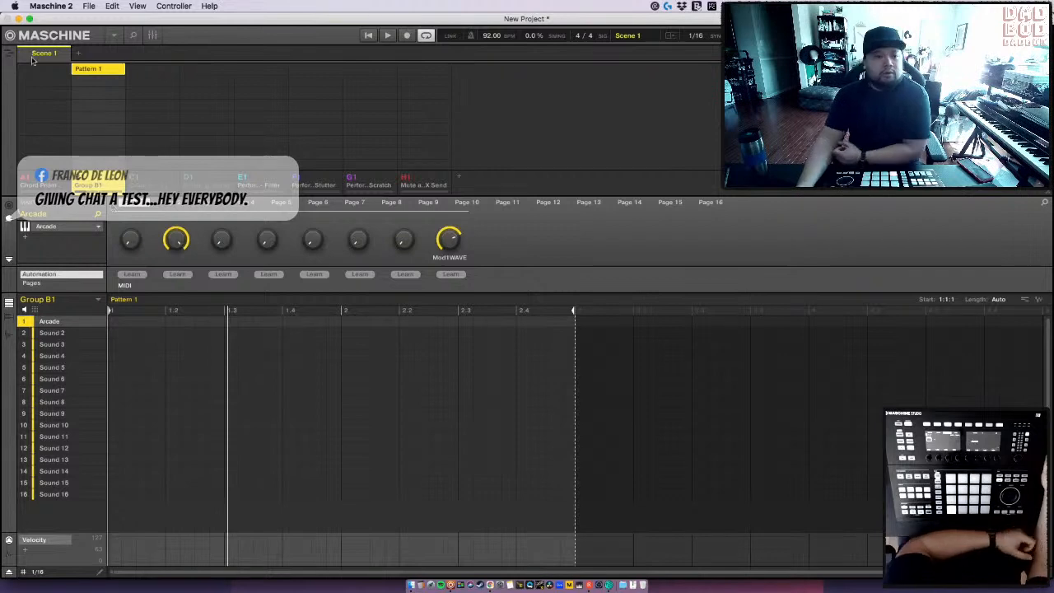
- Make the project window full screen and open the Arcade plugin's own window from group B1, placing it clear of the edge
click(30, 18)
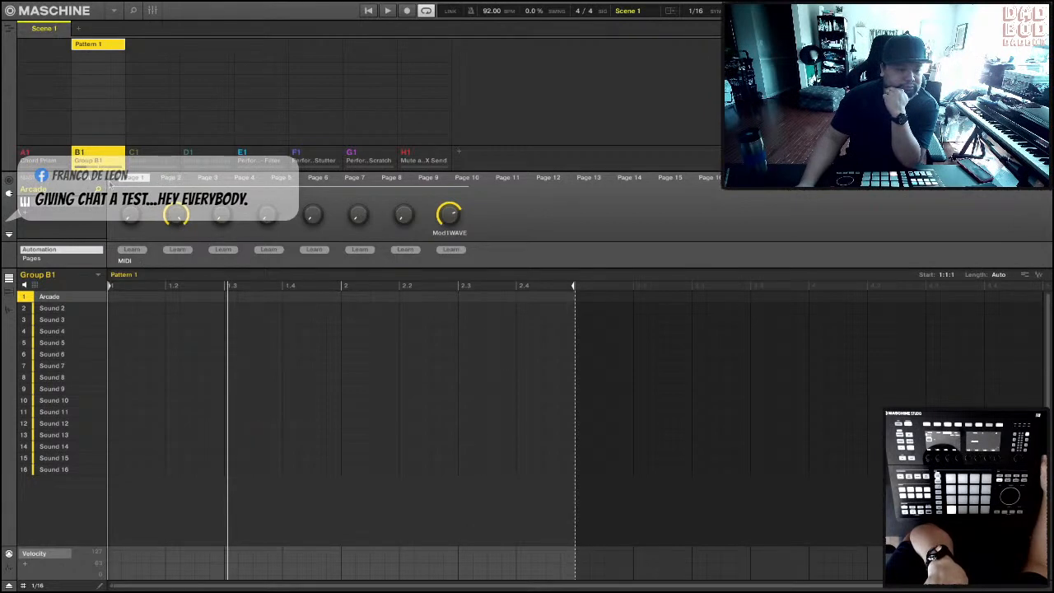
click(97, 207)
click(112, 183)
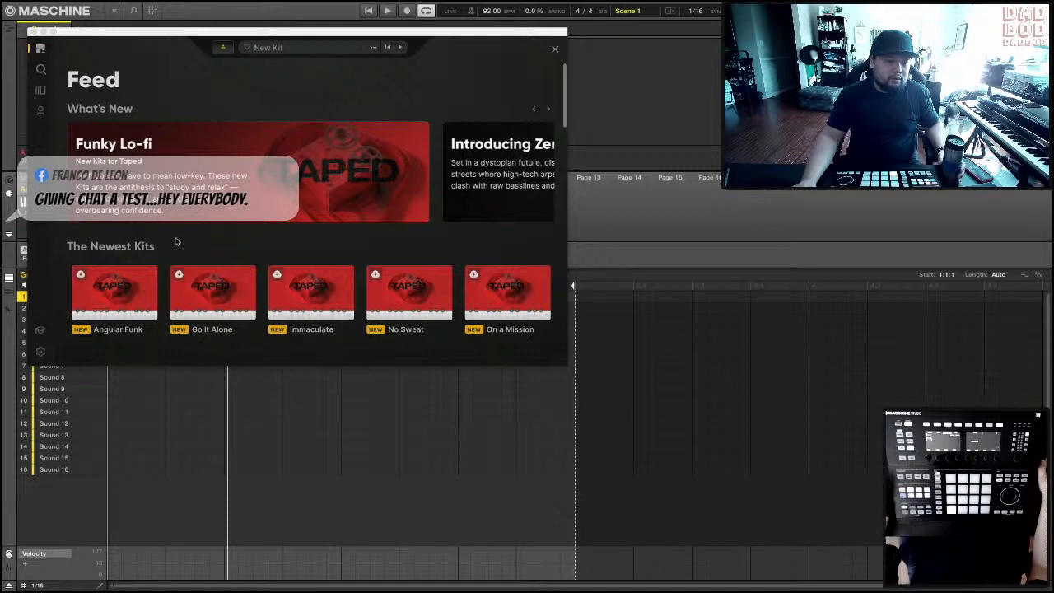
drag(118, 37, 264, 52)
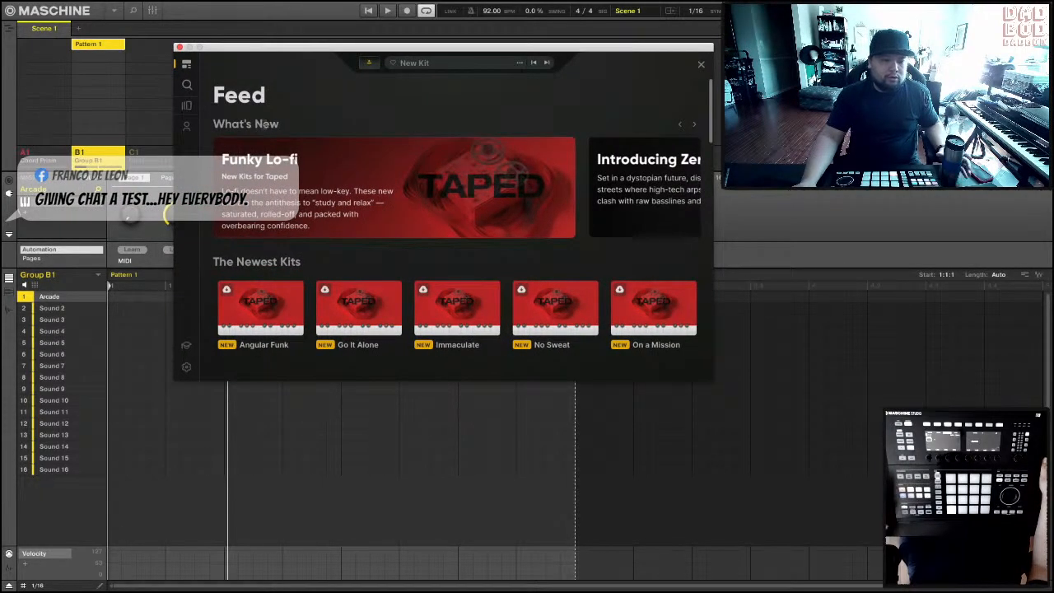
- Set Arcade's window size to Large in its settings
click(186, 127)
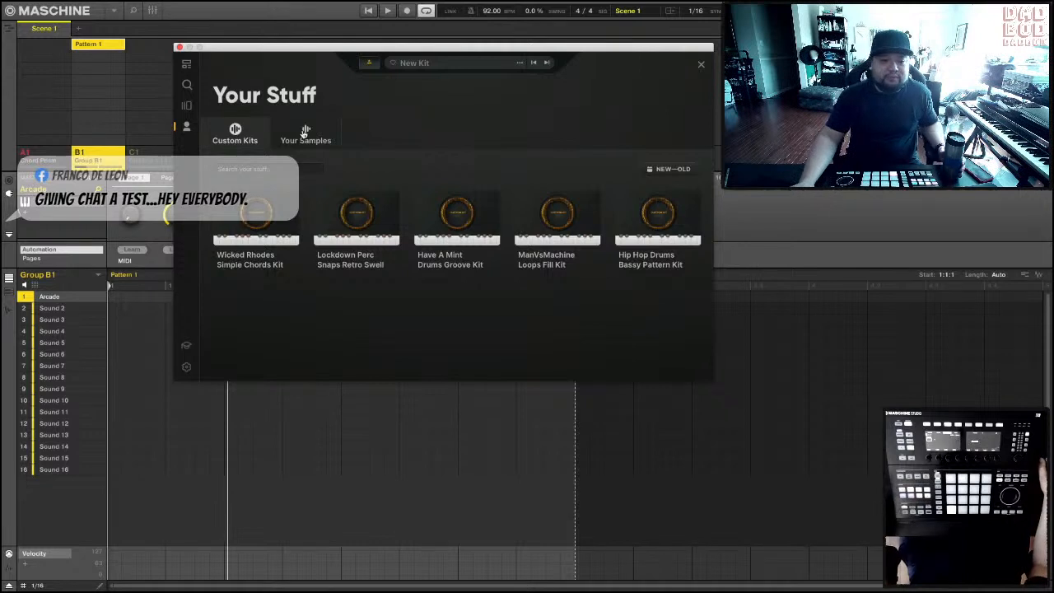
click(186, 368)
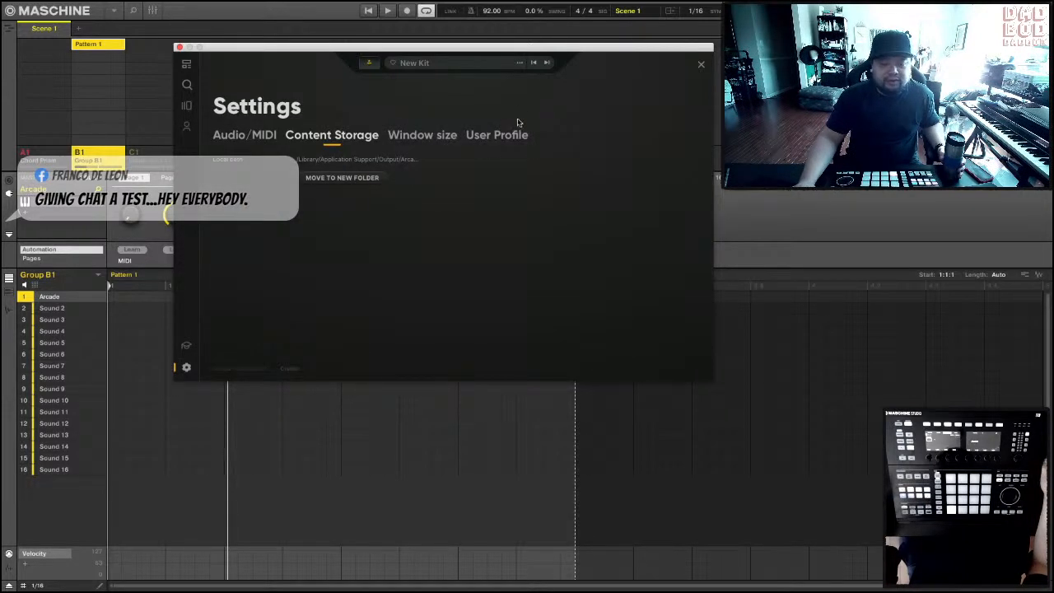
click(439, 138)
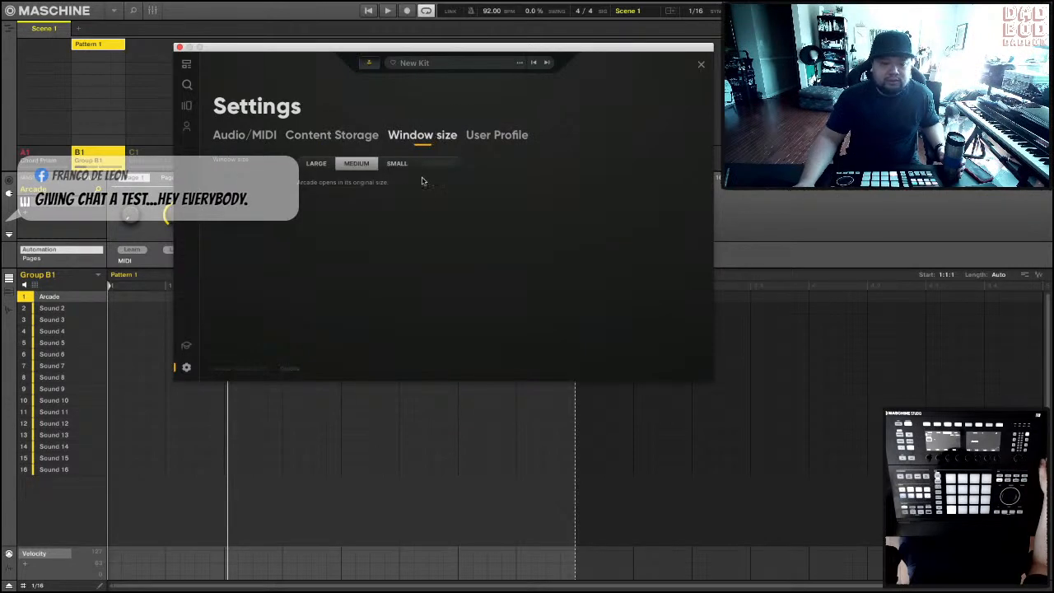
click(312, 166)
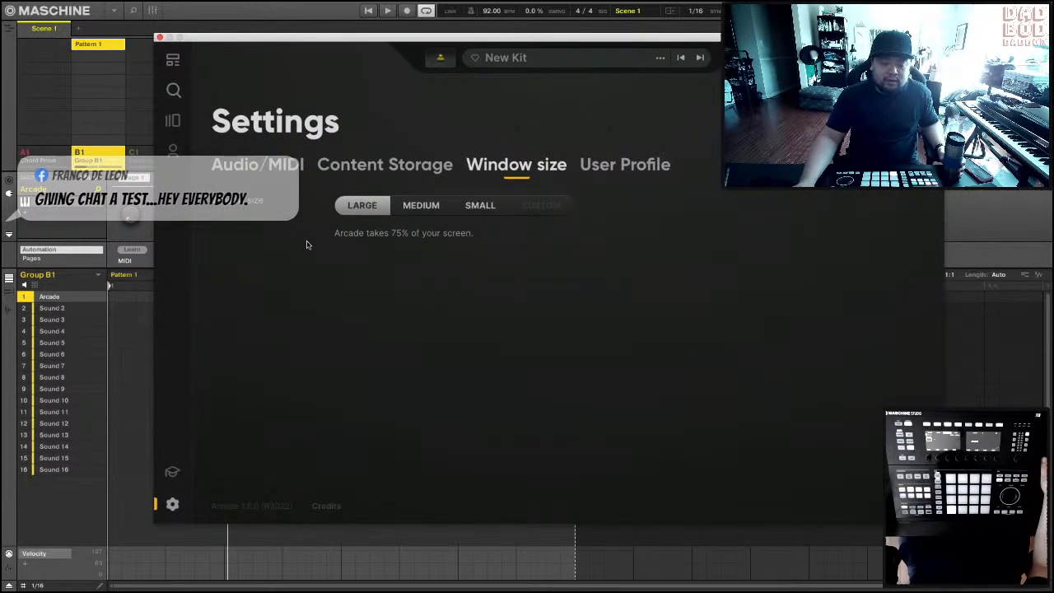
- Look through Arcade's Lines and Feed, and open the Taped line's kits from the Funky Lo-fi feature
click(174, 122)
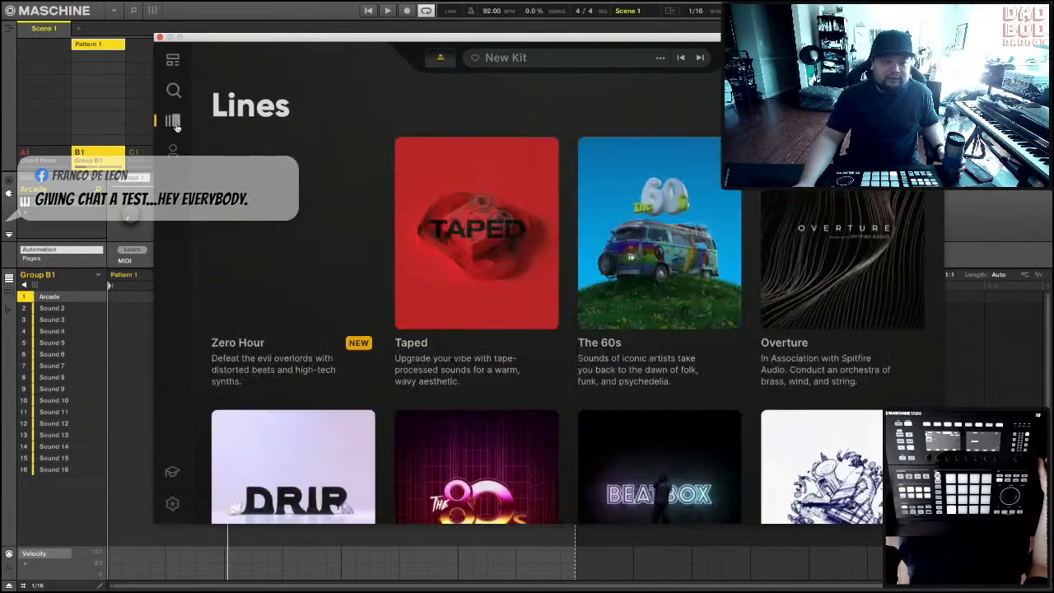
click(173, 59)
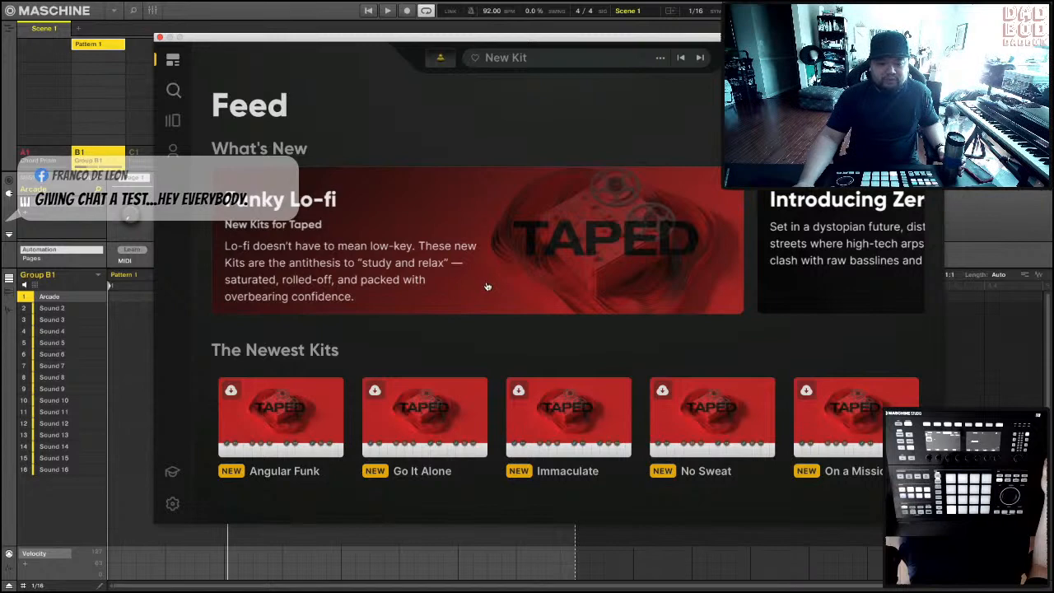
drag(400, 42, 400, 33)
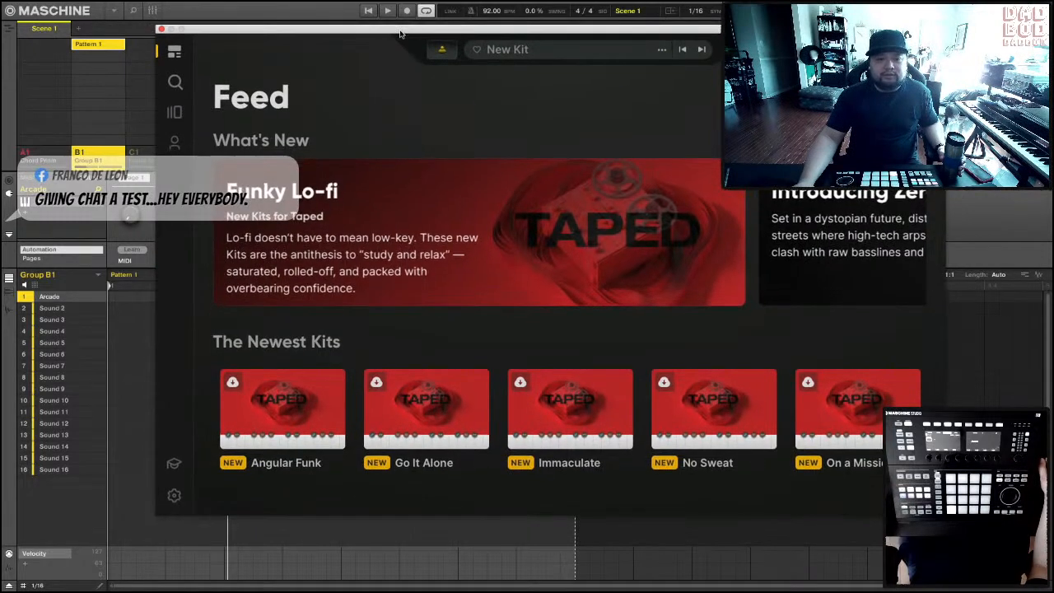
click(405, 216)
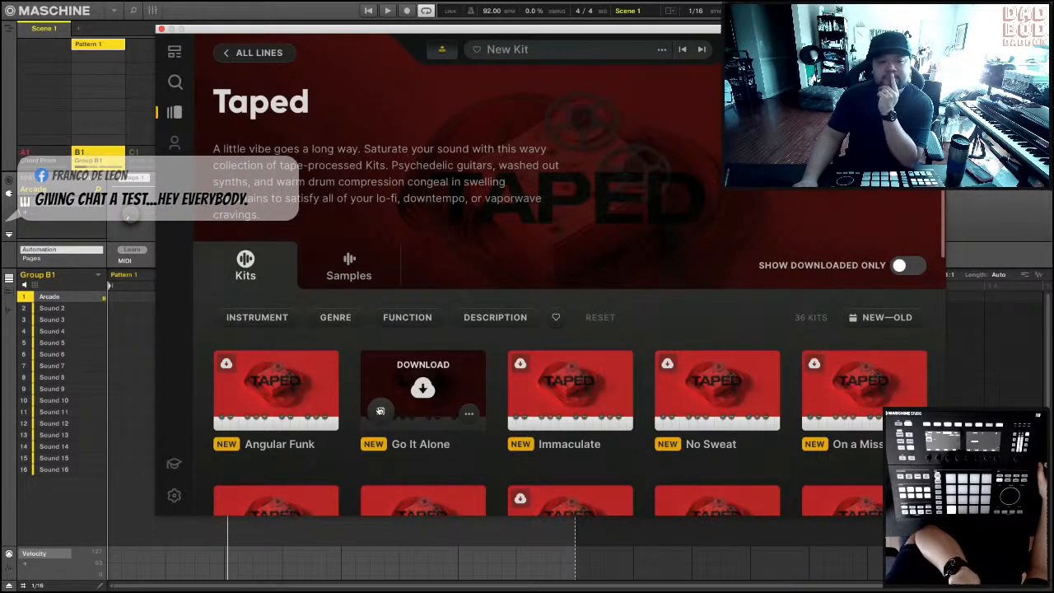
- Preview the Go It Alone kit, download it and load it into Arcade
click(380, 410)
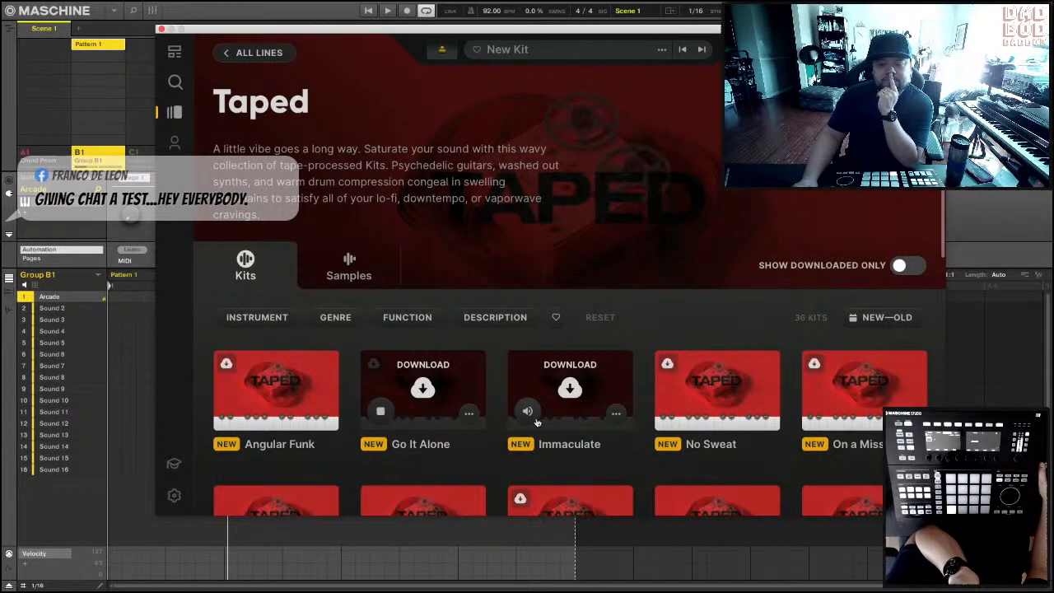
click(424, 391)
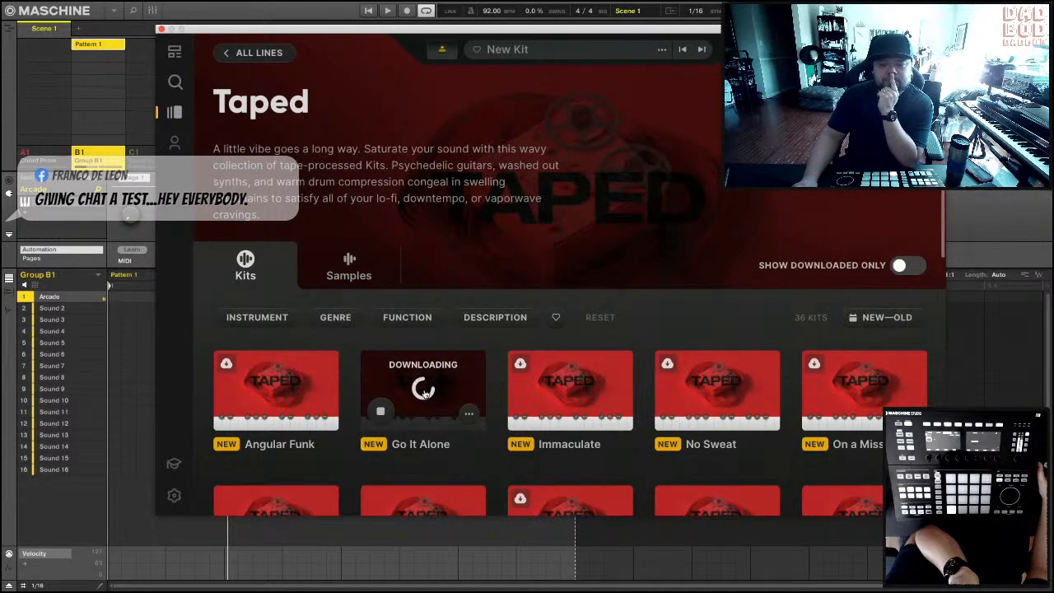
click(424, 392)
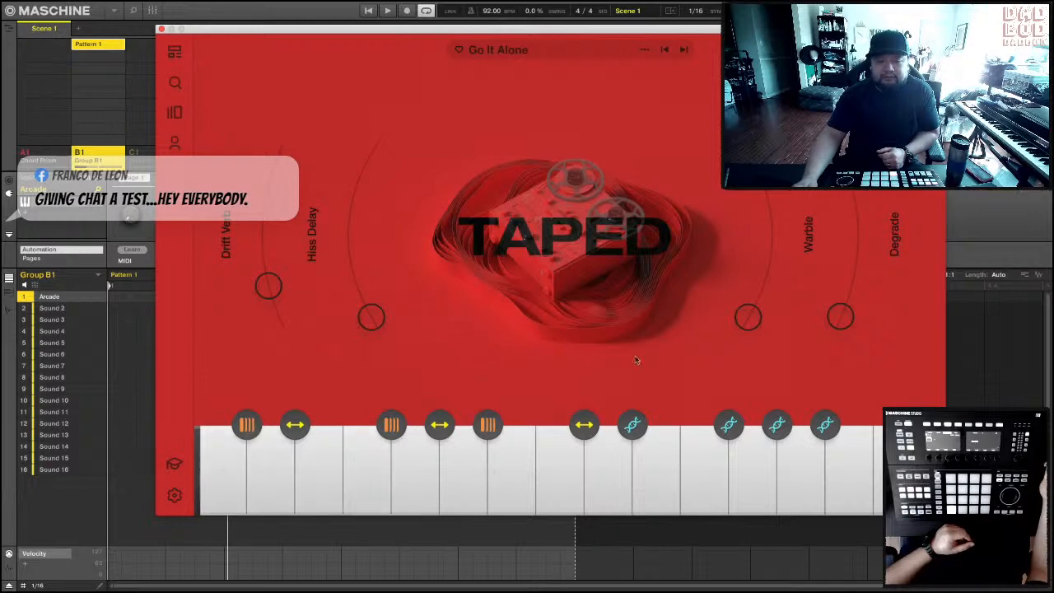
- Open the kick loop on the kit's lowest white key for editing and move its playback start marker to the sample's beginning
click(222, 503)
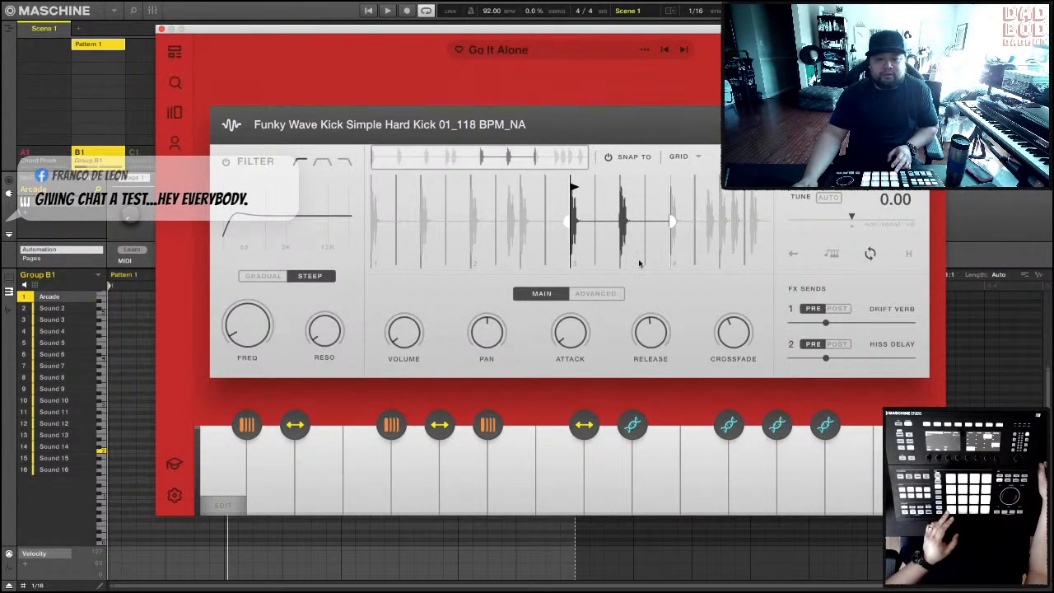
mouse_move(731, 318)
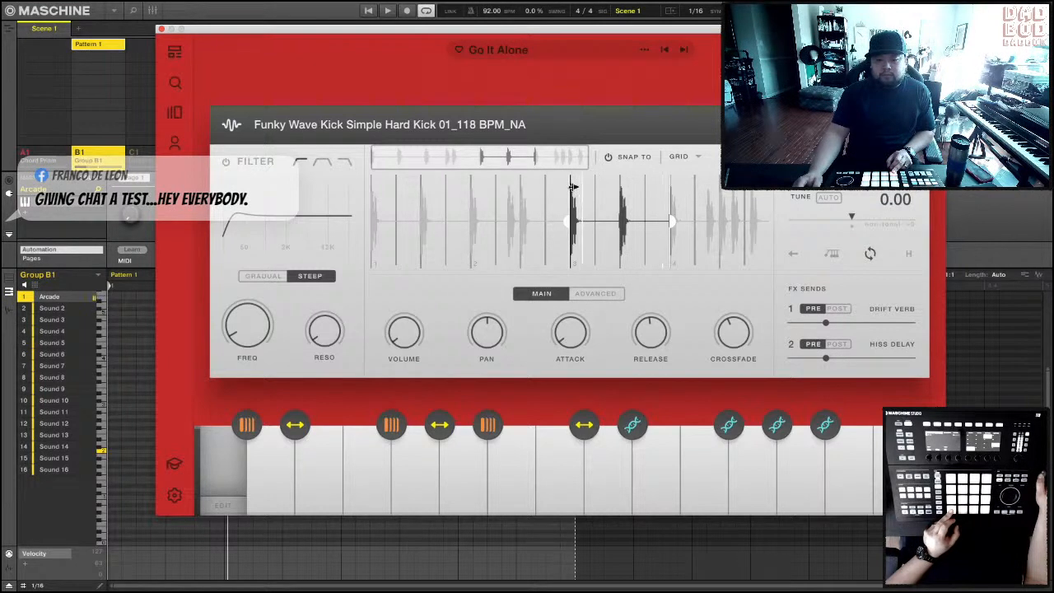
drag(573, 186, 336, 179)
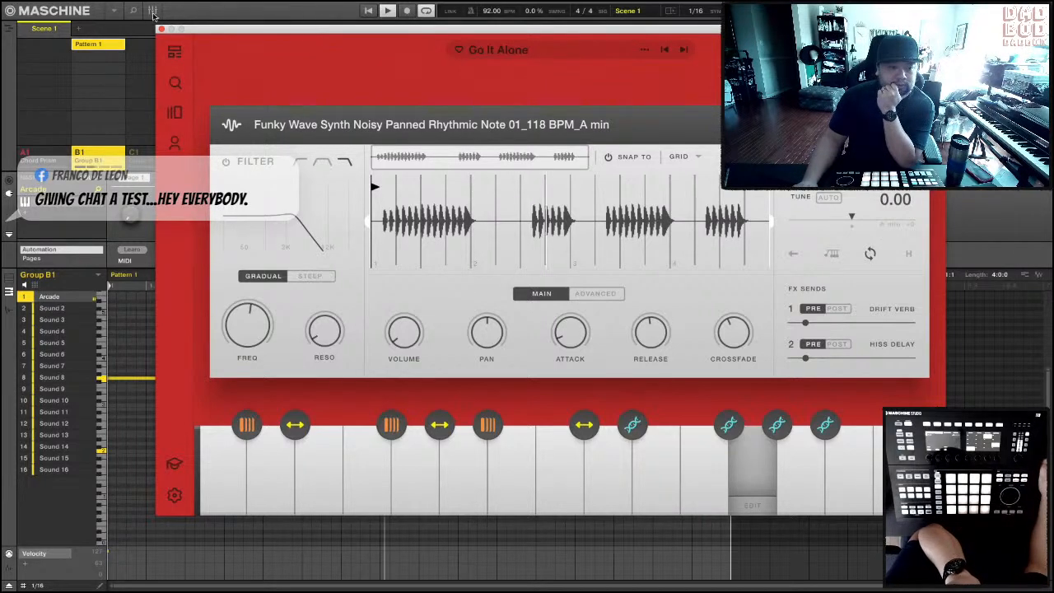
- Check the audio interface, sample rate, buffer size and input routings in Maschine's preferences
click(114, 11)
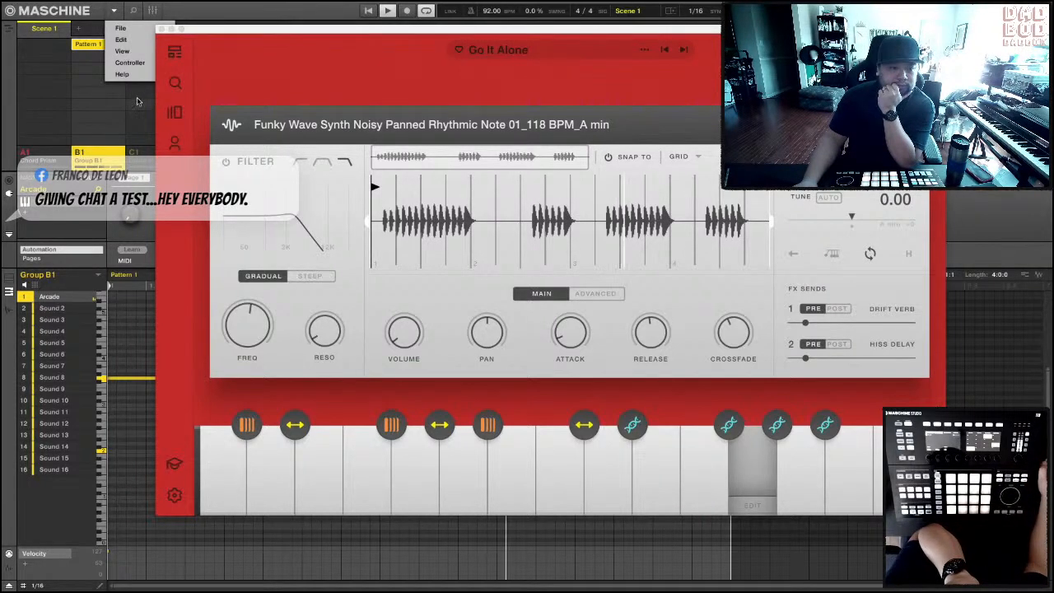
mouse_move(83, 6)
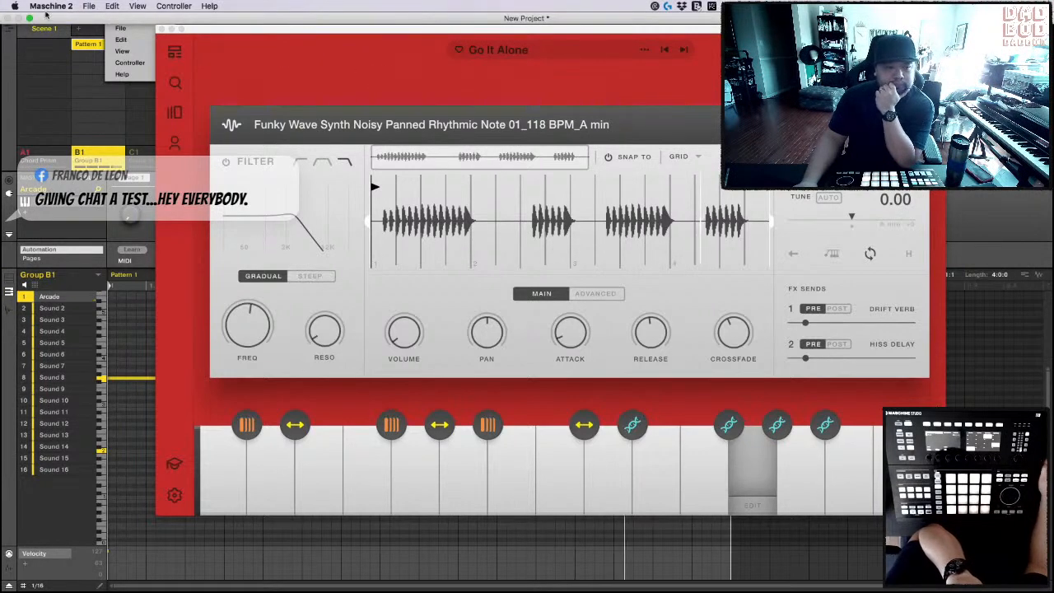
click(88, 6)
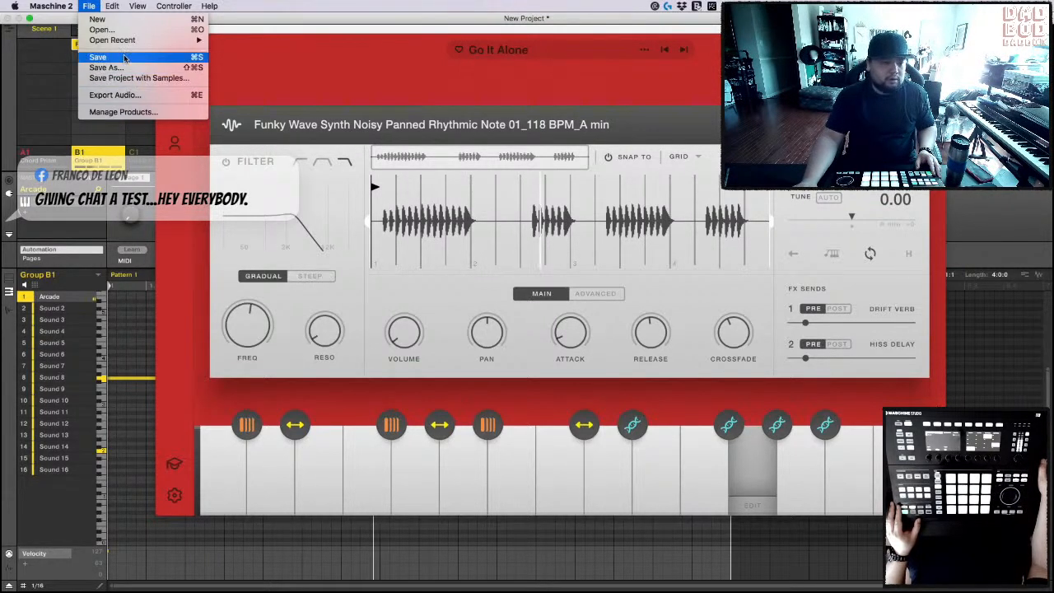
mouse_move(129, 4)
mouse_move(51, 6)
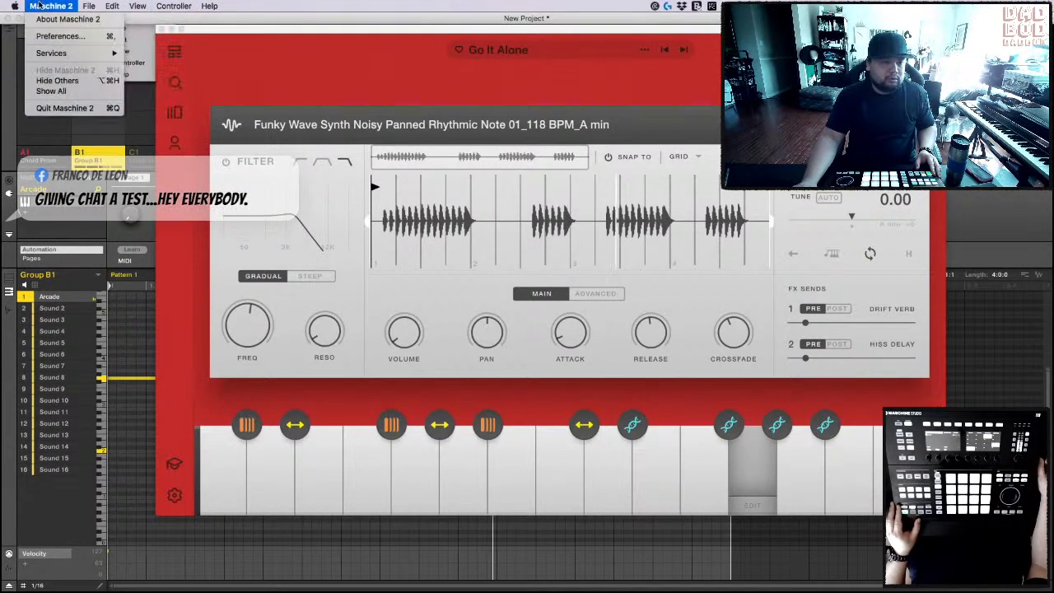
click(72, 36)
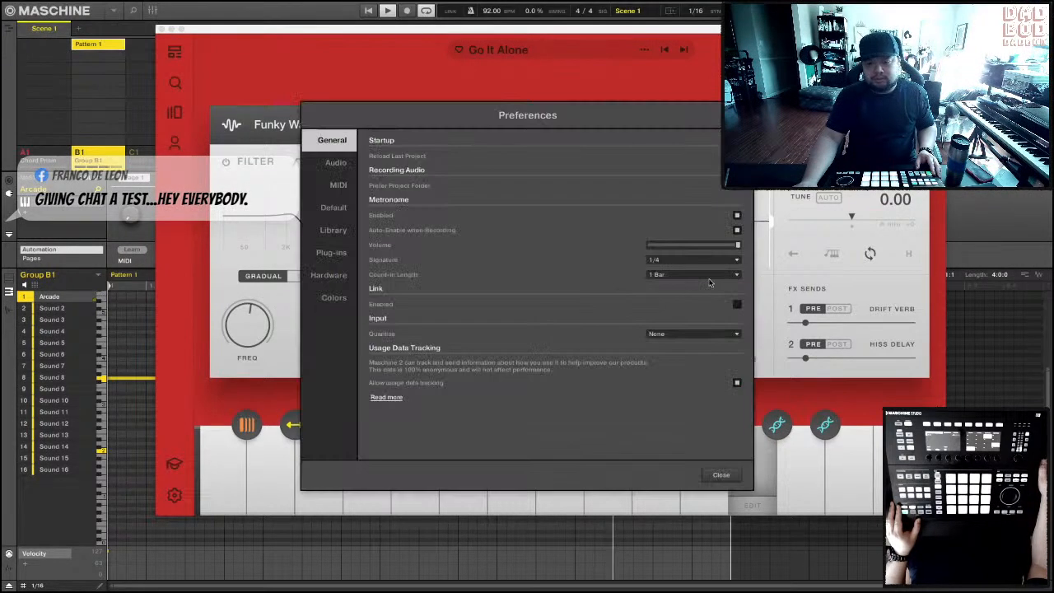
click(337, 164)
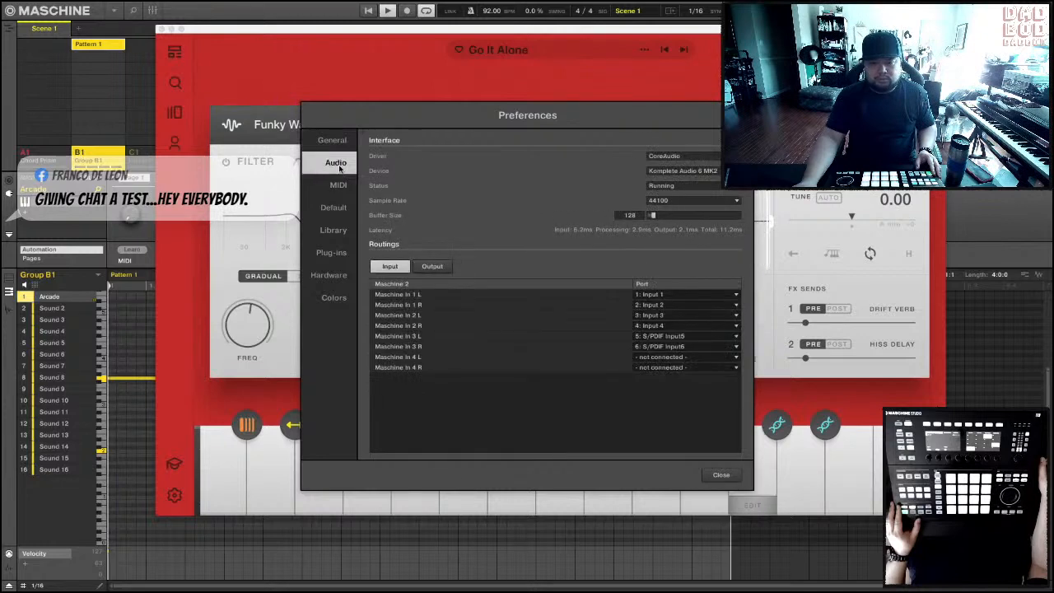
click(721, 476)
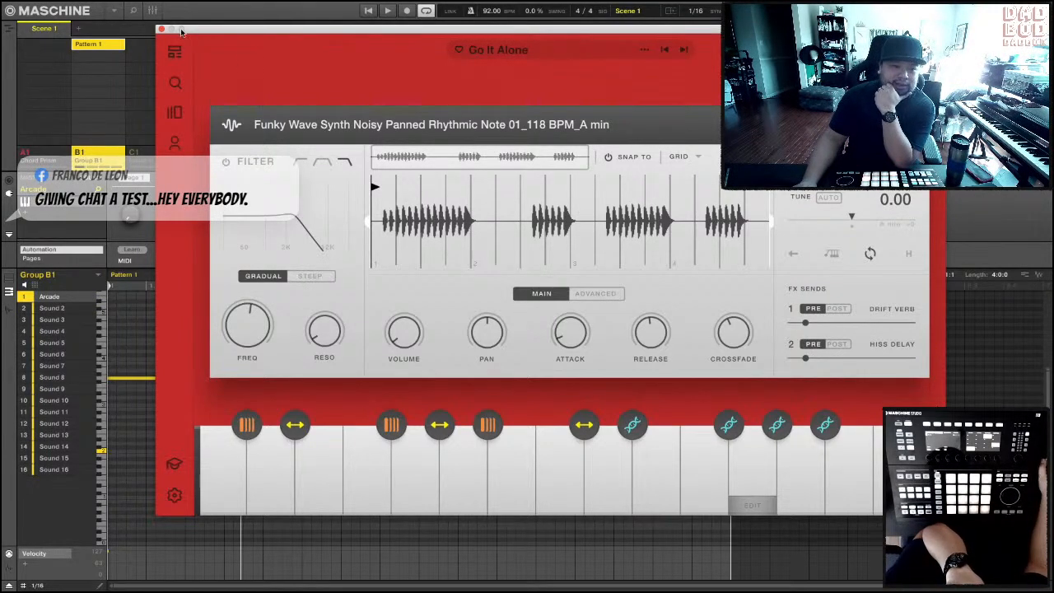
- Close the Arcade window and add a new group placed directly after group B1
drag(181, 31, 237, 54)
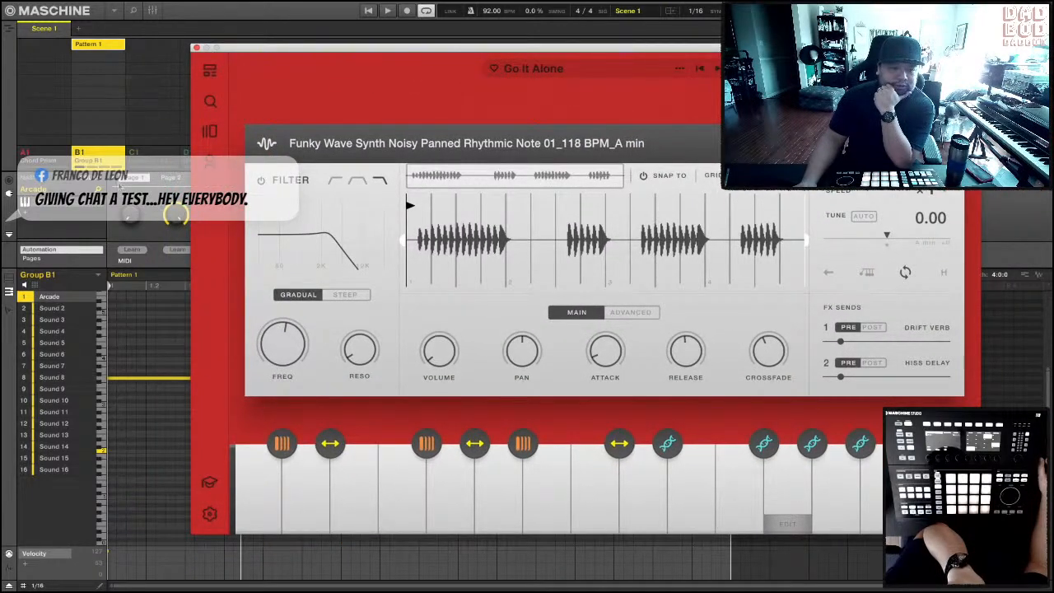
click(196, 47)
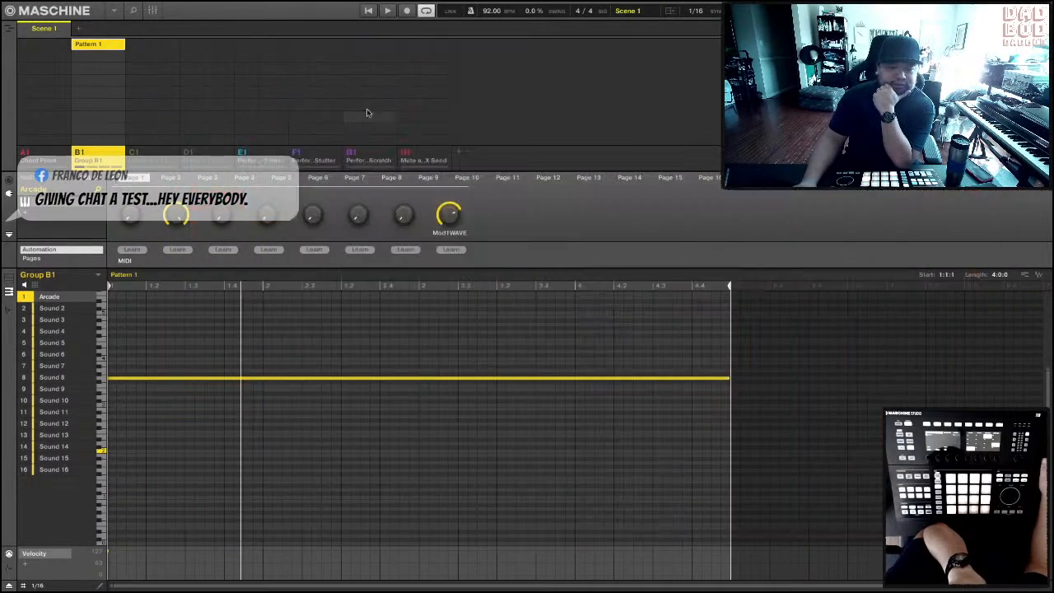
click(459, 153)
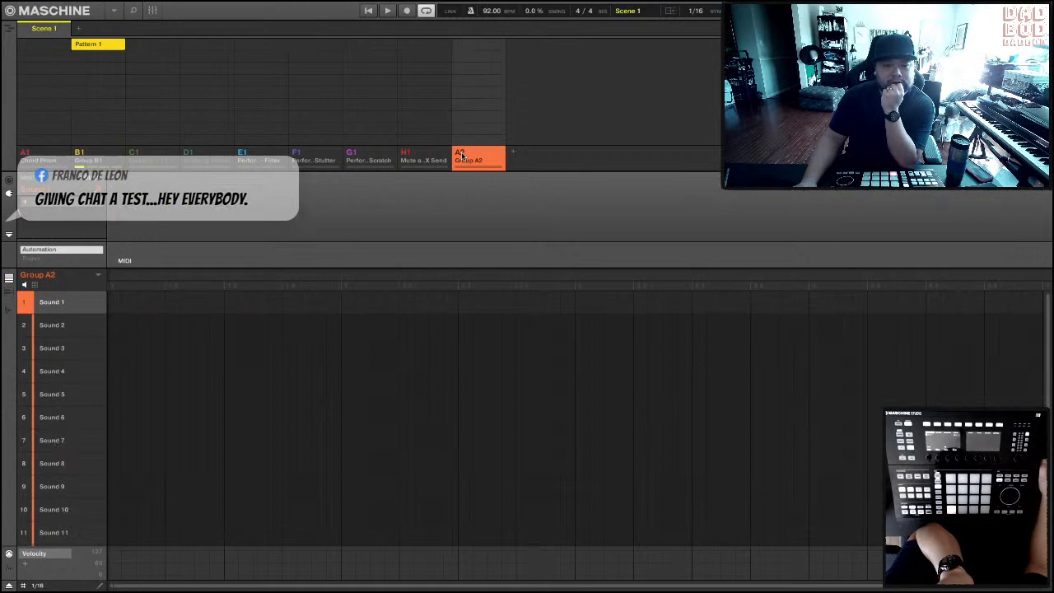
click(145, 154)
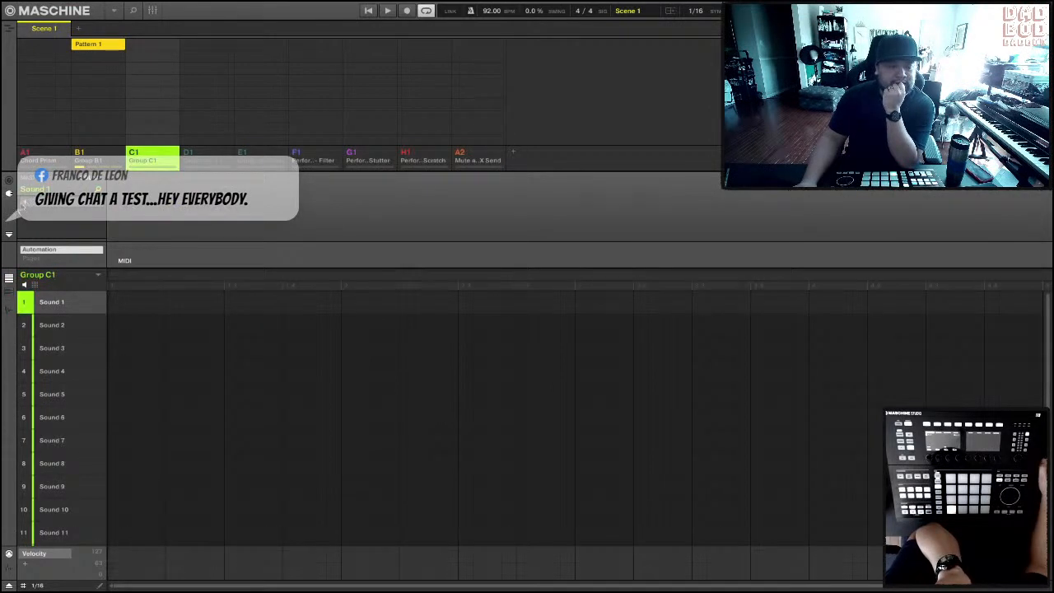
- Load Output's Arcade instrument on Sound 1 of Group C1
click(26, 206)
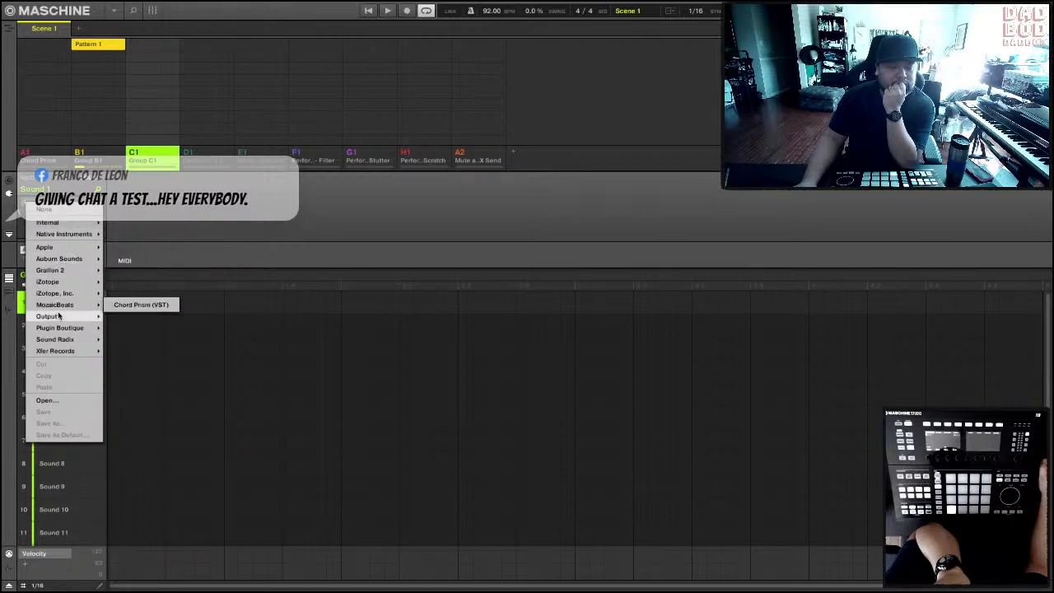
mouse_move(58, 316)
click(134, 327)
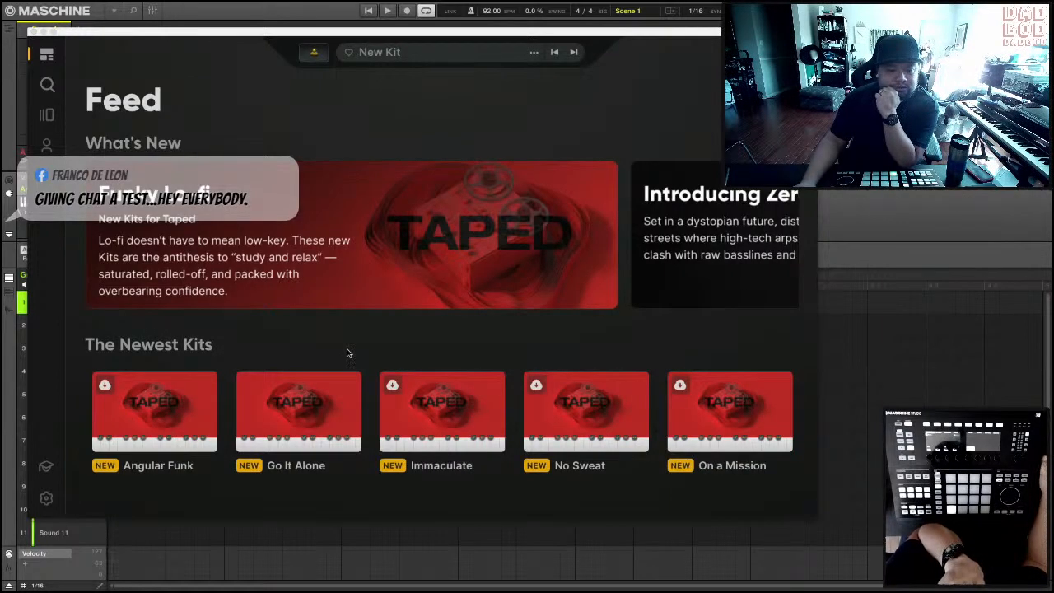
- Browse Arcade's Lines and open the Drum Breaks line's kits
scroll(360, 410, down, 3)
scroll(361, 410, up, 3)
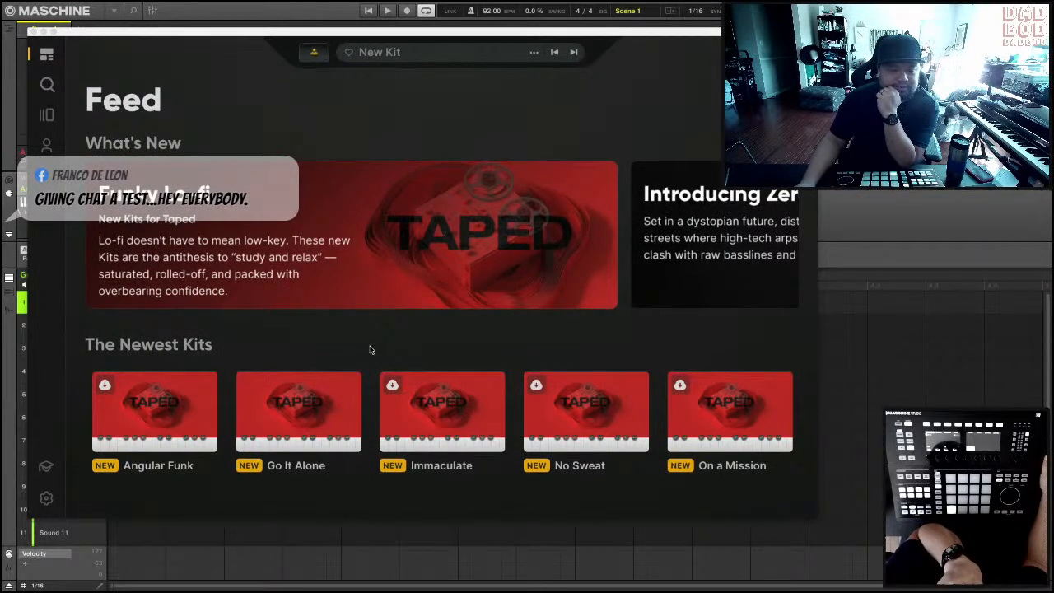
click(48, 115)
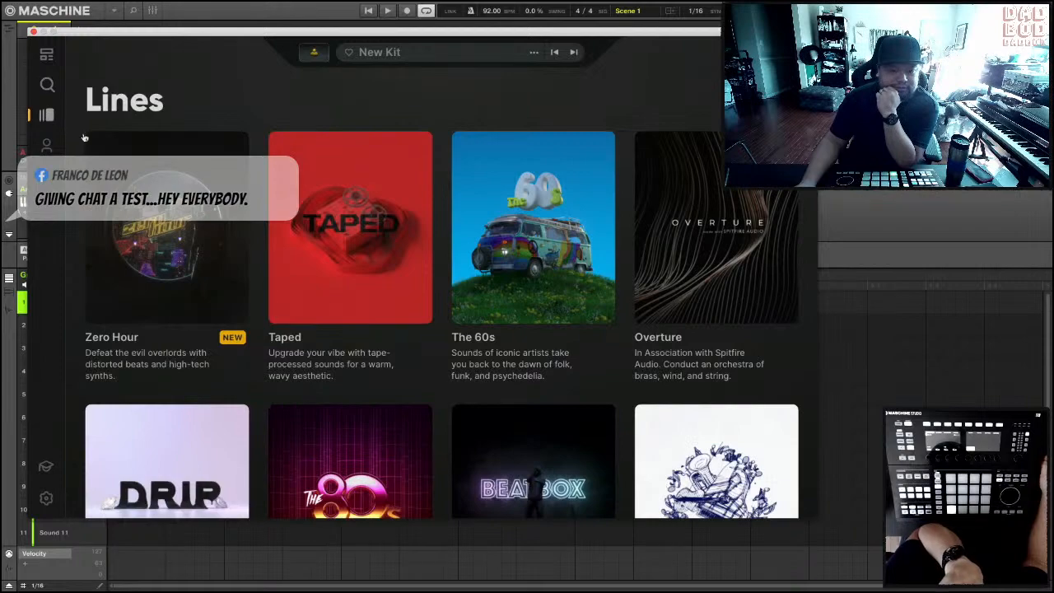
scroll(277, 228, down, 8)
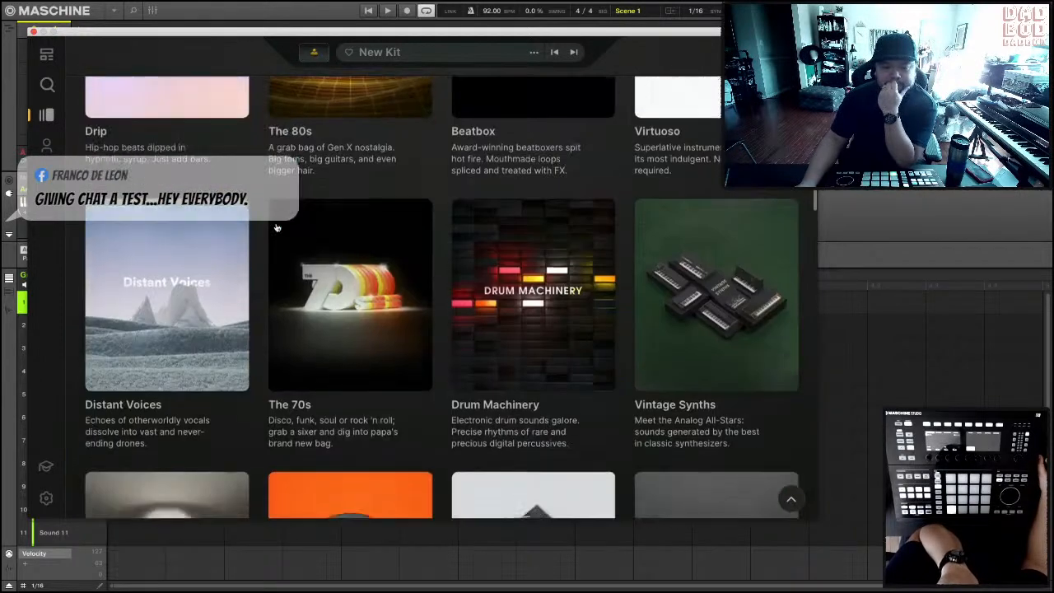
scroll(276, 228, down, 3)
scroll(389, 322, down, 1)
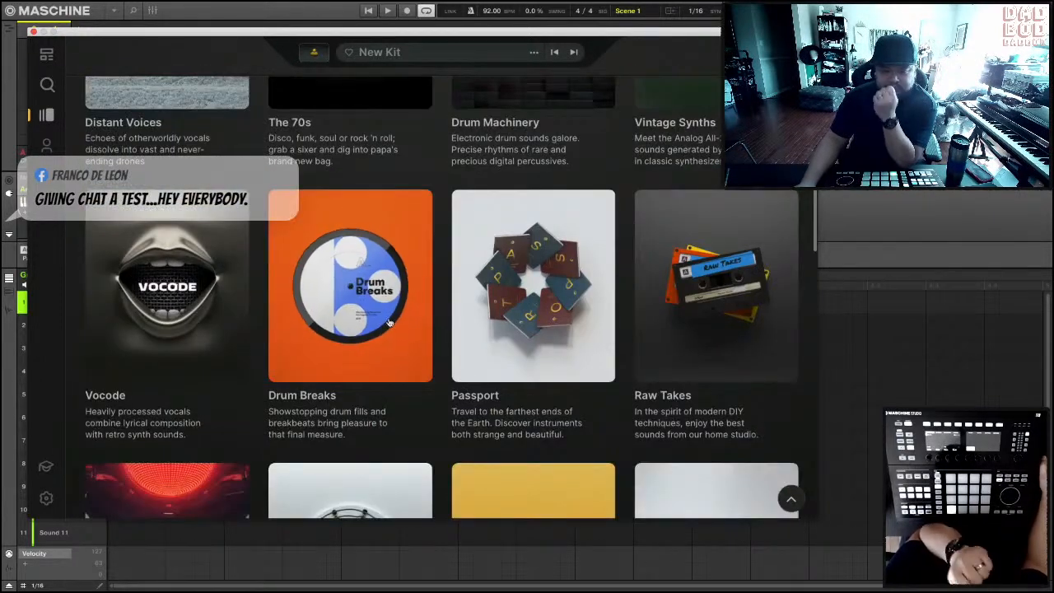
click(336, 327)
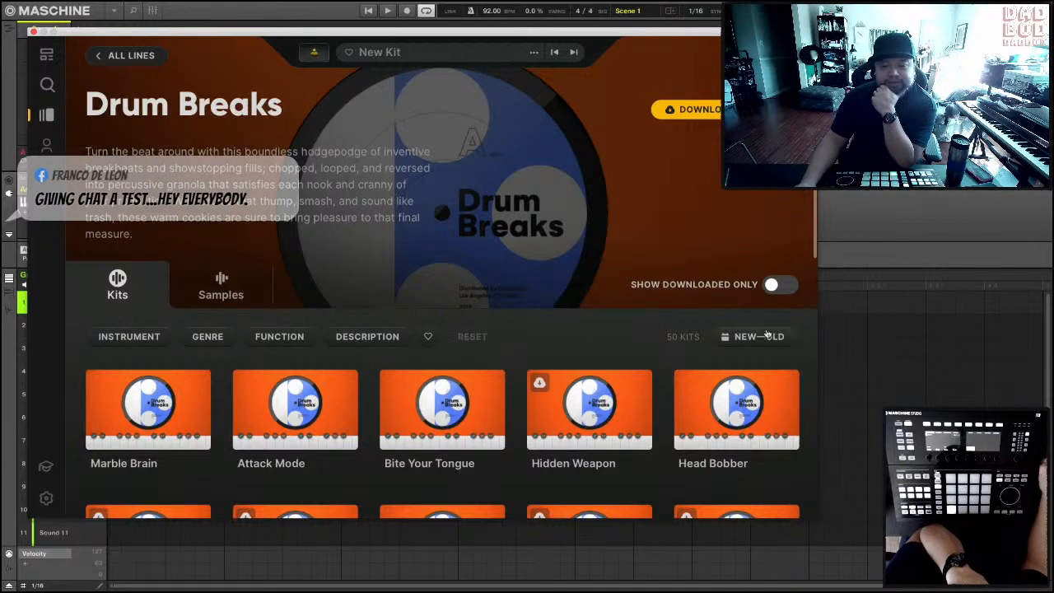
- Sort the Drum Breaks kits from old to new
drag(816, 248, 814, 309)
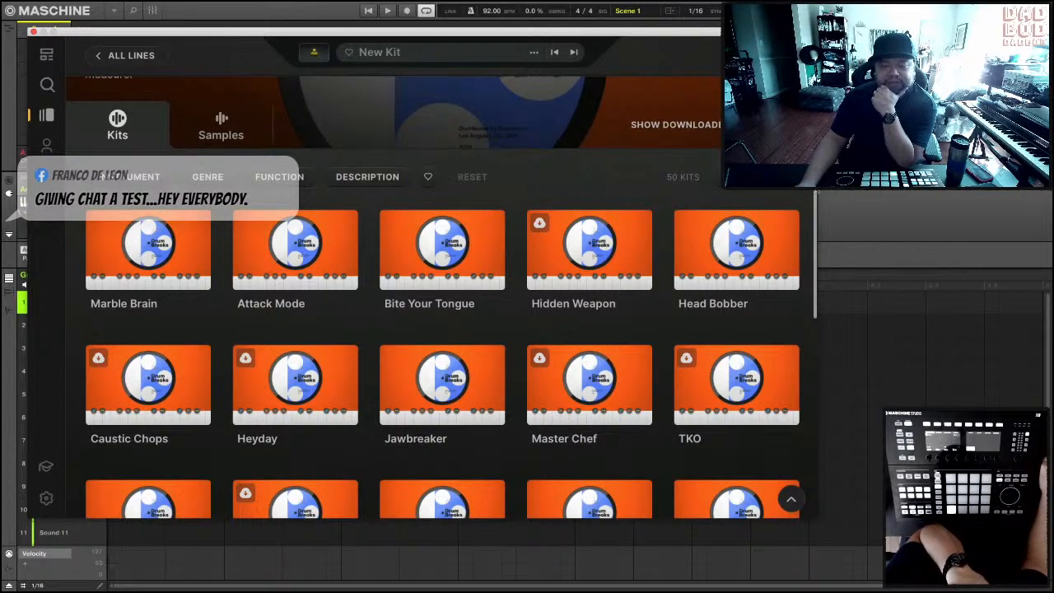
drag(815, 189, 819, 162)
click(758, 247)
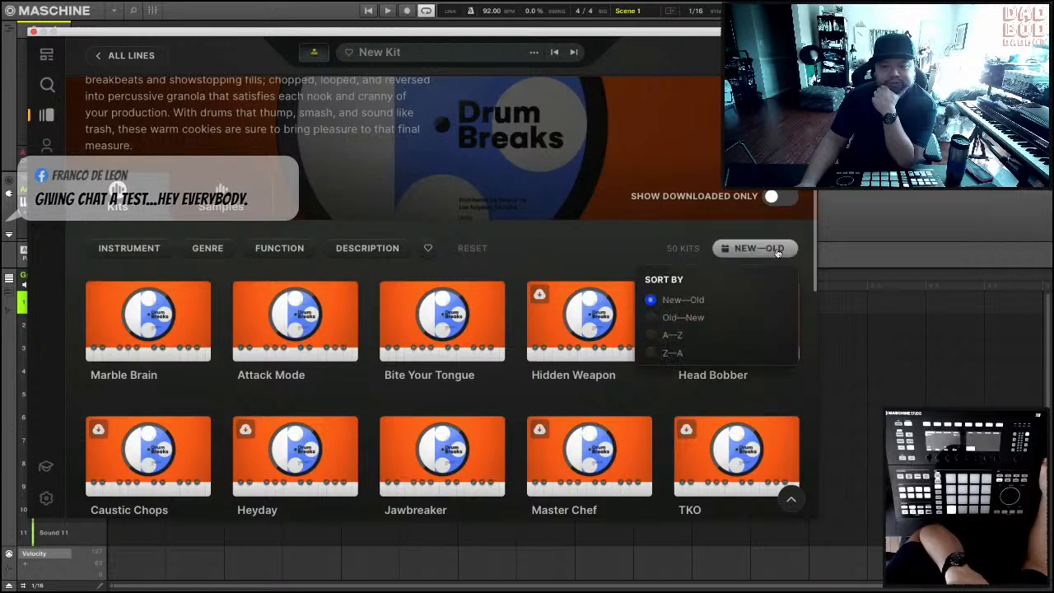
click(648, 318)
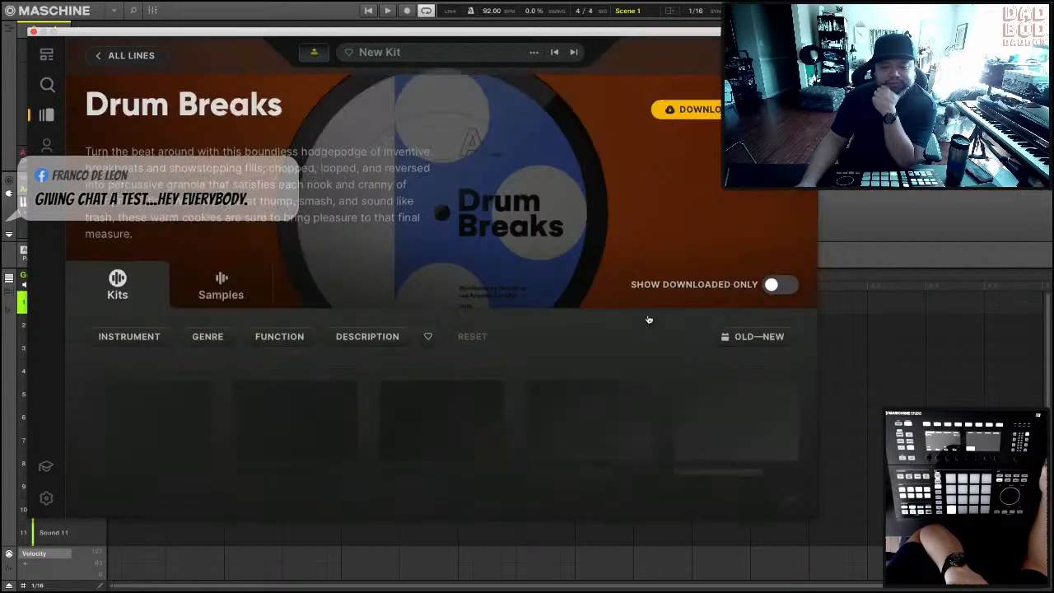
- Download the Totally Thumped kit and load it into Arcade, moving the plug-in window clear of the group's sound list
scroll(222, 304, down, 3)
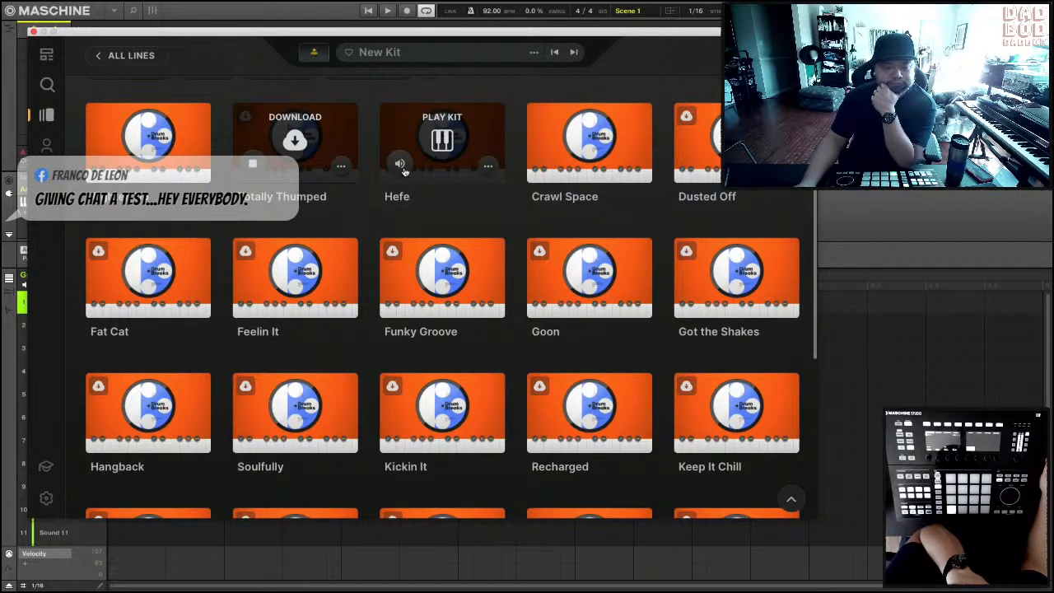
click(293, 143)
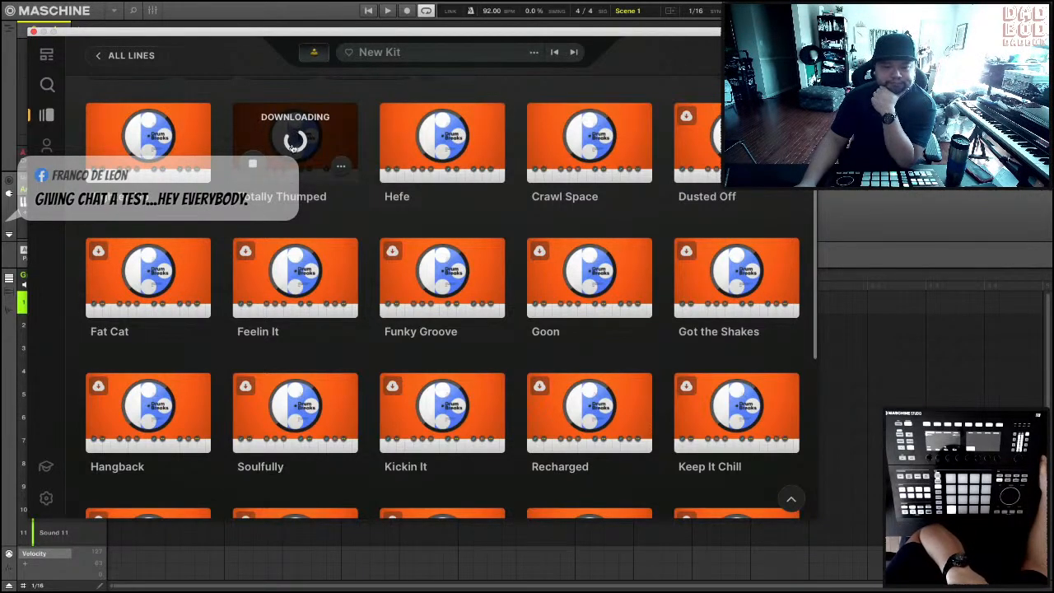
click(294, 142)
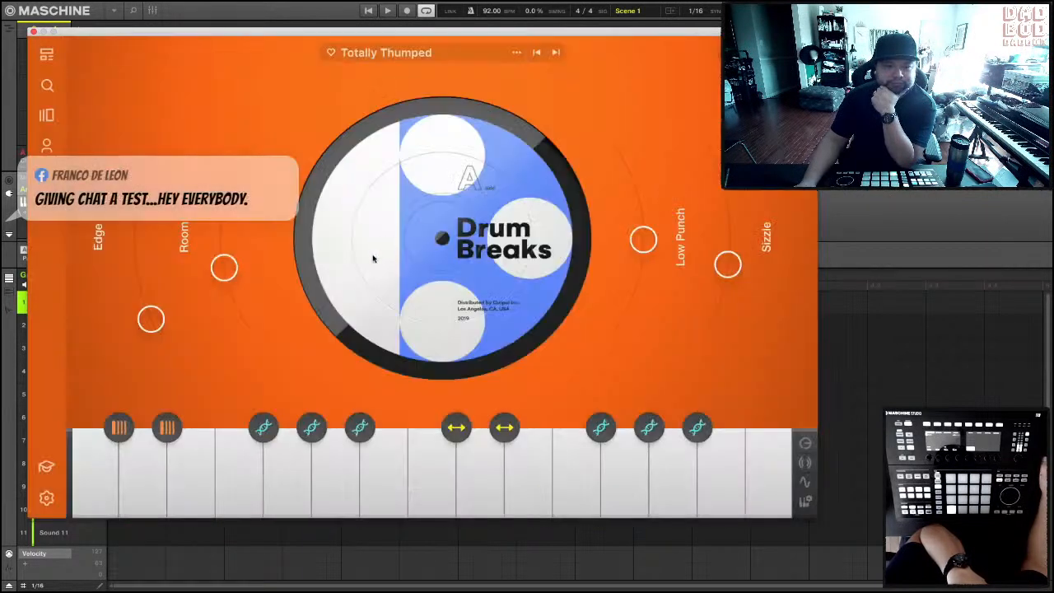
drag(348, 36, 439, 43)
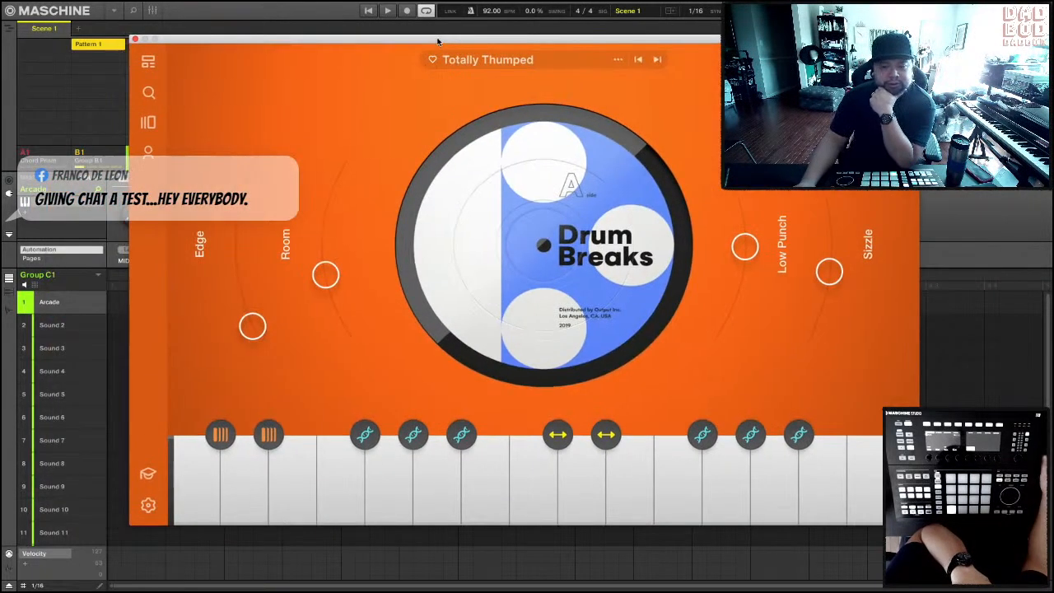
- Open the first white key's sample, Groovy Drum Break 02, for editing and turn off its looping
click(196, 517)
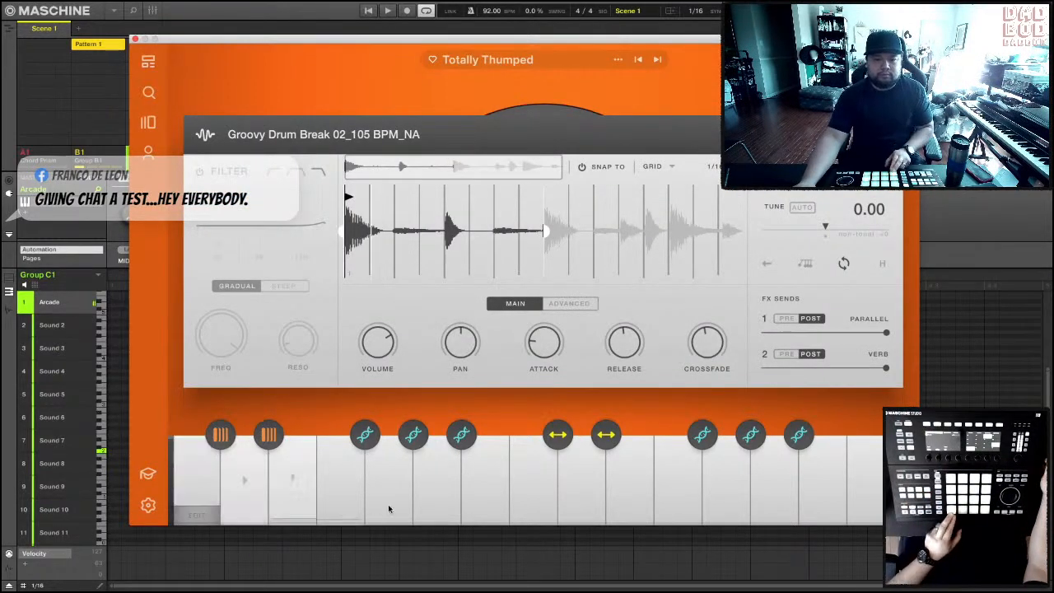
click(843, 264)
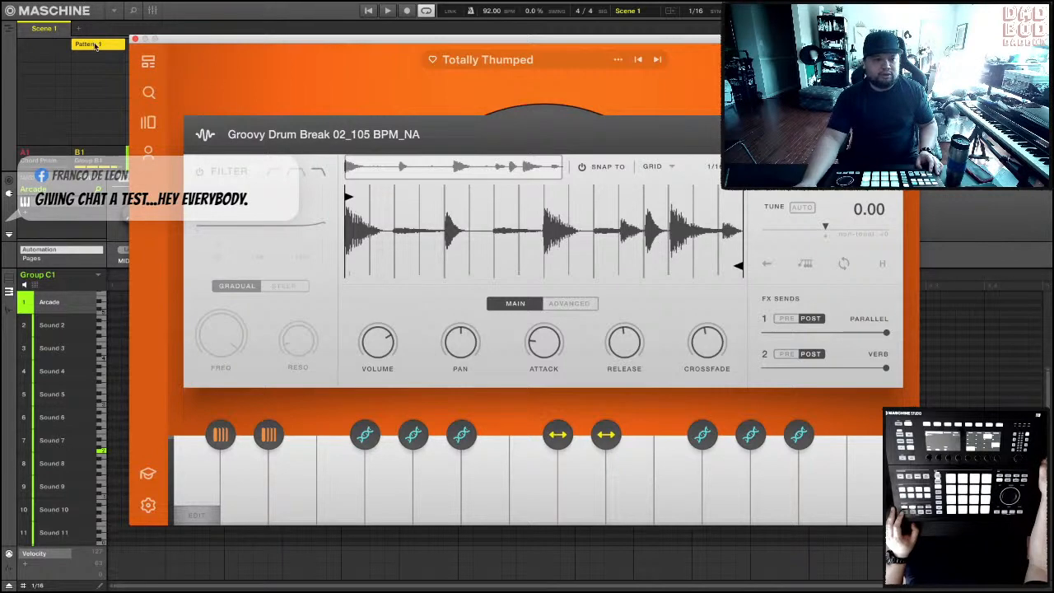
- In group B1's Arcade, transpose the Funky Wave Synth sample to C min (+3) and adjust the Go It Alone kit's Drift Verb macro
click(102, 156)
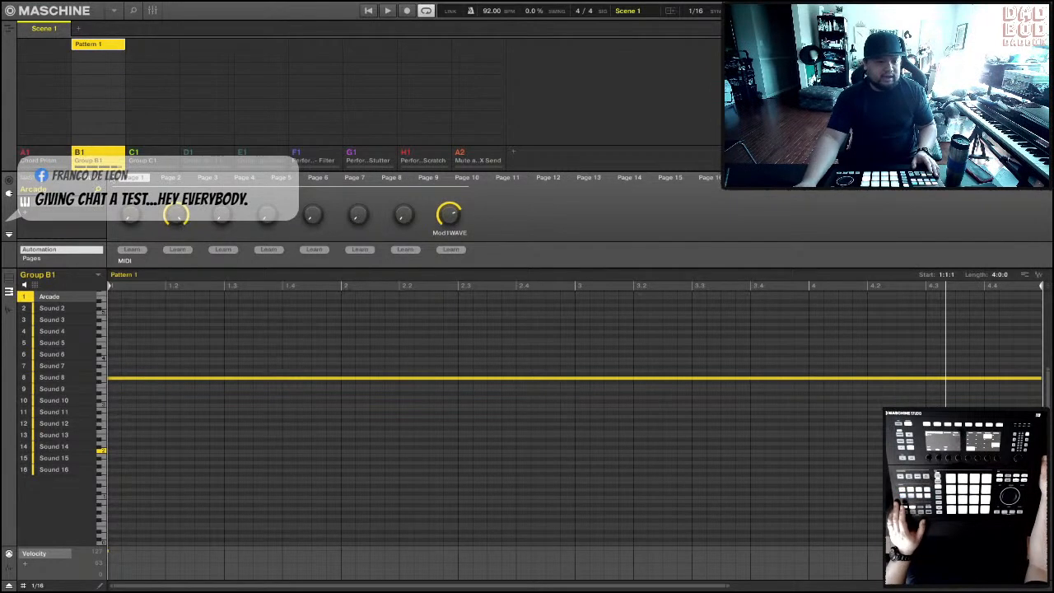
click(115, 181)
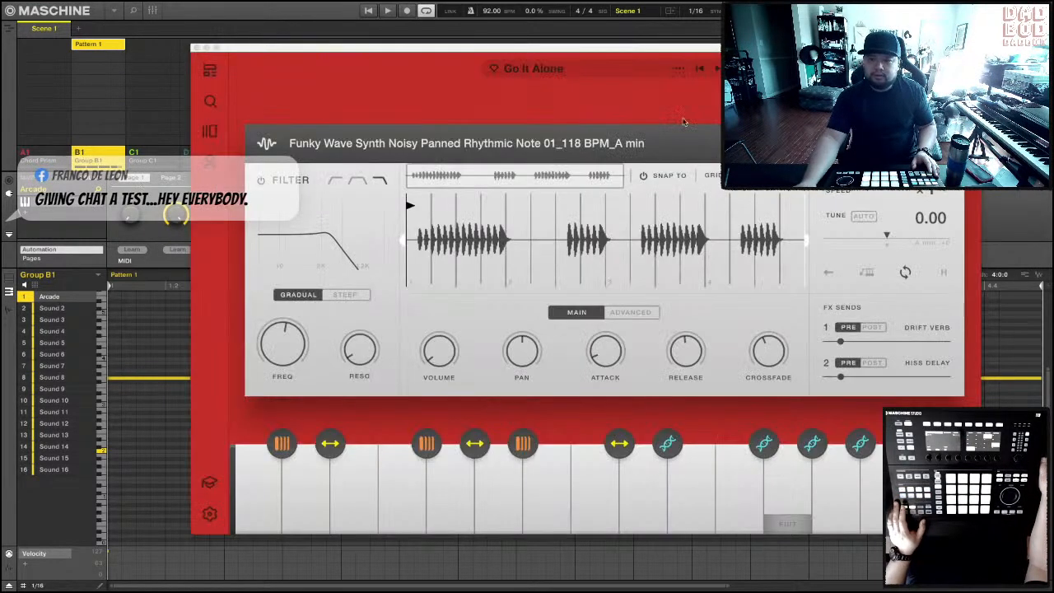
click(931, 243)
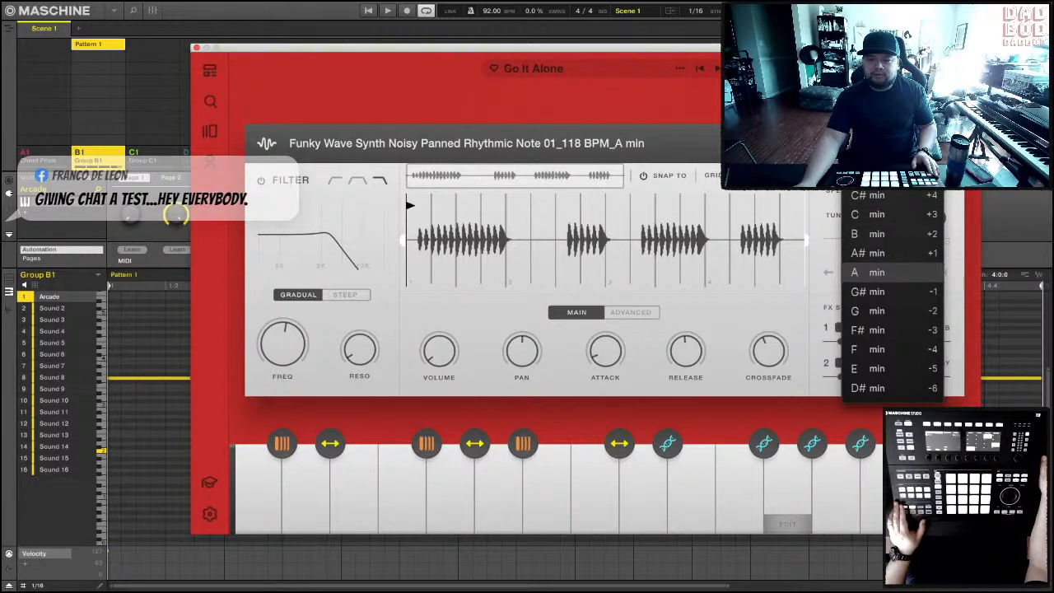
key(space)
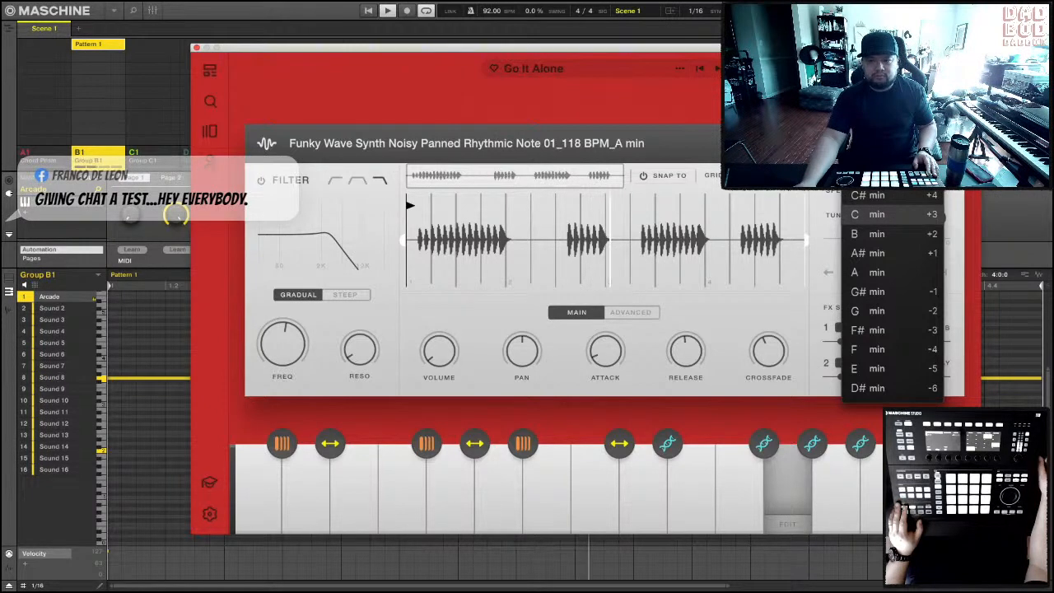
click(892, 214)
click(945, 144)
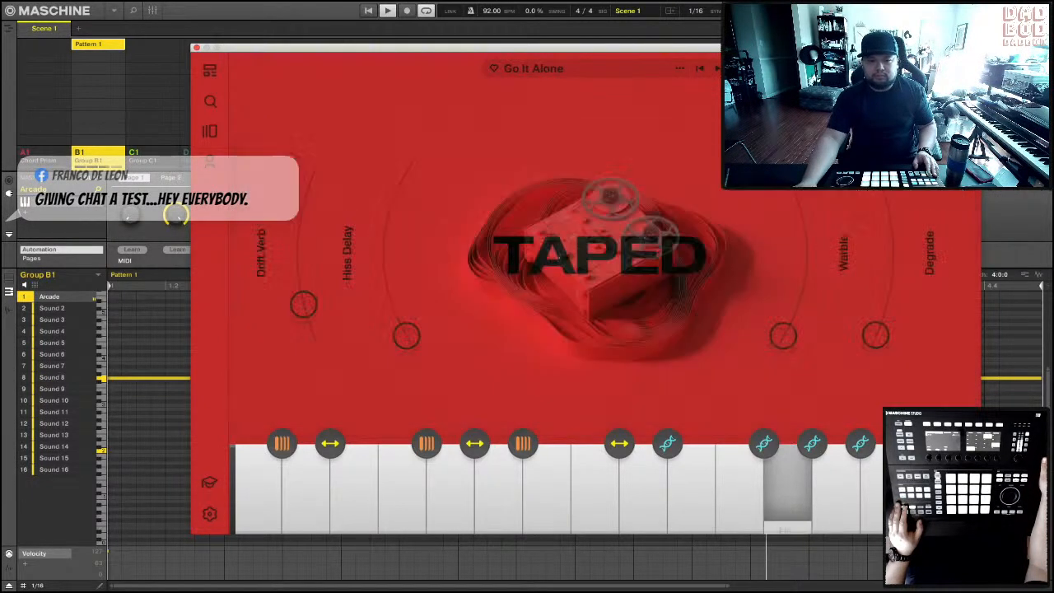
drag(305, 308, 338, 404)
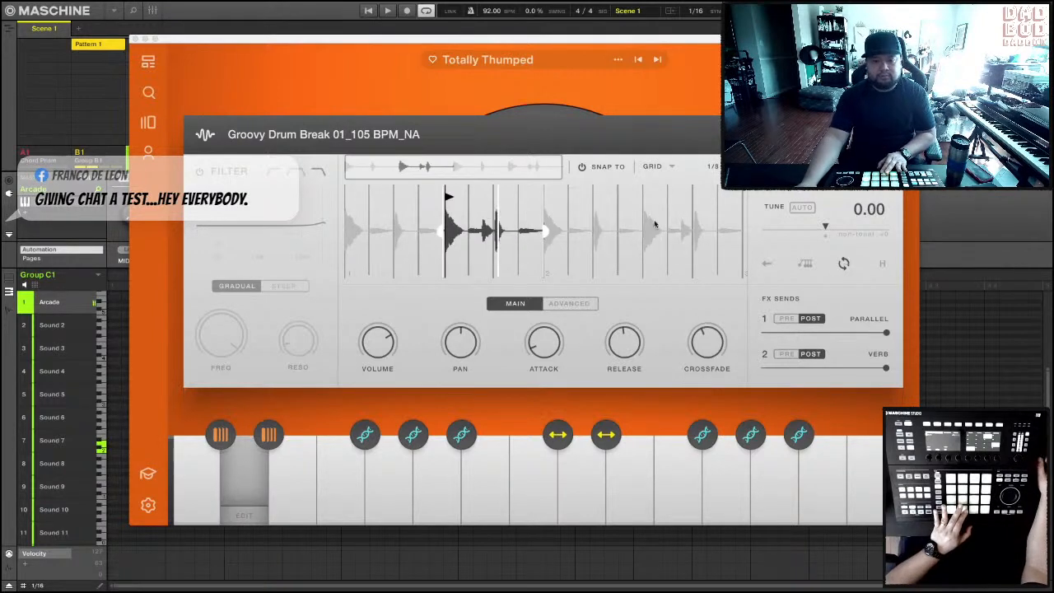
- Turn off looping for Groovy Drum Break 01 in Group C1 and move its start marker to the beginning of the sample
click(844, 264)
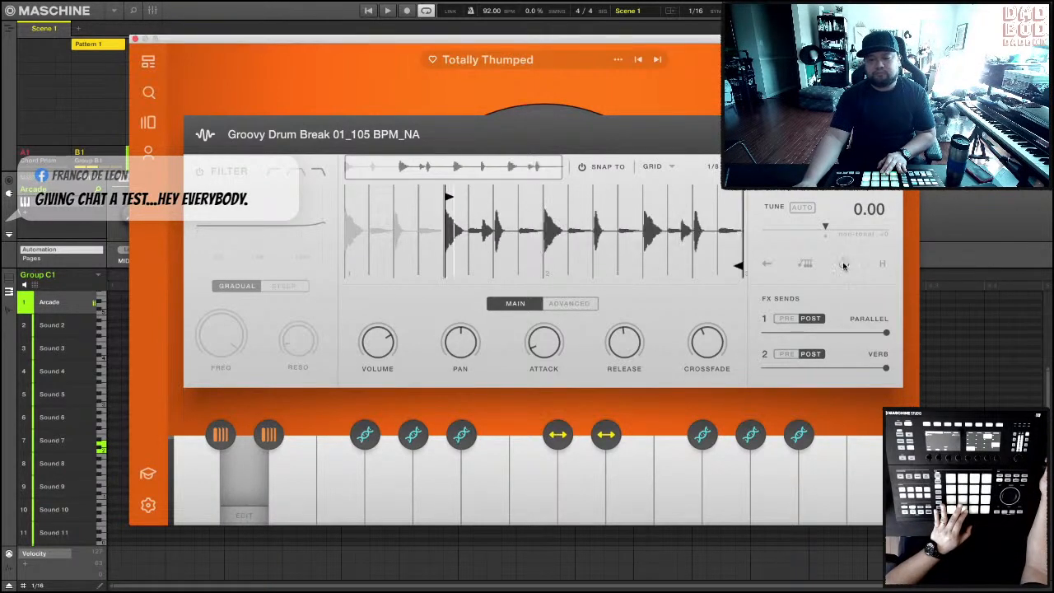
drag(448, 196, 334, 203)
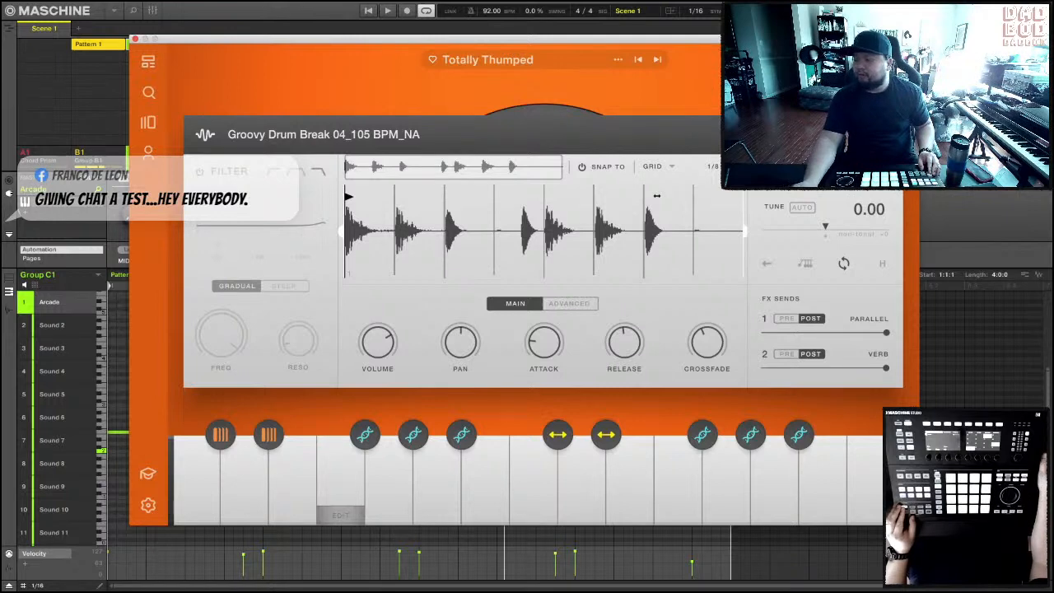
key(space)
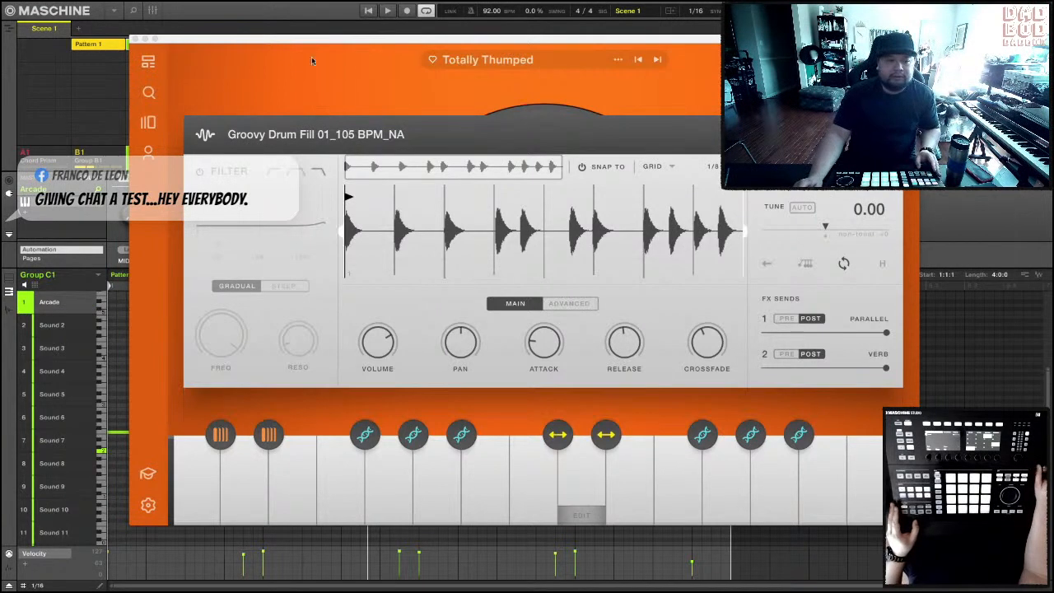
- Move the Arcade window out of the way and add a new group directly after group C1
drag(293, 40, 326, 45)
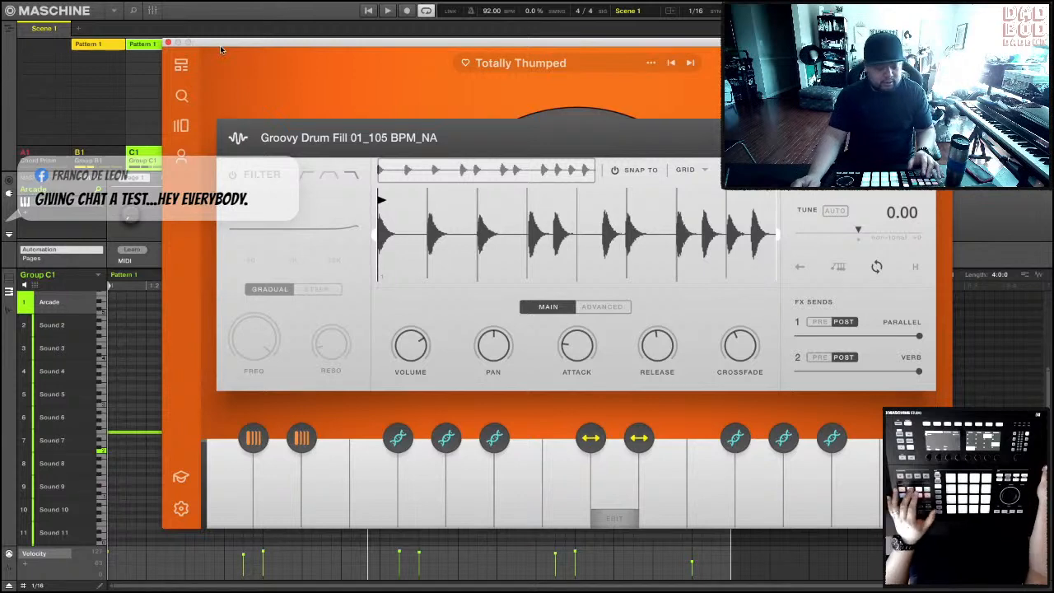
drag(231, 45, 350, 208)
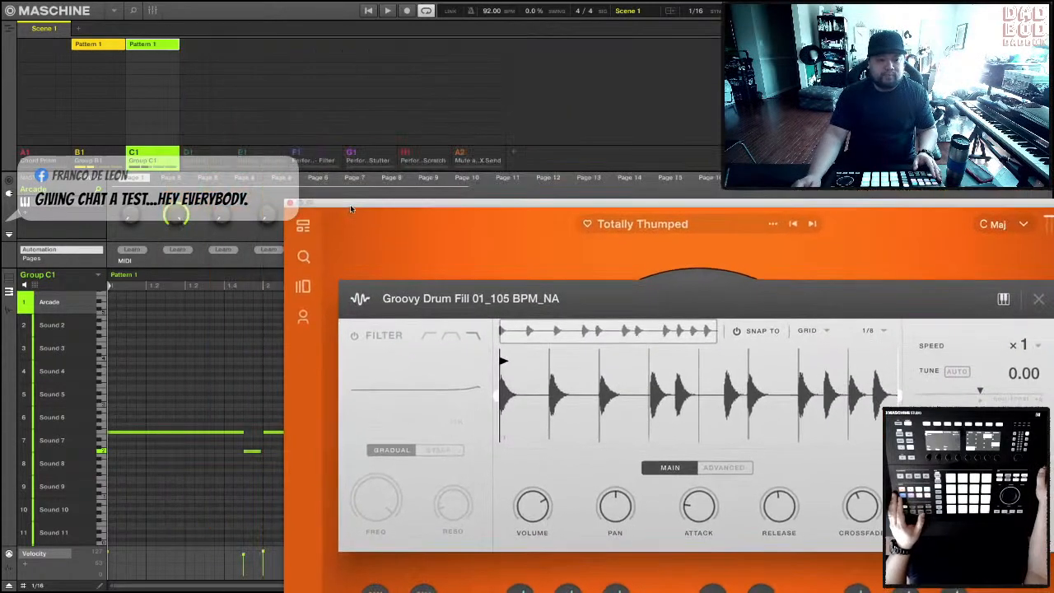
click(527, 160)
click(204, 157)
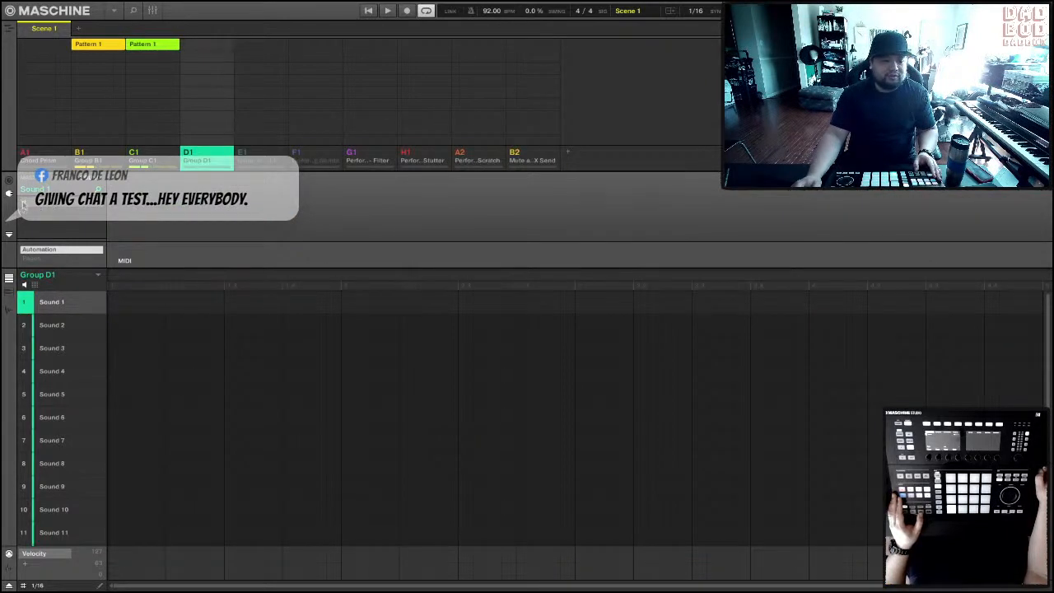
click(23, 204)
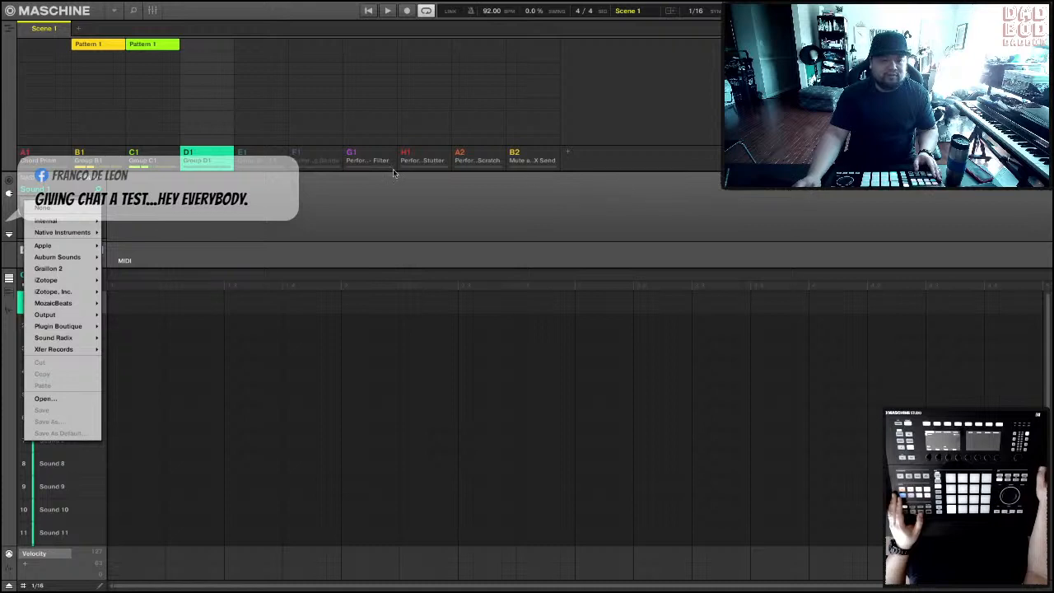
mouse_move(82, 314)
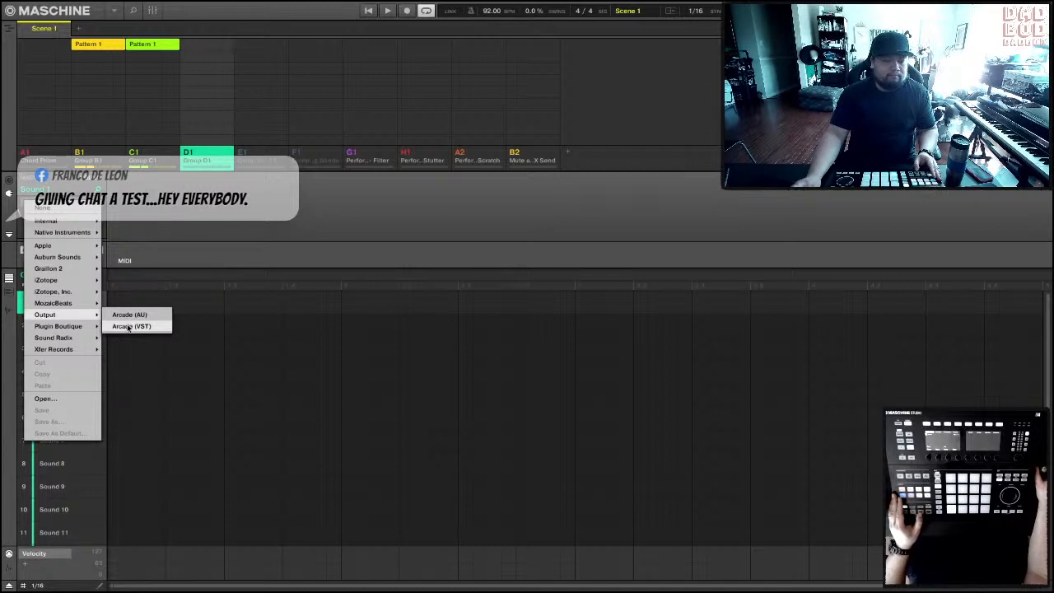
click(204, 224)
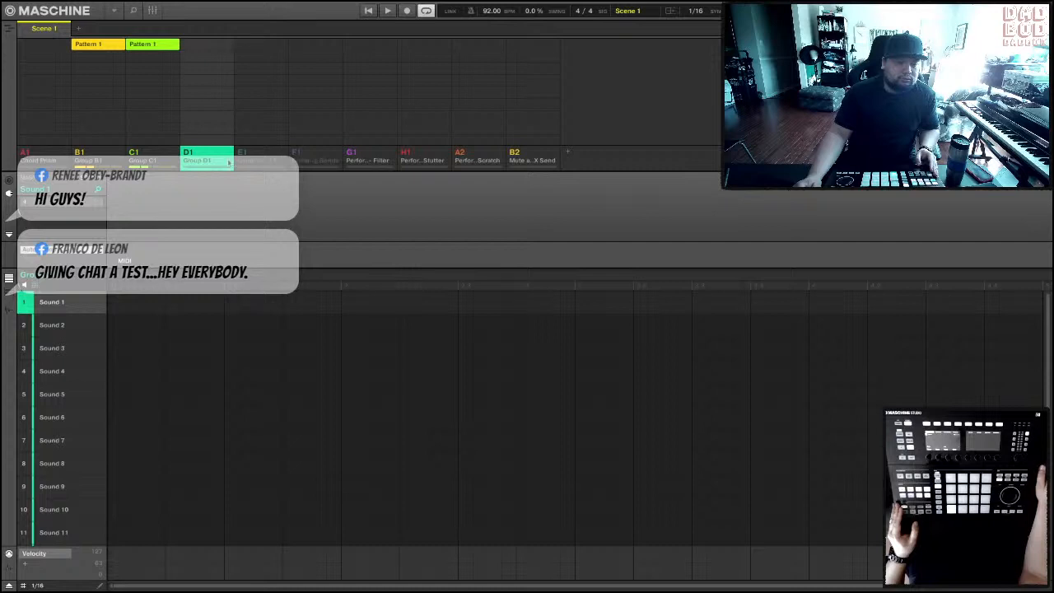
- Play back the scene to hear the patterns of groups B1 and C1 together
key(space)
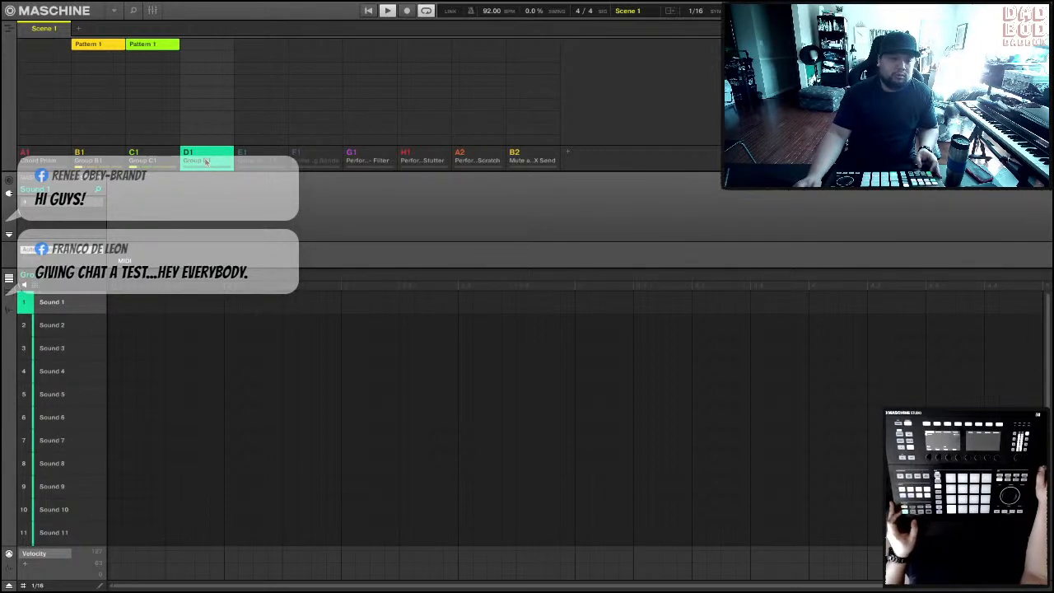
key(space)
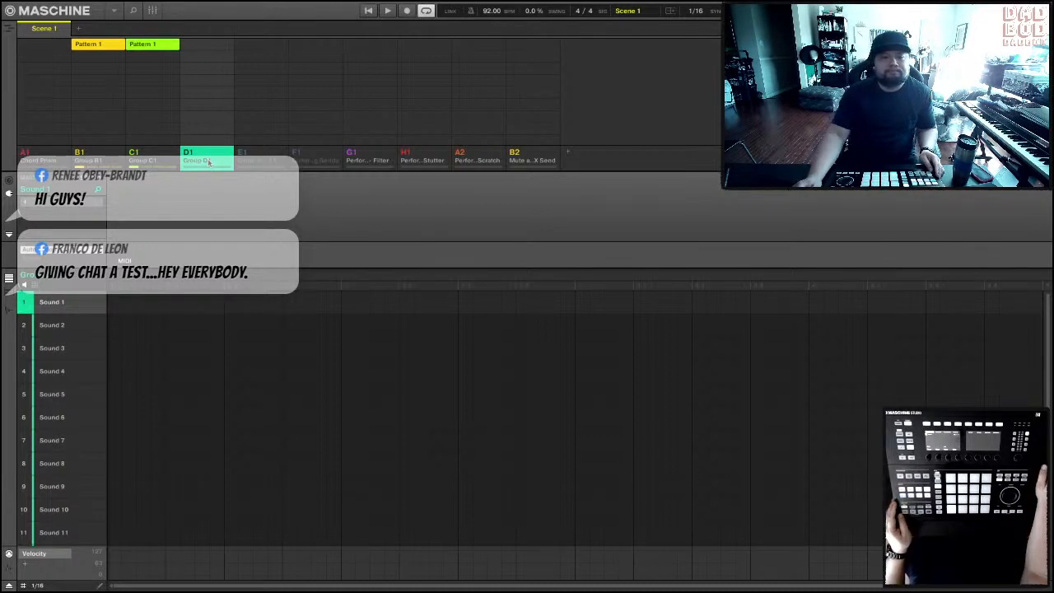
key(space)
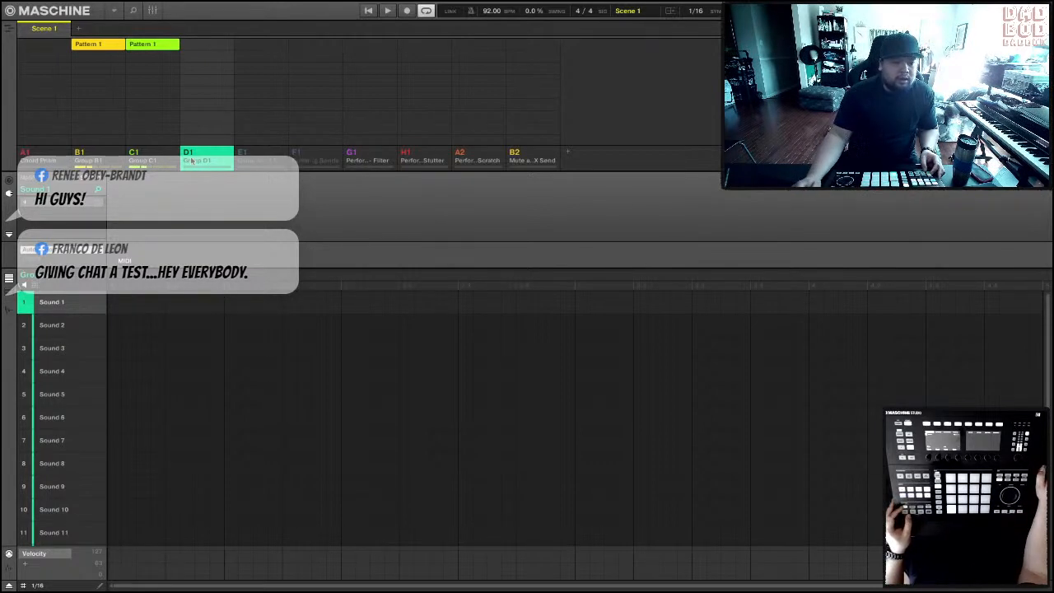
- Load Output's Arcade (VST) on Sound 1 of Group D1 and move its window clear of the sound list
click(24, 204)
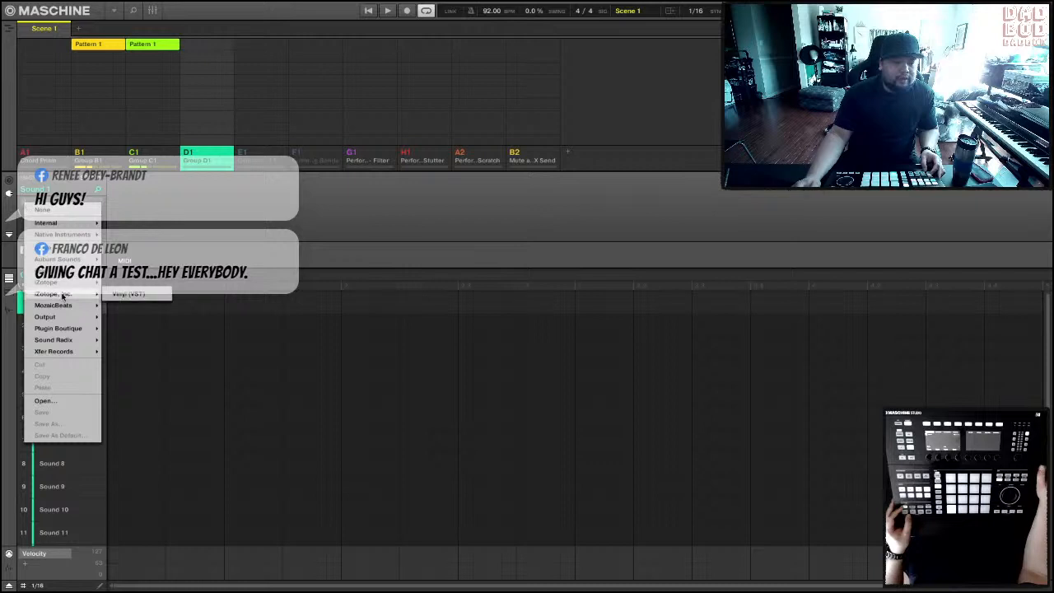
mouse_move(61, 317)
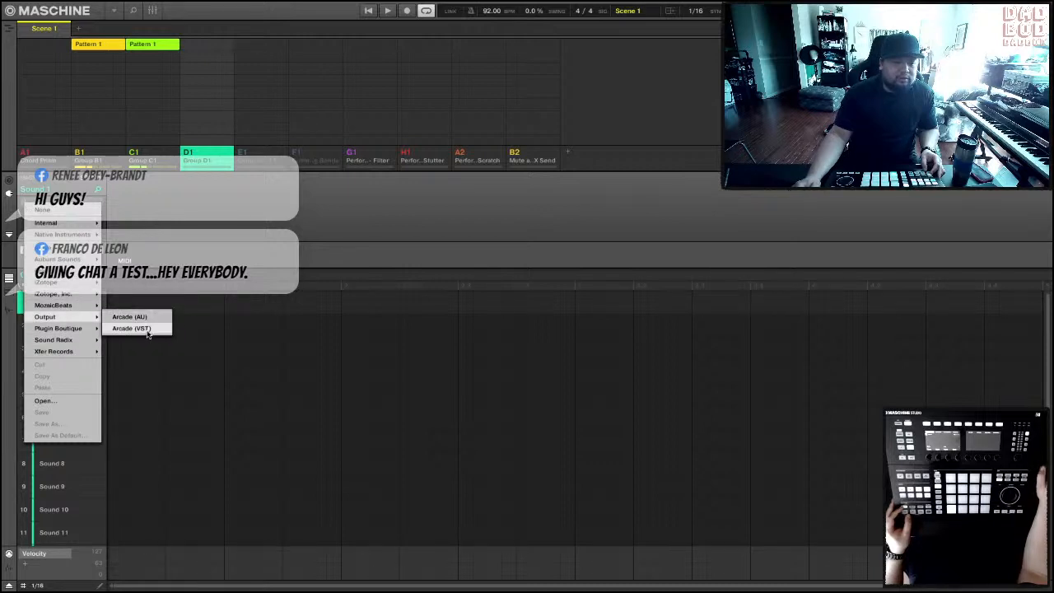
click(141, 328)
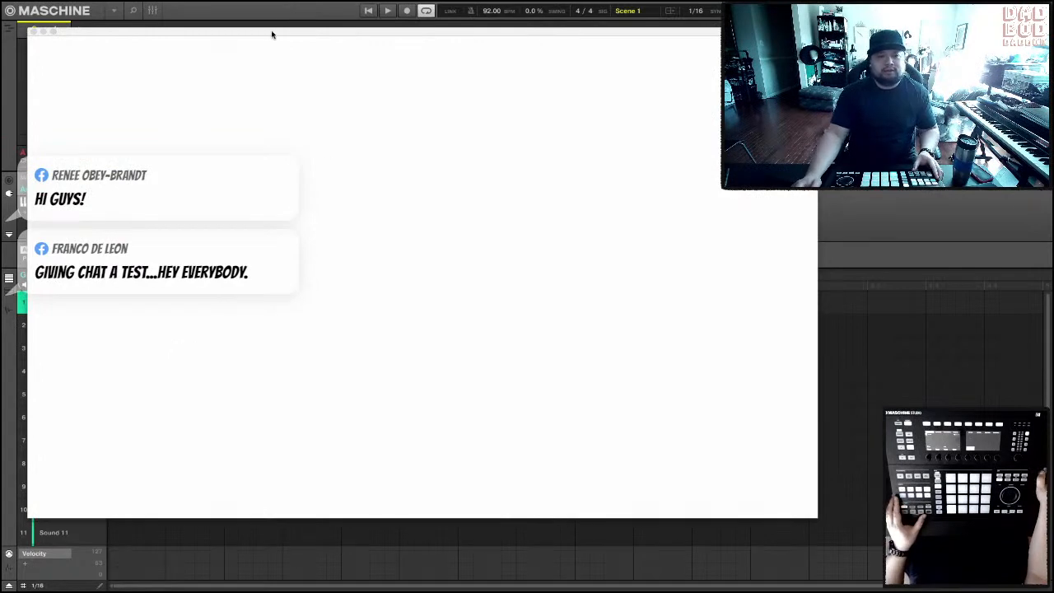
drag(271, 33, 359, 41)
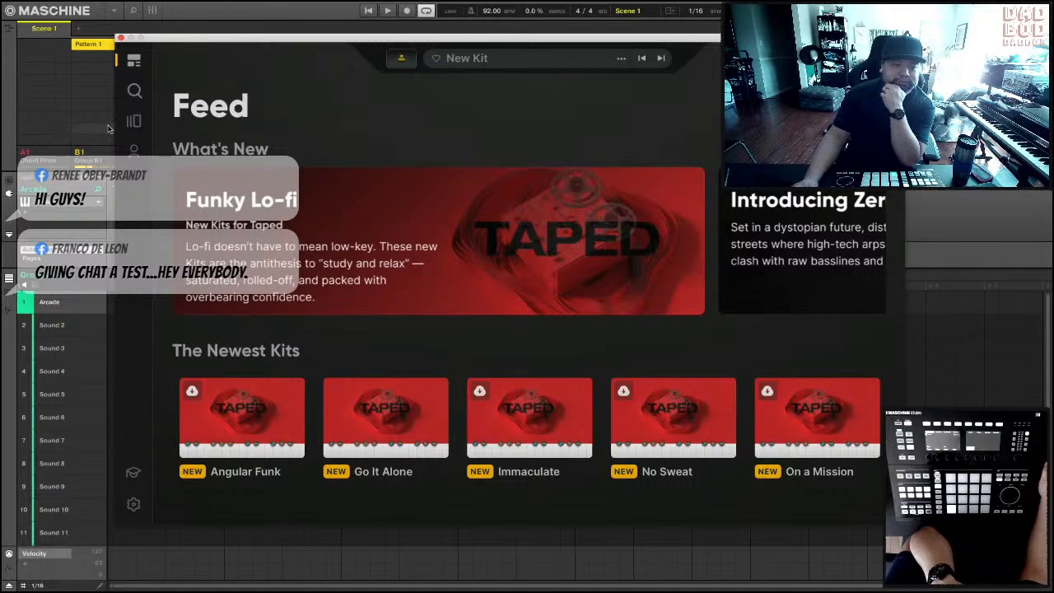
- Browse the Arcade kits and Lines, and open the kit list of The 70s line
click(135, 91)
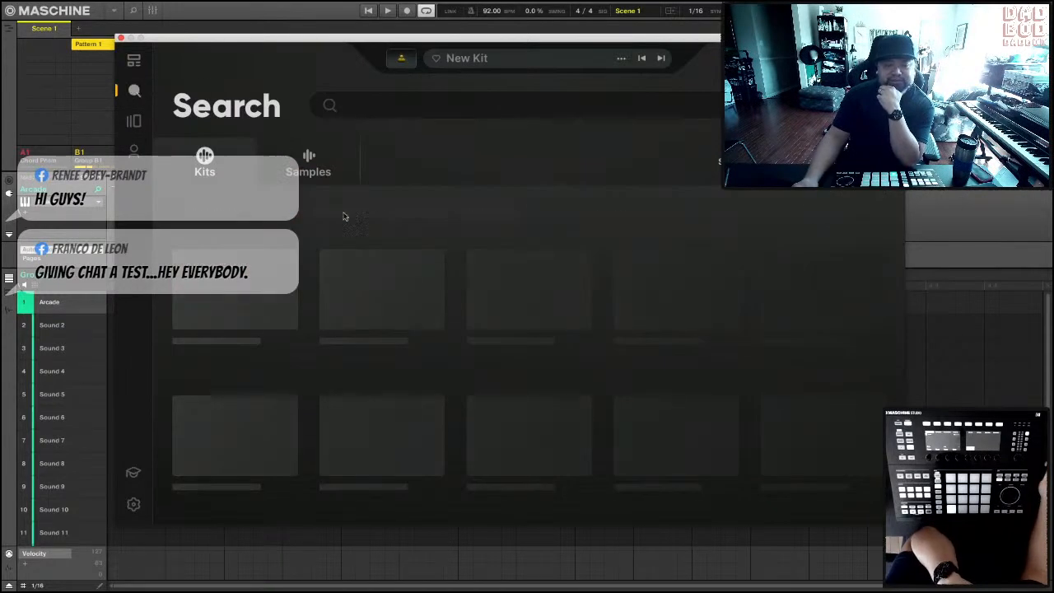
scroll(386, 239, down, 3)
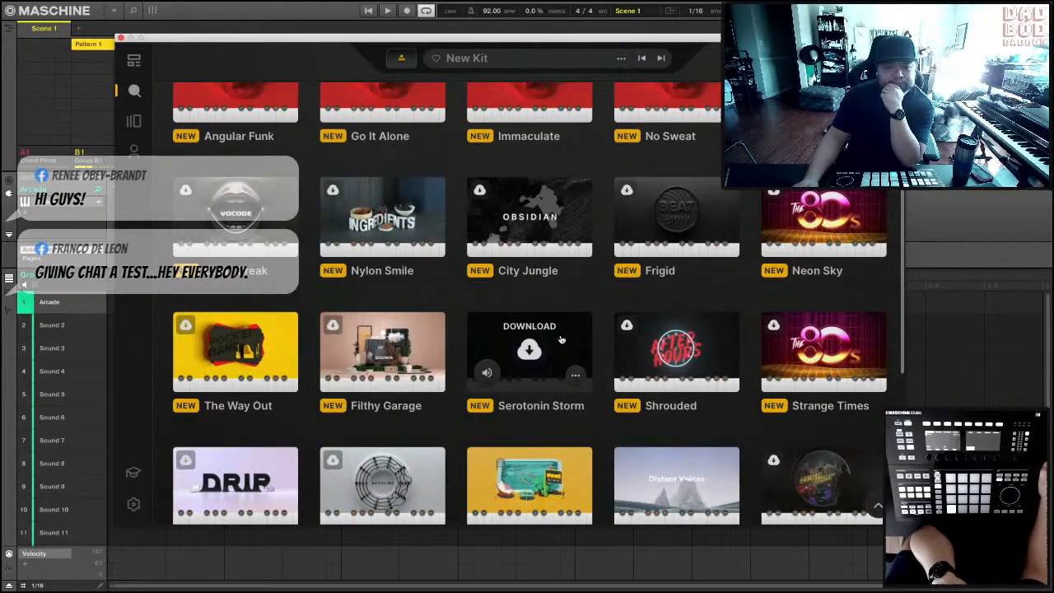
click(134, 121)
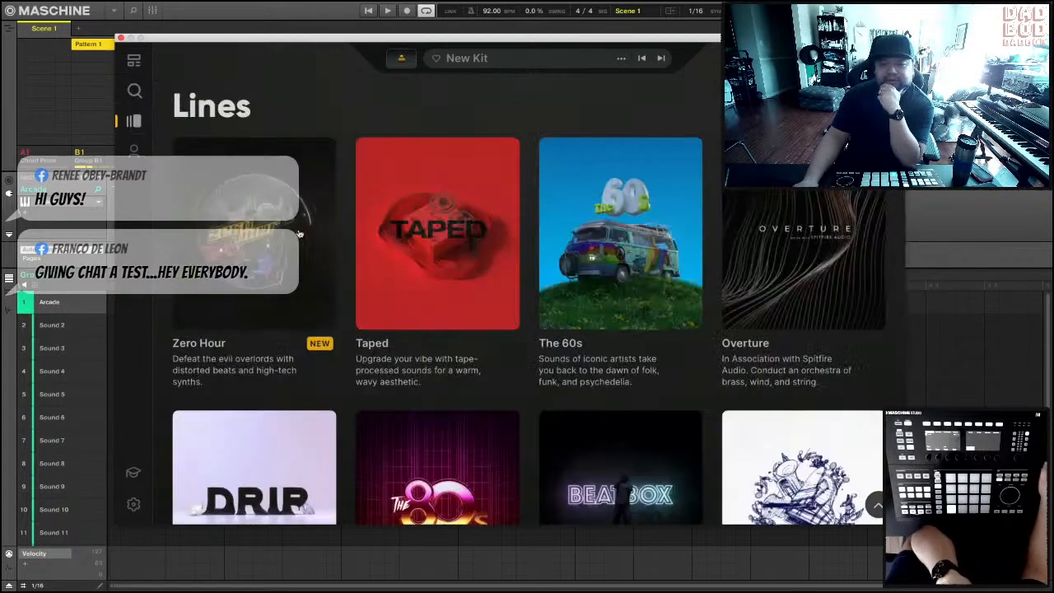
scroll(463, 285, down, 2)
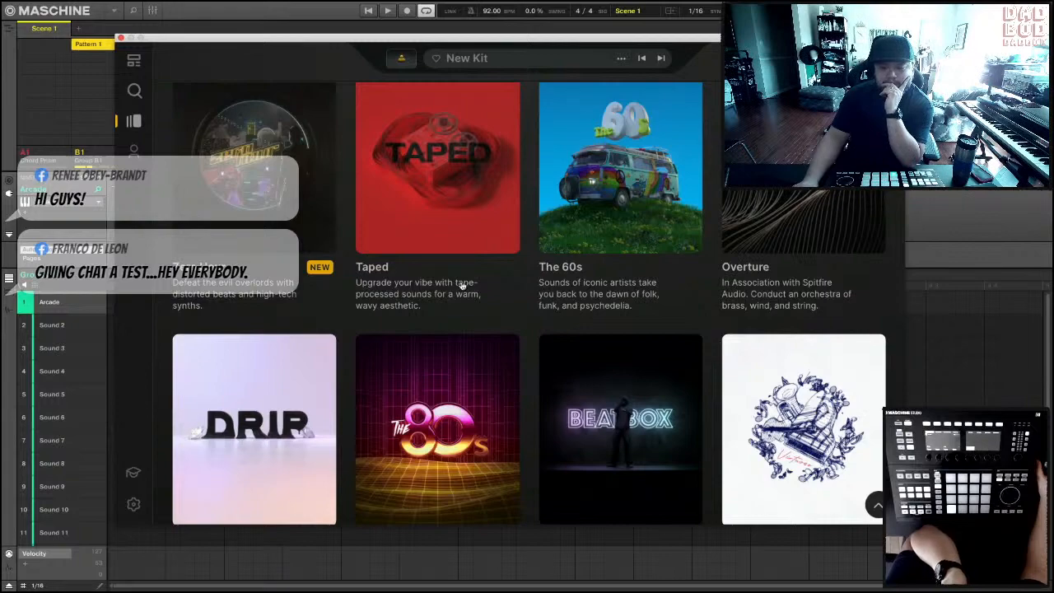
scroll(462, 285, down, 1)
scroll(460, 285, down, 5)
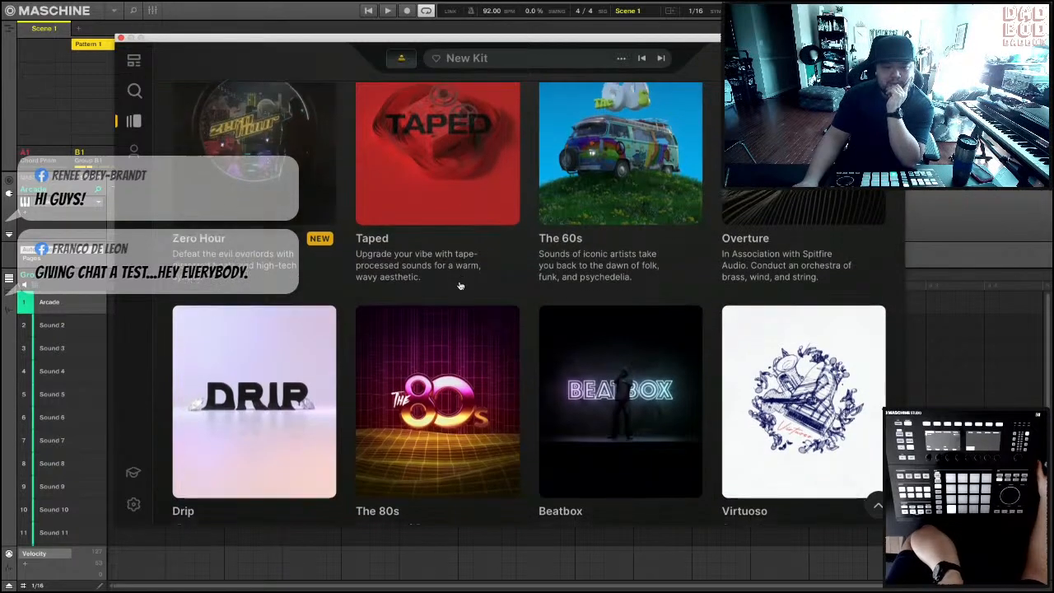
scroll(460, 285, down, 5)
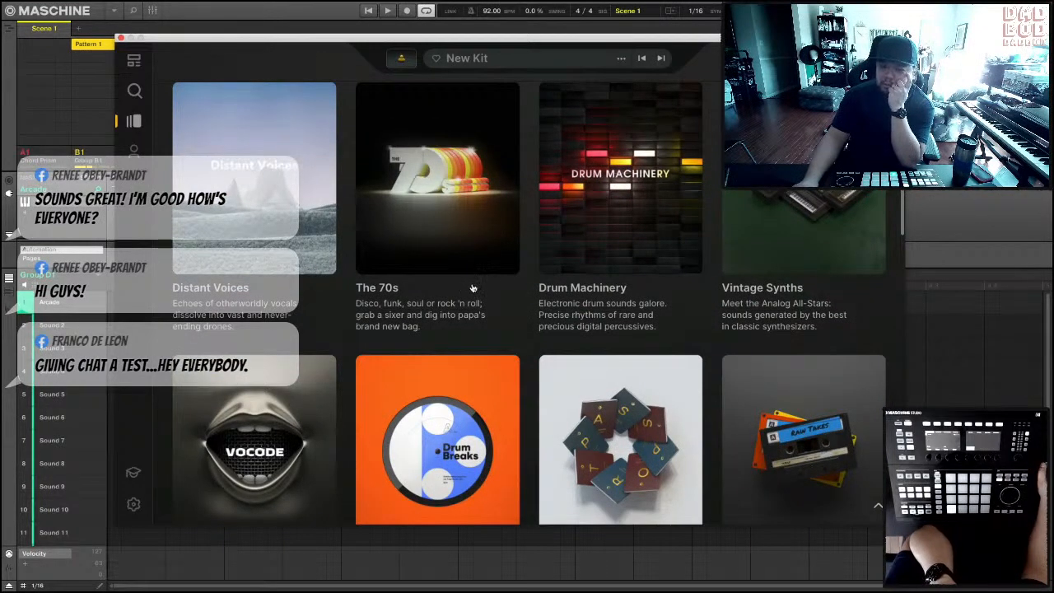
click(448, 208)
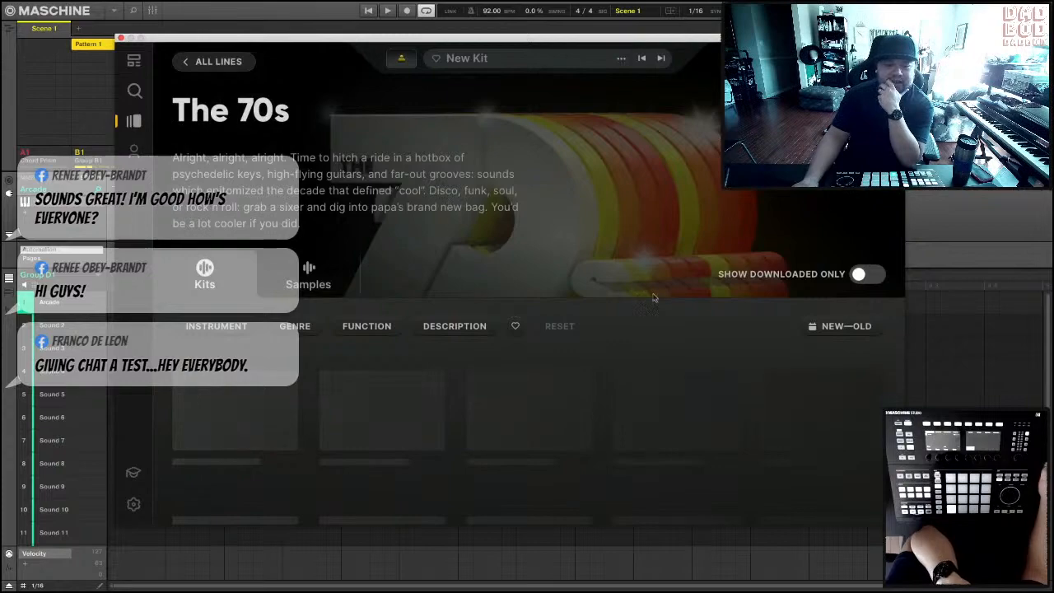
- Preview the first row of The 70s kits, including Brass Polish, One Night Only, Right on Time and Stained Glass
scroll(393, 318, down, 4)
scroll(393, 317, up, 3)
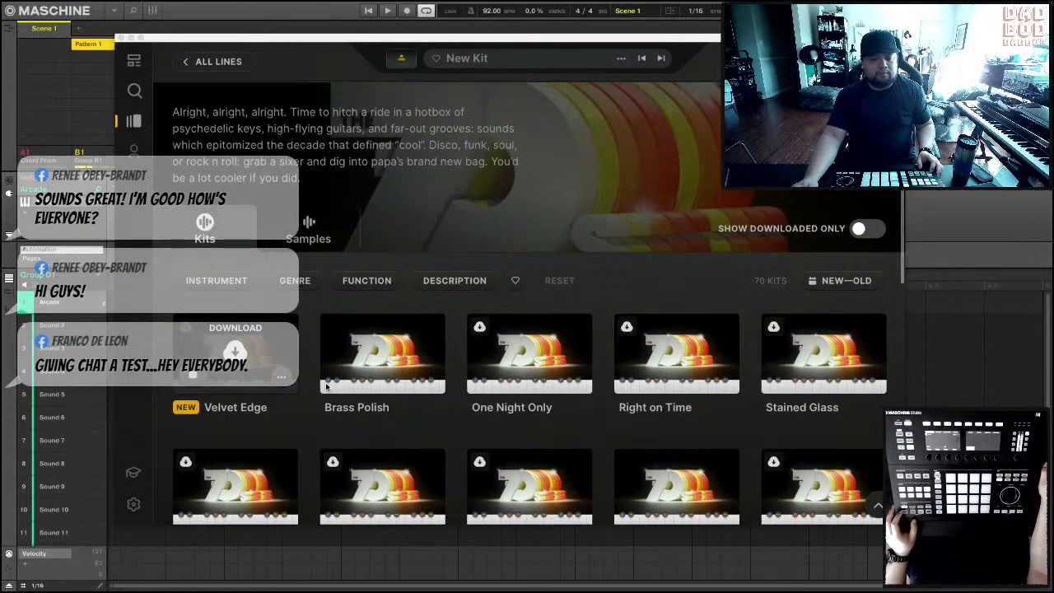
click(354, 429)
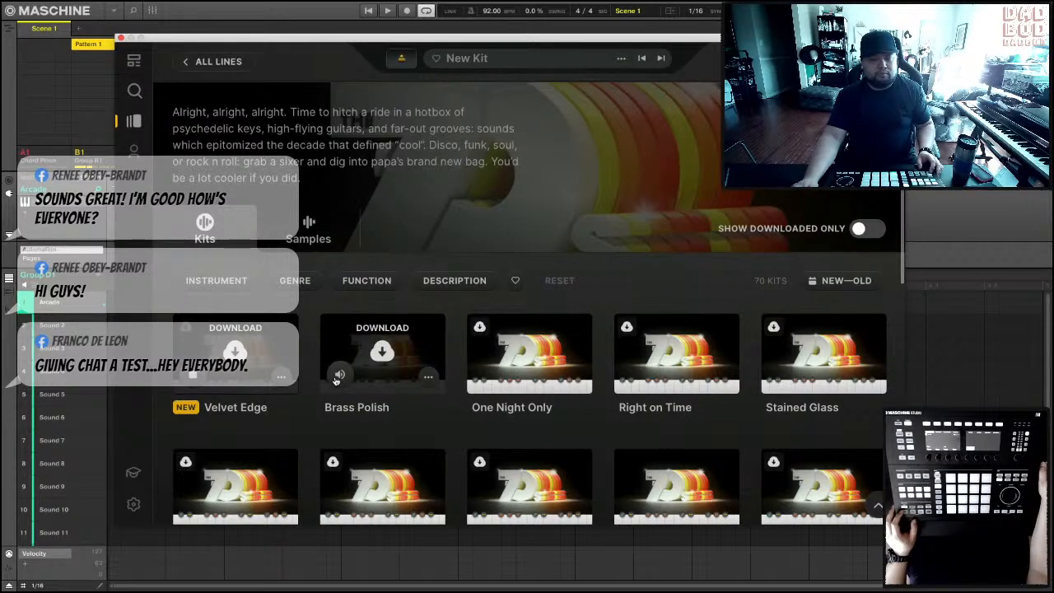
click(338, 376)
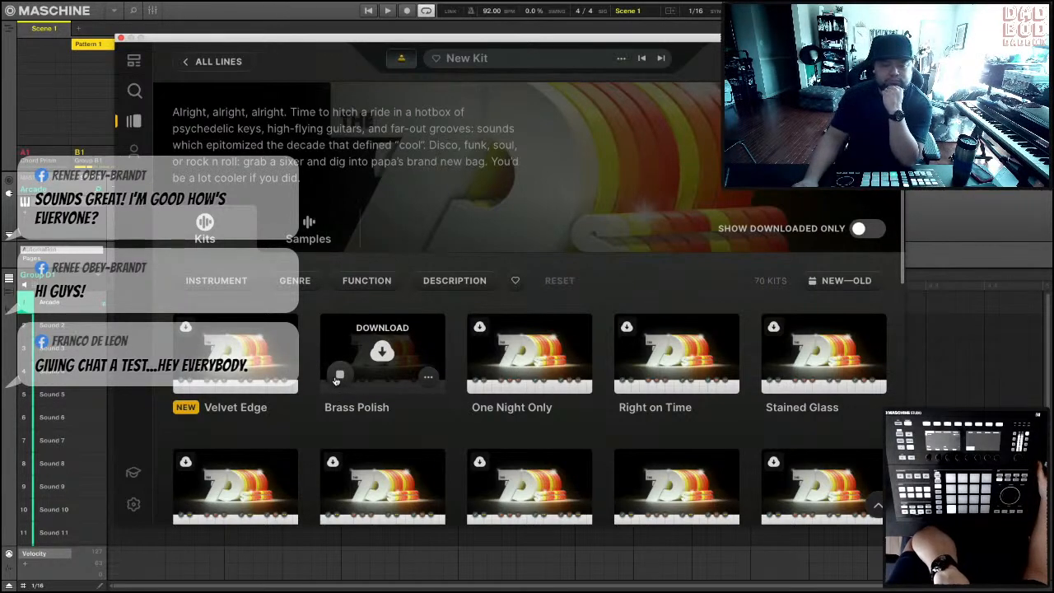
mouse_move(476, 381)
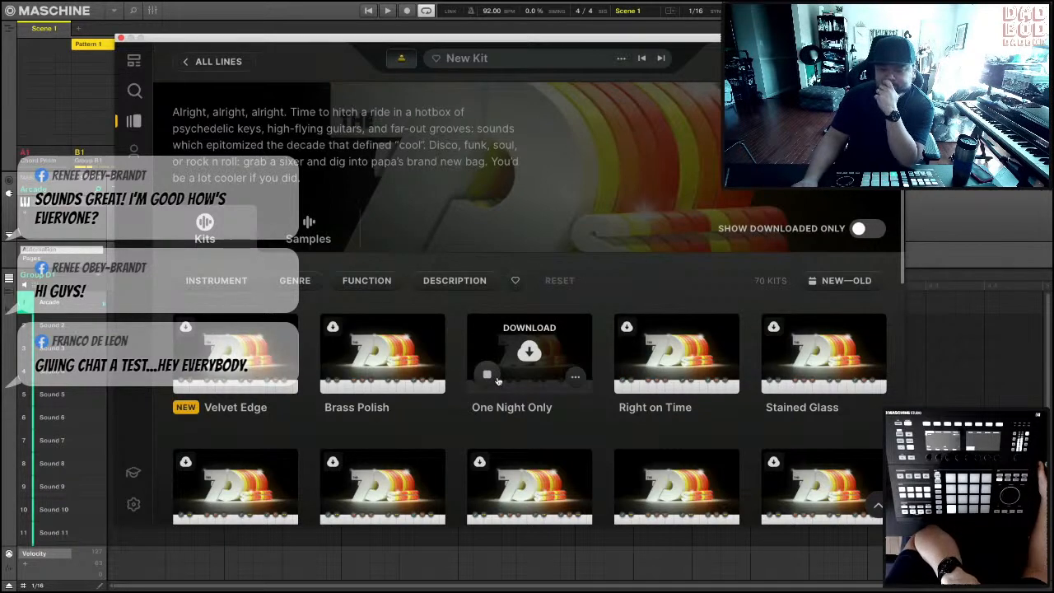
click(634, 377)
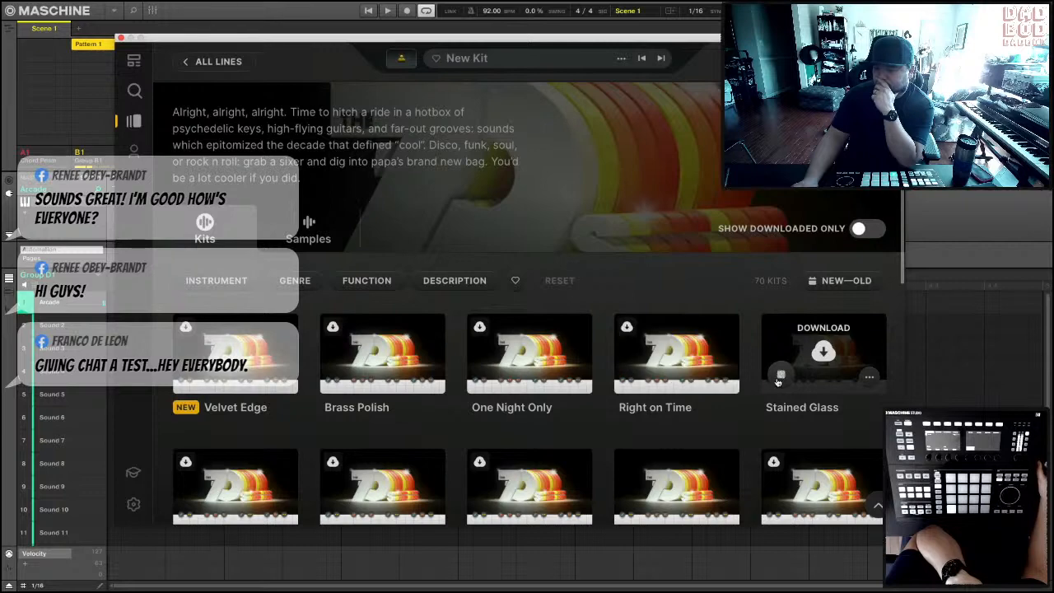
- Preview The 70s kits At Your Leisure, Brass Clouds, Slow Rollin', Get Thumped and Steppin' Up
scroll(779, 362, down, 3)
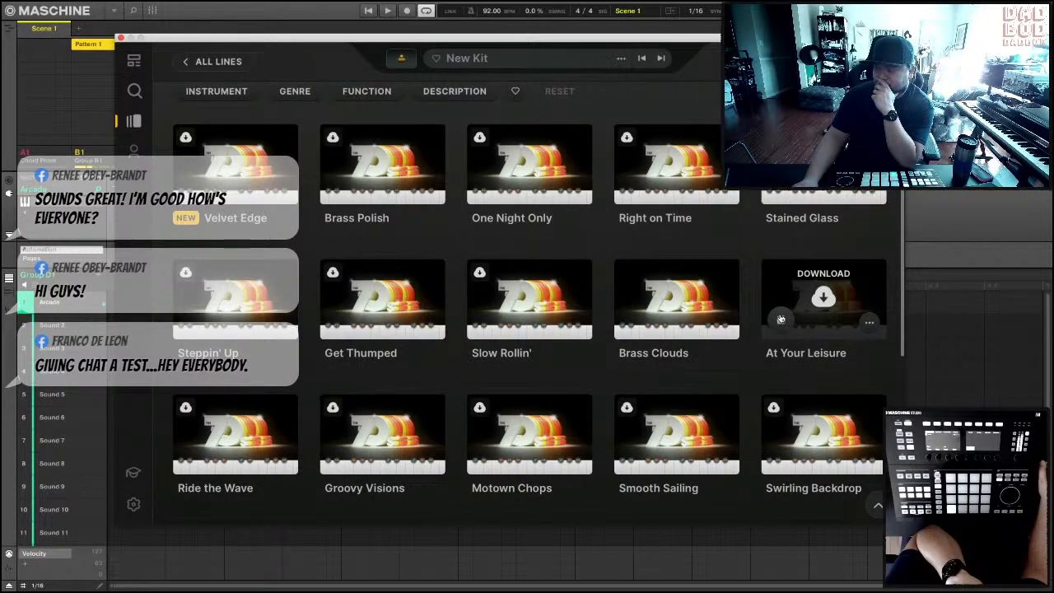
click(781, 319)
click(631, 323)
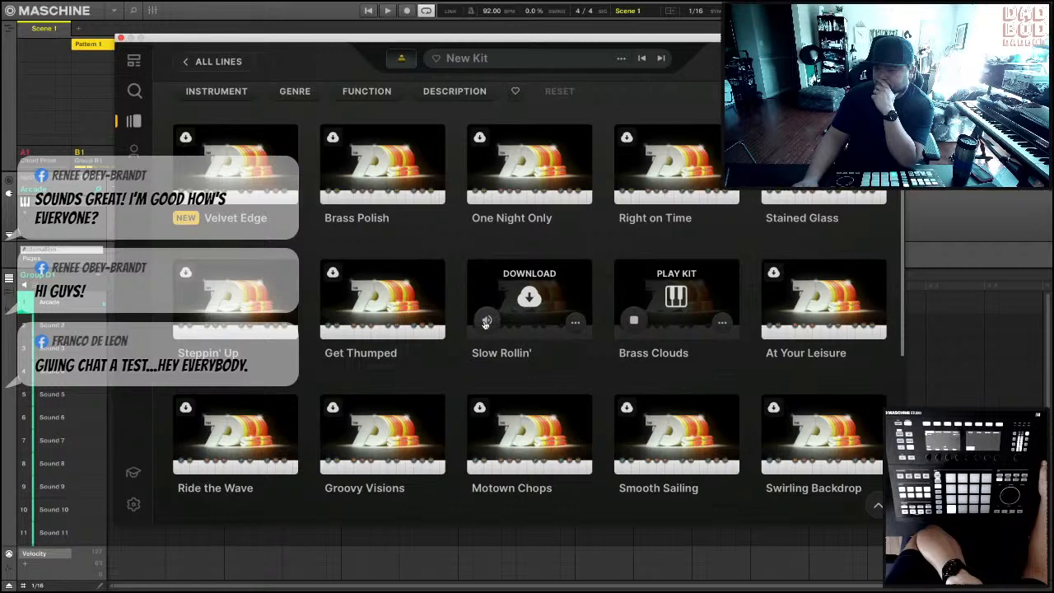
click(485, 323)
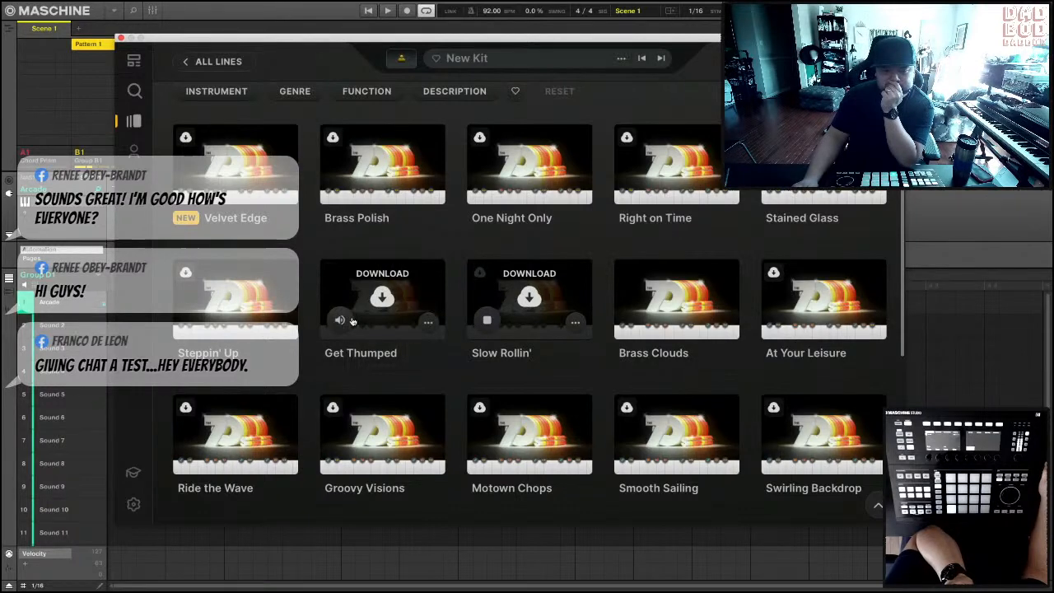
click(342, 321)
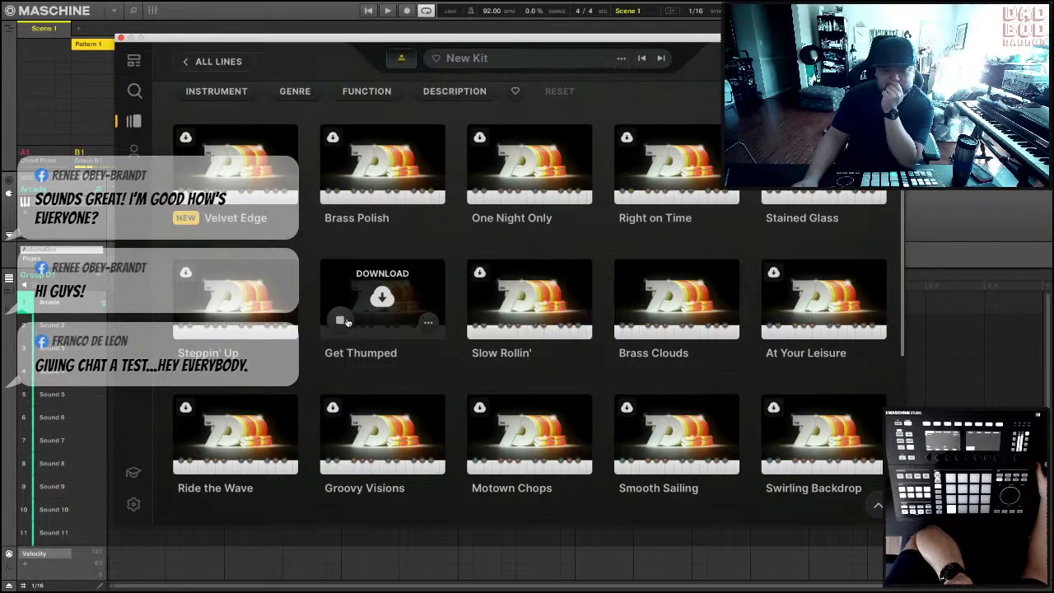
click(194, 322)
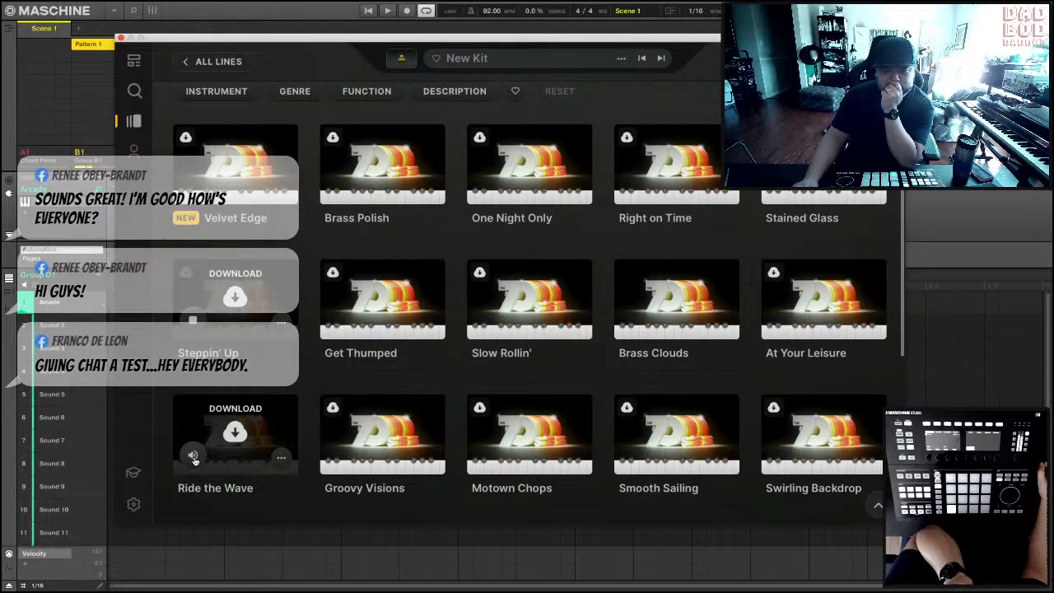
- Preview The 70s kits Ride the Wave, Groovy Visions, Motown Chops and Smooth Sailing
click(193, 457)
click(341, 457)
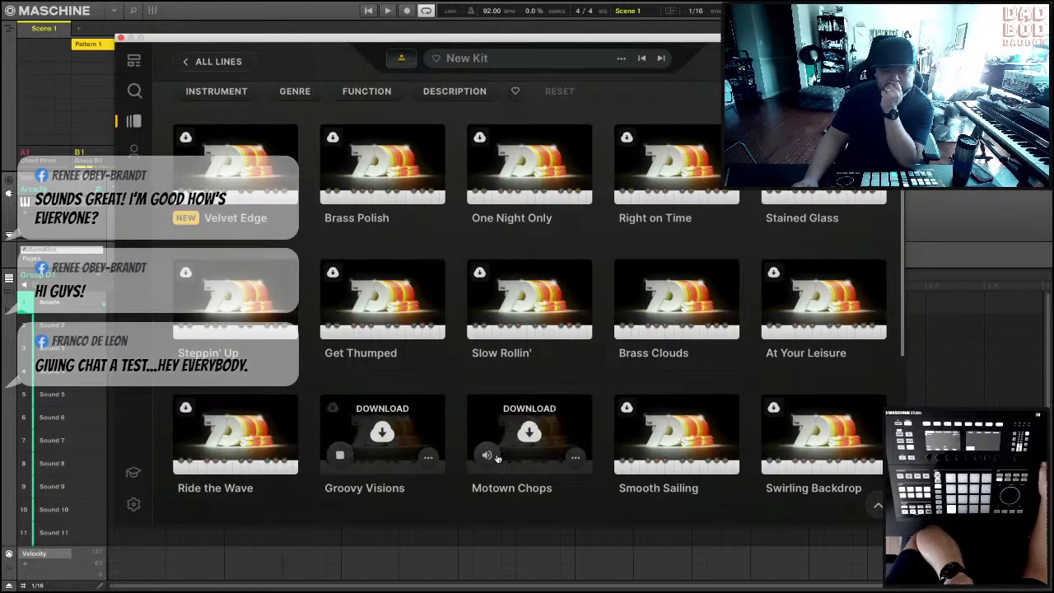
click(489, 457)
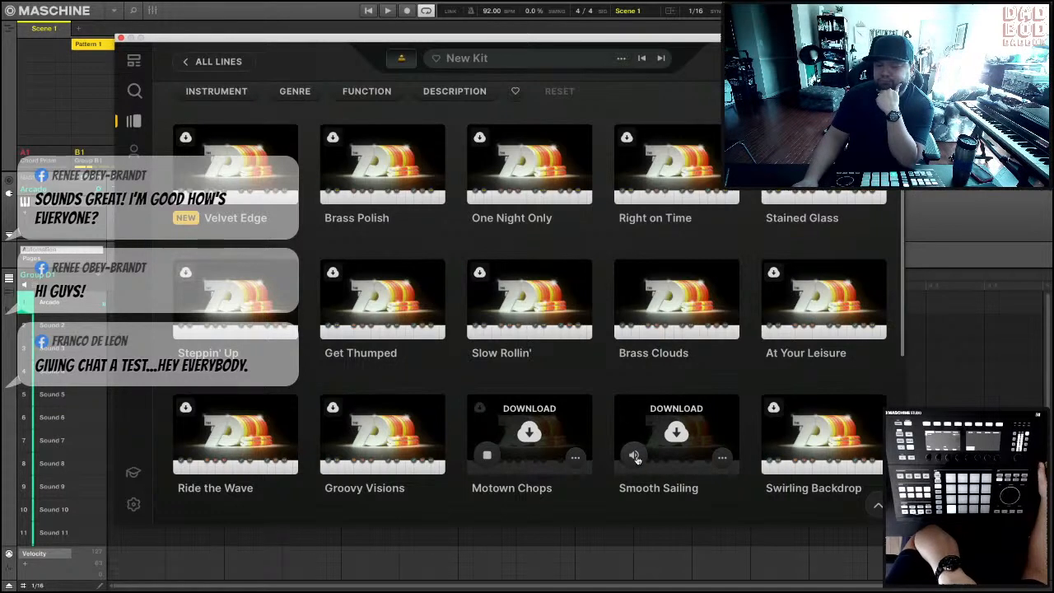
click(634, 456)
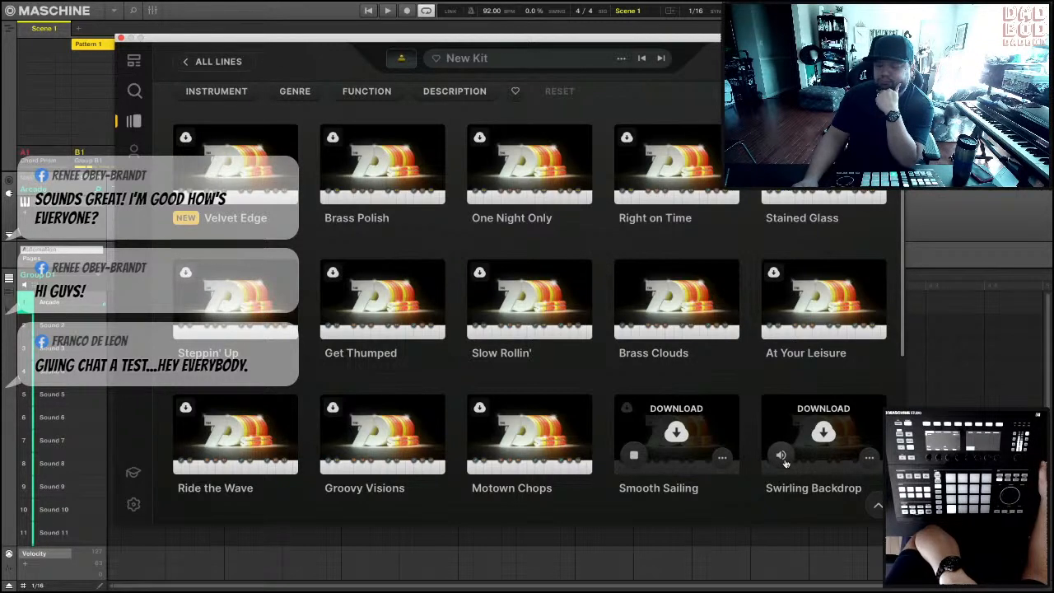
- Download the Smooth Sailing kit, load it into Arcade and return focus to Maschine
click(676, 432)
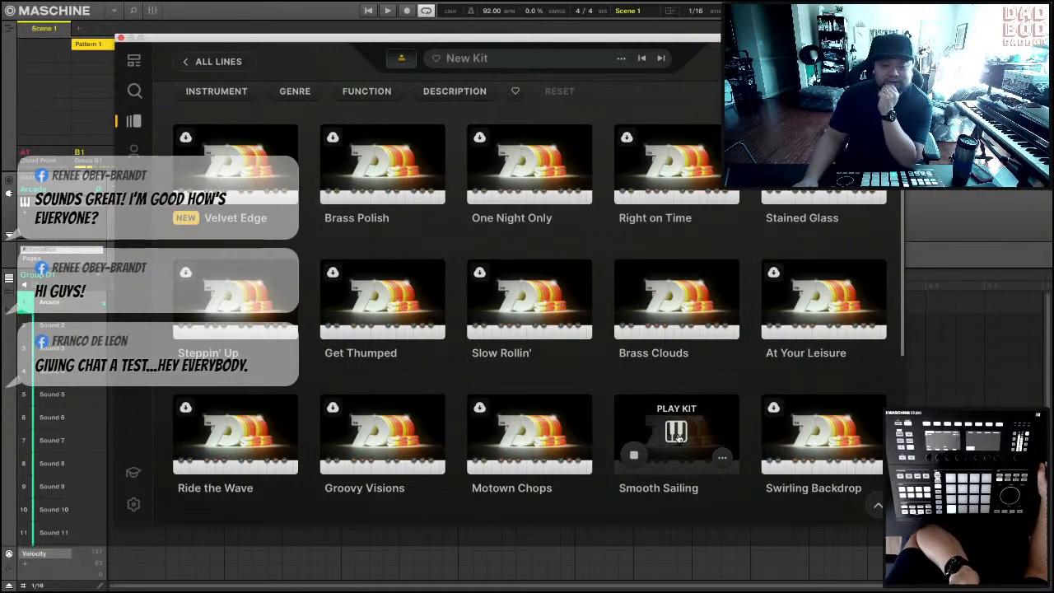
click(676, 432)
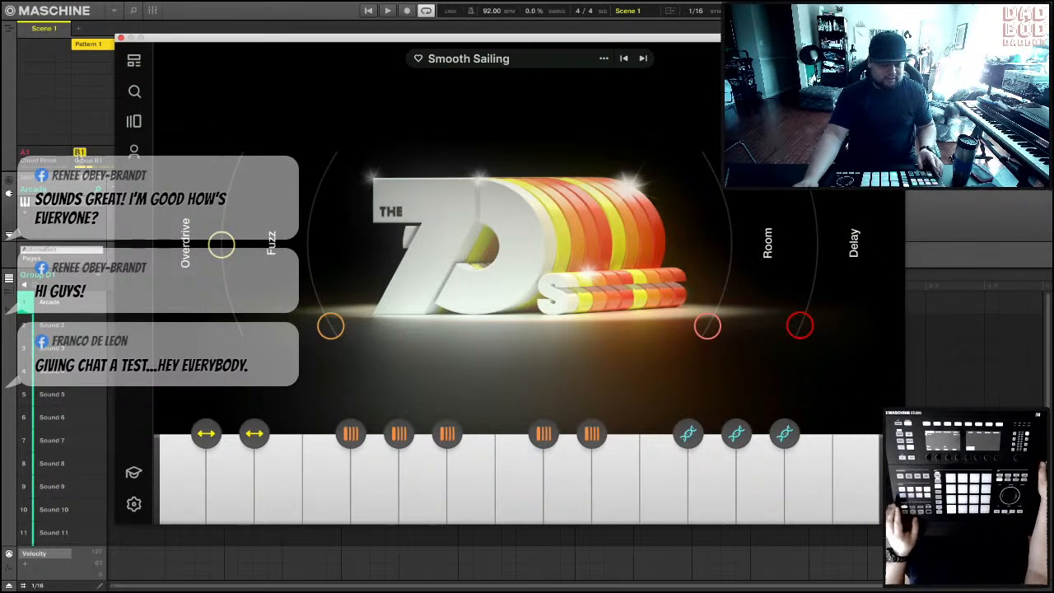
click(79, 153)
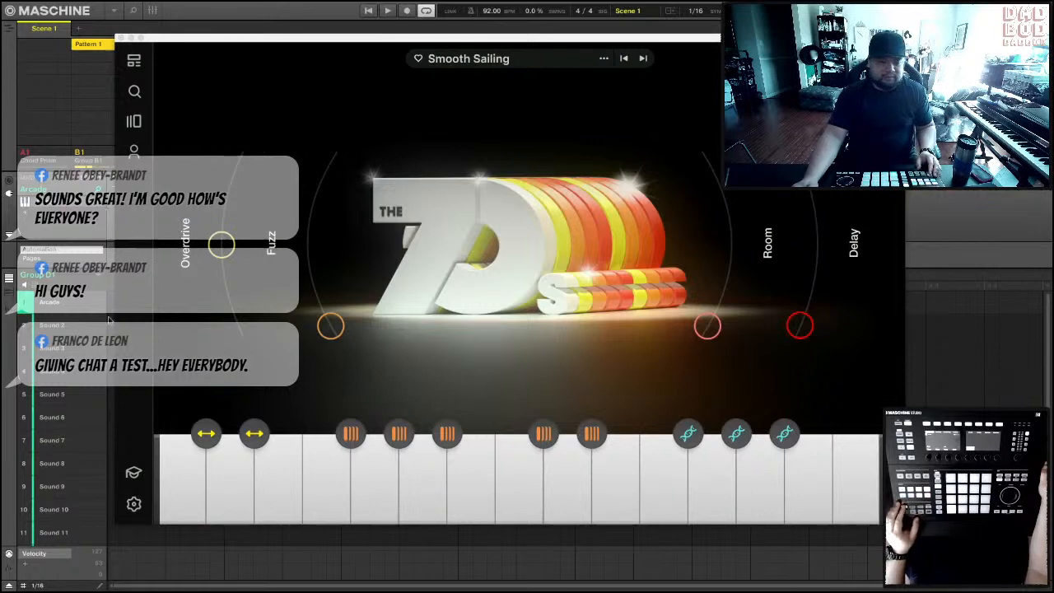
- Open the Daizy Disco Guitar Outro 03 sample's settings, view its speed options and set its tune to +12.00
click(181, 515)
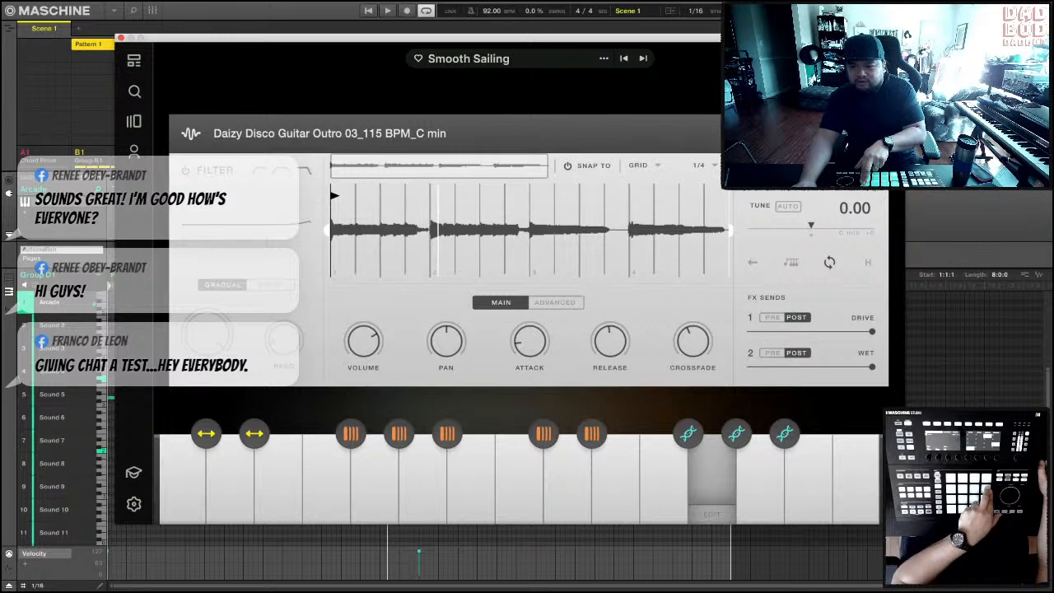
click(868, 263)
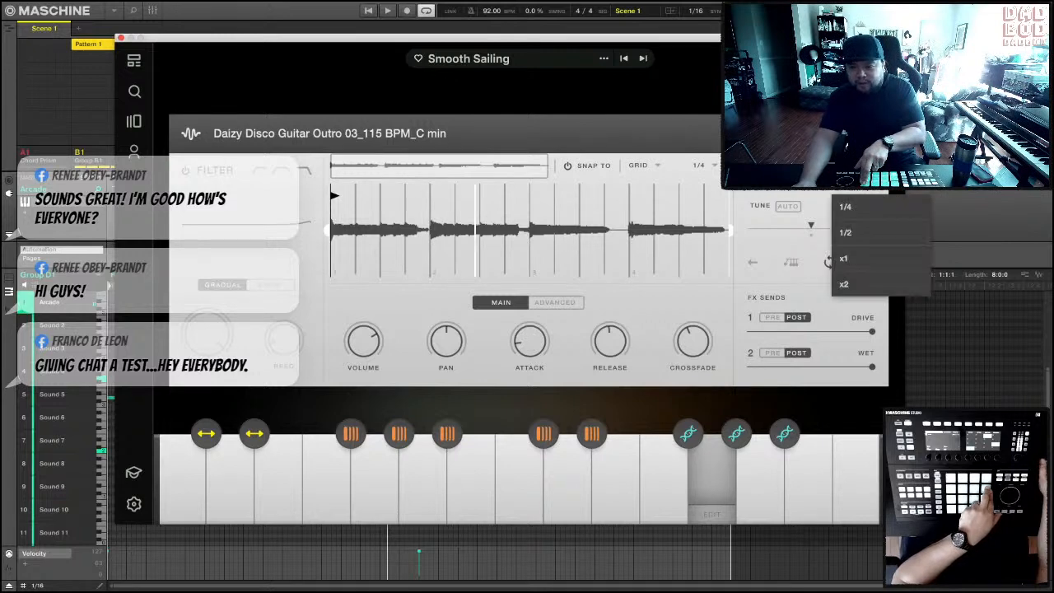
click(862, 293)
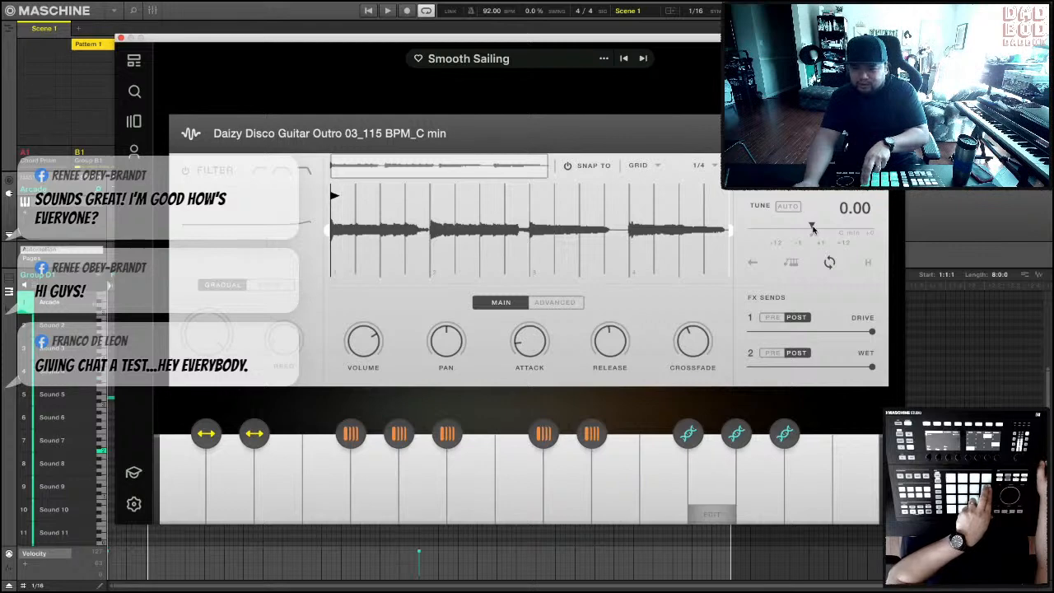
drag(811, 228, 835, 231)
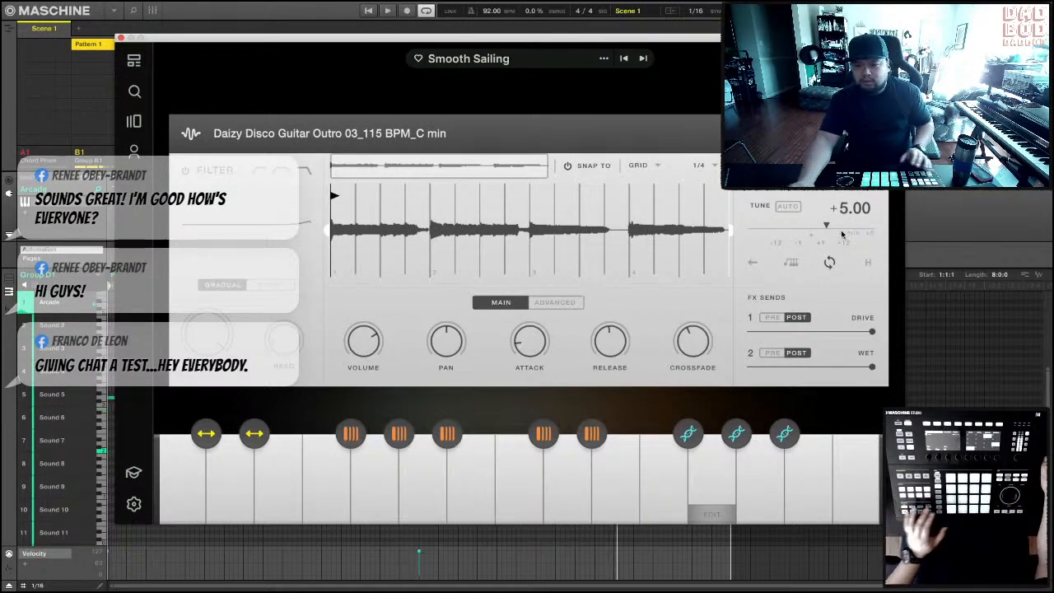
drag(841, 230, 849, 230)
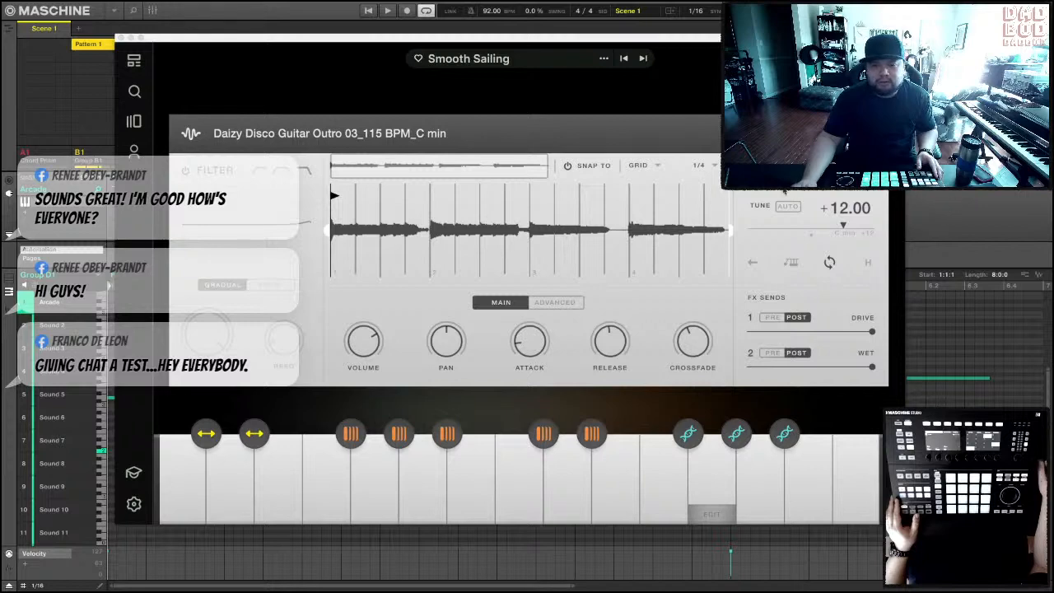
- Close the Arcade window and lengthen the short note starting after bar 6 in Group D1's pattern to bar 7, with the scene playing
click(120, 39)
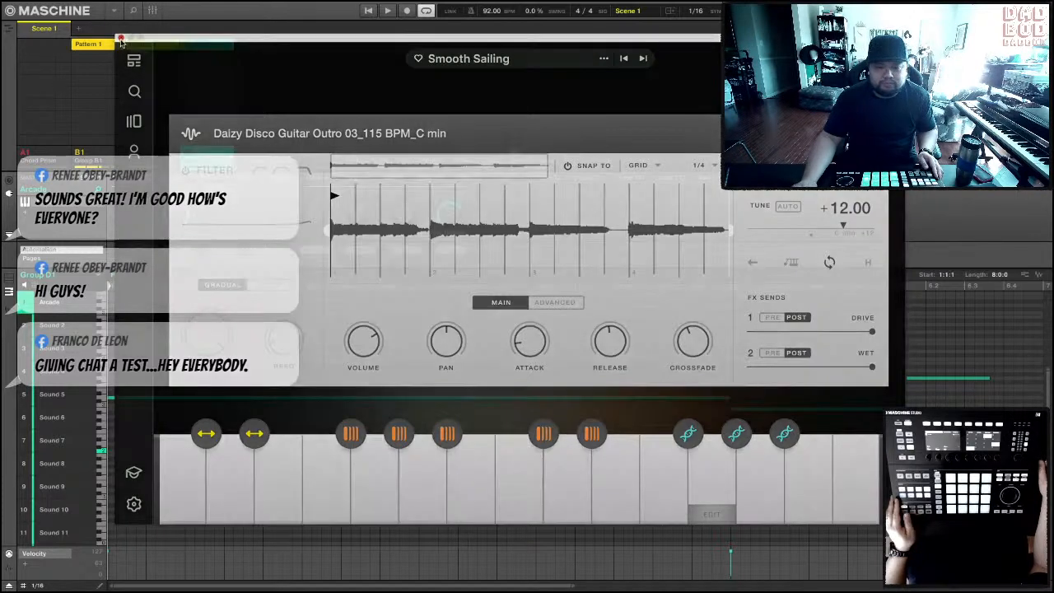
mouse_move(547, 583)
mouse_down()
mouse_move(547, 561)
mouse_move(548, 578)
mouse_up()
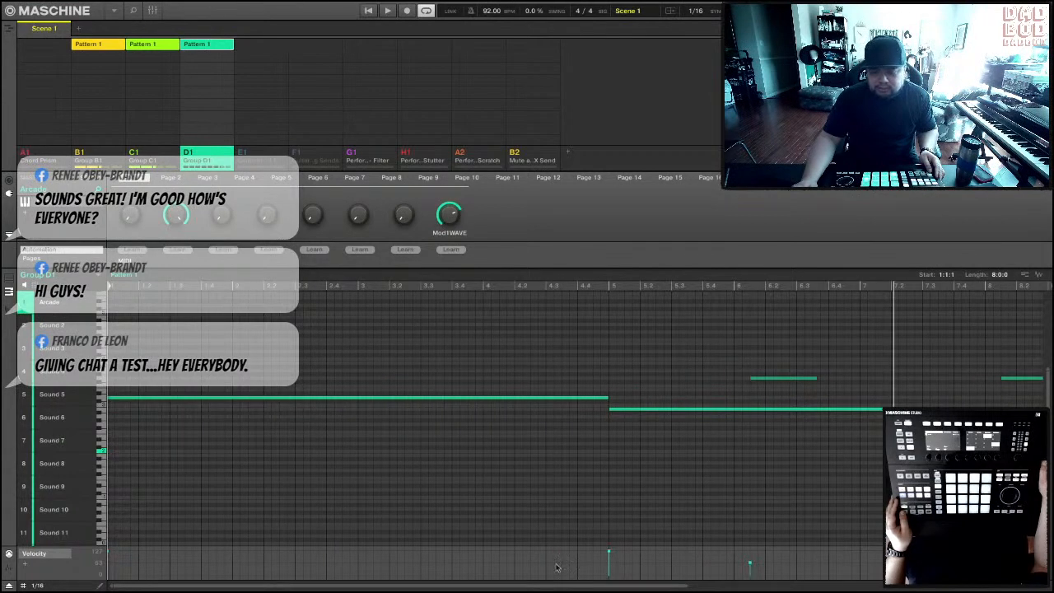
key(space)
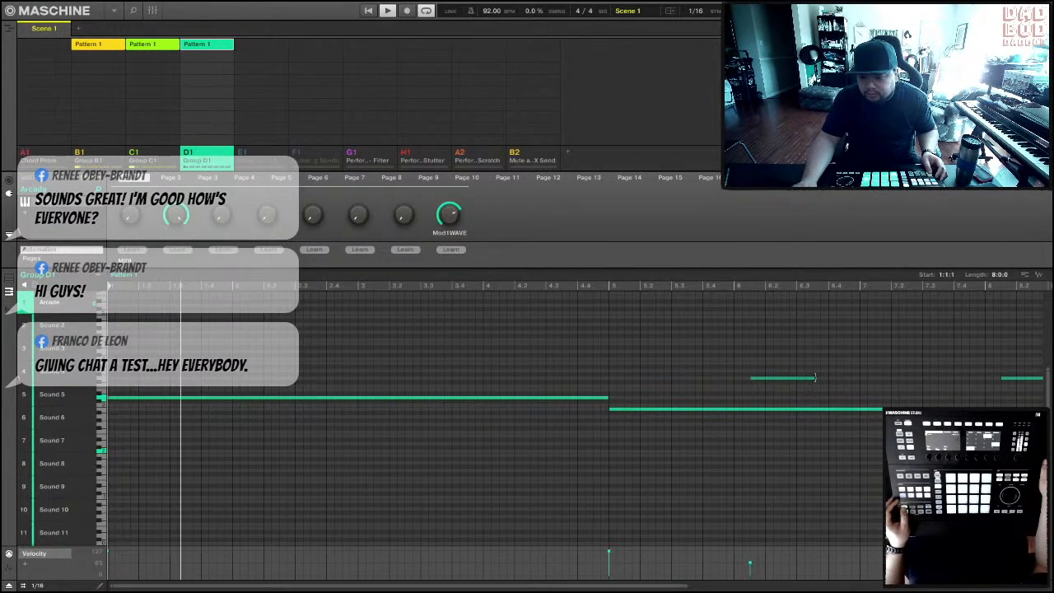
drag(814, 377, 827, 377)
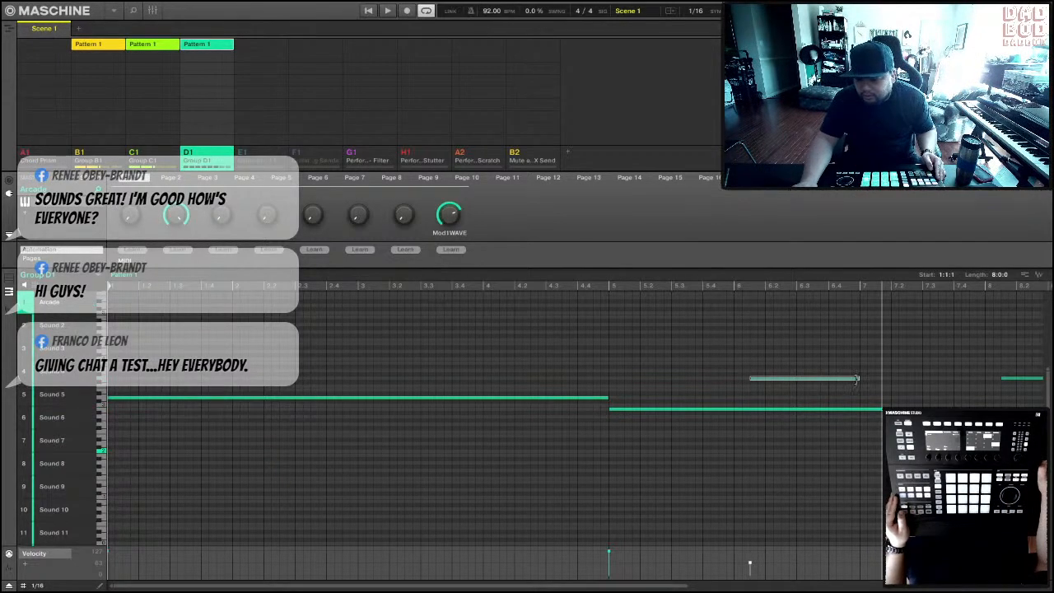
key(space)
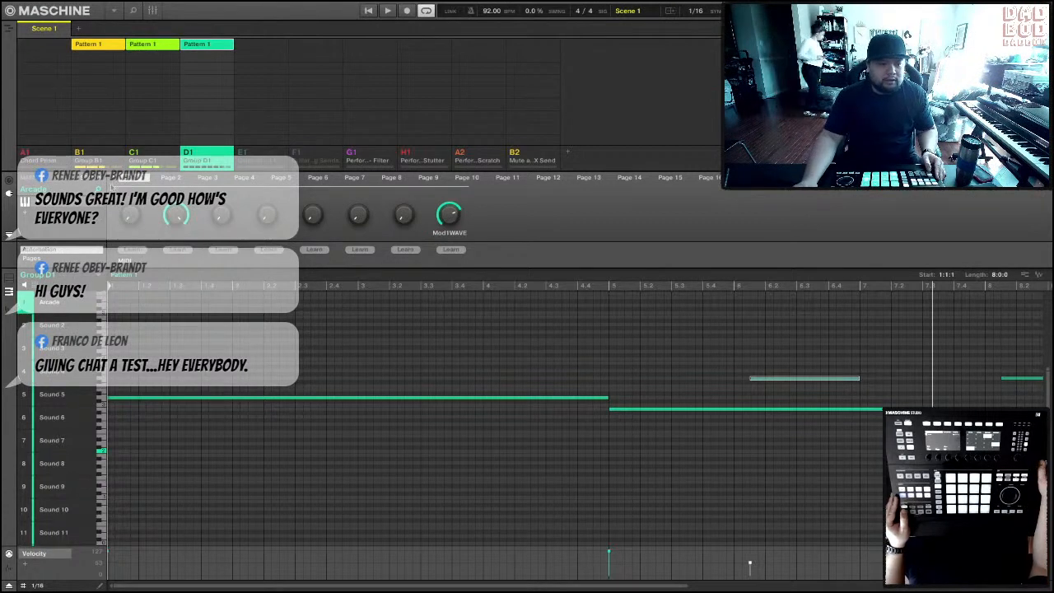
- Reopen the Arcade window of Group D1 to check the guitar sample's settings, and close it
click(112, 186)
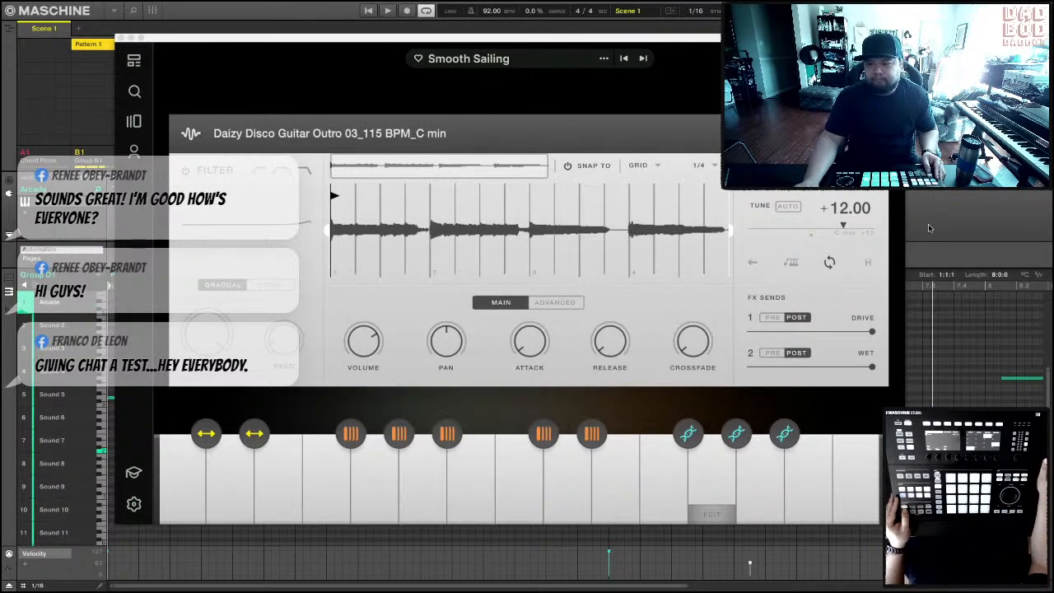
click(121, 38)
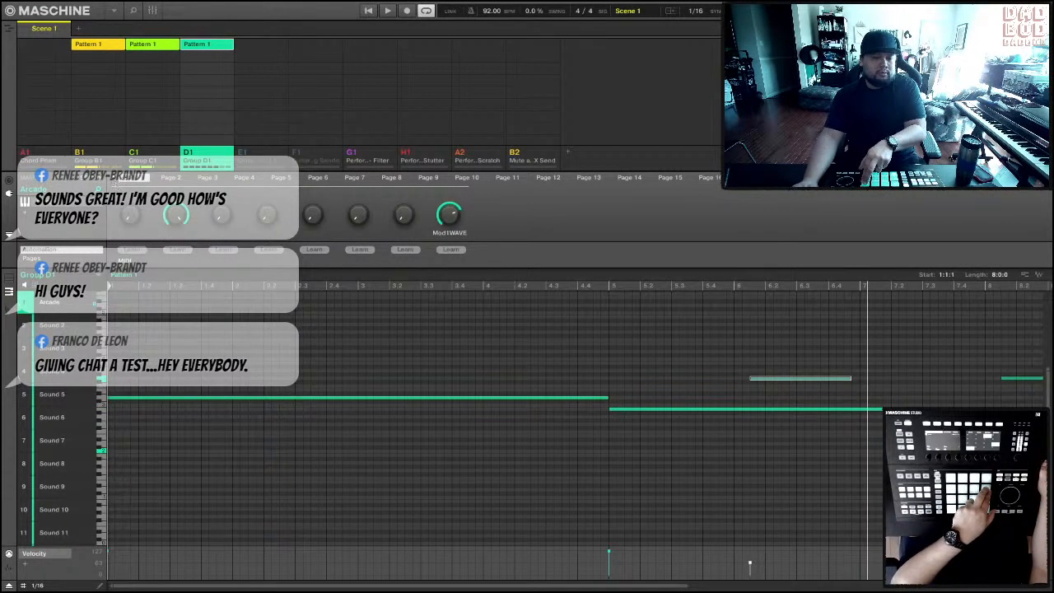
- Reopen Group D1's Arcade window, lower the Daizy Disco Guitar Outro 03 sample's volume and close the sample's settings
click(98, 190)
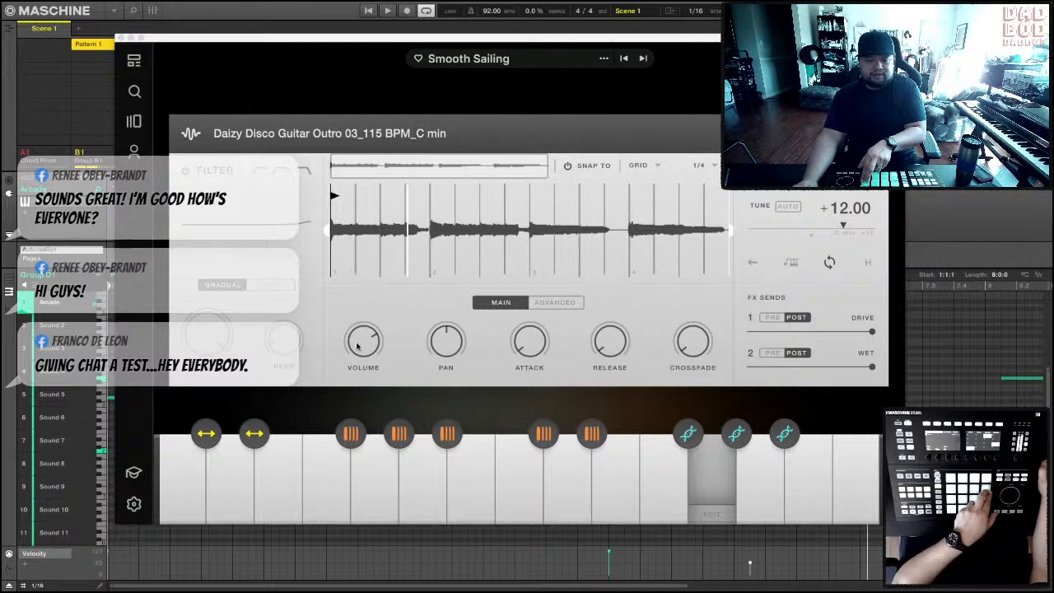
drag(357, 346, 361, 379)
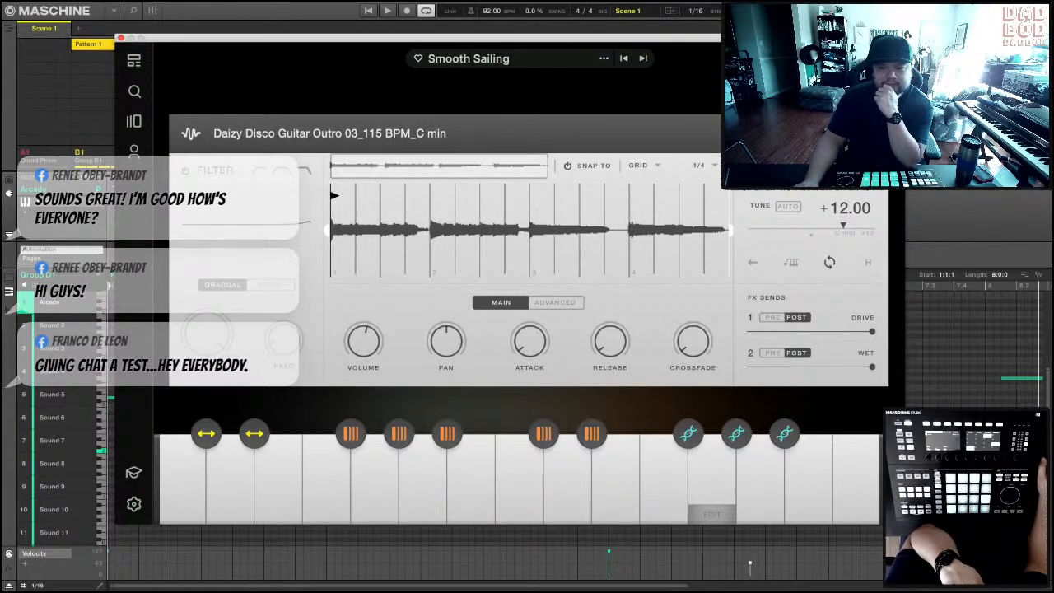
click(563, 402)
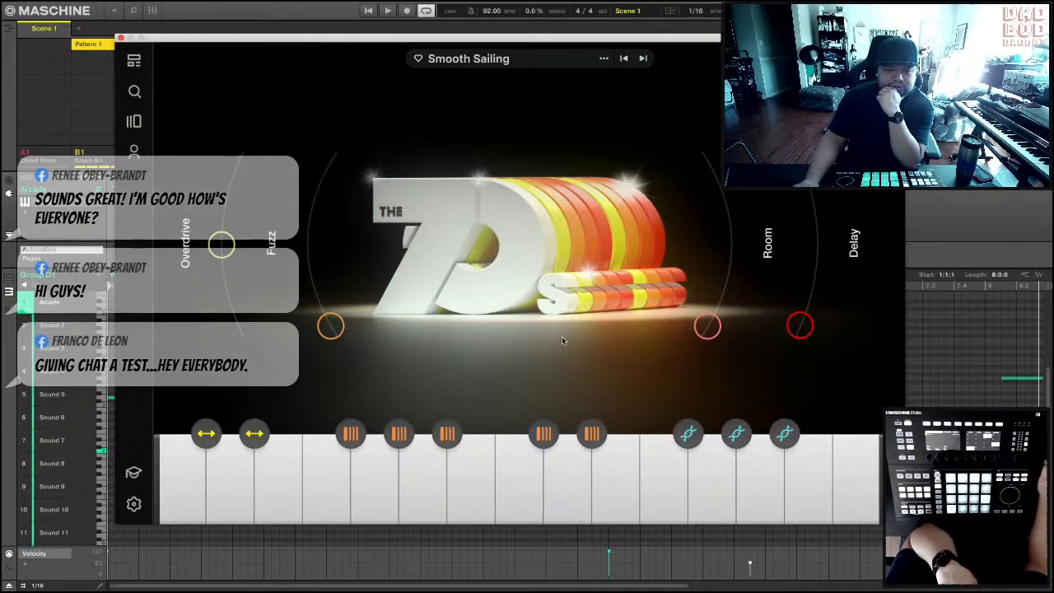
- Turn Smooth Sailing's Overdrive down to minimum with the scene playing, check the guitar samples' settings and close the Arcade window
key(space)
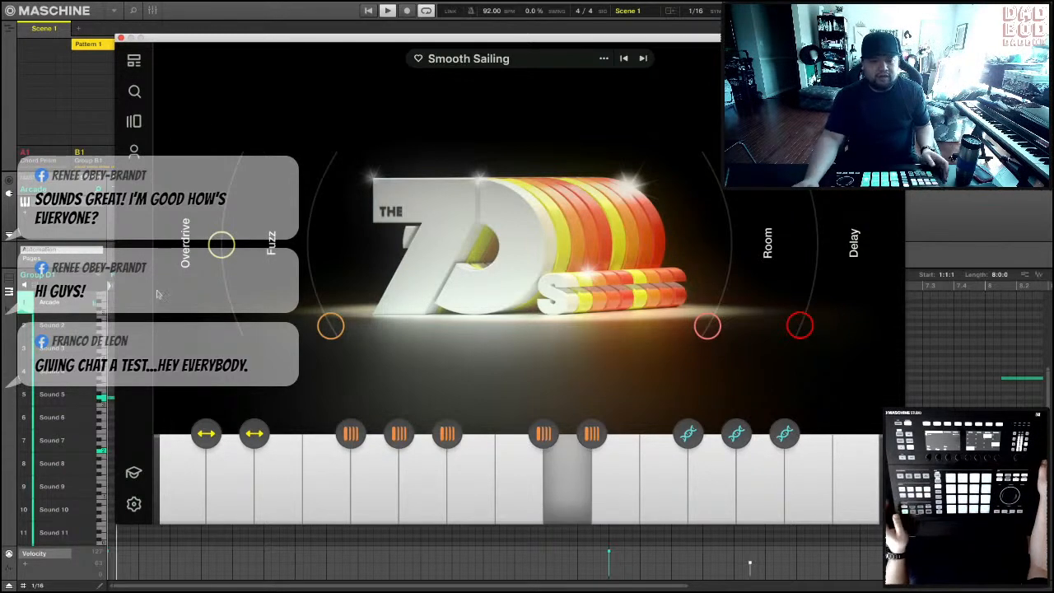
drag(221, 246, 251, 402)
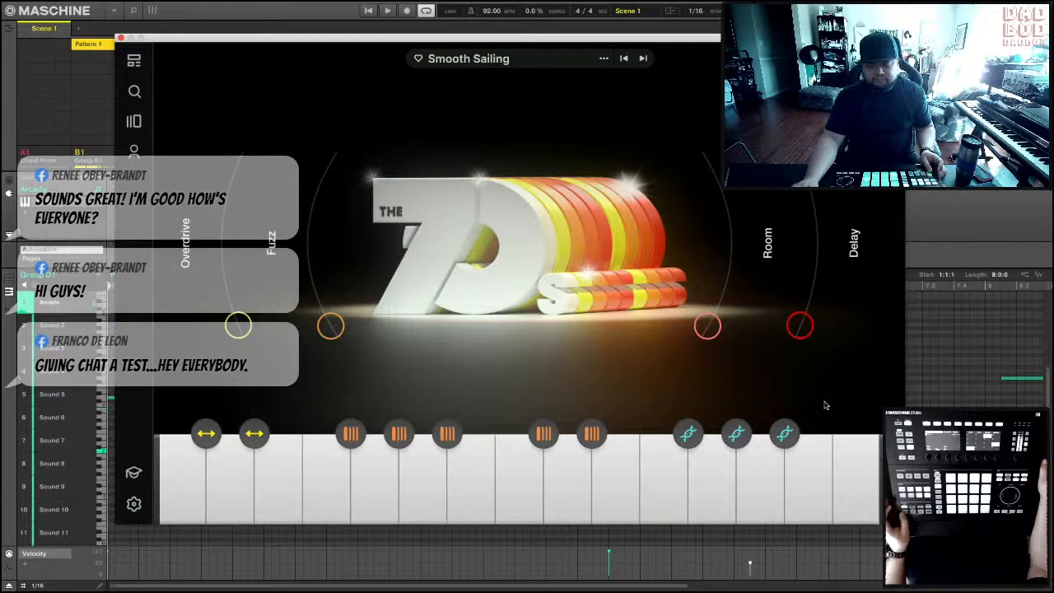
click(713, 516)
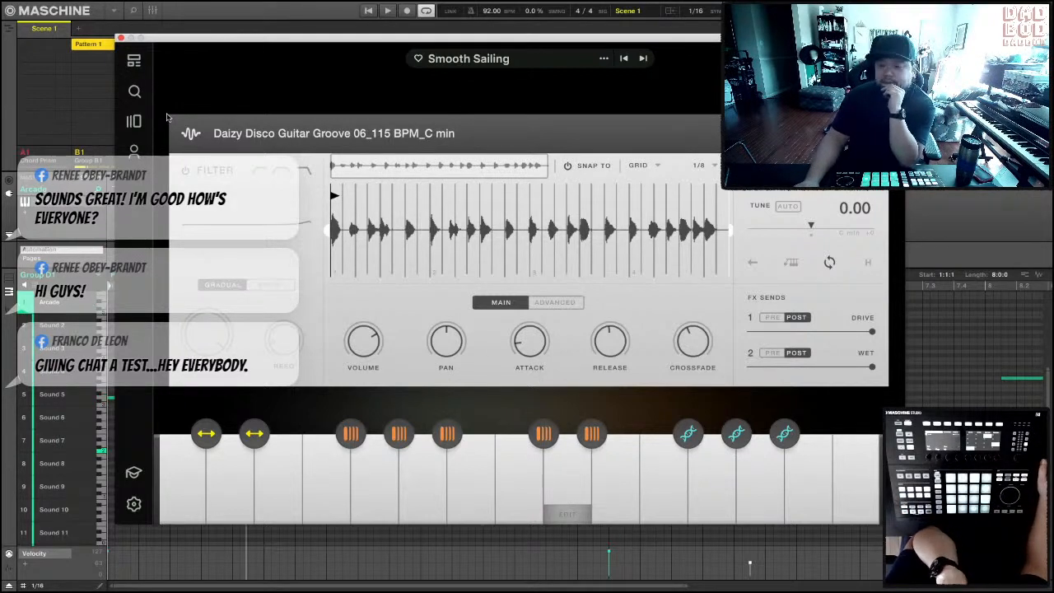
click(120, 39)
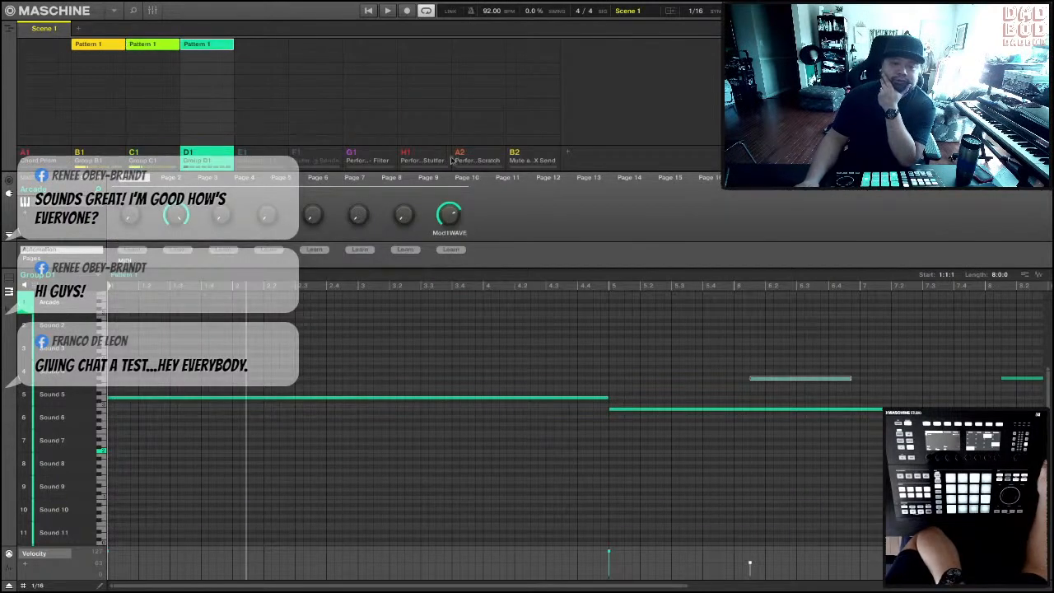
- Add a new group and move it directly after Group D1
click(593, 163)
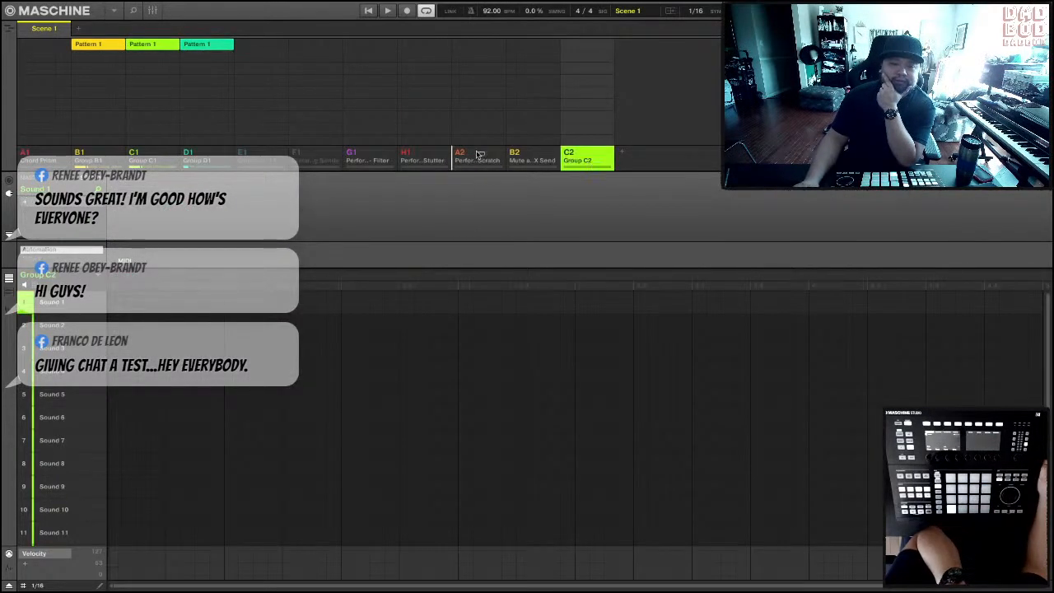
drag(479, 155, 229, 155)
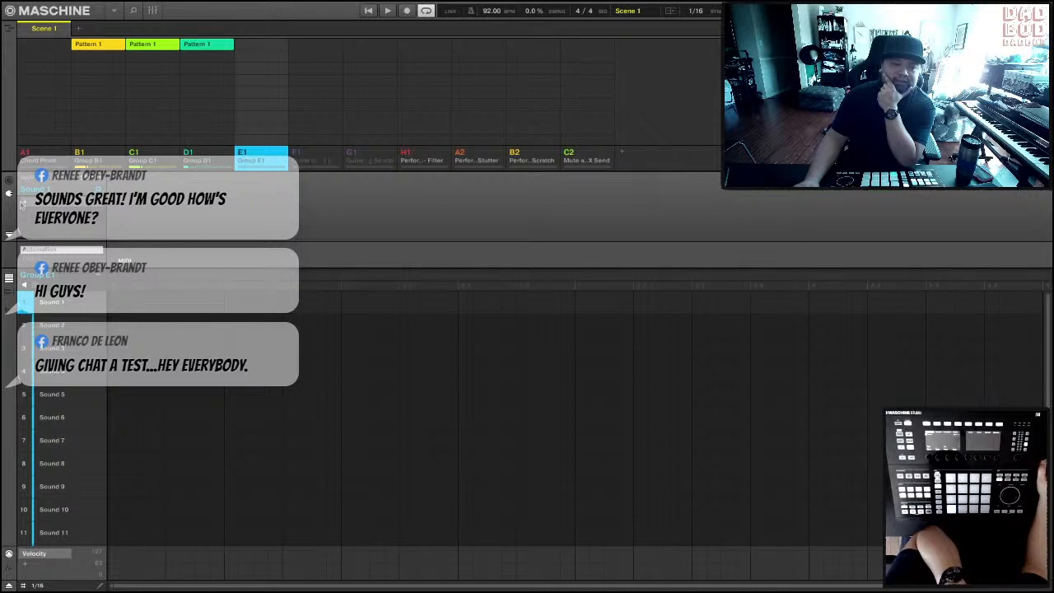
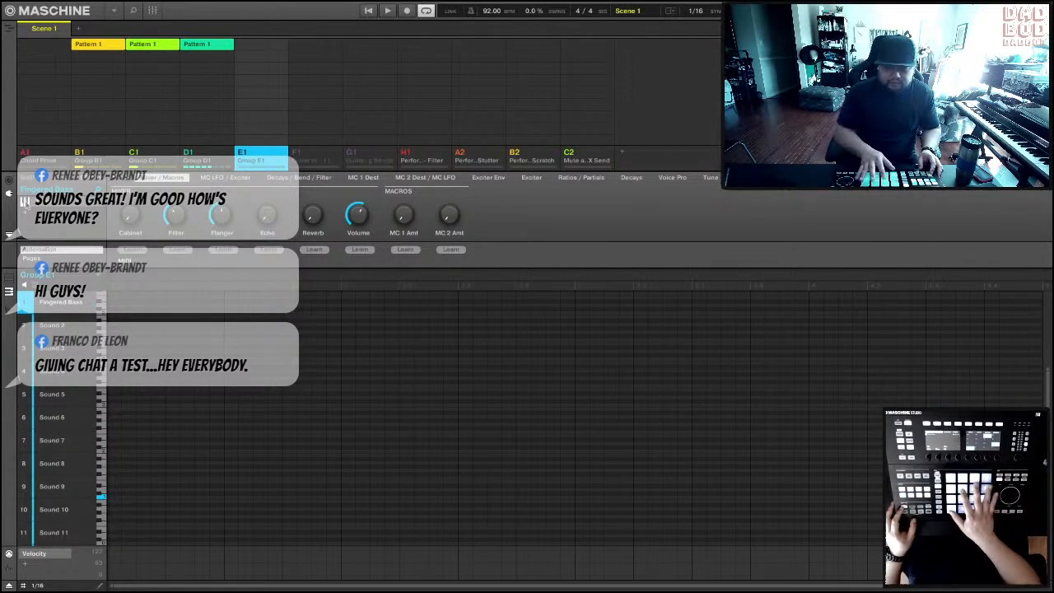
- Record a four-bar line with the Fingered Bass sound in Group E1 and set the pattern's length to 8:0:0
key(space)
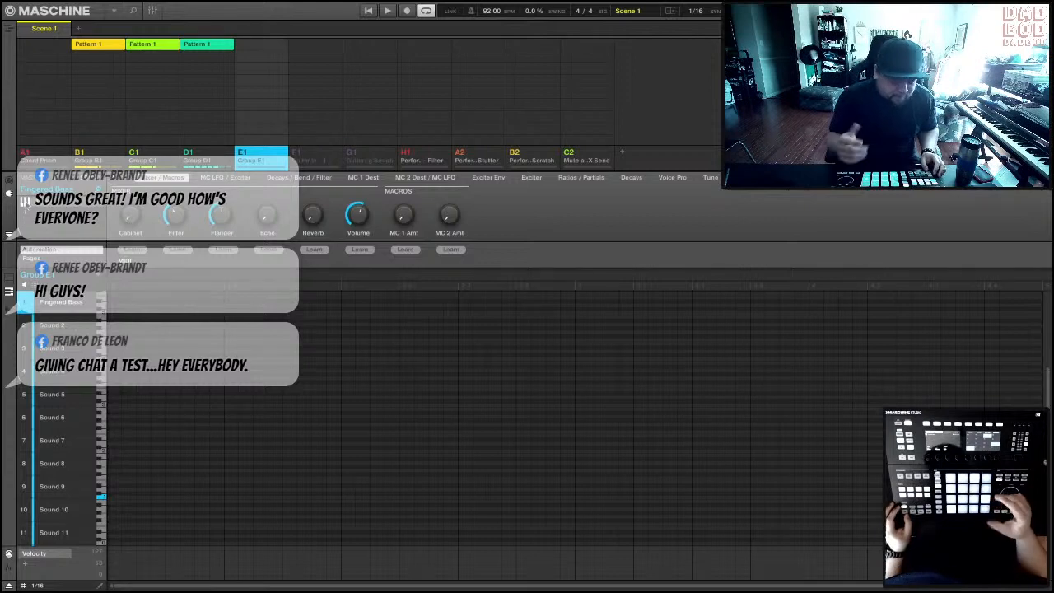
key(space)
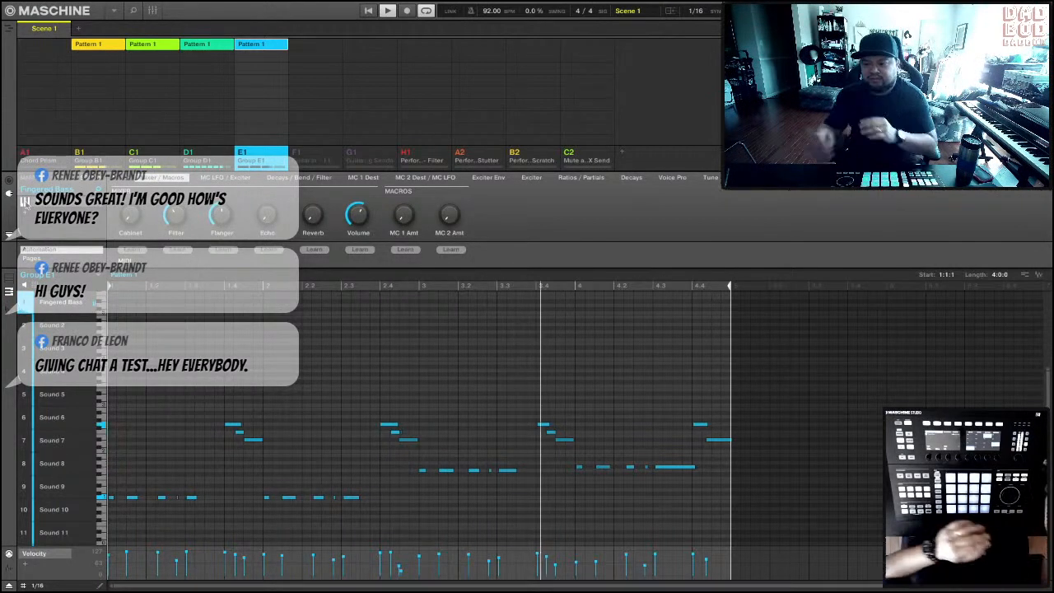
key(space)
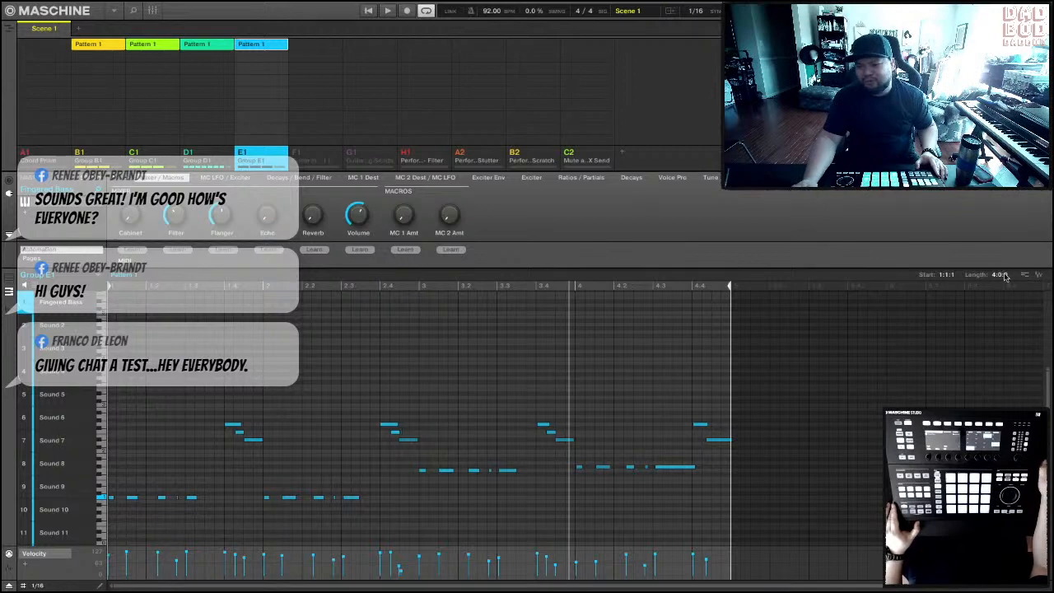
drag(995, 275, 994, 253)
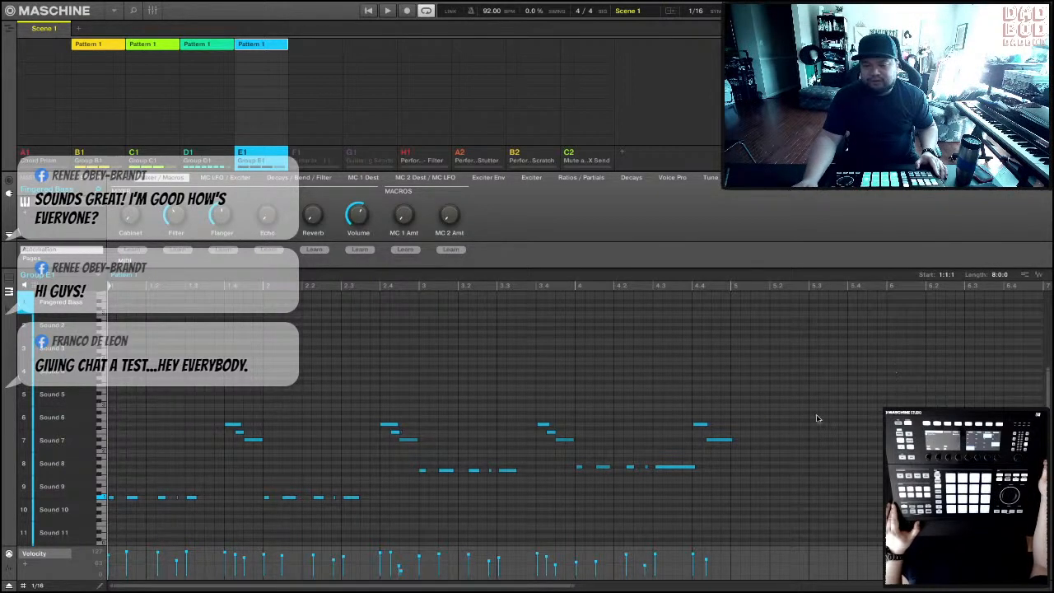
- Set the bass pattern's length to 16:0:0 and record the bass line through bar 16, redoing its closing notes
key(space)
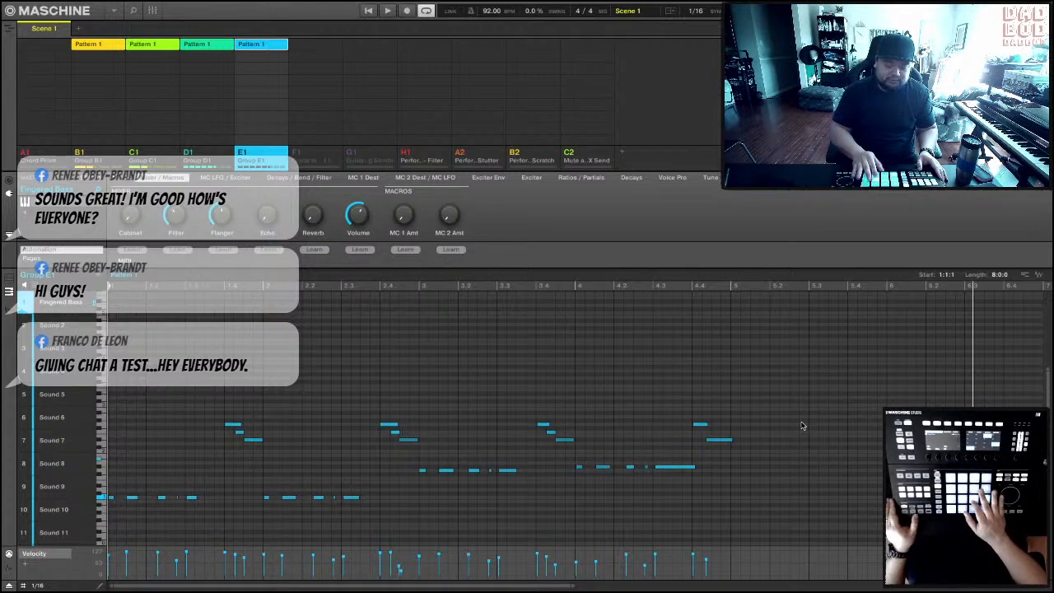
key(space)
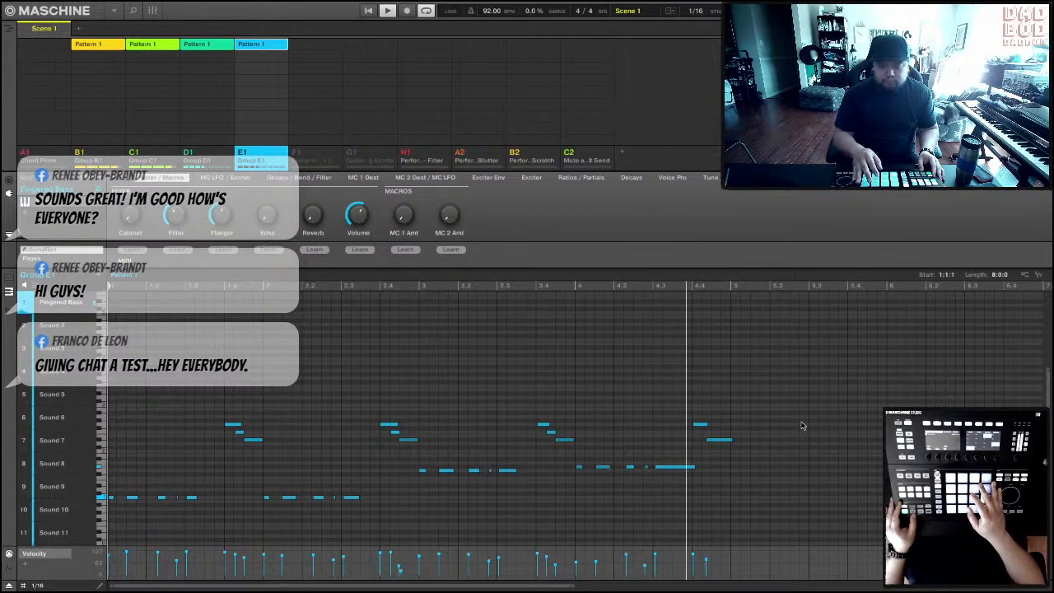
key(space)
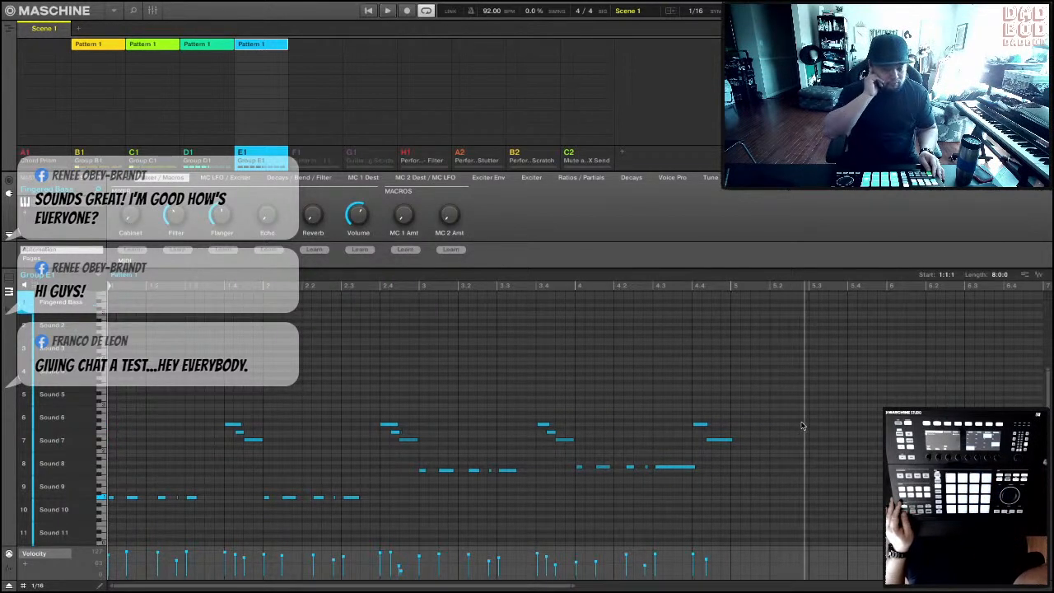
drag(993, 273, 994, 247)
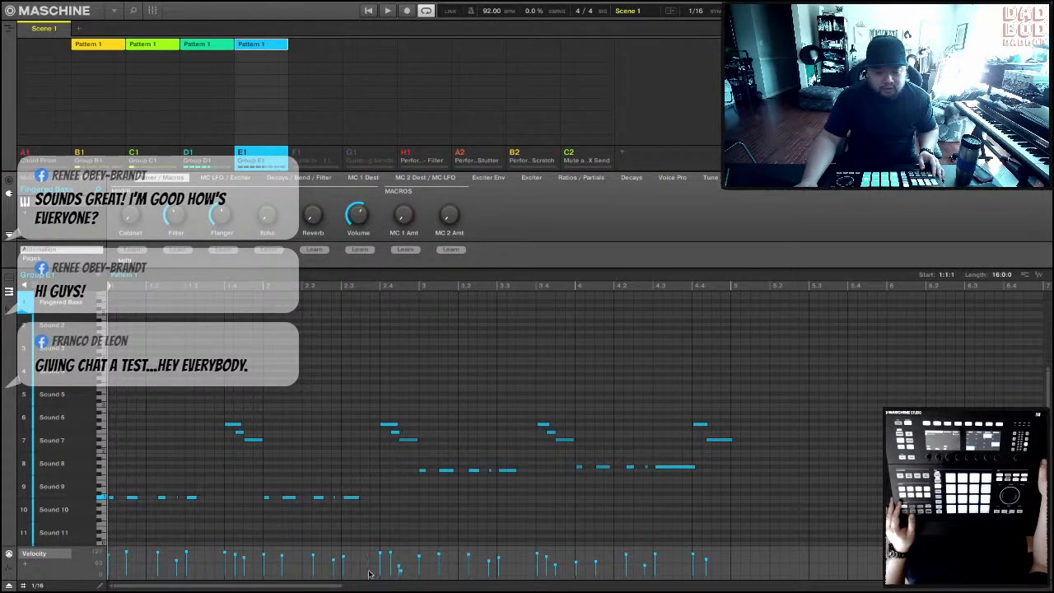
drag(305, 586, 305, 553)
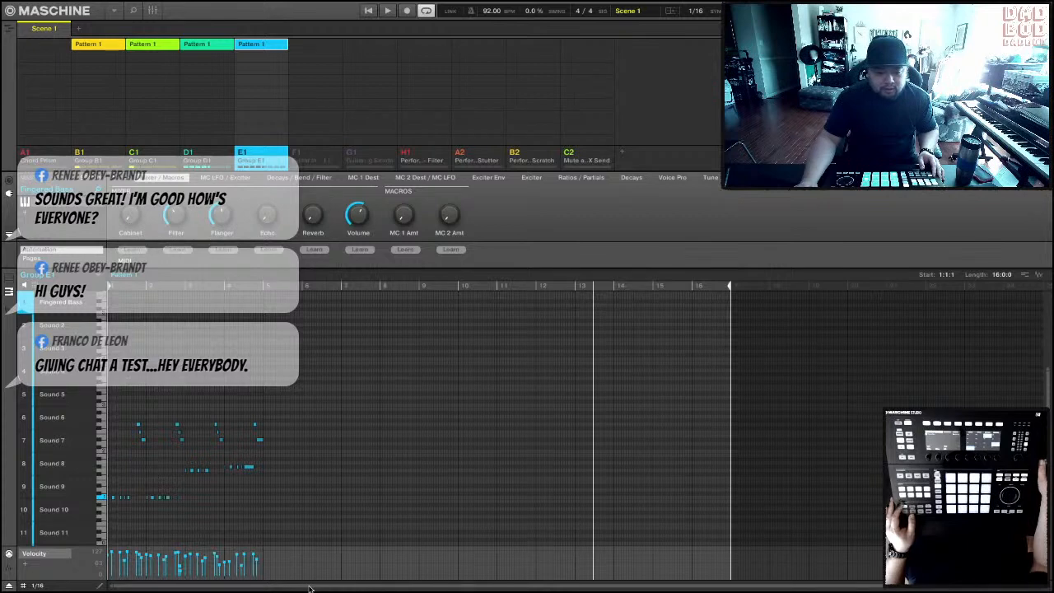
key(space)
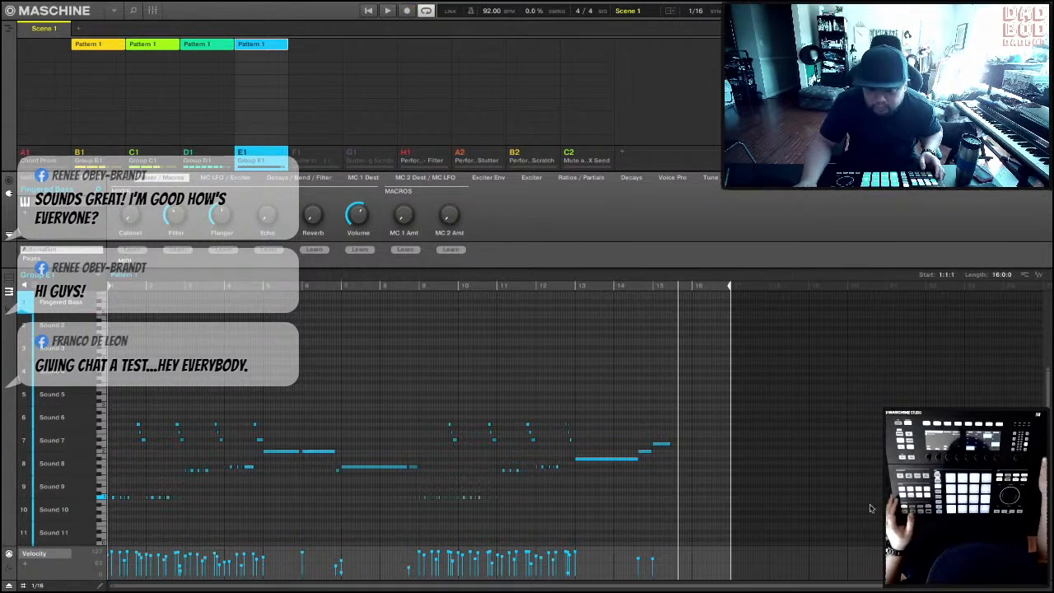
drag(636, 423, 640, 463)
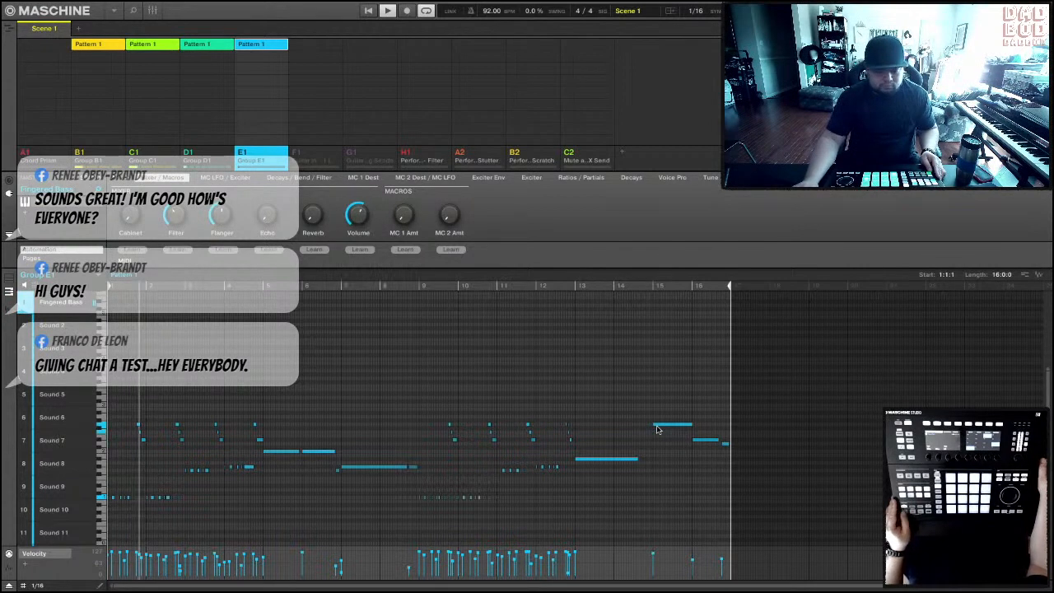
- Toggle Group E1's Pattern 1 in the scene and duplicate it as Pattern 2
click(263, 44)
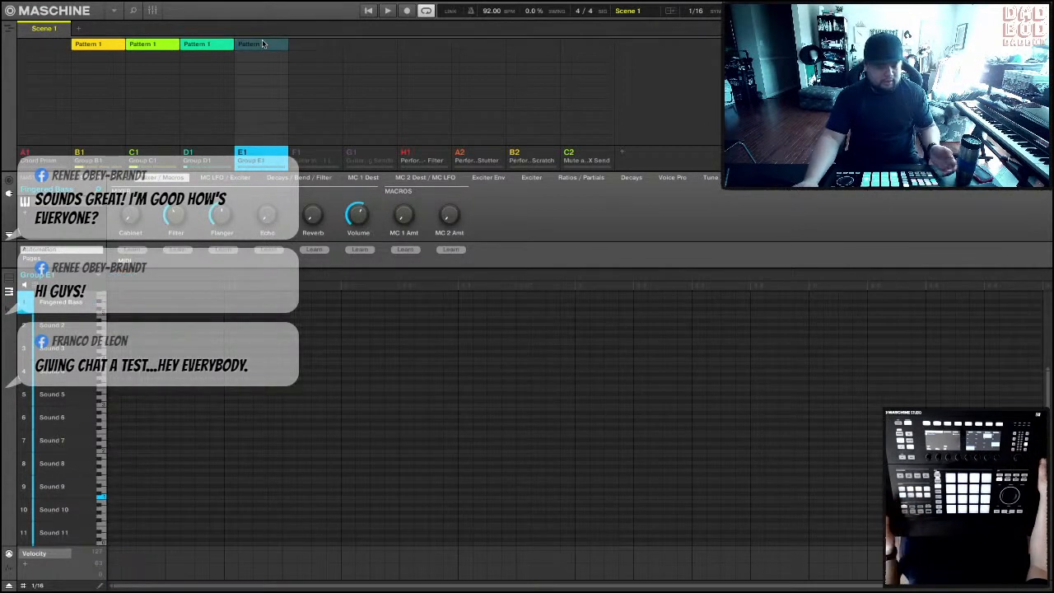
click(263, 43)
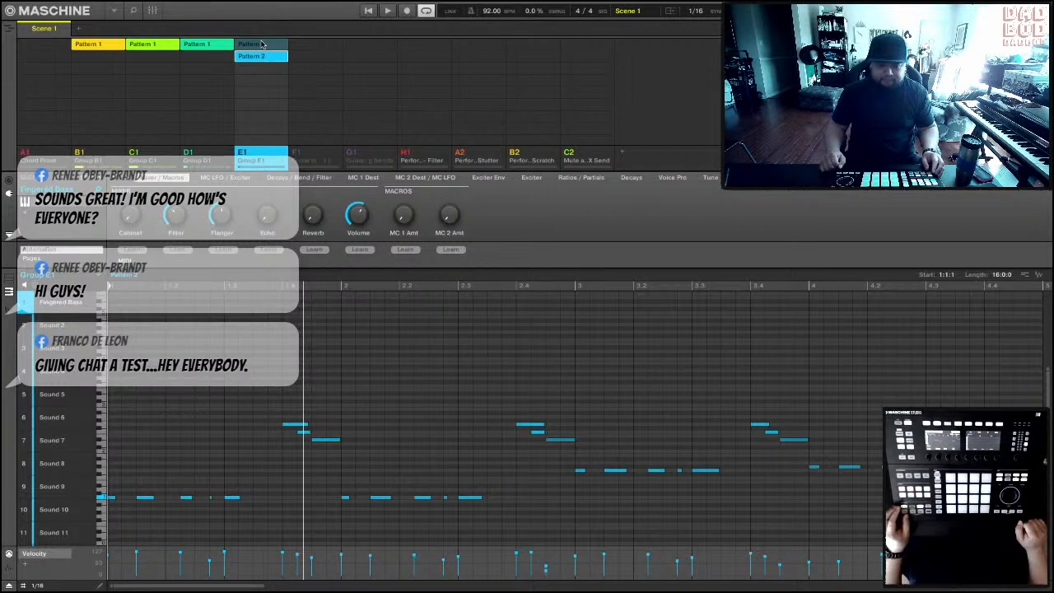
- Play the scene with Group E1's Pattern 2, reviewing its bass notes across the full pattern and the group levels in the mixer
key(space)
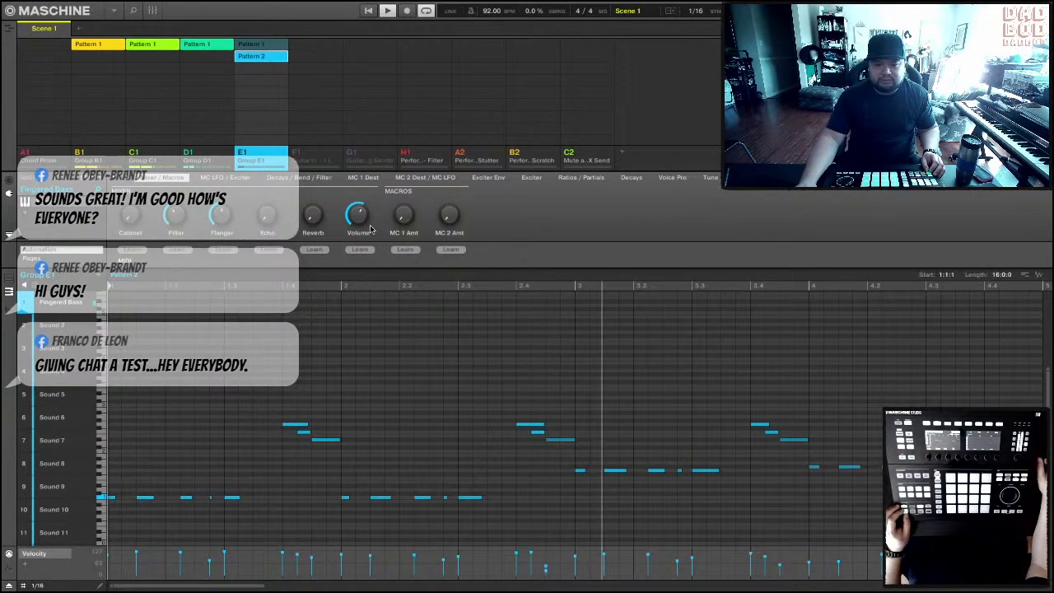
drag(164, 585, 231, 589)
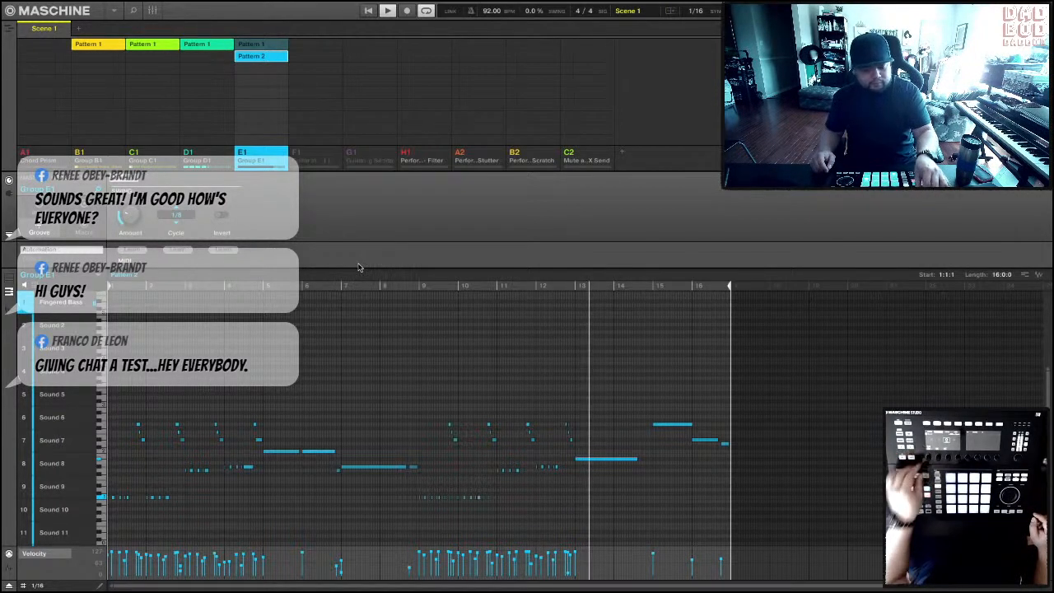
key(space)
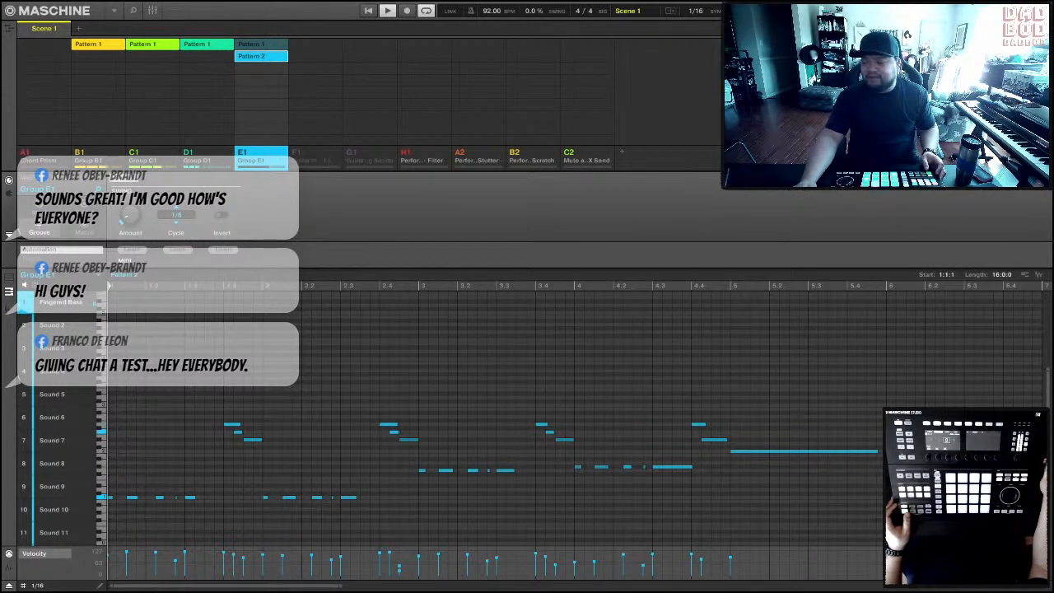
click(152, 10)
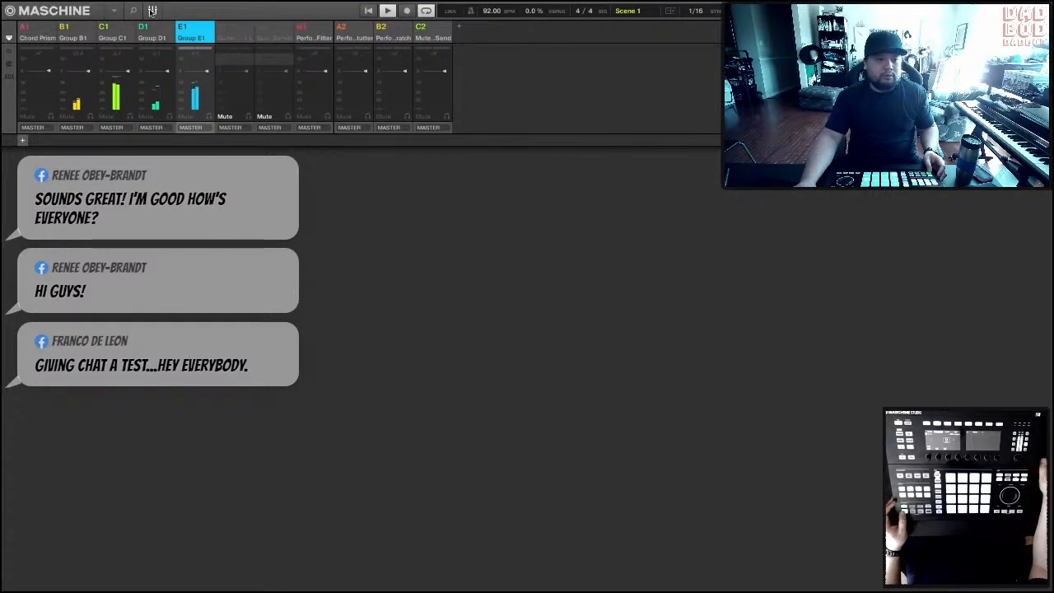
click(153, 10)
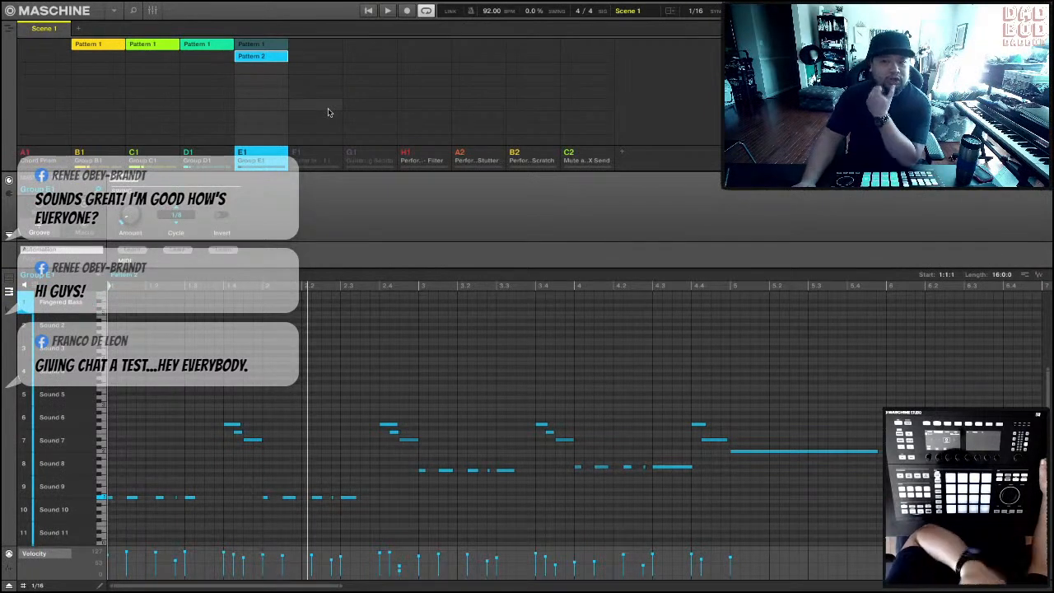
key(space)
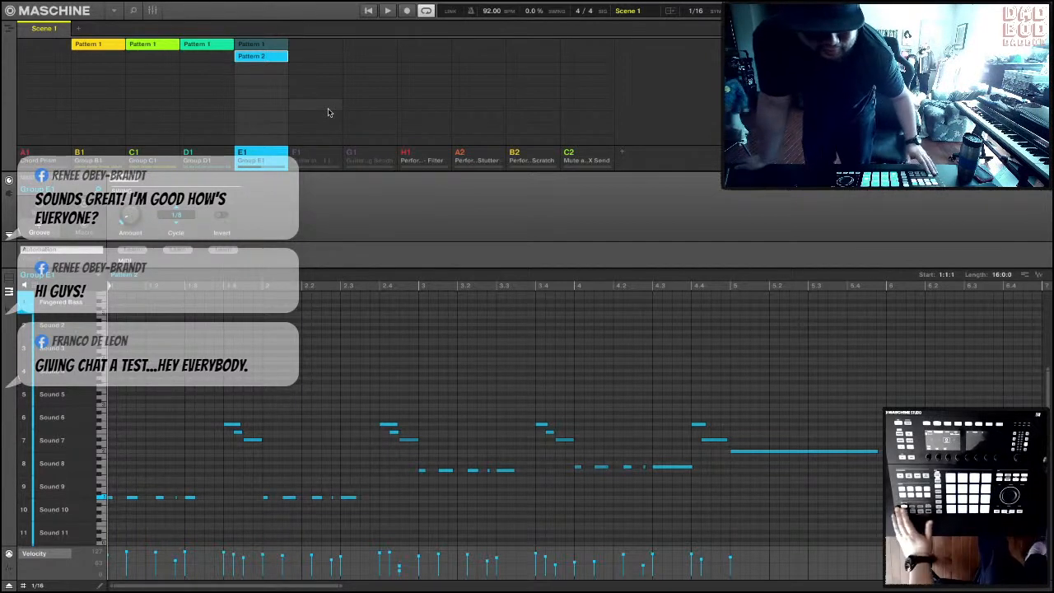
key(space)
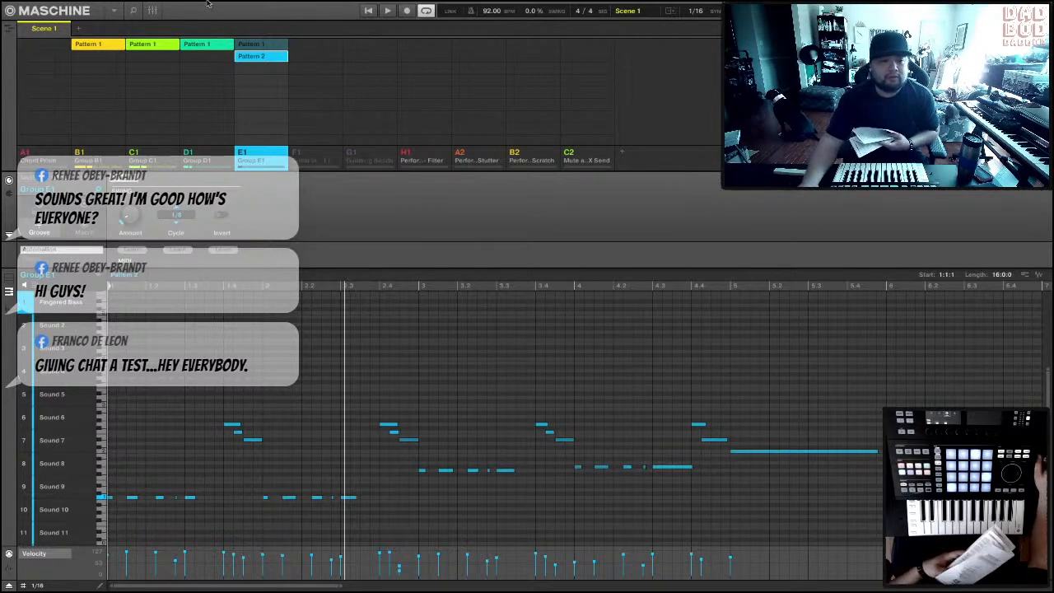
- Leave full screen, connect the available Bluetooth MIDI device in Audio MIDI Setup and switch back to Maschine
mouse_move(146, 4)
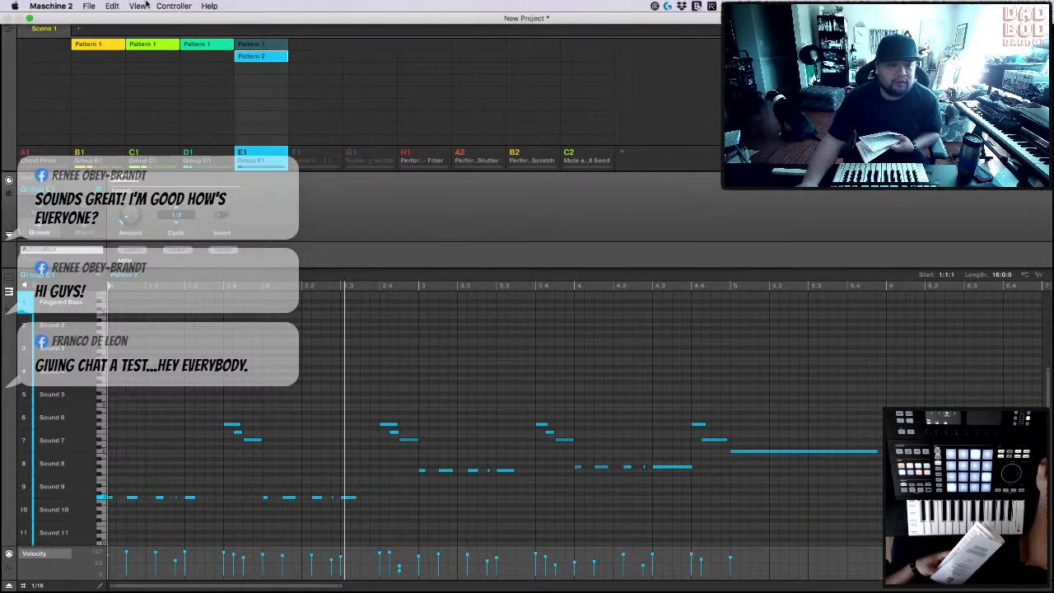
click(30, 18)
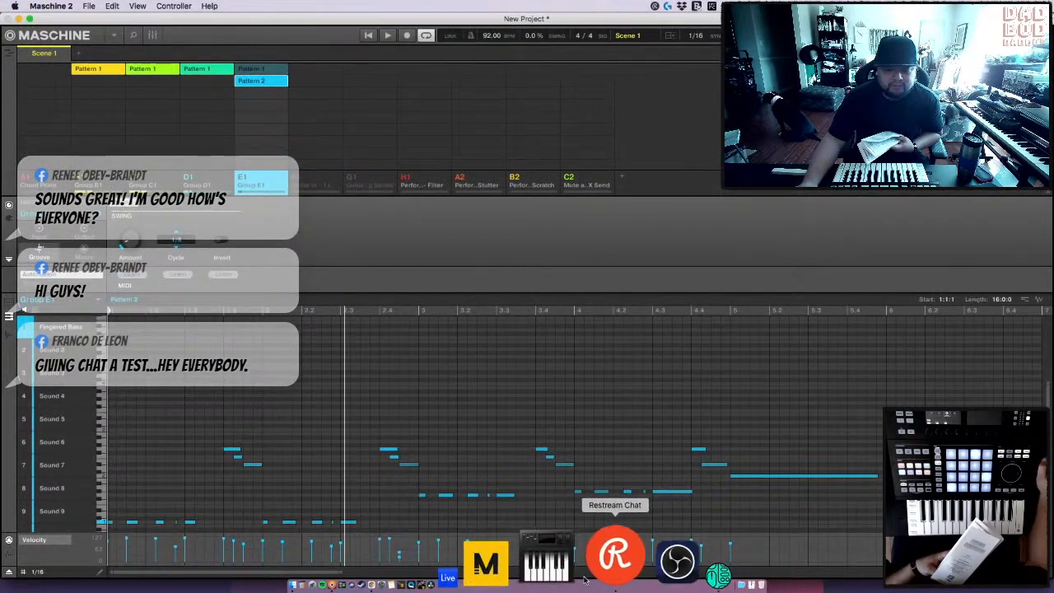
click(581, 579)
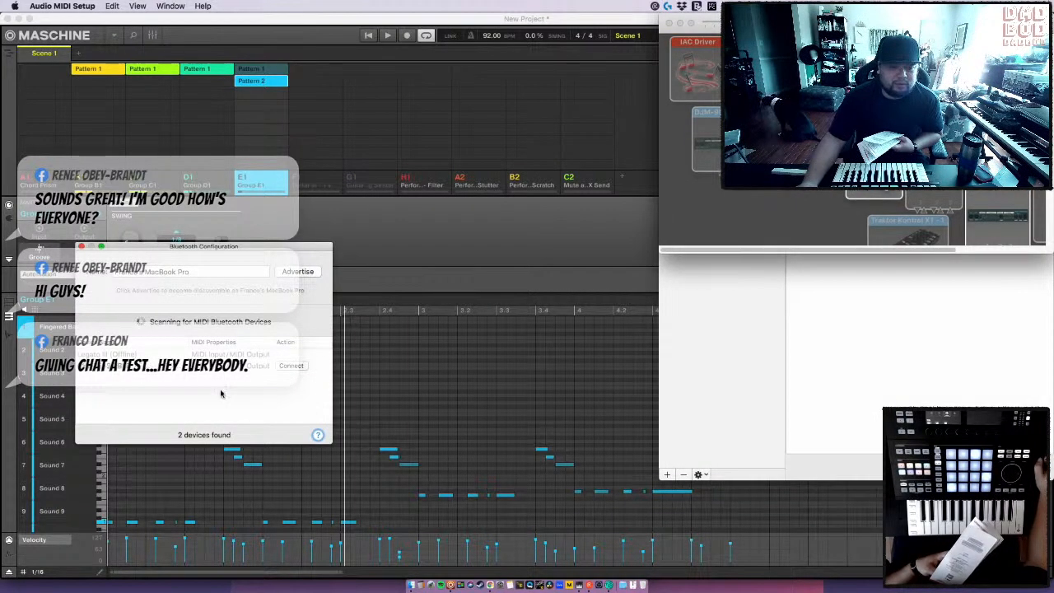
click(299, 368)
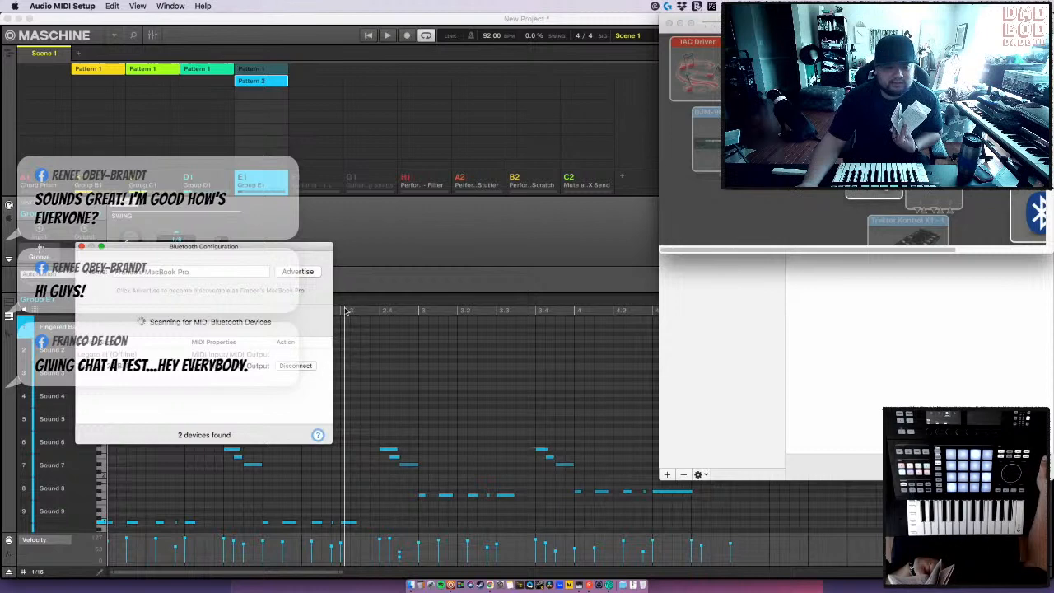
click(370, 240)
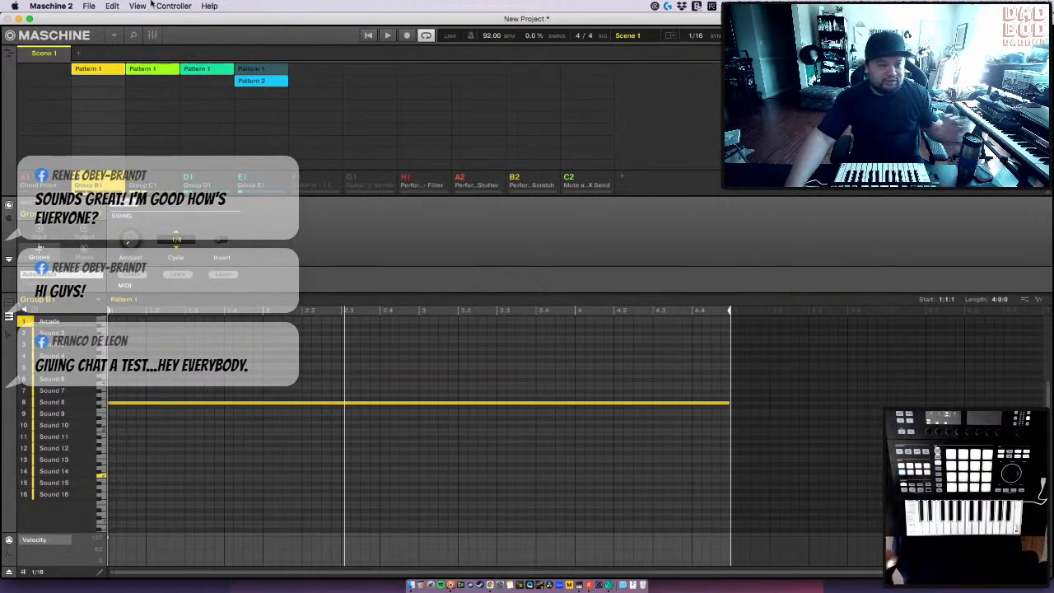
- Save the project as "20210306 - 01 - 92 - macbook pro - maschine" in the Projects folder
click(89, 6)
click(110, 69)
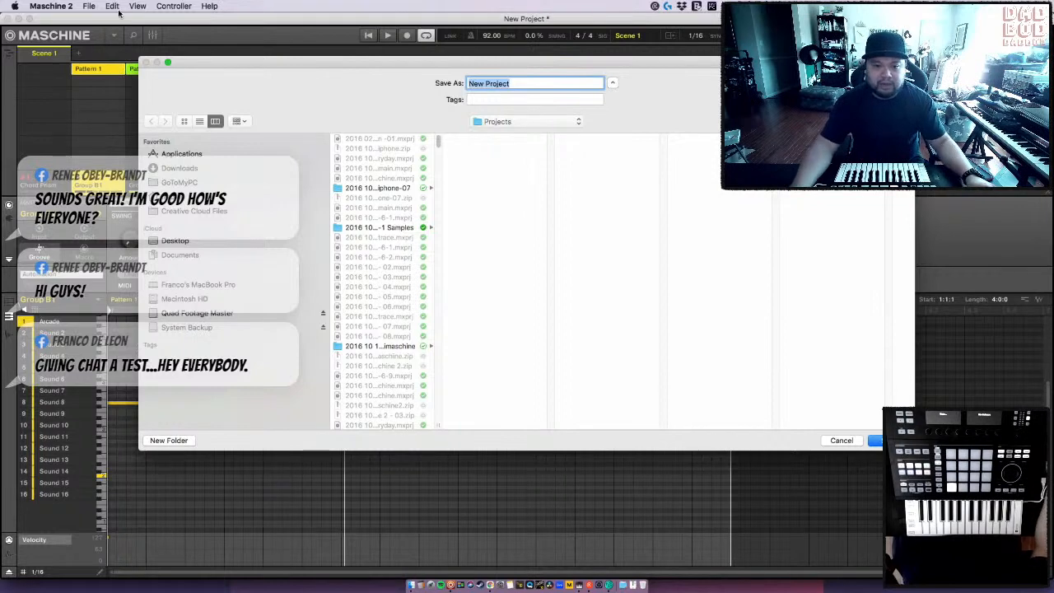
text(2)
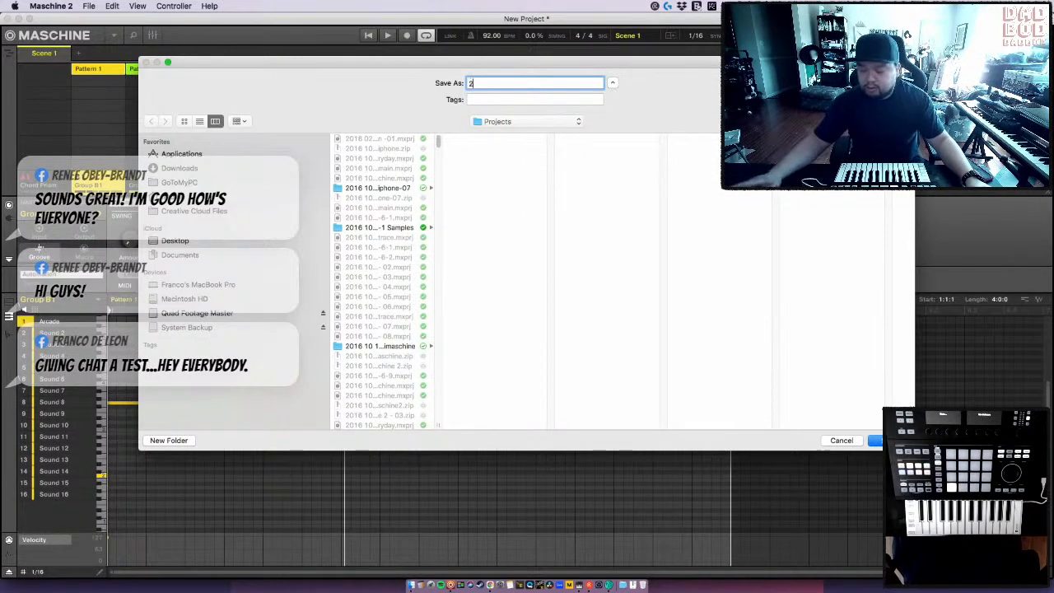
text(021)
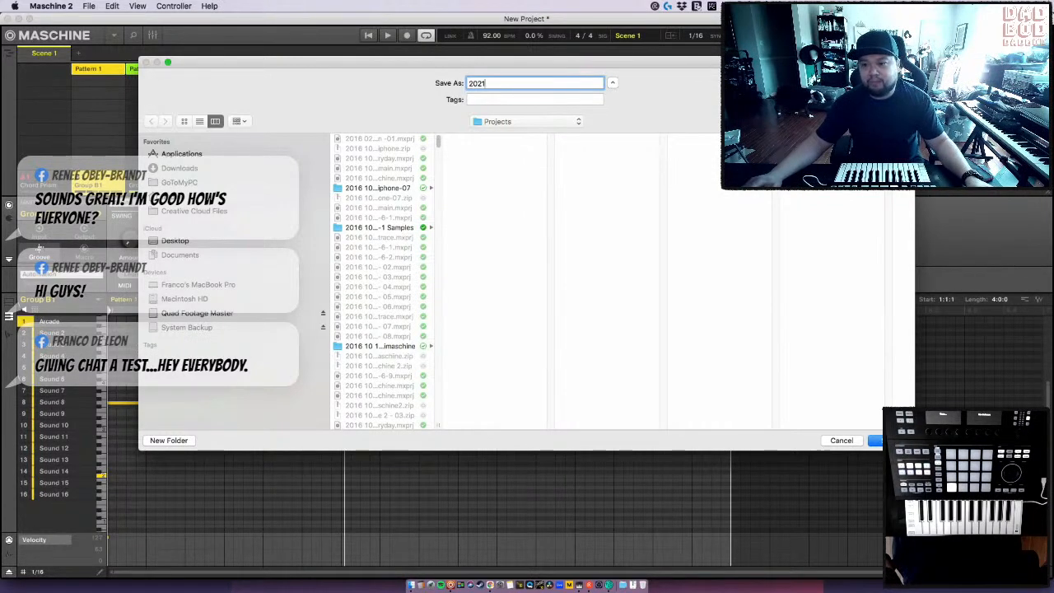
text(03)
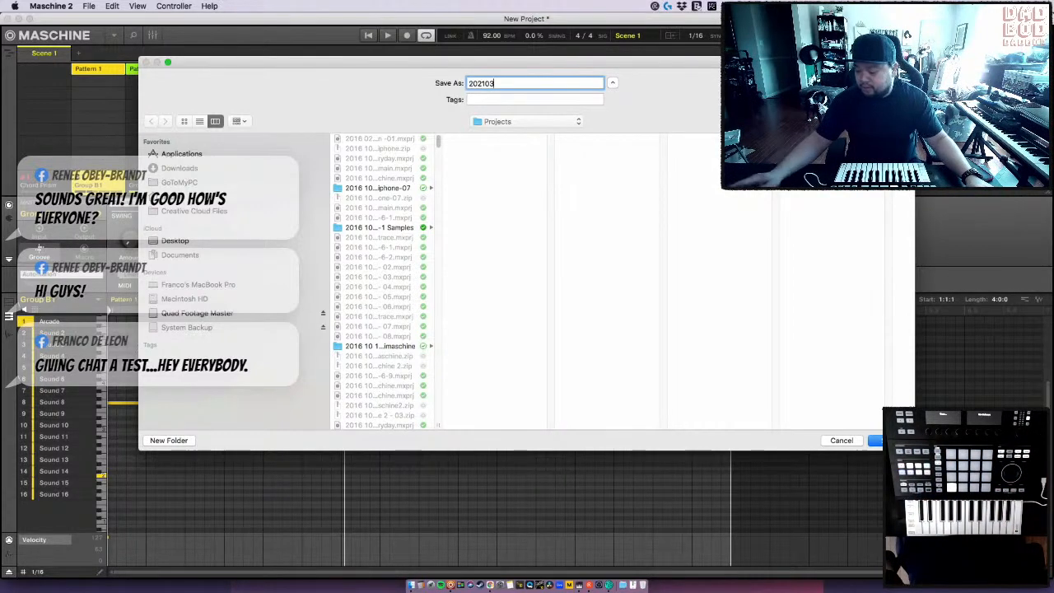
text(06)
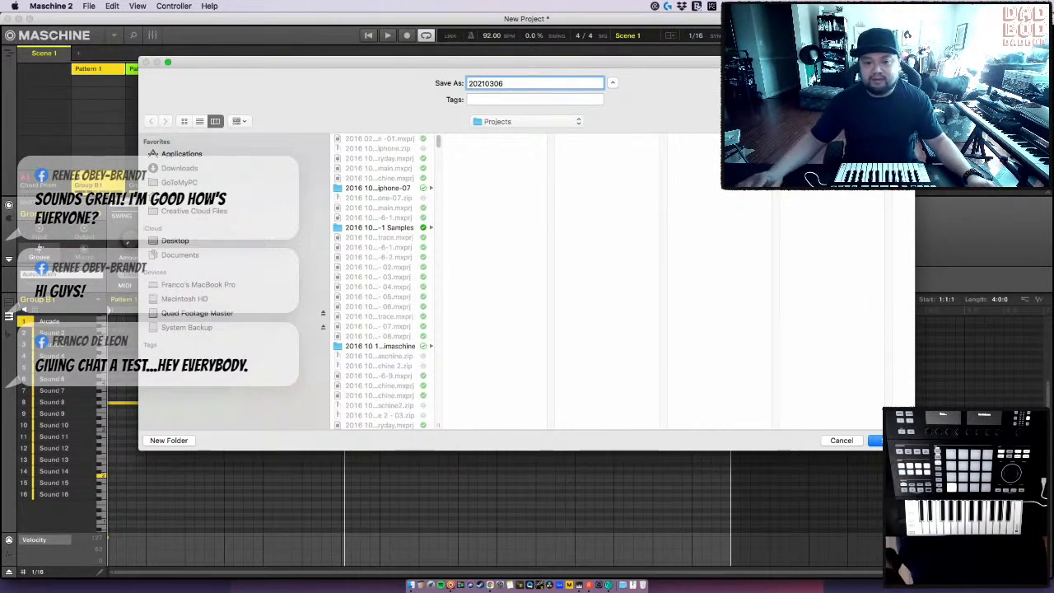
text(- 01)
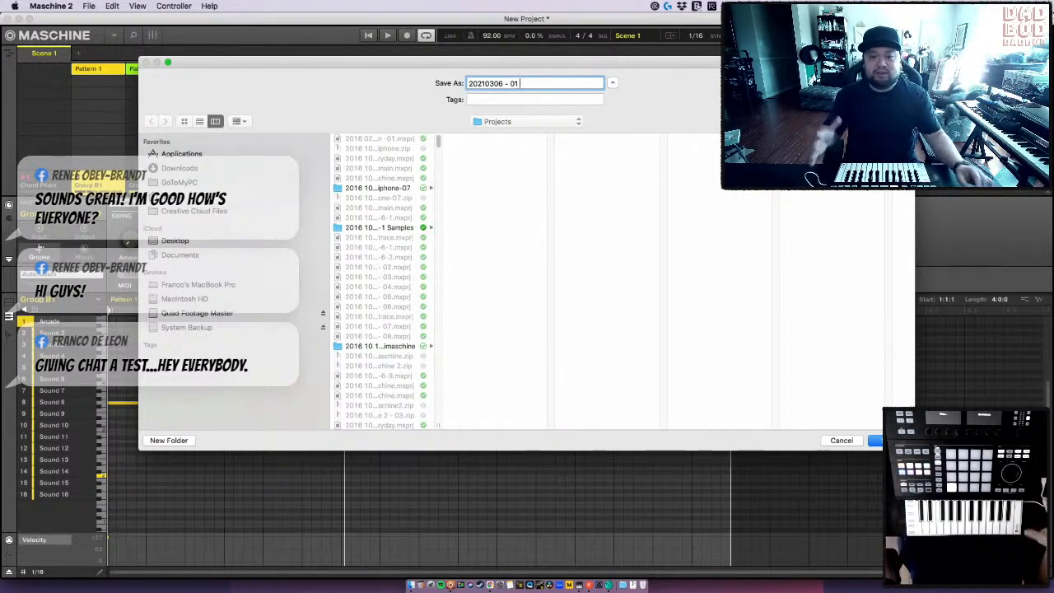
text(-)
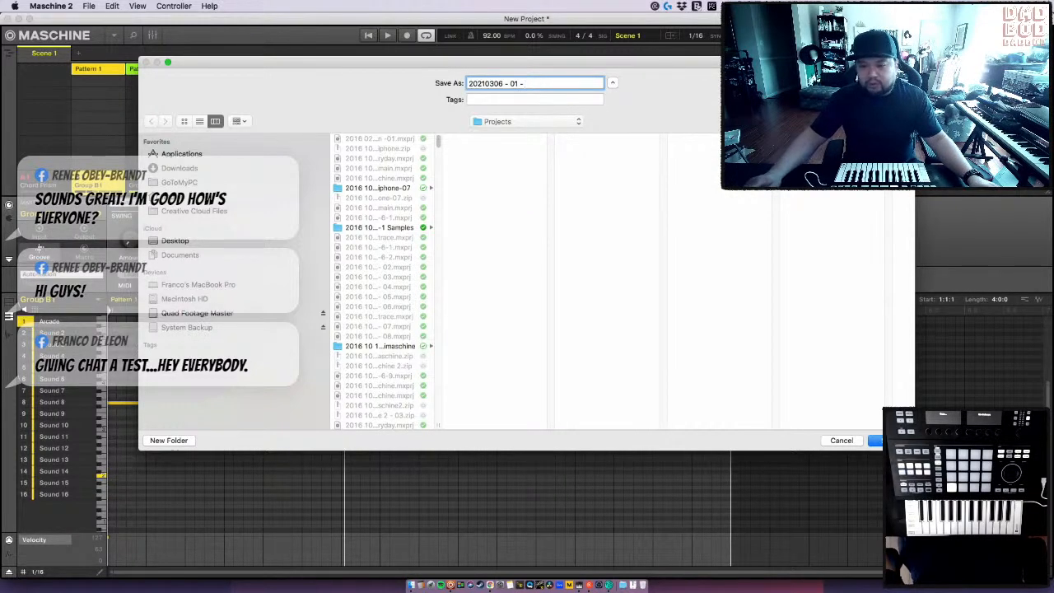
text(2)
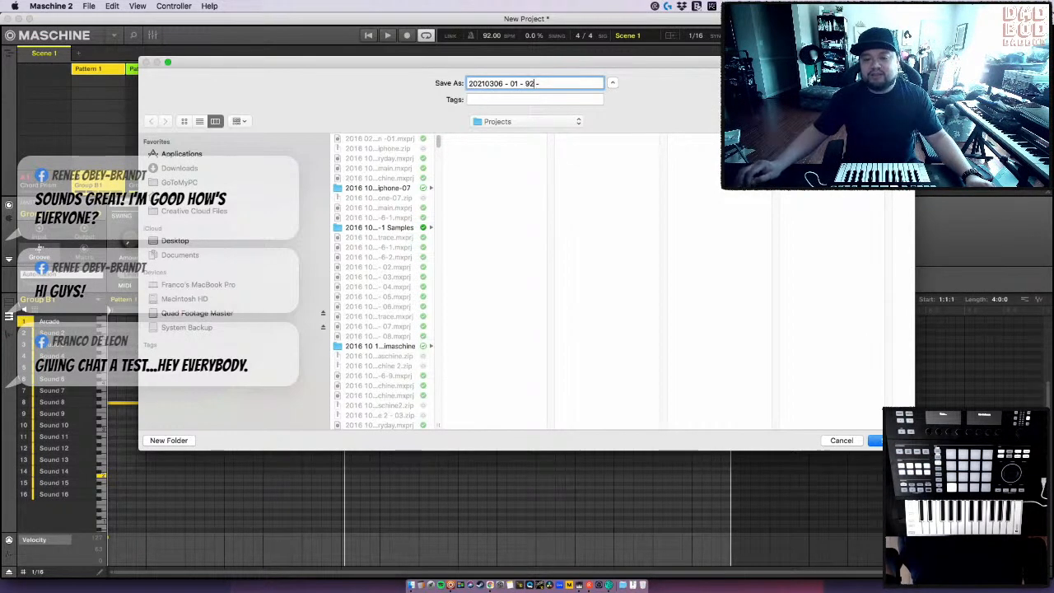
text( -)
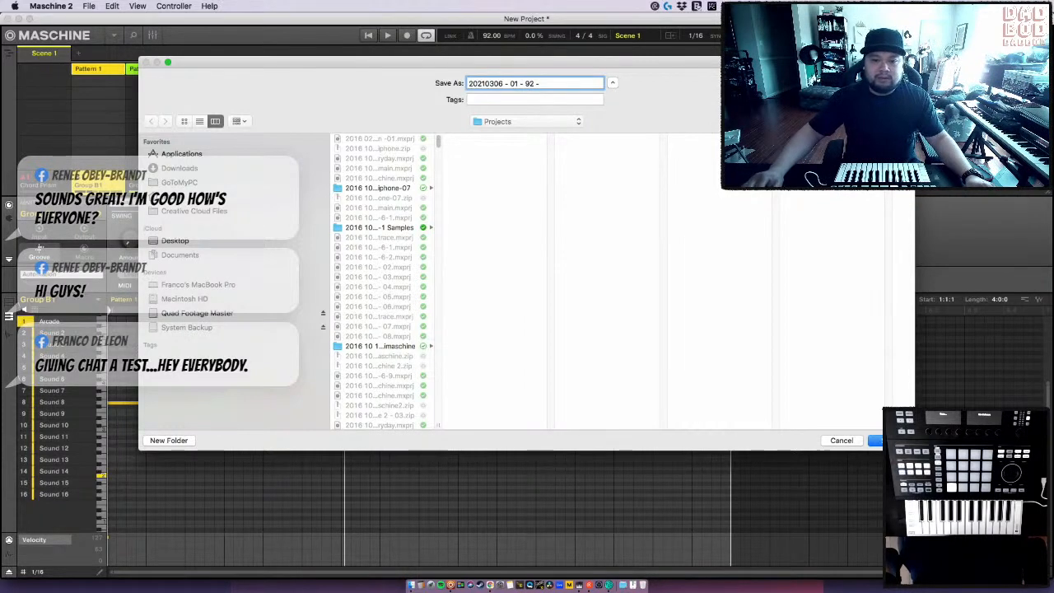
text( macbook pro - )
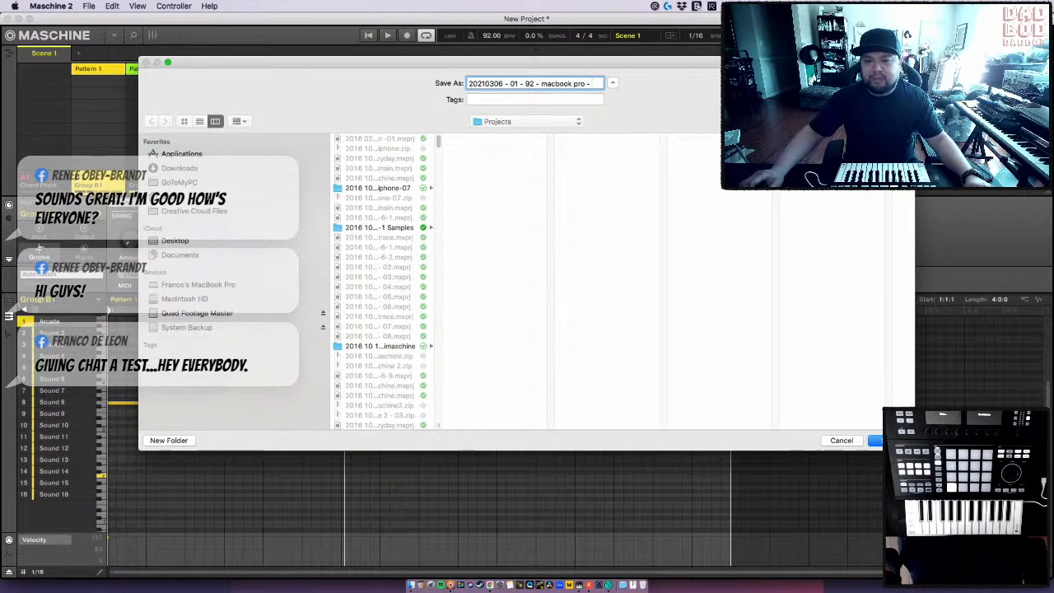
text(maschine)
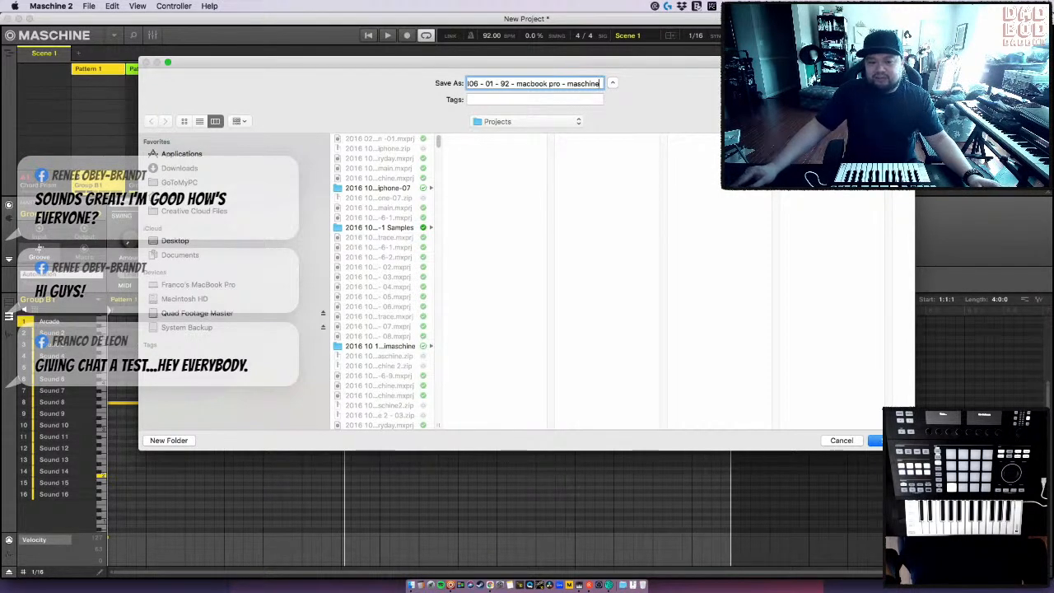
key(Return)
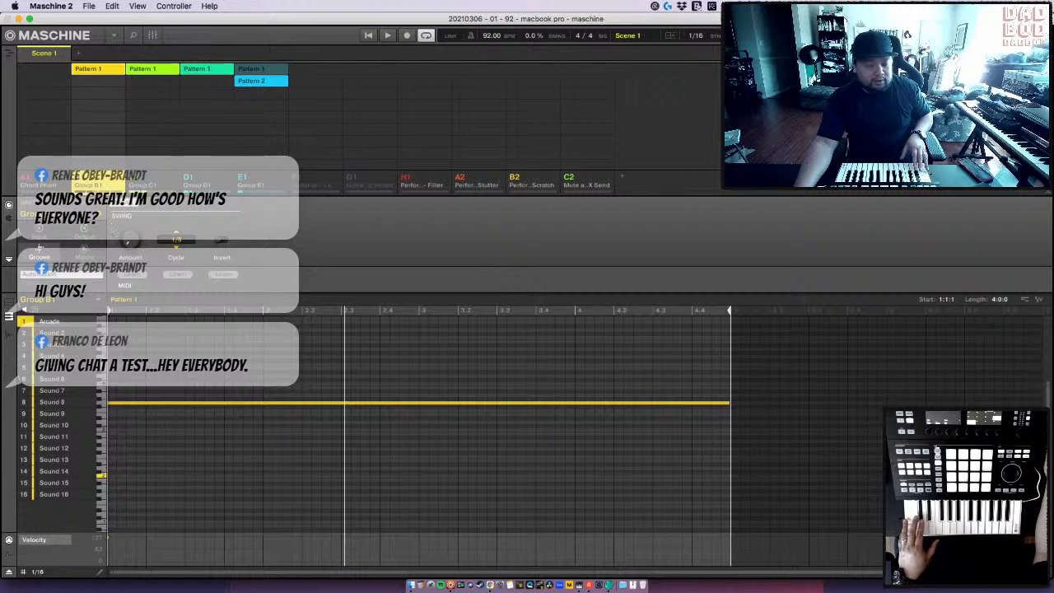
- Bring up Group A1's Komplete Kontrol and Chord Prism windows without overlap and set the Chord Generator key to C
click(51, 321)
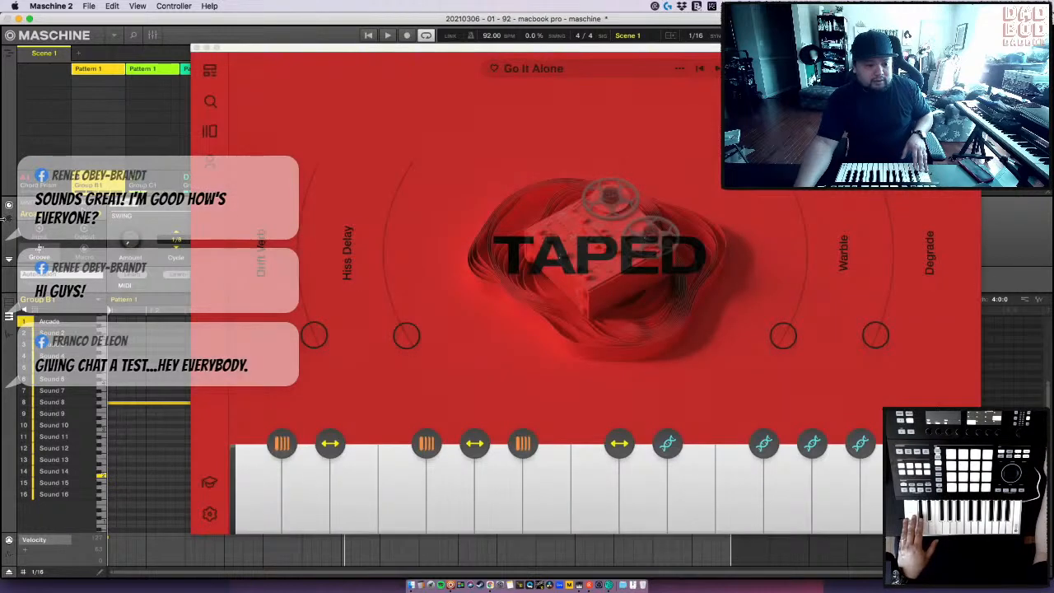
click(9, 220)
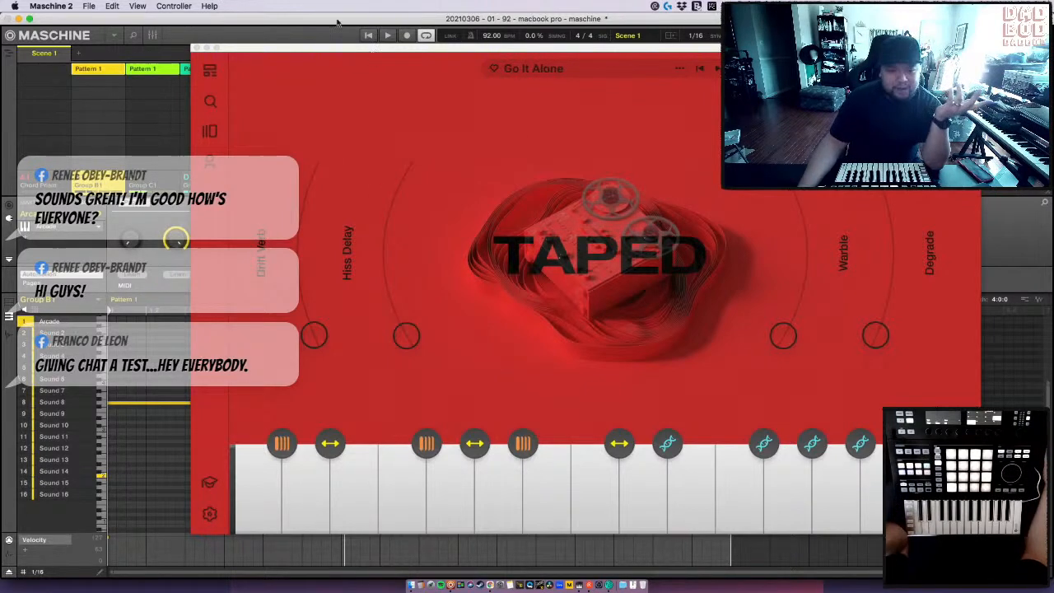
click(77, 70)
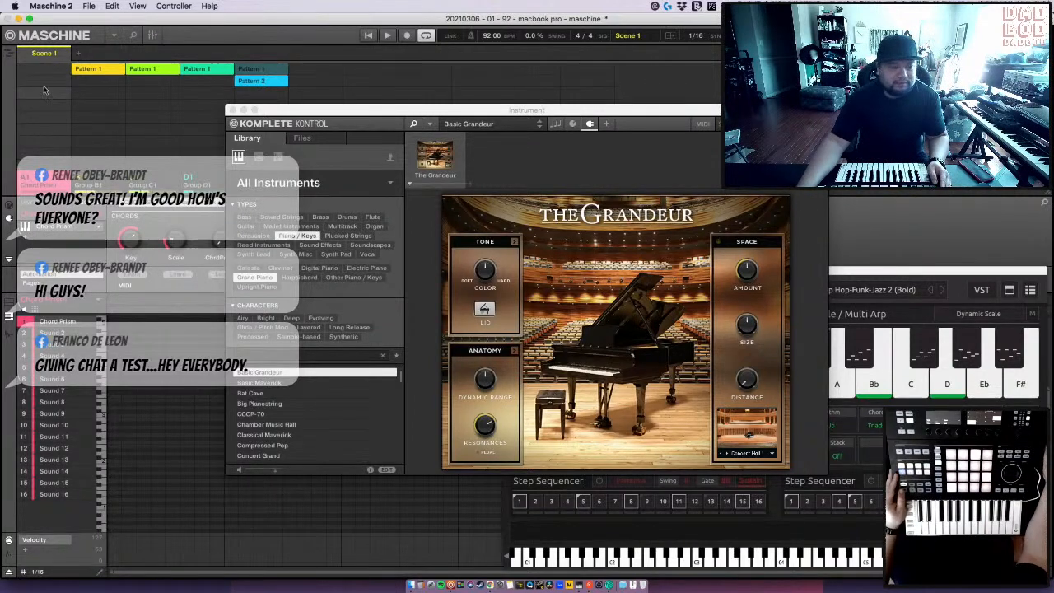
drag(322, 111, 242, 36)
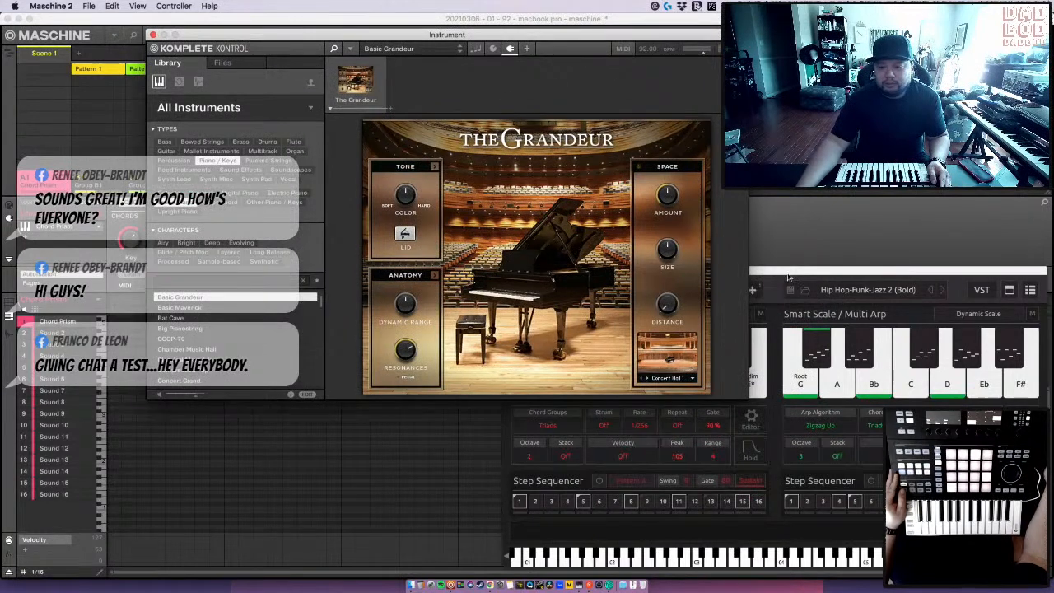
click(779, 269)
click(604, 315)
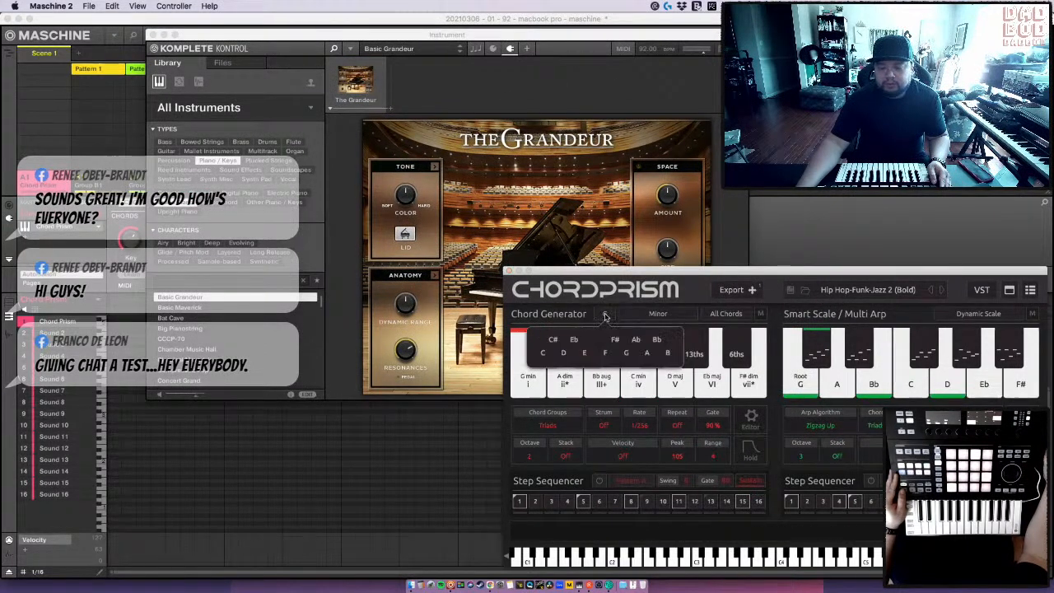
click(543, 352)
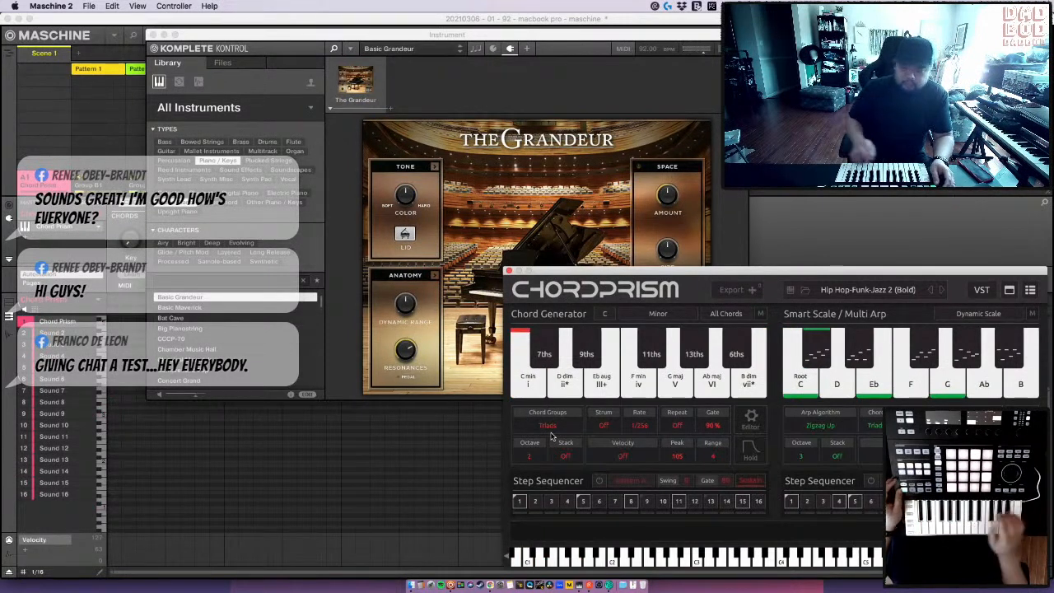
- Load the FM Rhodes electric piano preset in Komplete Kontrol and set Chord Prism's Chord Generator octave to 3
click(524, 34)
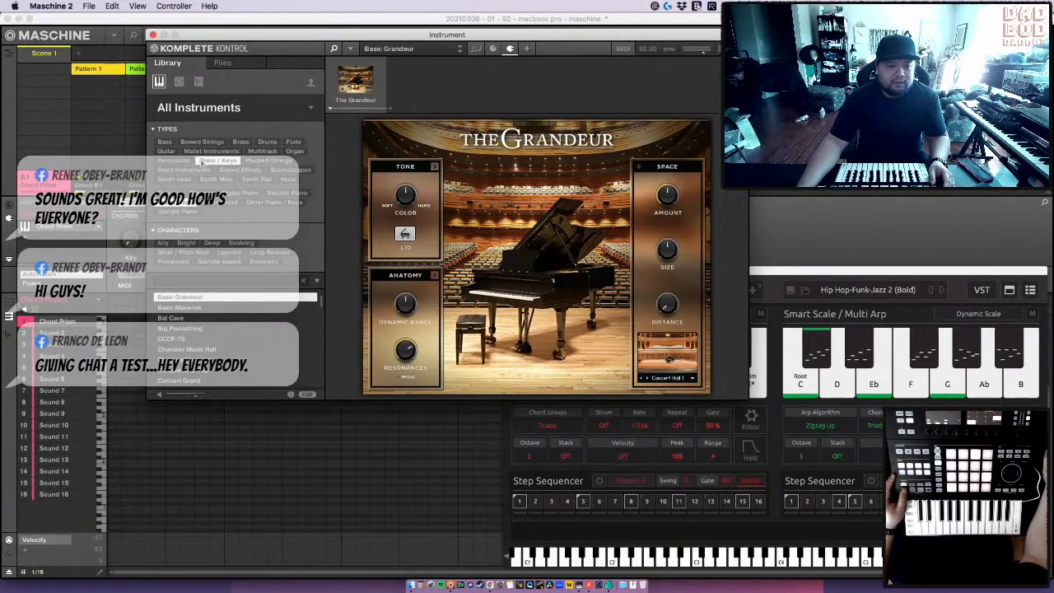
click(287, 192)
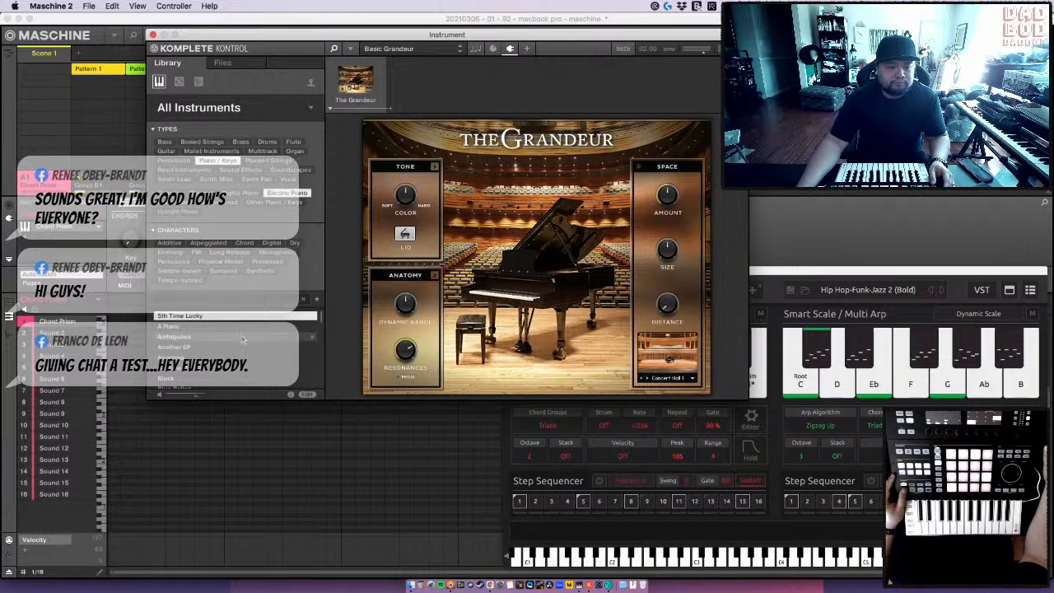
scroll(242, 339, down, 5)
scroll(241, 339, down, 5)
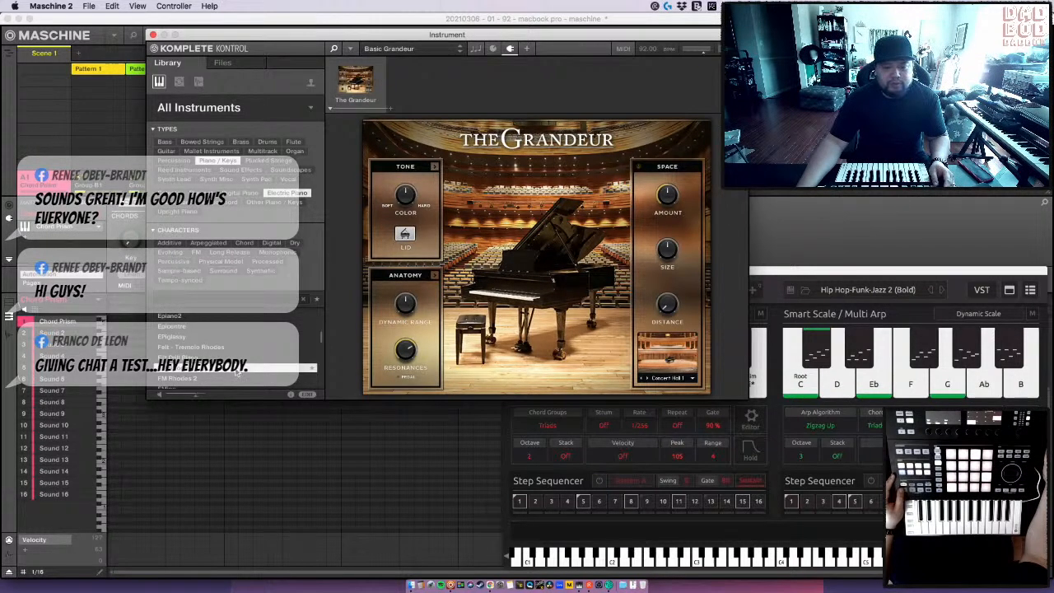
double_click(236, 372)
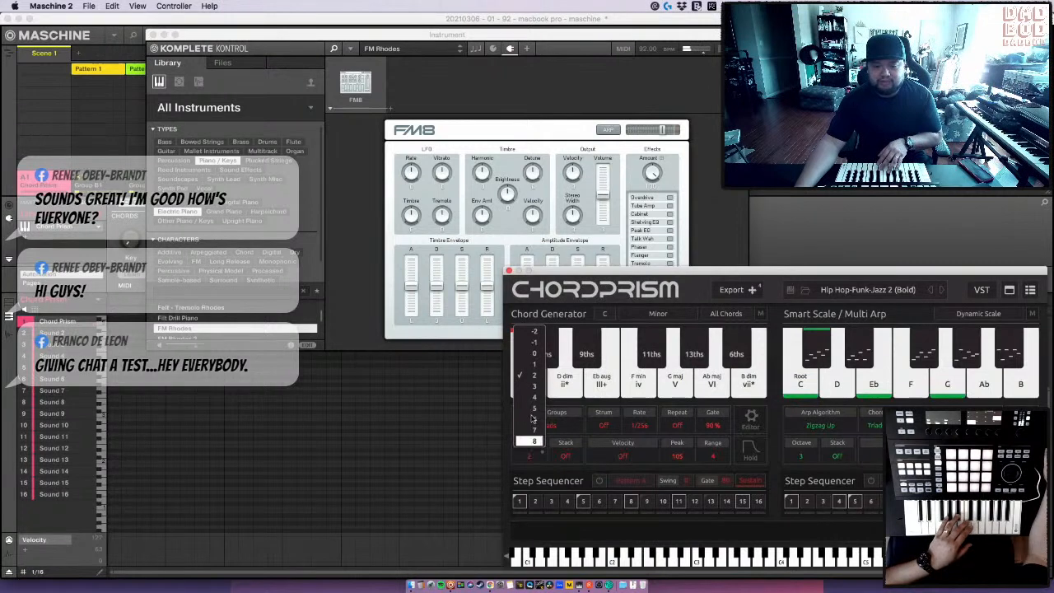
click(534, 387)
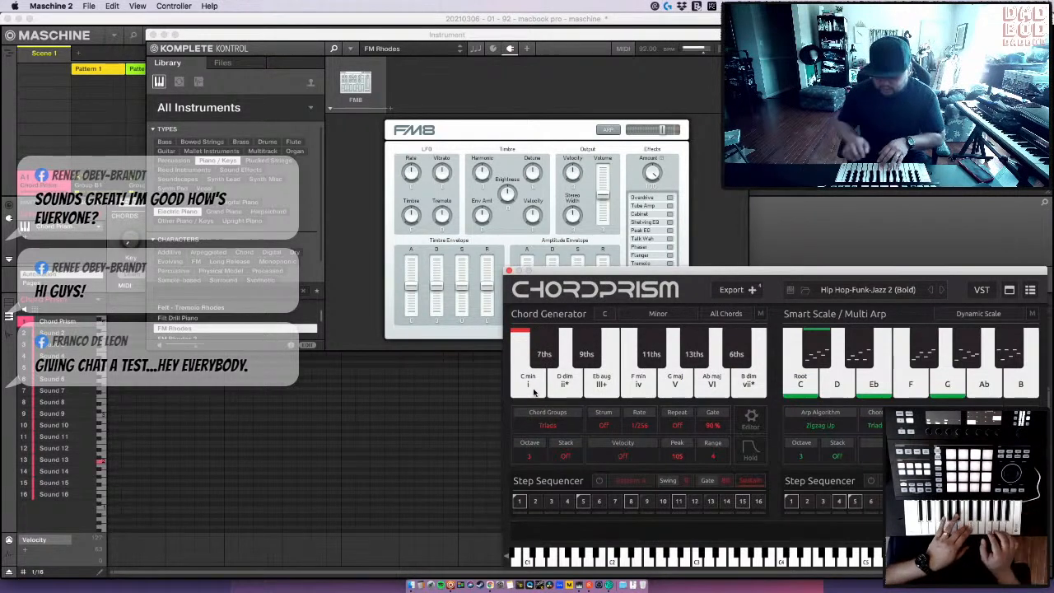
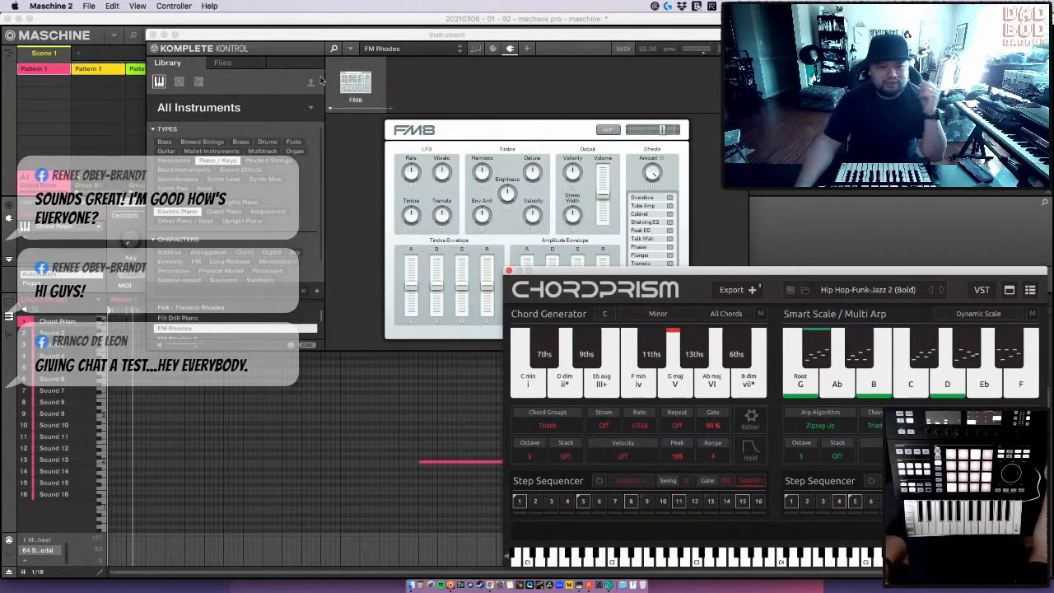
- Close both plug-in windows and show the mod wheel data of the chords recorded in Group A1's Pattern 1
click(153, 35)
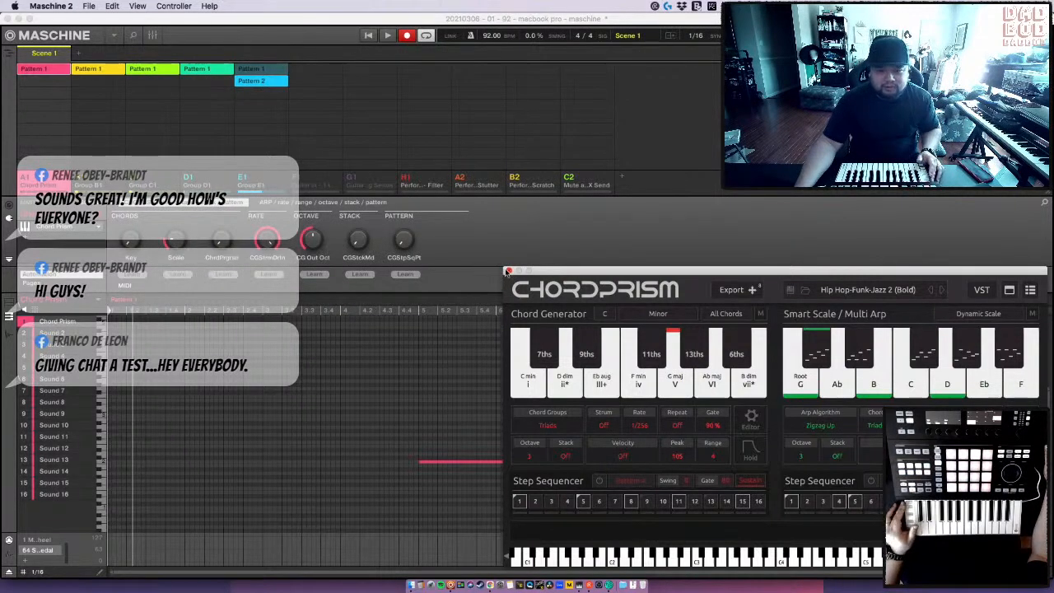
click(509, 272)
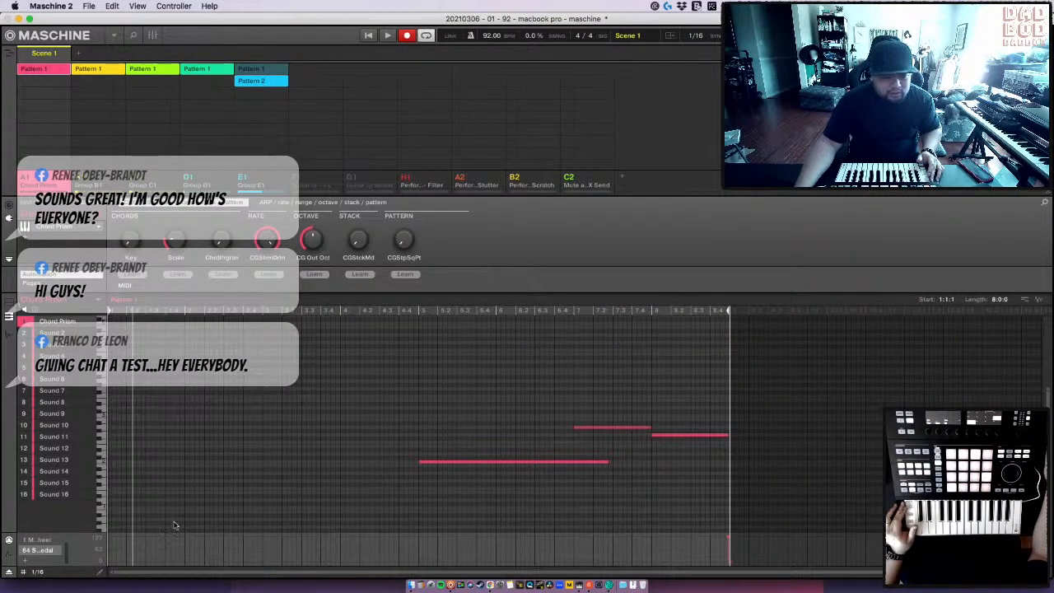
click(47, 541)
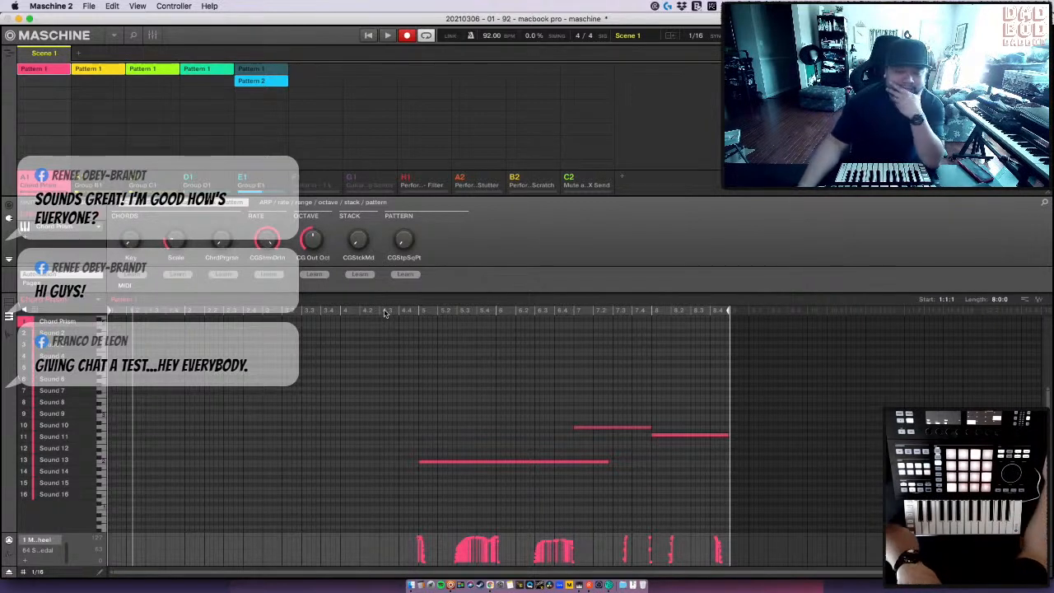
- Reopen the Chord Prism plug-in windows, record chords into bars 1 to 4 of Group A1's Pattern 1, and show its sustain pedal lane
double_click(63, 226)
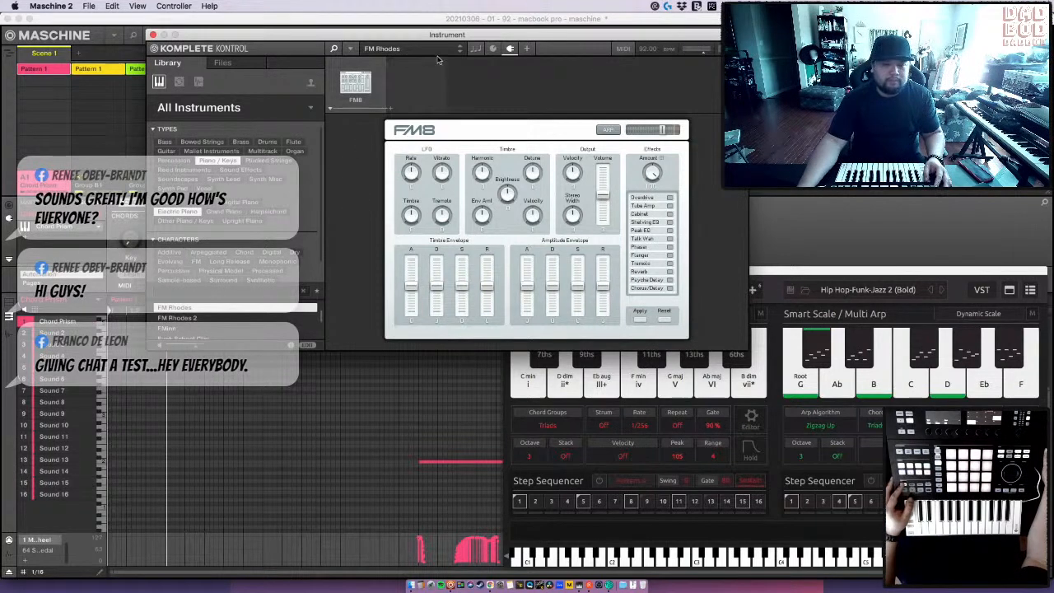
drag(220, 36, 326, 36)
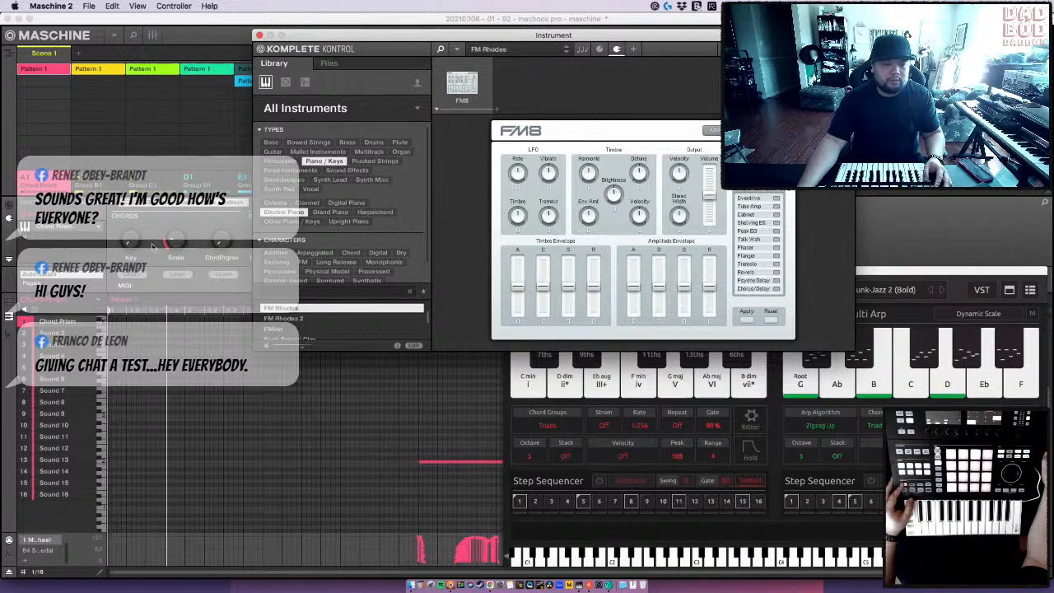
click(972, 254)
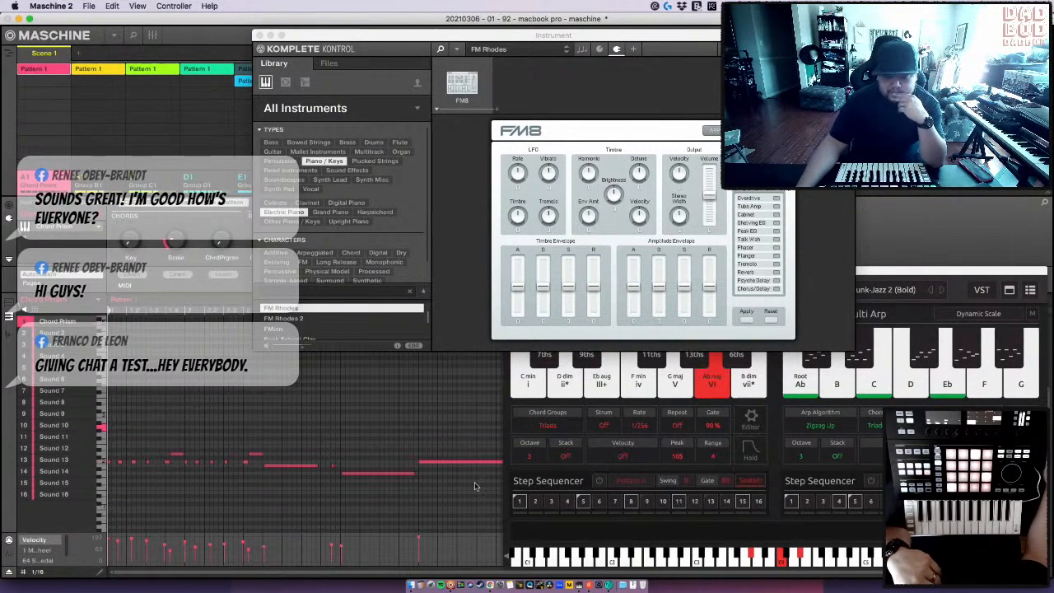
click(260, 35)
click(507, 272)
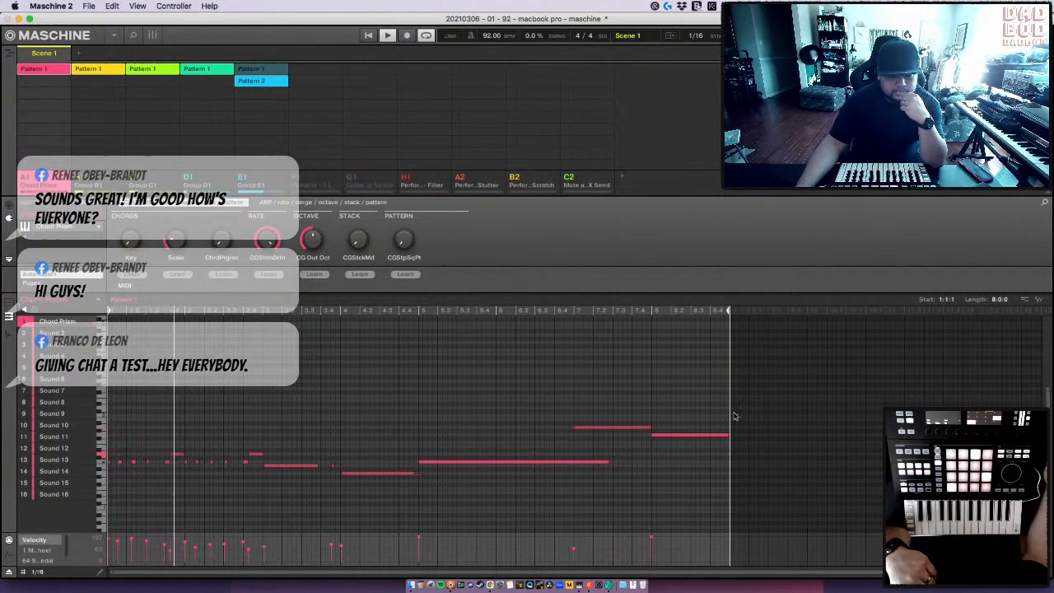
click(45, 560)
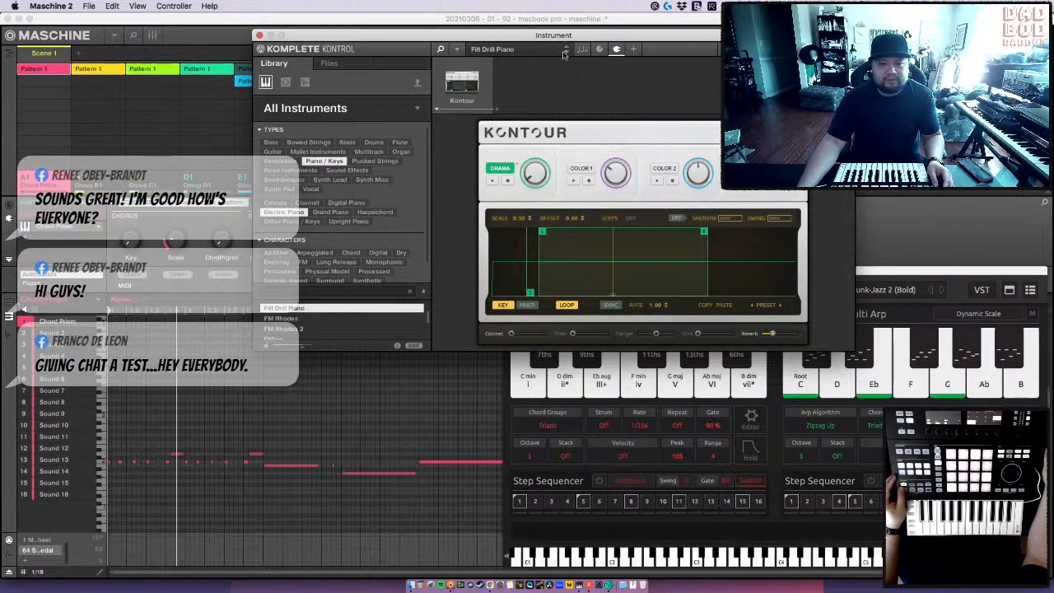
- Switch the Komplete Kontrol instrument to the FM Rhodes 2 preset and move its window clear of the Chord Prism controls
click(567, 51)
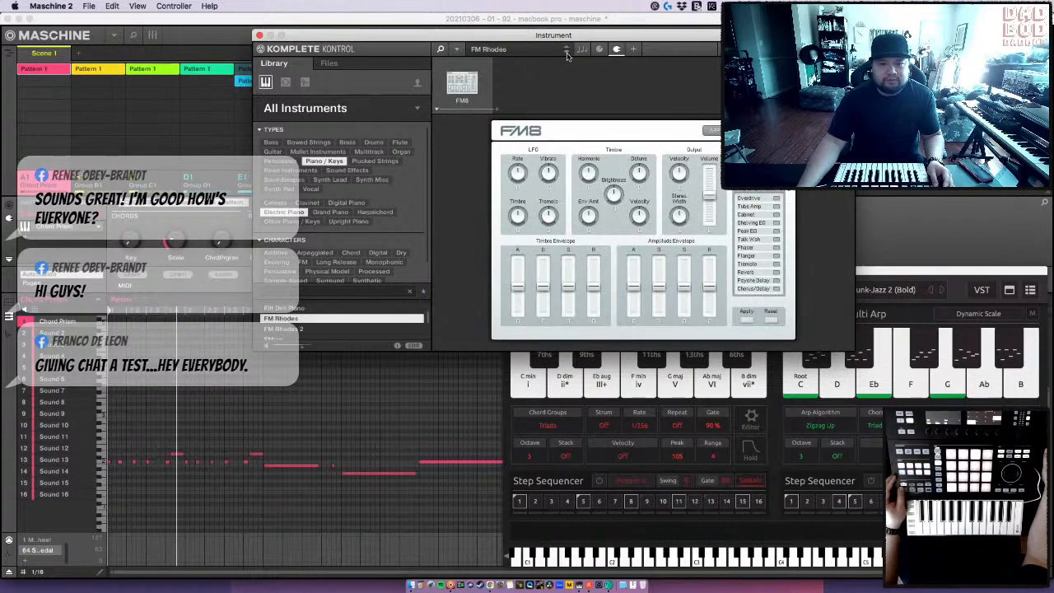
click(566, 54)
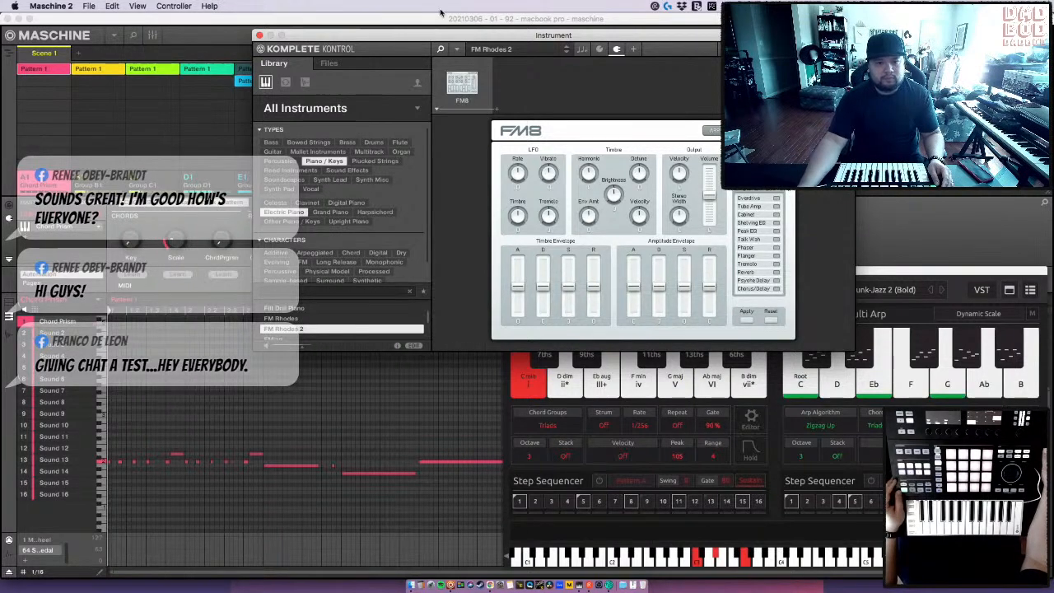
drag(441, 35, 198, 29)
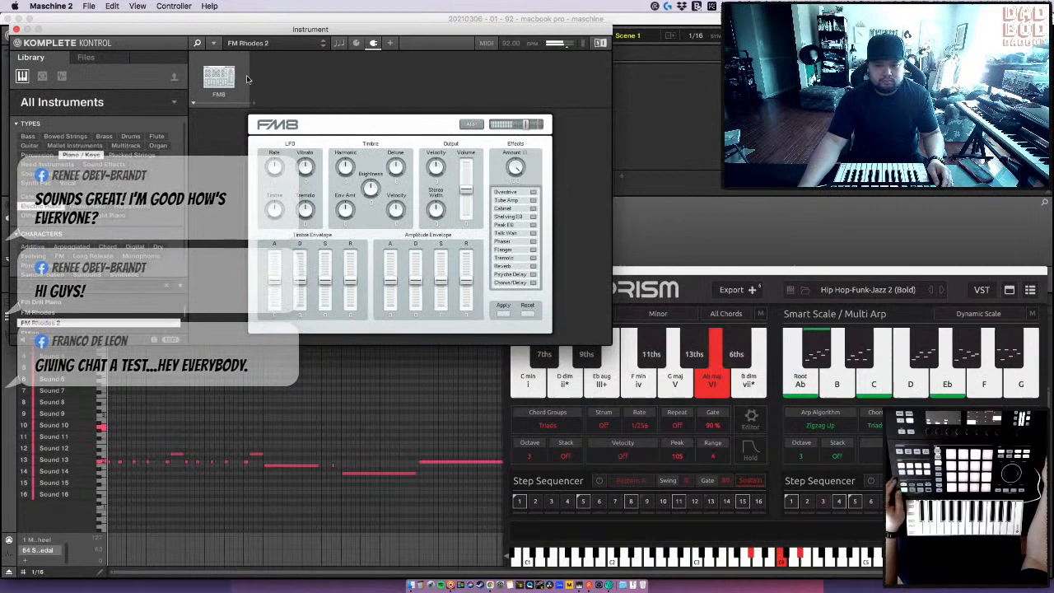
- Bring the Chord Prism window forward and set the Chord Generator's strum to Random
click(650, 271)
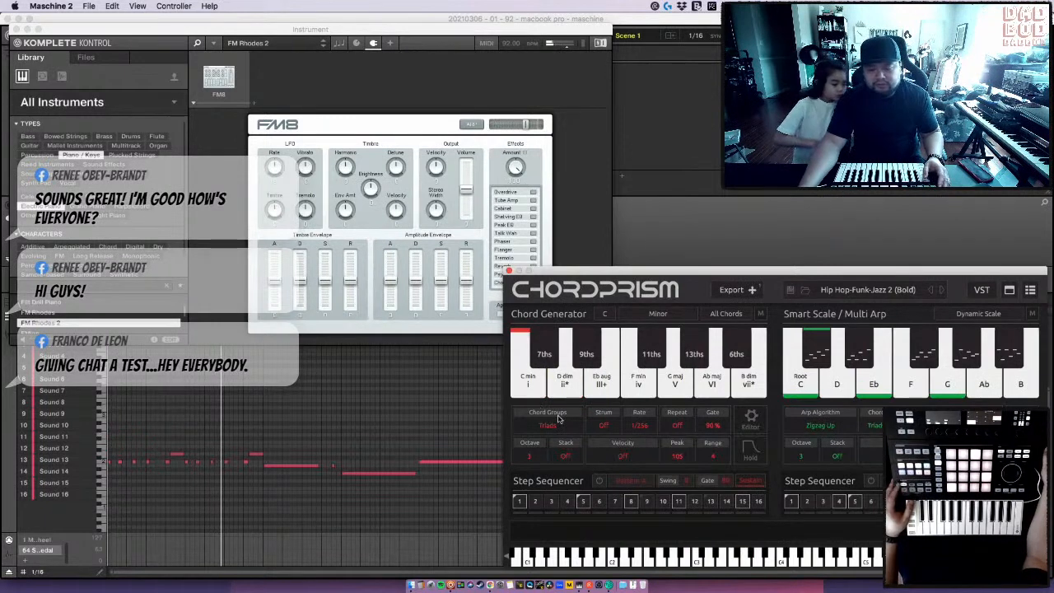
click(606, 427)
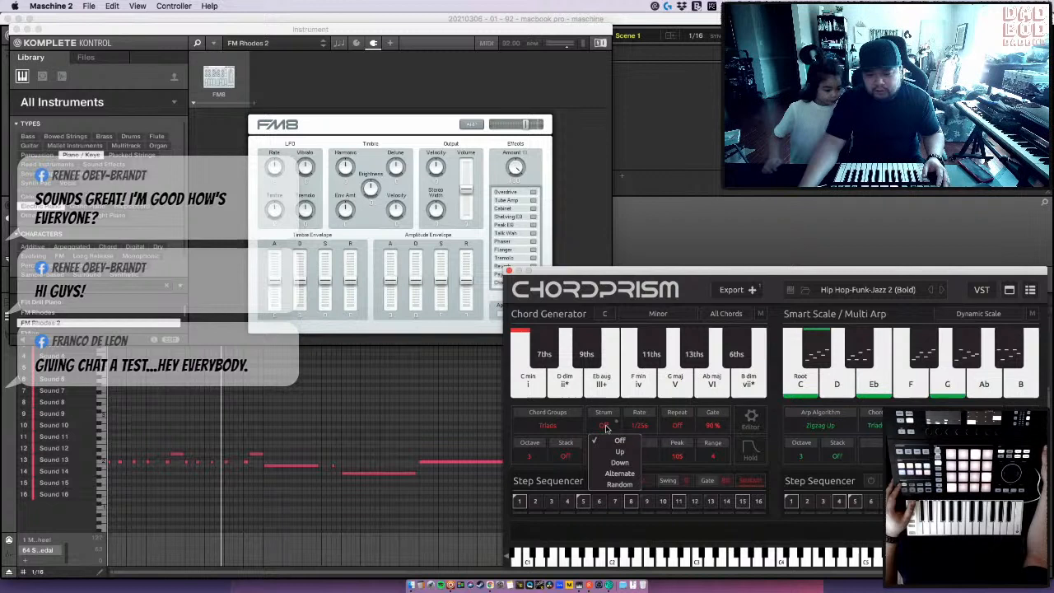
click(620, 484)
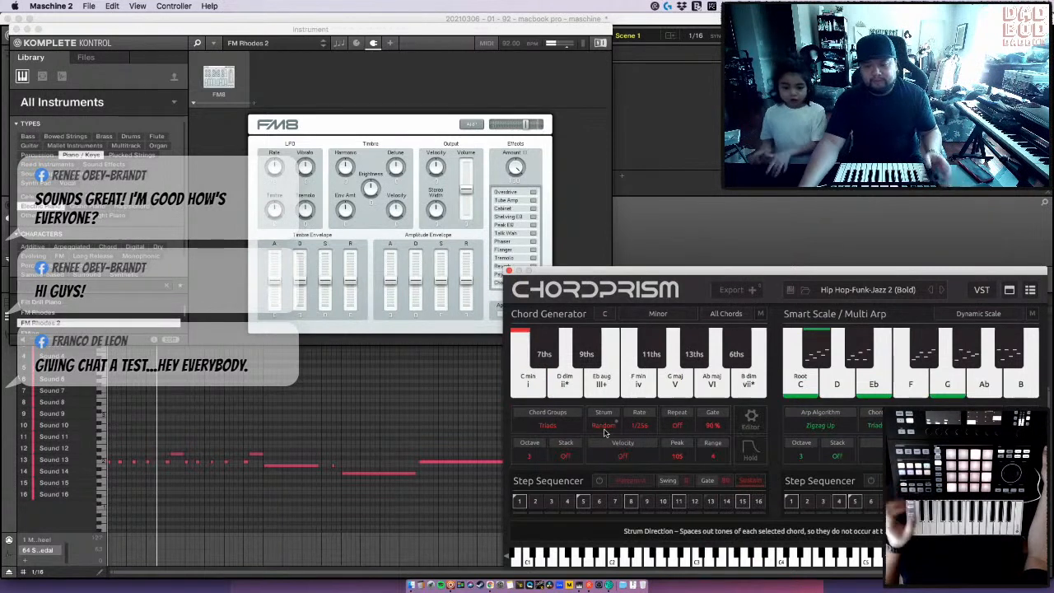
- Audition the 7ths, 9ths and 11ths chord groups in the Chord Generator
click(544, 424)
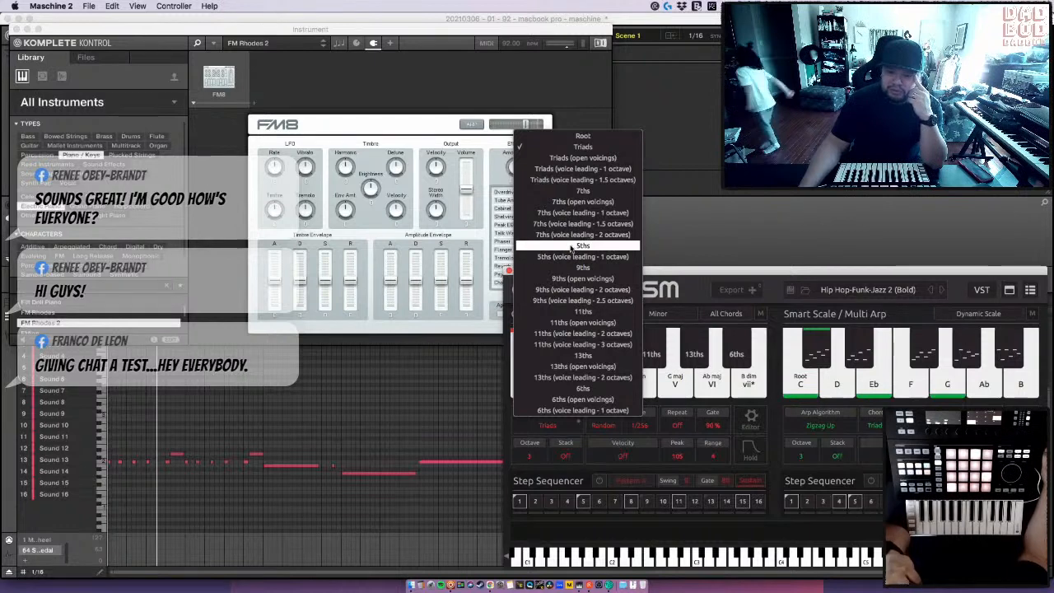
click(571, 195)
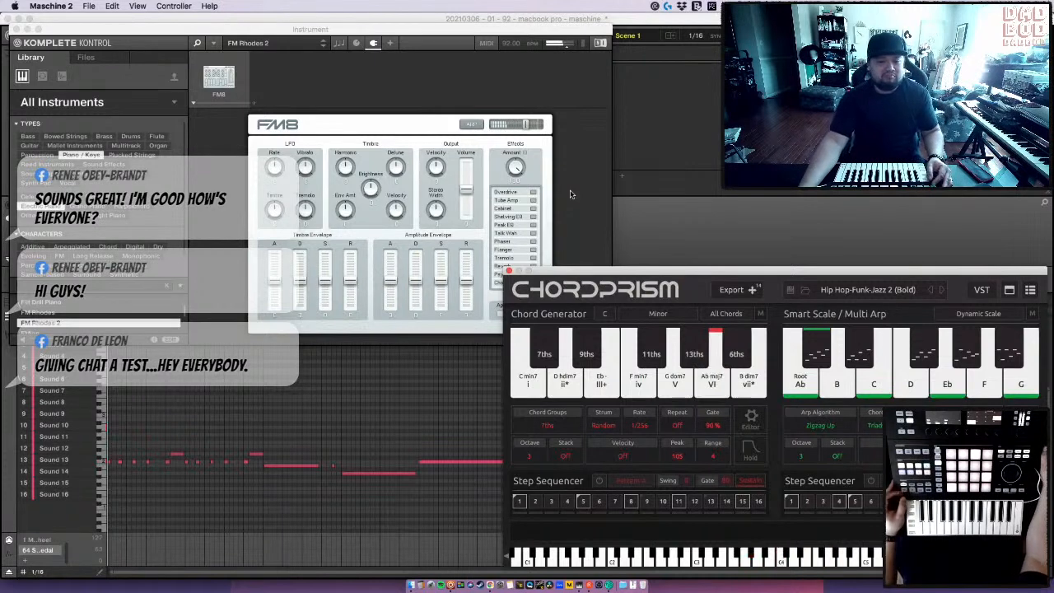
click(548, 425)
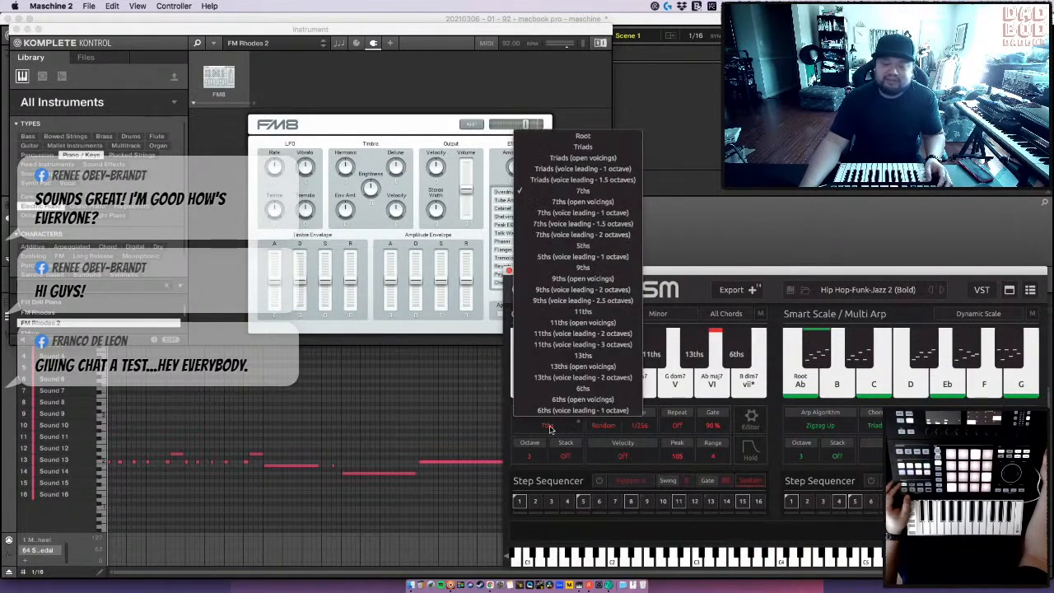
click(572, 267)
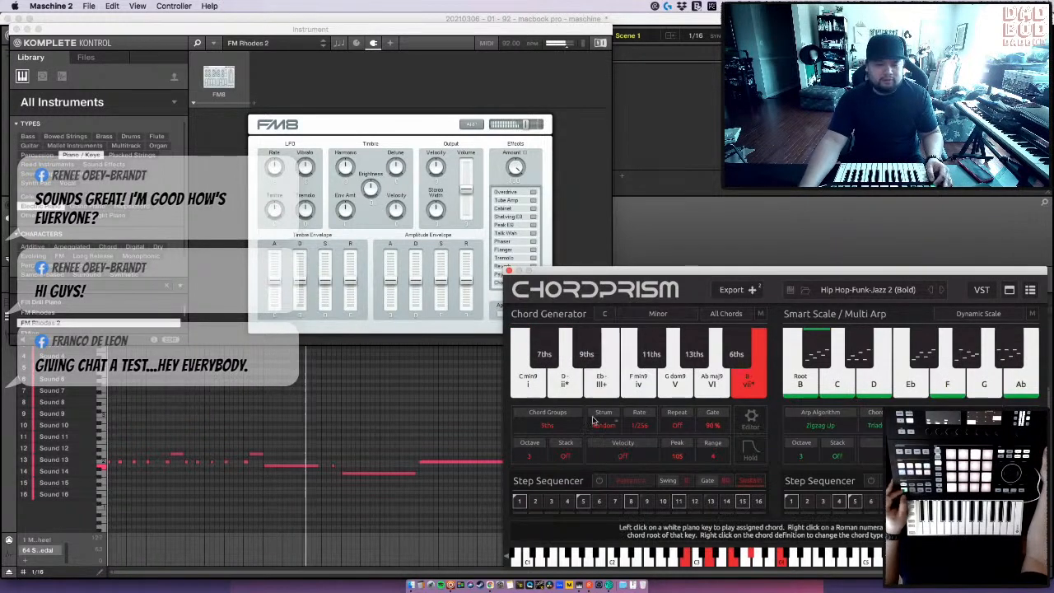
click(547, 425)
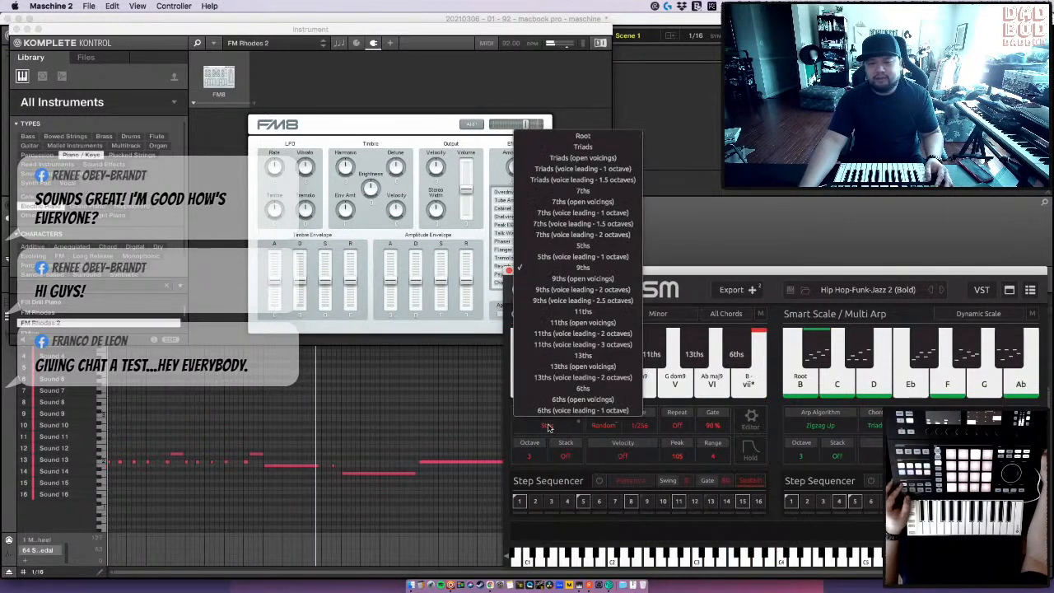
click(556, 311)
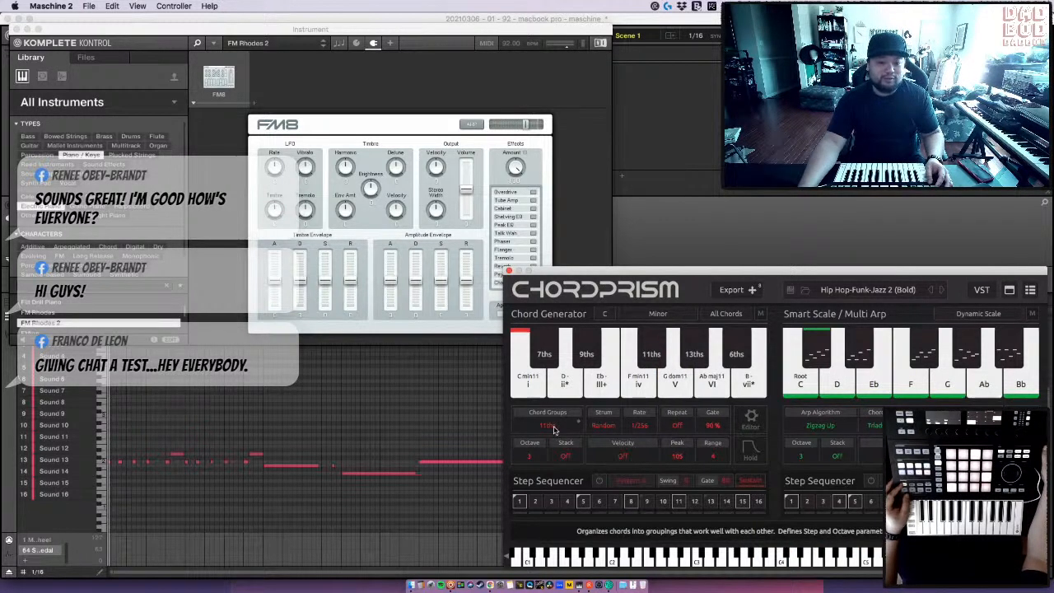
- Compare the 13ths, 11ths, 7ths and 7ths (open voicings) chord groups in the Chord Generator
click(548, 425)
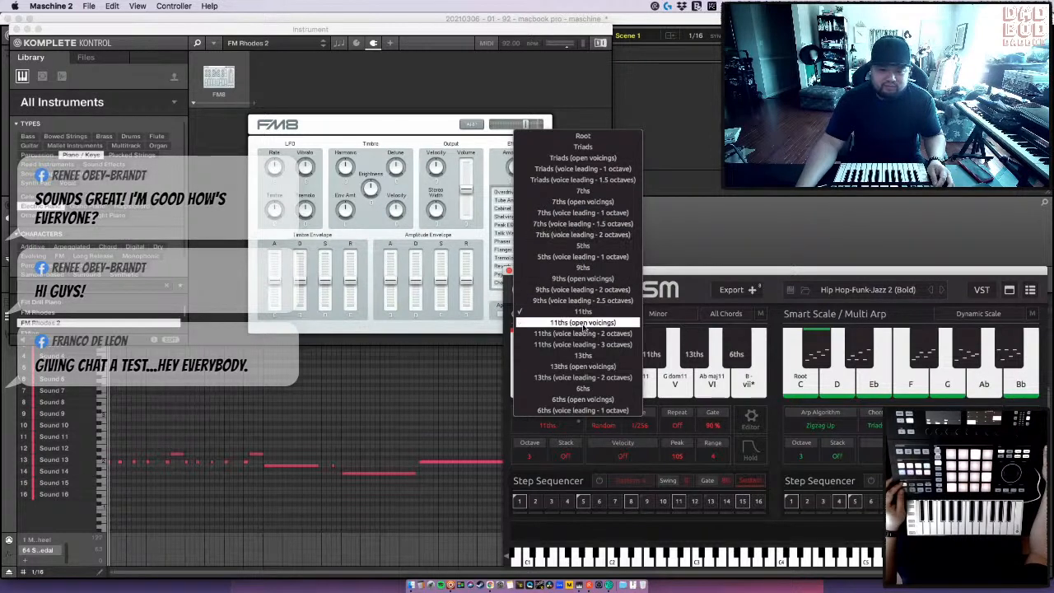
click(580, 355)
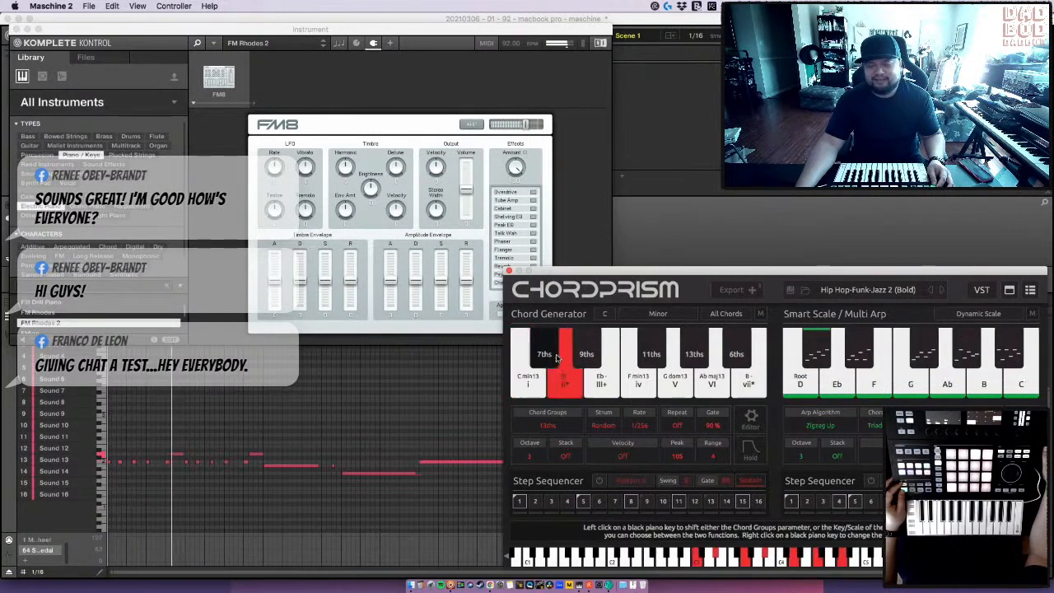
click(549, 424)
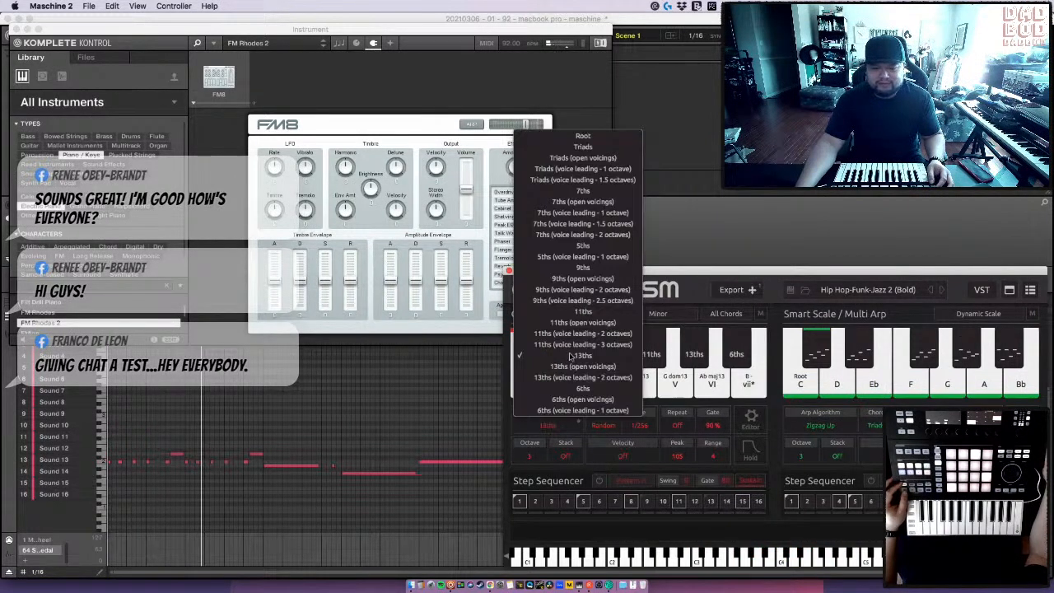
click(580, 313)
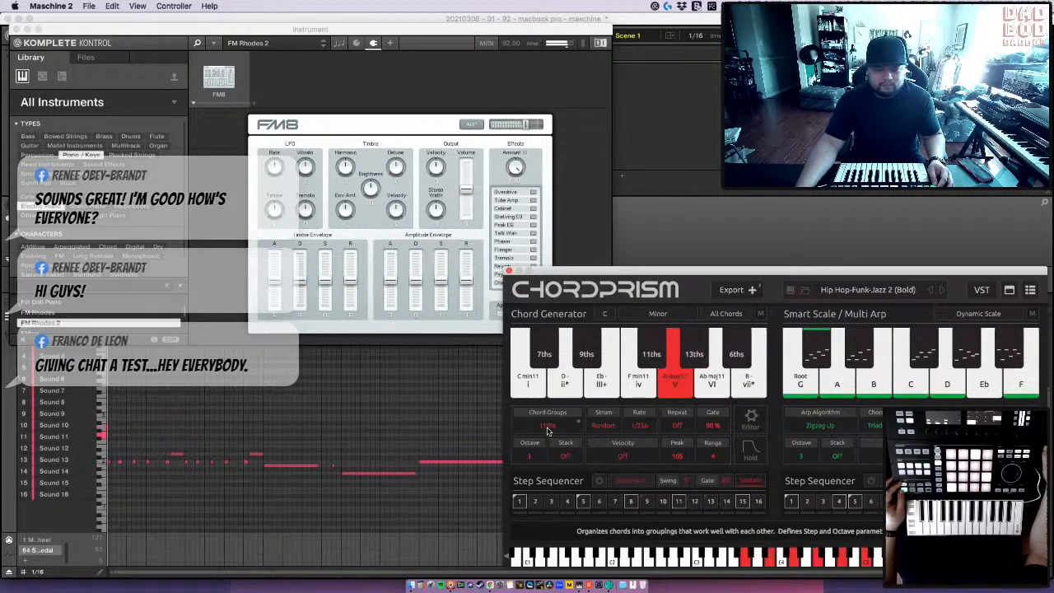
click(548, 429)
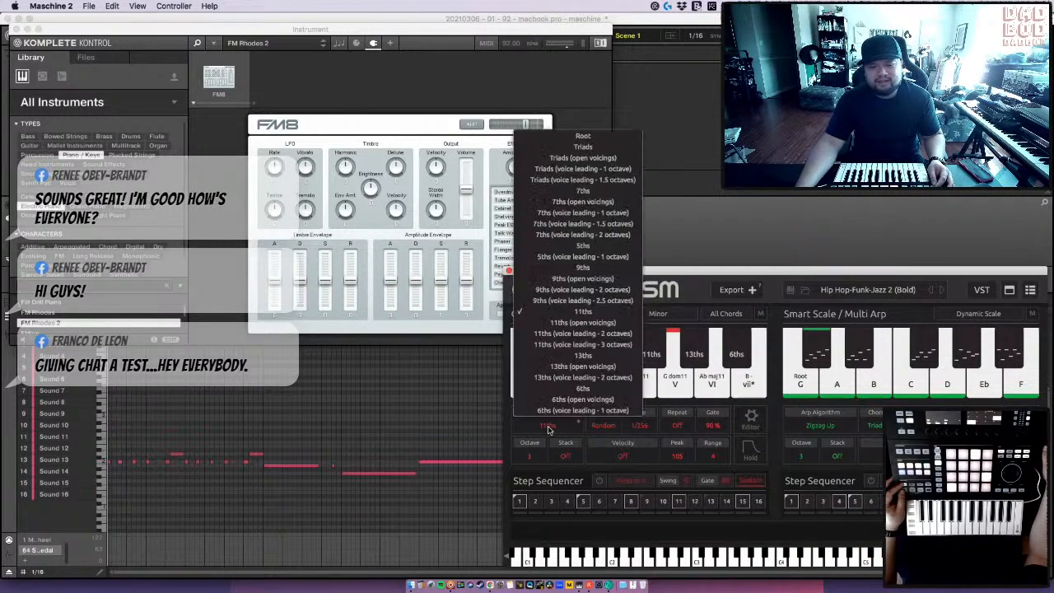
click(573, 196)
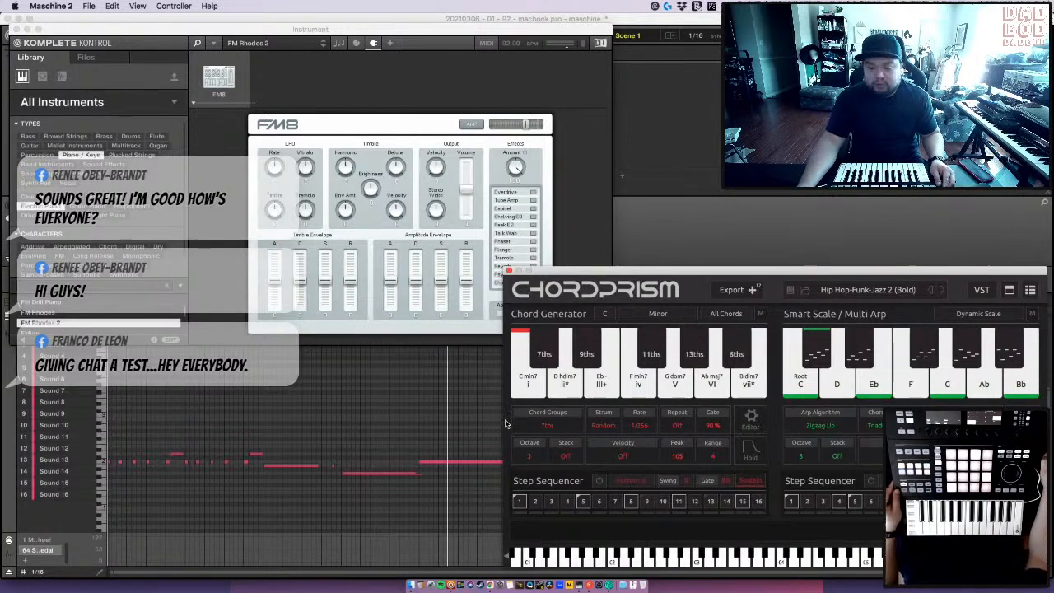
click(549, 426)
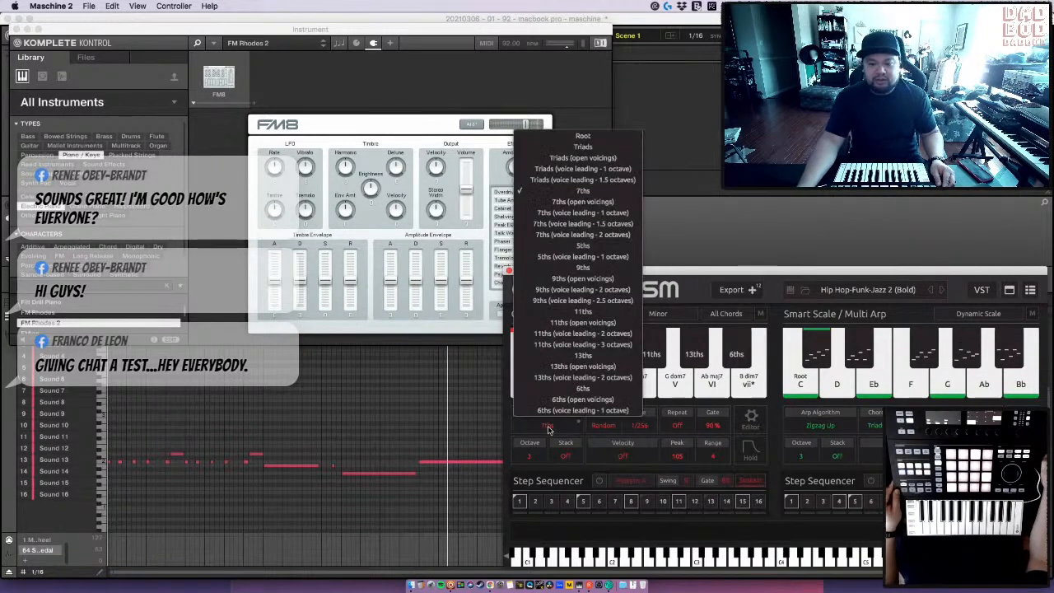
click(558, 202)
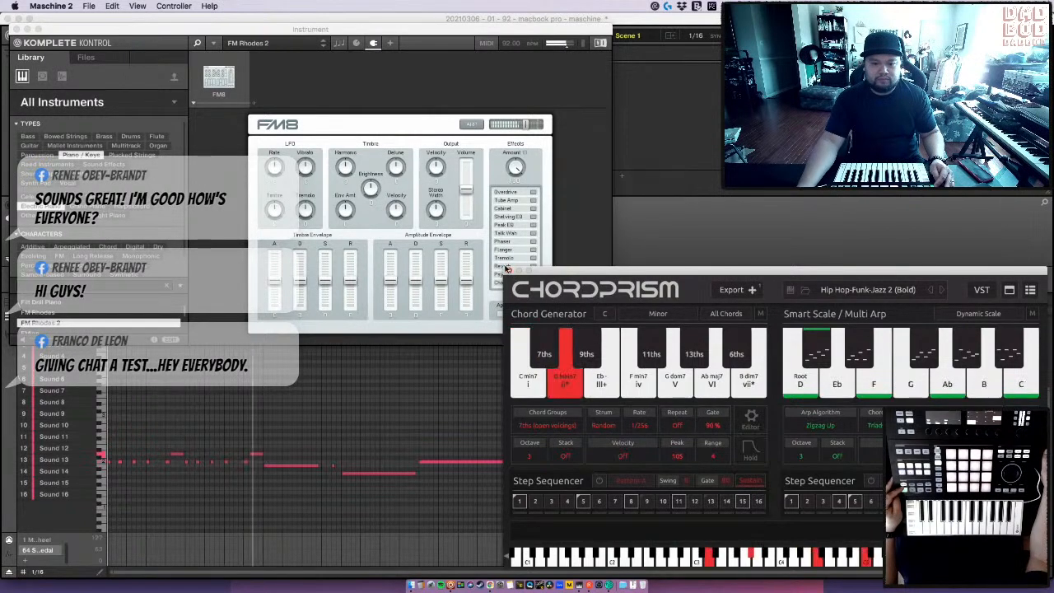
- Move the Chord Prism window over the Komplete Kontrol window and set the Chord Generator octave to 2
drag(574, 274, 289, 117)
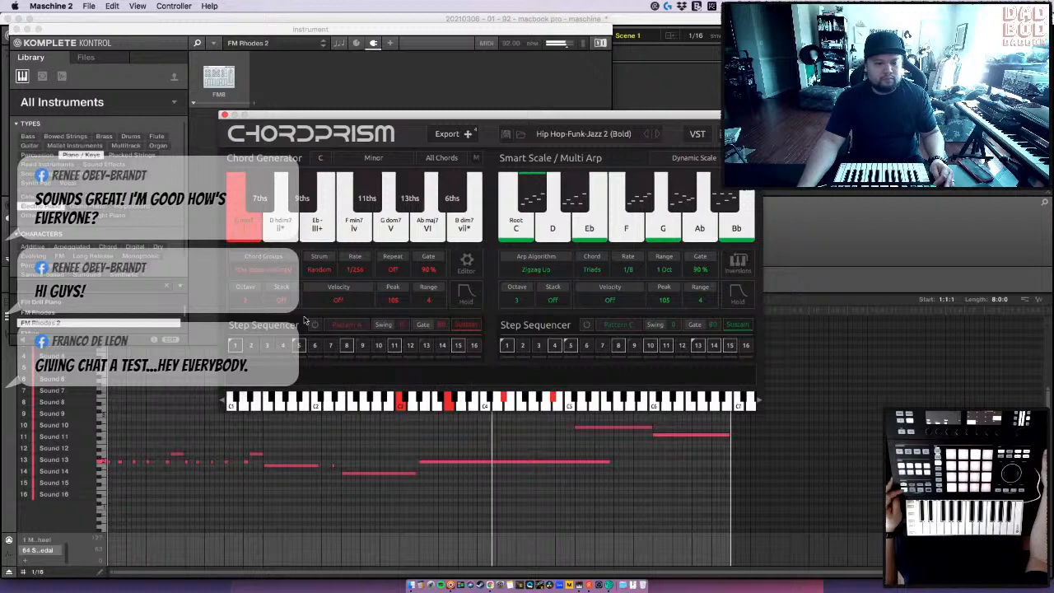
click(246, 303)
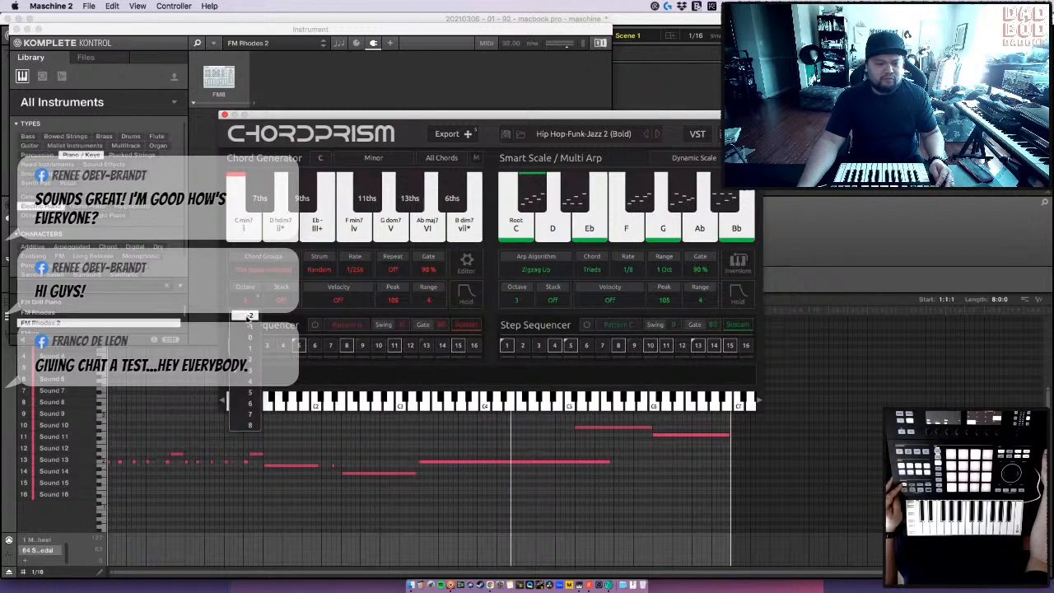
click(251, 359)
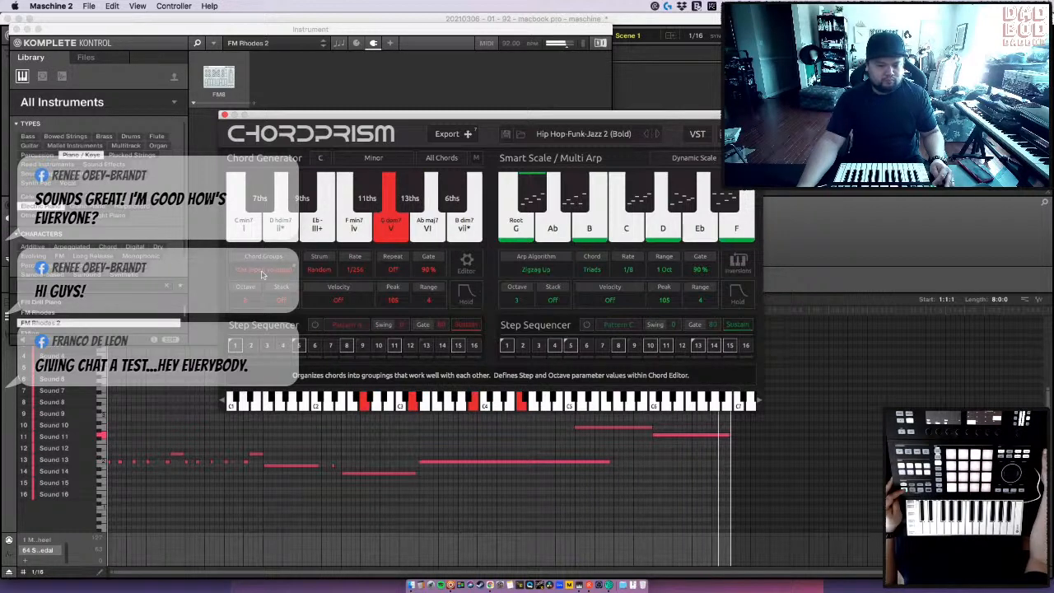
- Try the plain 7ths chord group with the Chord Generator octave set to 3
click(262, 275)
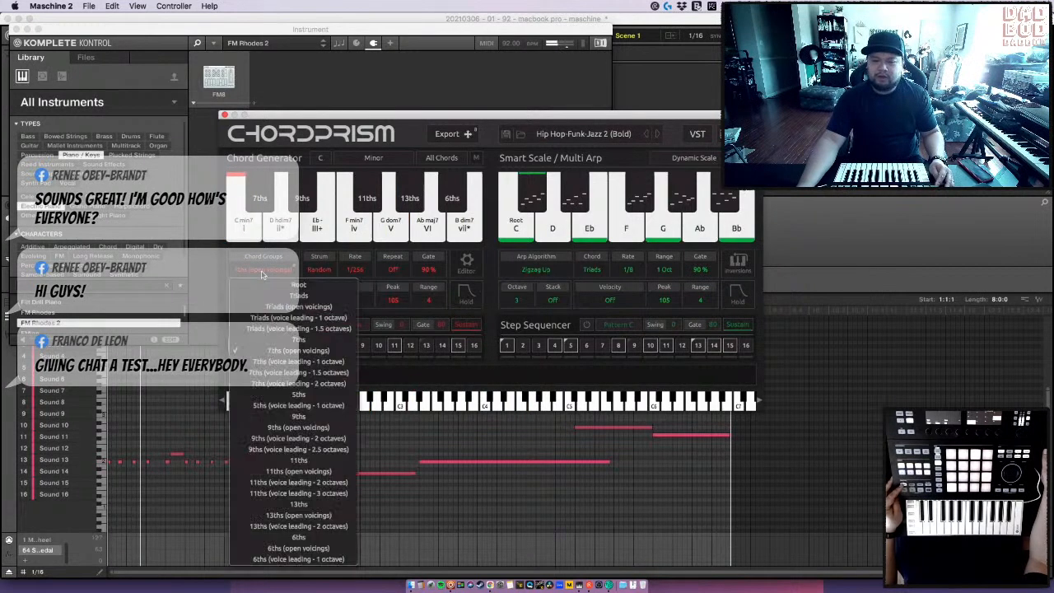
click(306, 341)
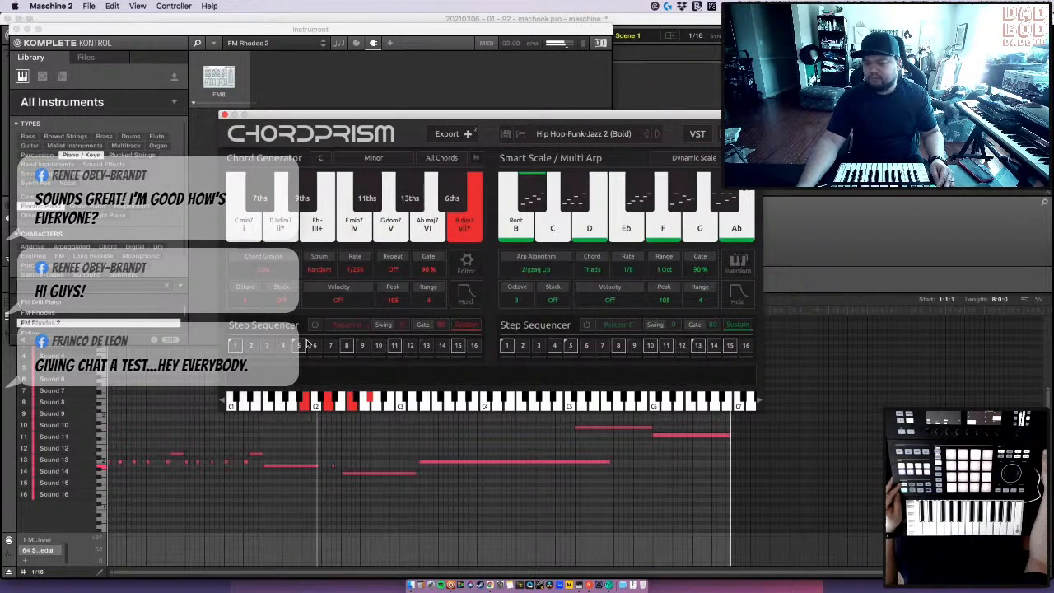
click(246, 301)
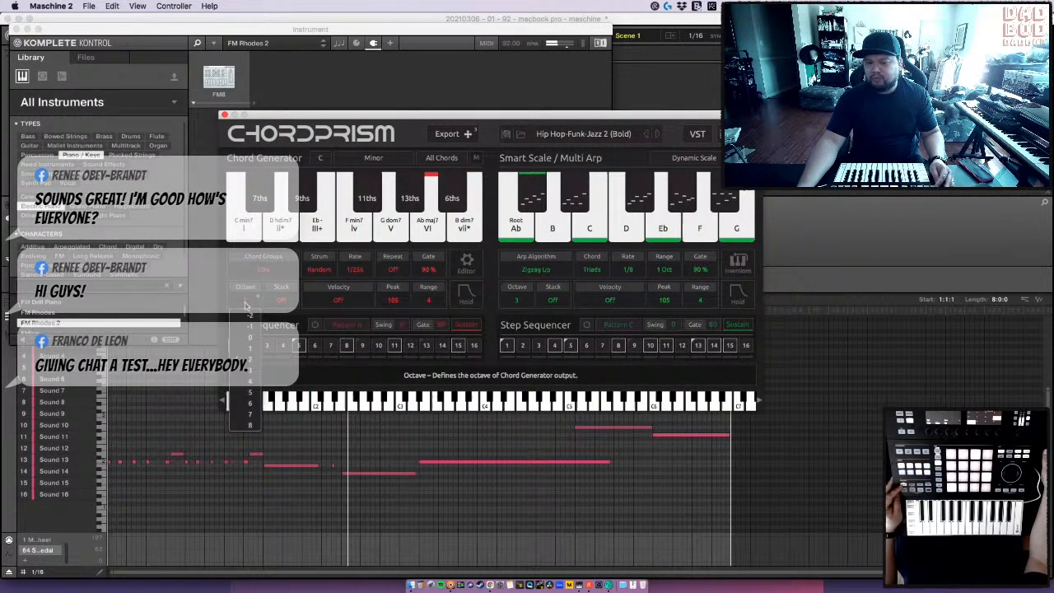
click(257, 371)
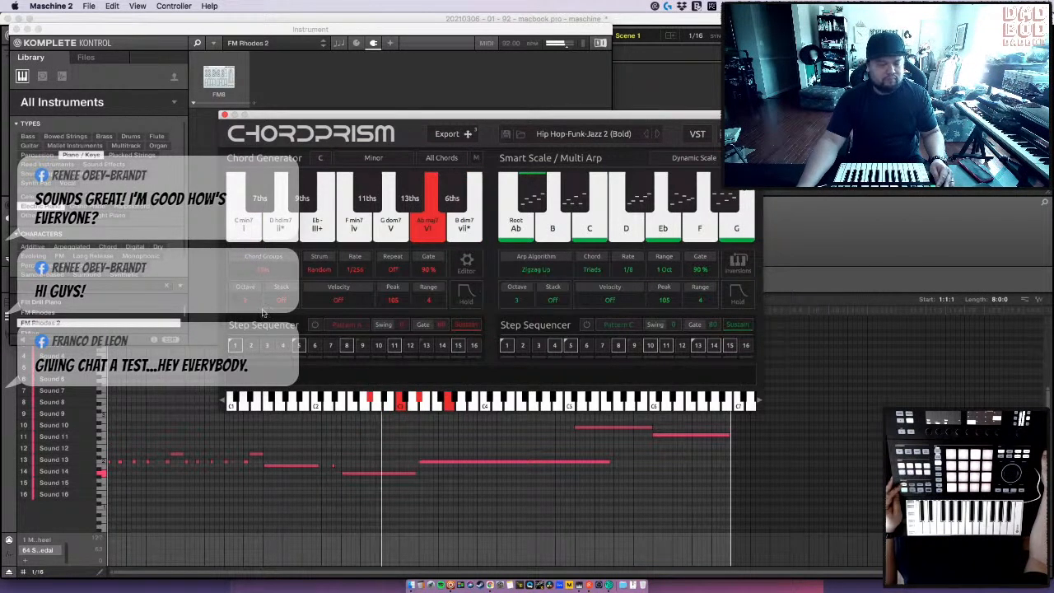
- Try the 7ths (voice leading - 1 octave) chord group and reselect the Chord Generator octave for it
click(264, 270)
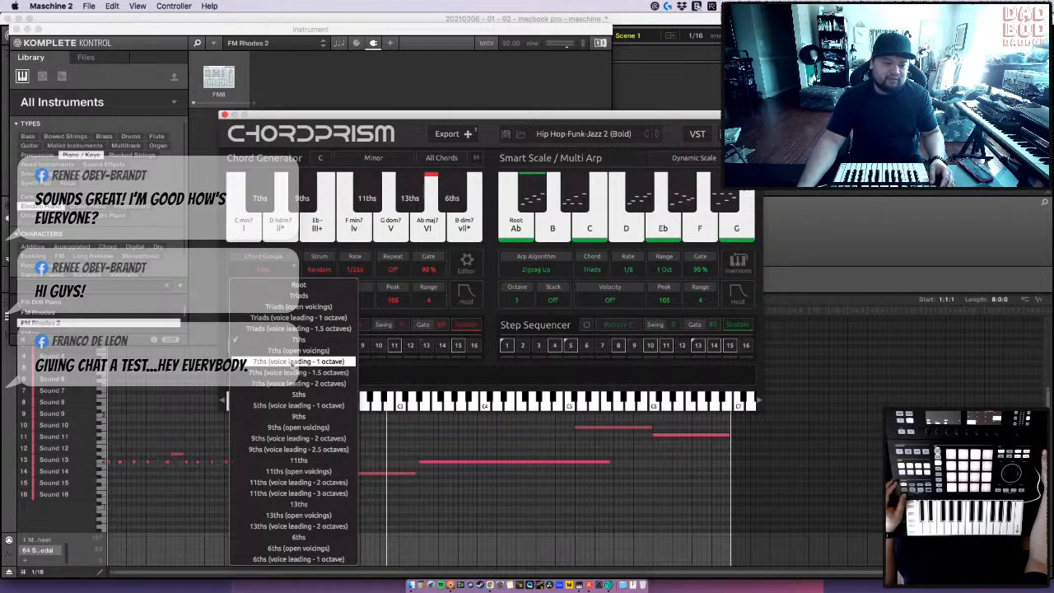
click(294, 363)
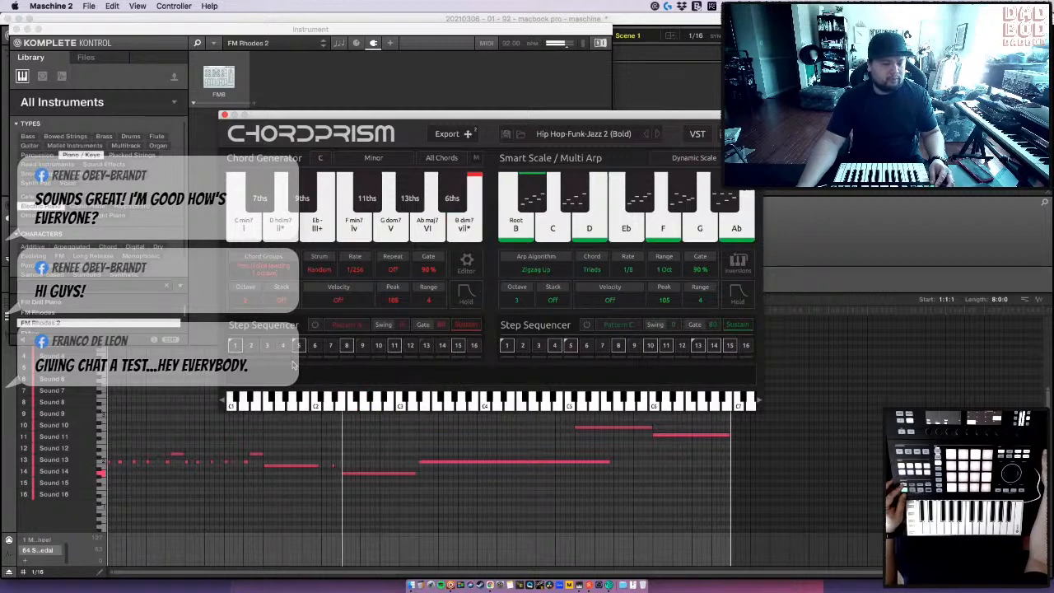
click(246, 301)
click(252, 383)
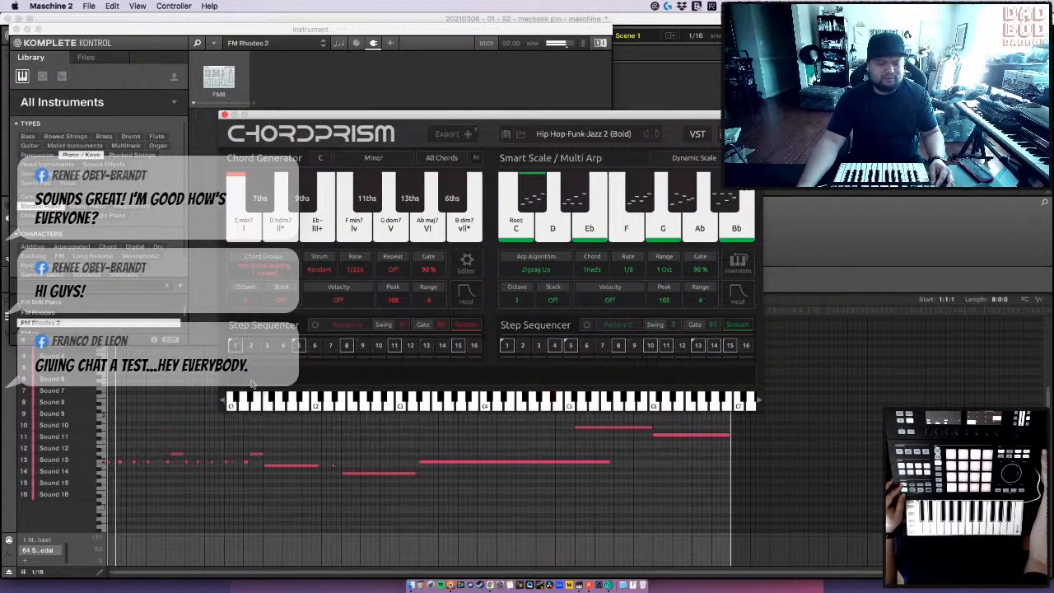
click(242, 302)
click(262, 386)
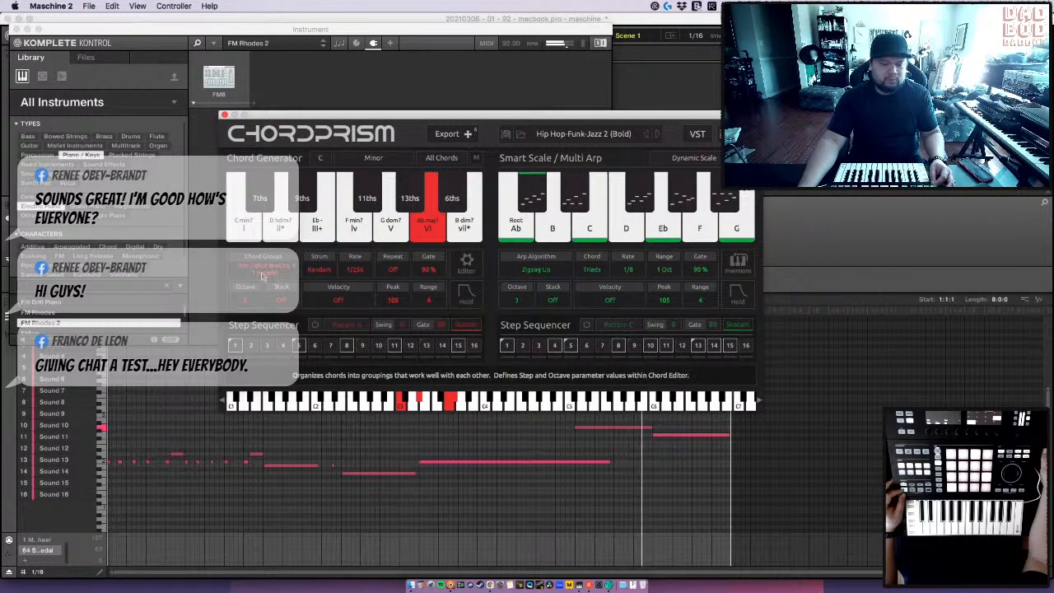
- Try the 7ths (voice leading - 1.5 octaves) chord group and lower the Chord Generator octave
click(262, 276)
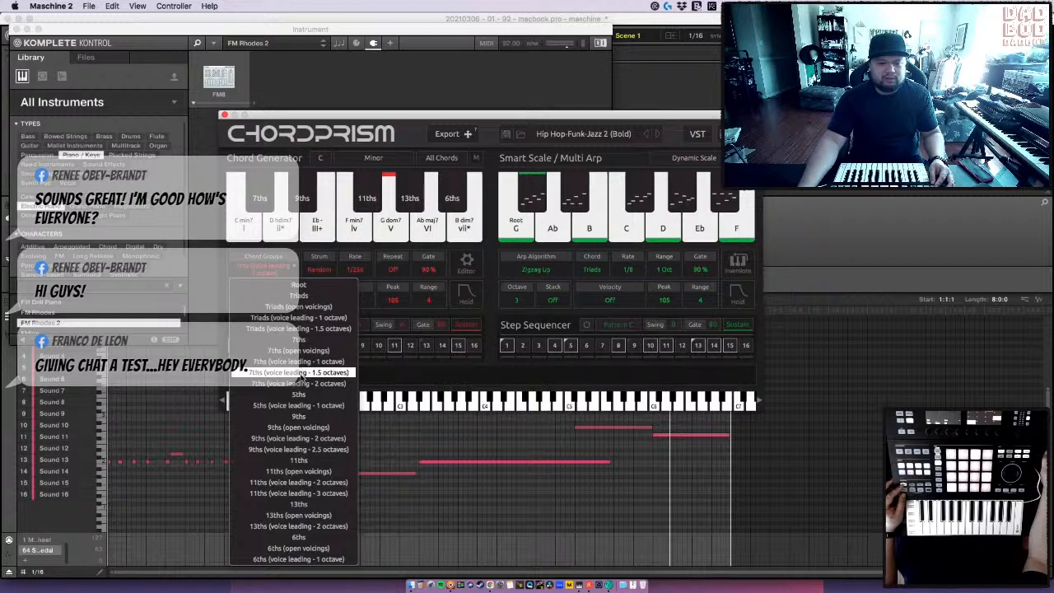
click(301, 372)
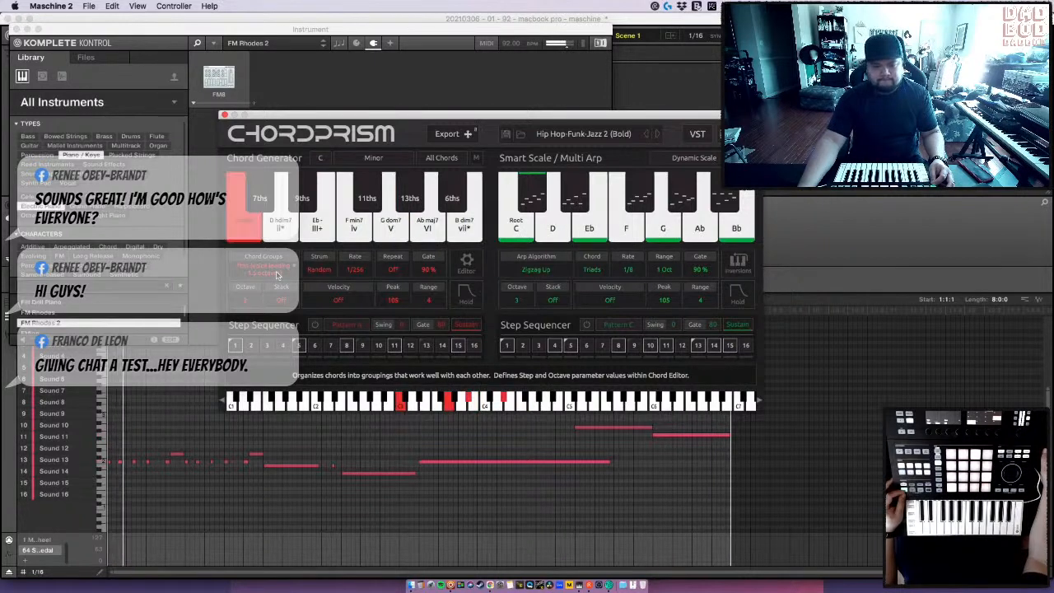
click(246, 299)
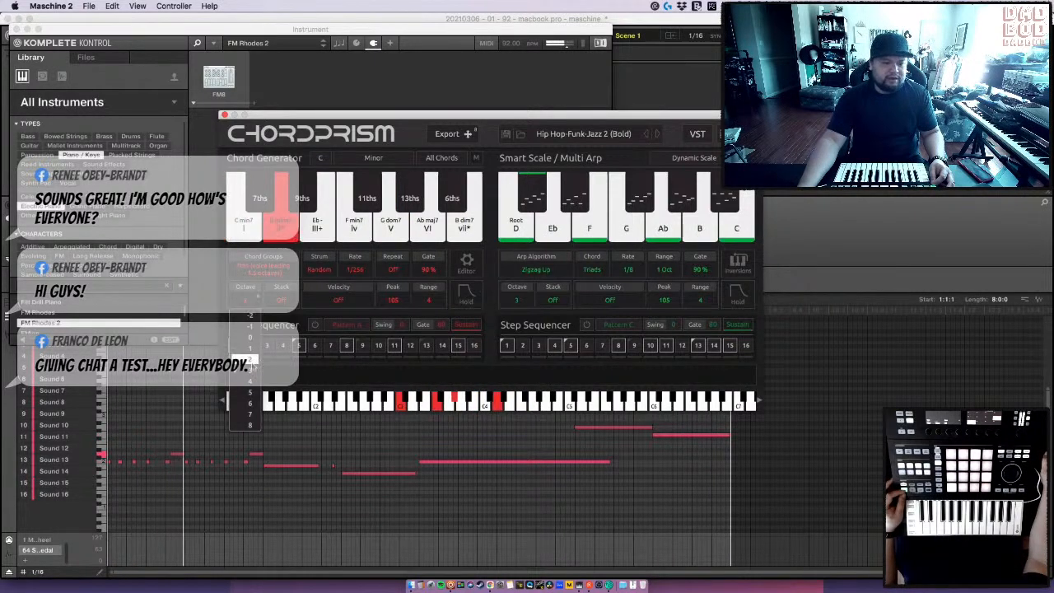
click(250, 326)
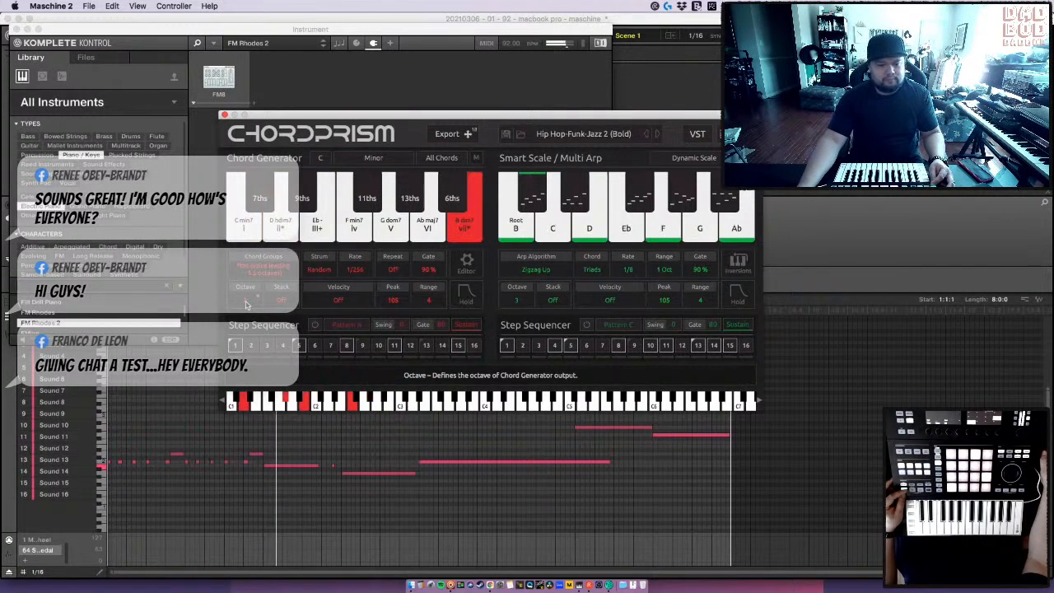
- Set the Chord Generator's chord group to 7ths (voice leading - 2 octaves)
click(244, 303)
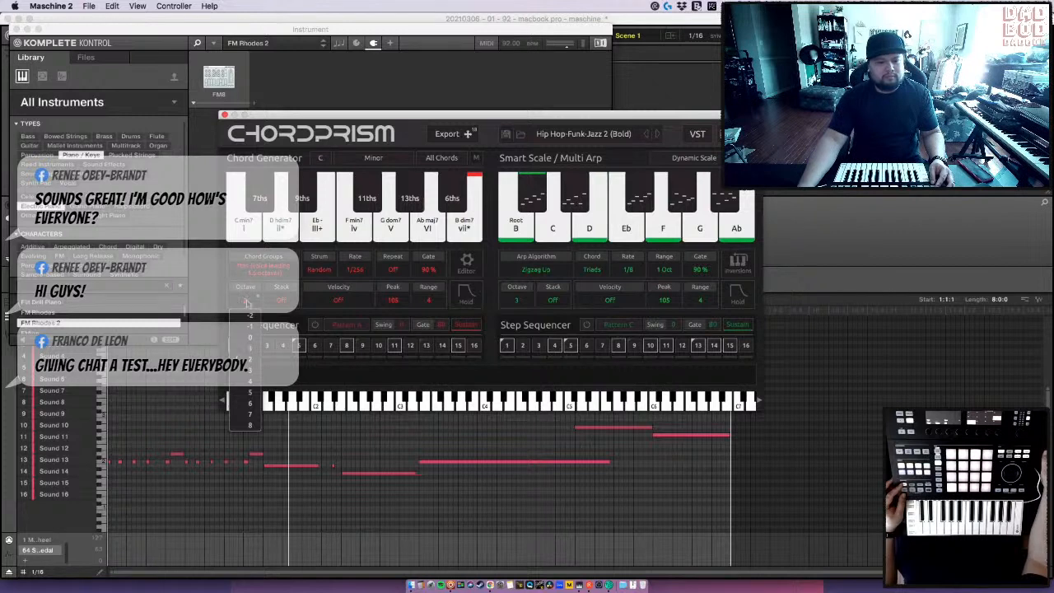
click(251, 269)
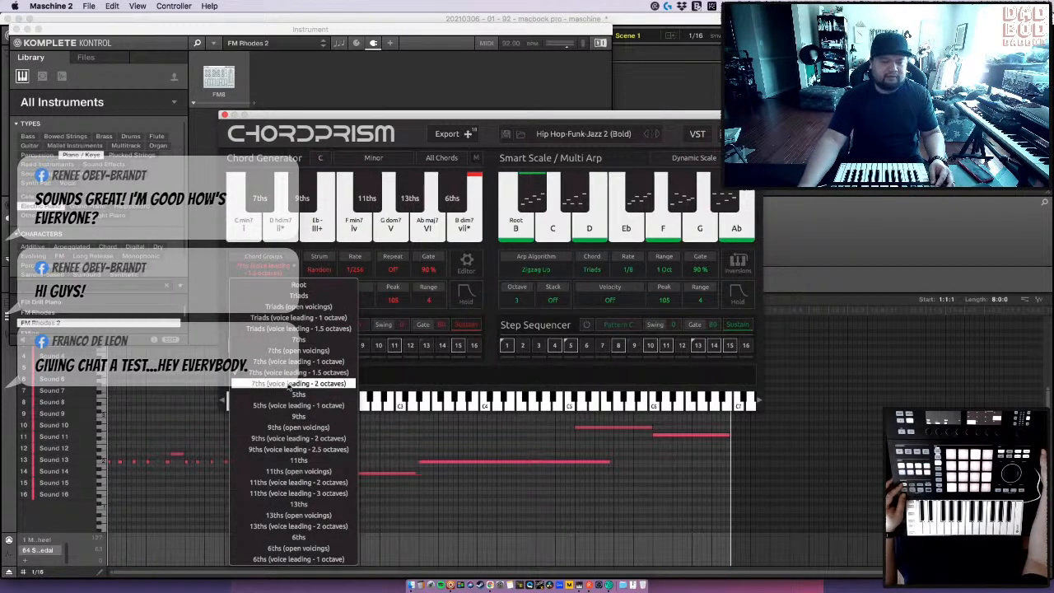
click(290, 384)
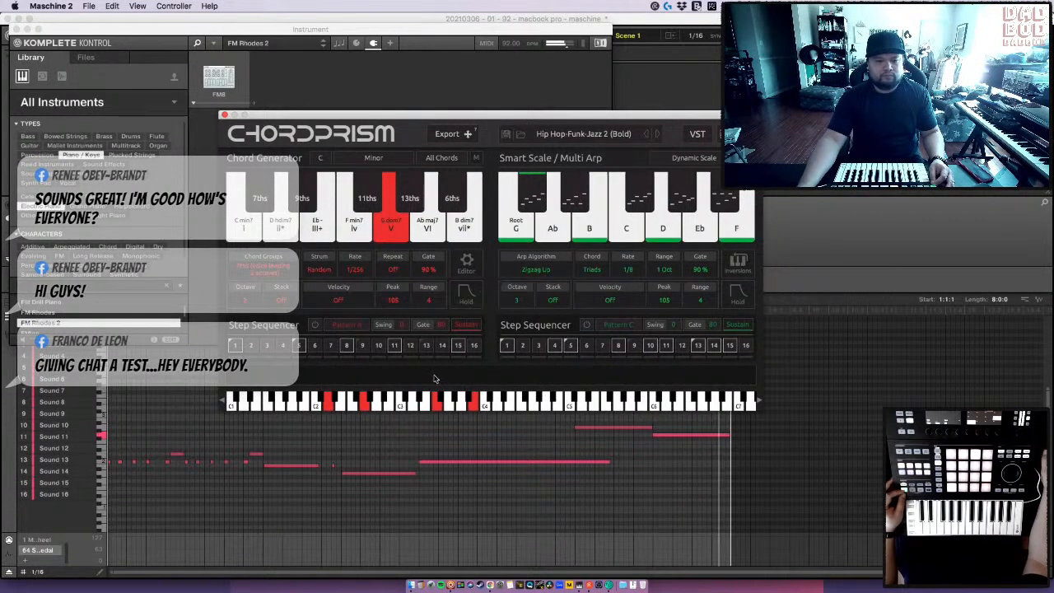
- Set the Chord Generator's chord group to plain 7ths and its octave to 3
click(257, 269)
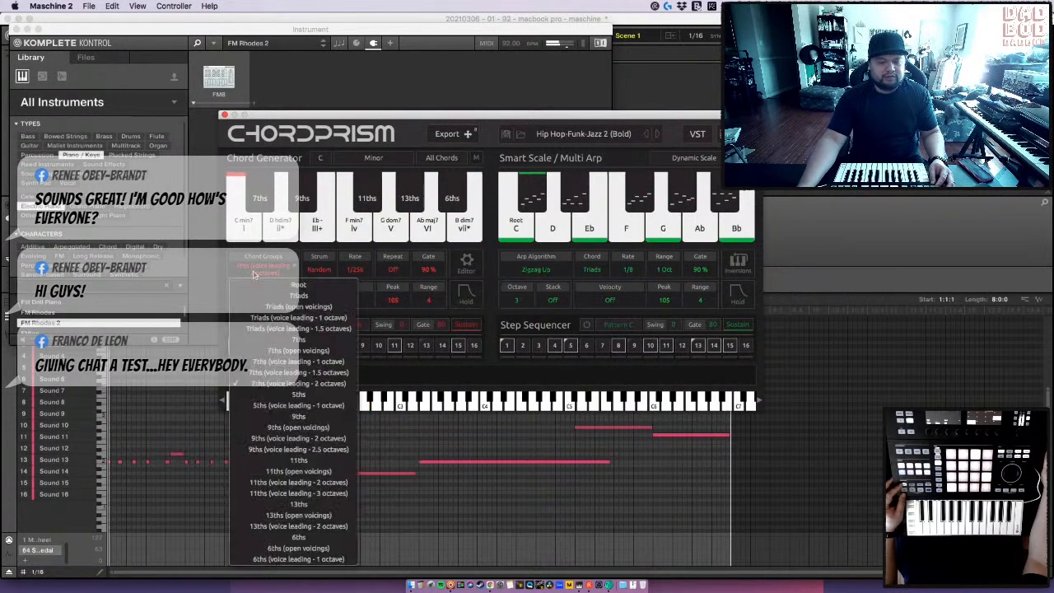
click(298, 339)
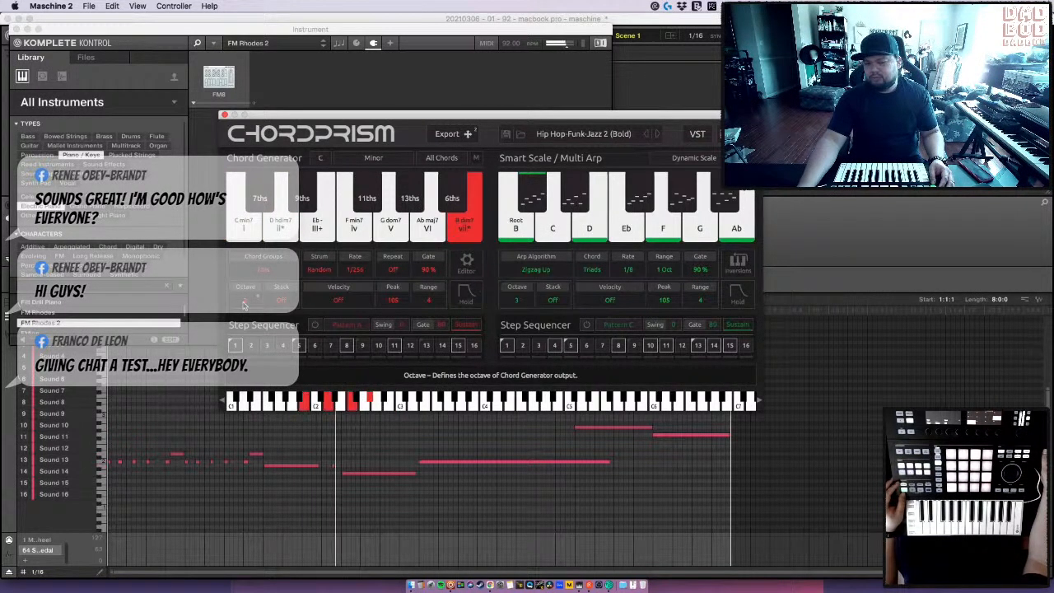
click(244, 304)
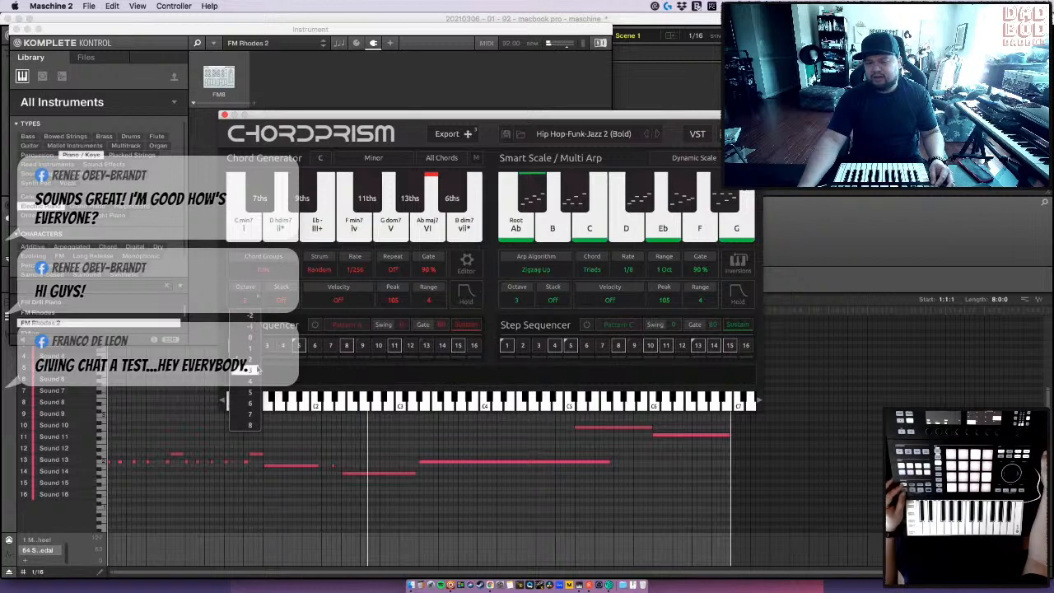
click(250, 370)
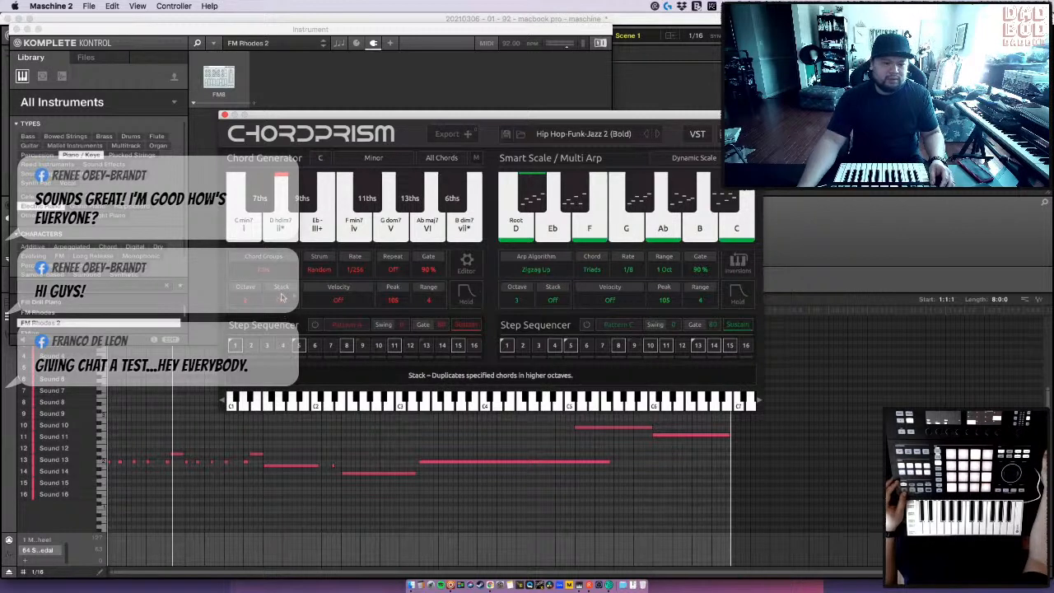
- Set the Chord Generator's stack to 1 and reselect its output octave to suit the stacked chords
click(282, 306)
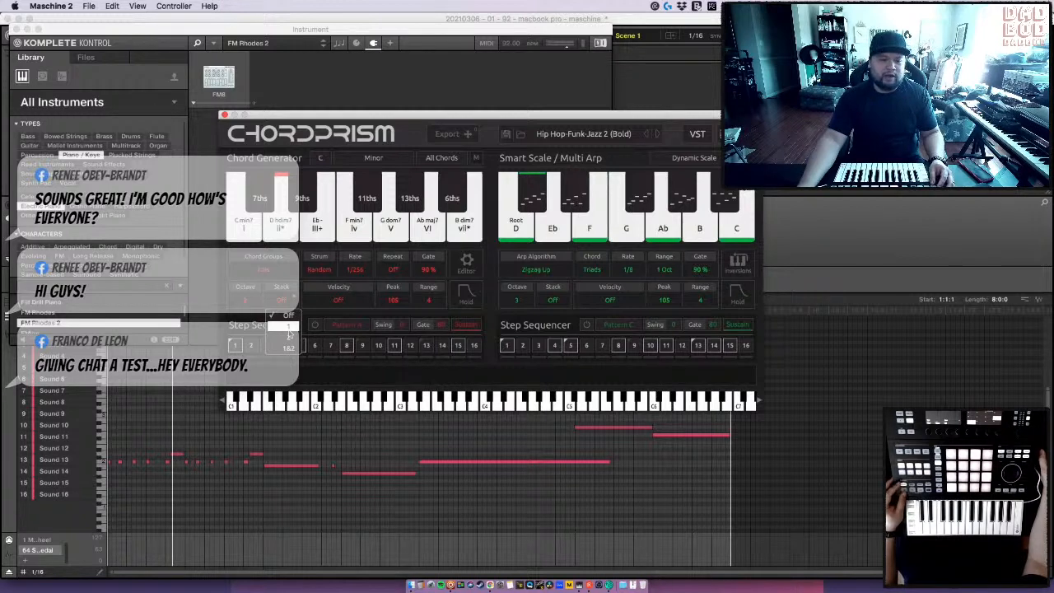
click(288, 329)
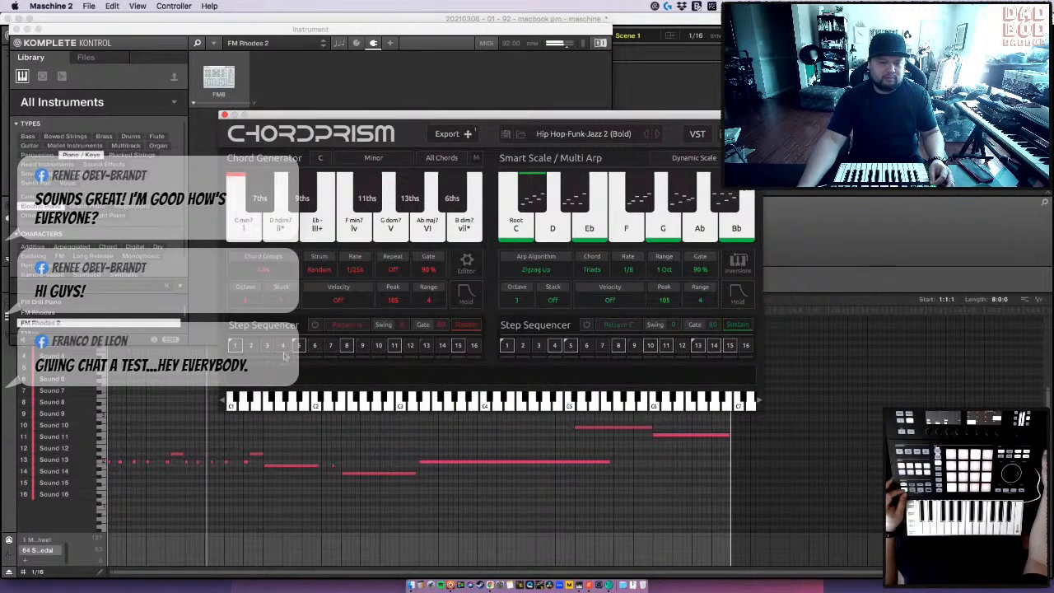
click(245, 305)
click(248, 360)
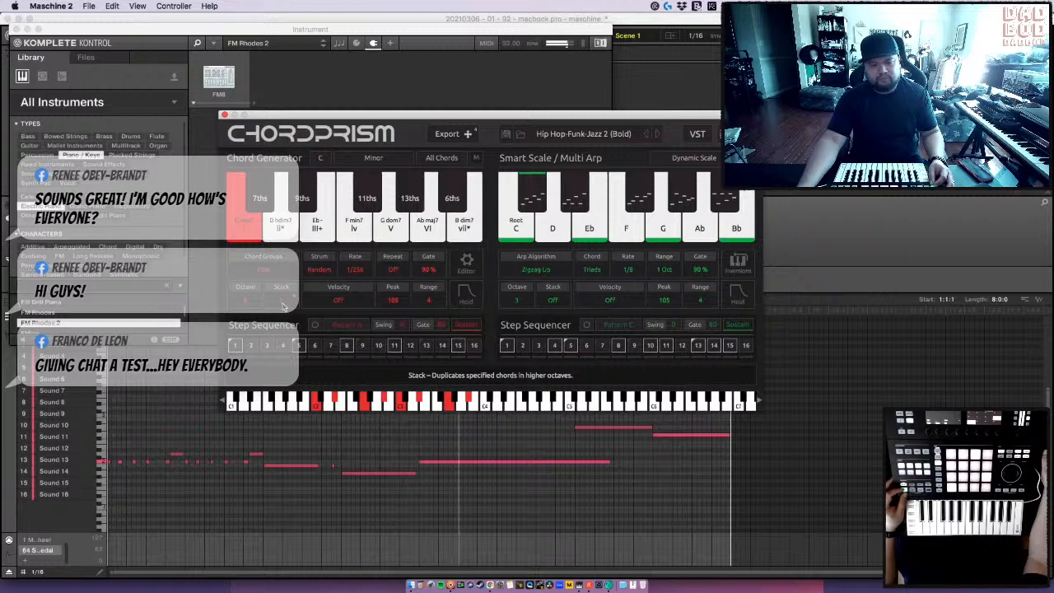
click(284, 306)
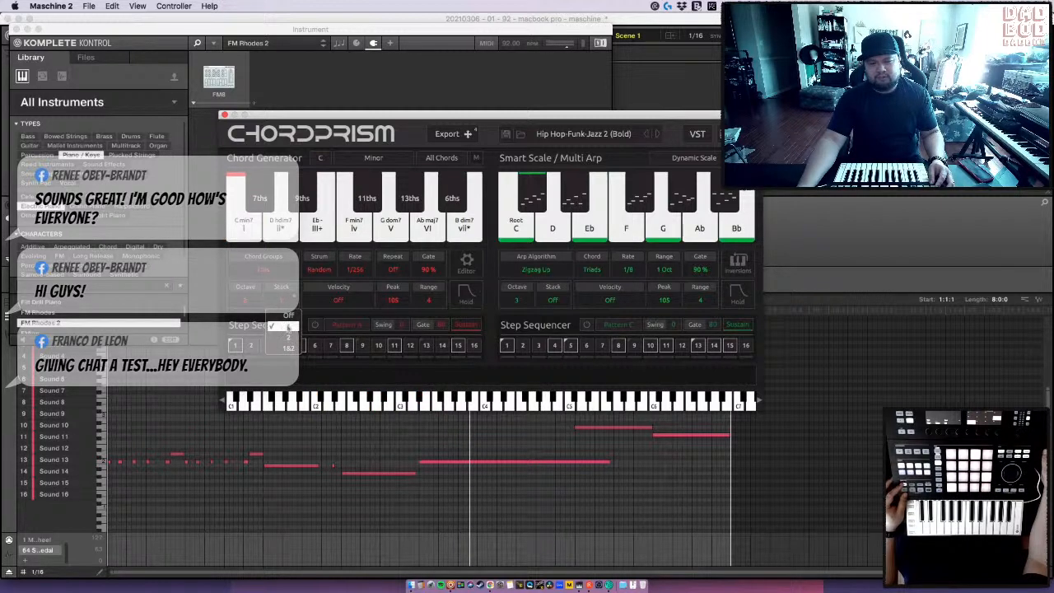
click(287, 327)
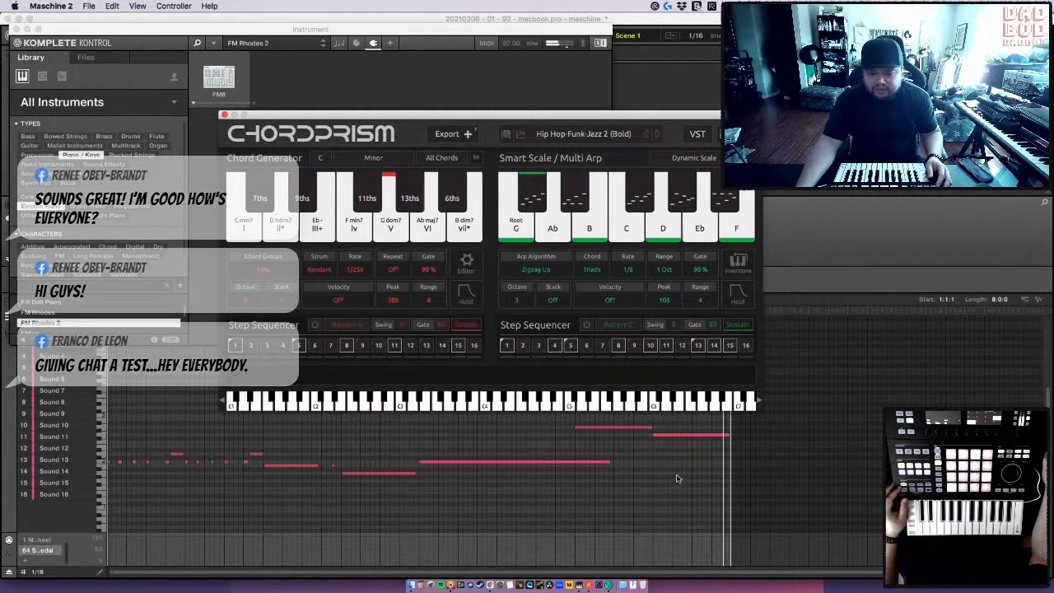
- Select the last long note of the chord pattern and compare its MIDI control-change lane with the modulation lane
click(668, 435)
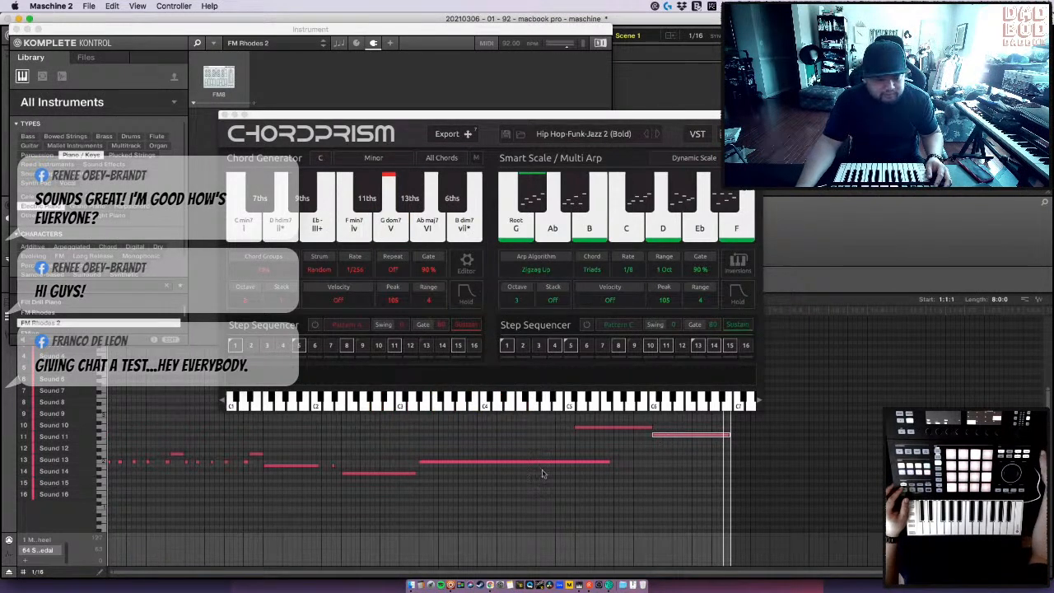
click(8, 558)
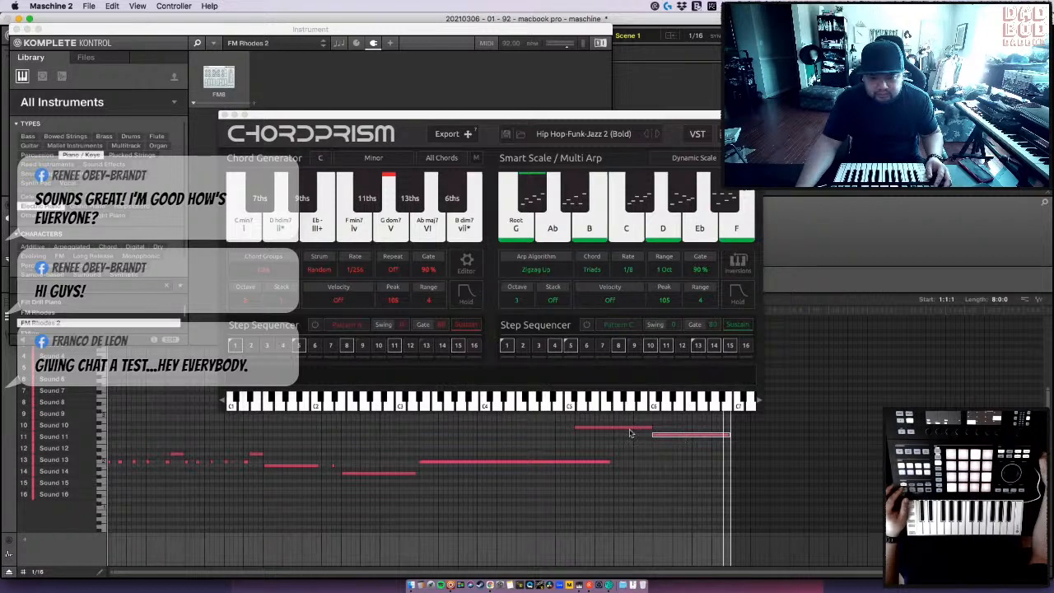
scroll(701, 456, up, 2)
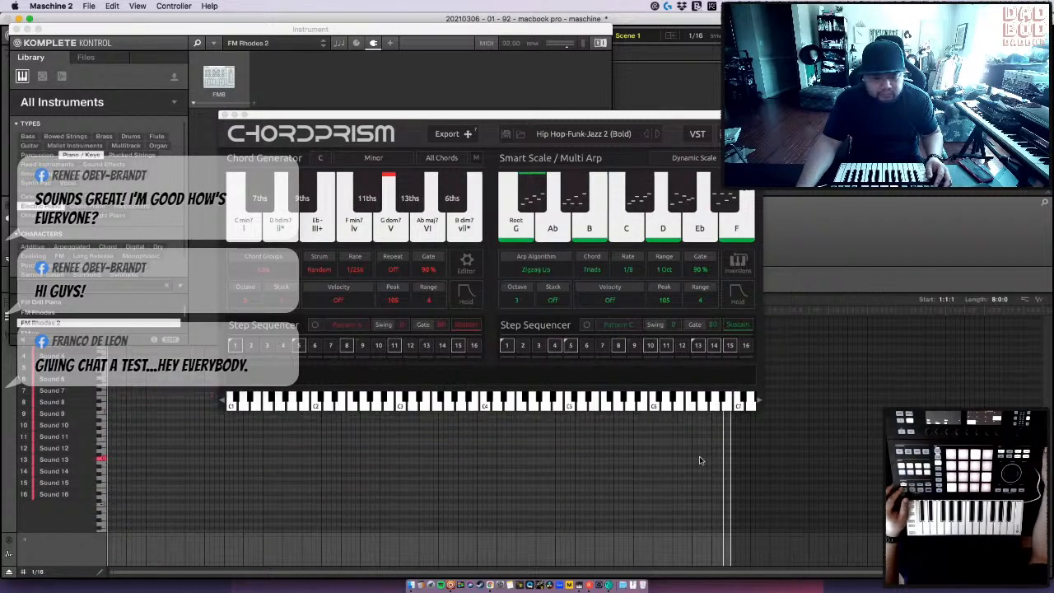
click(691, 450)
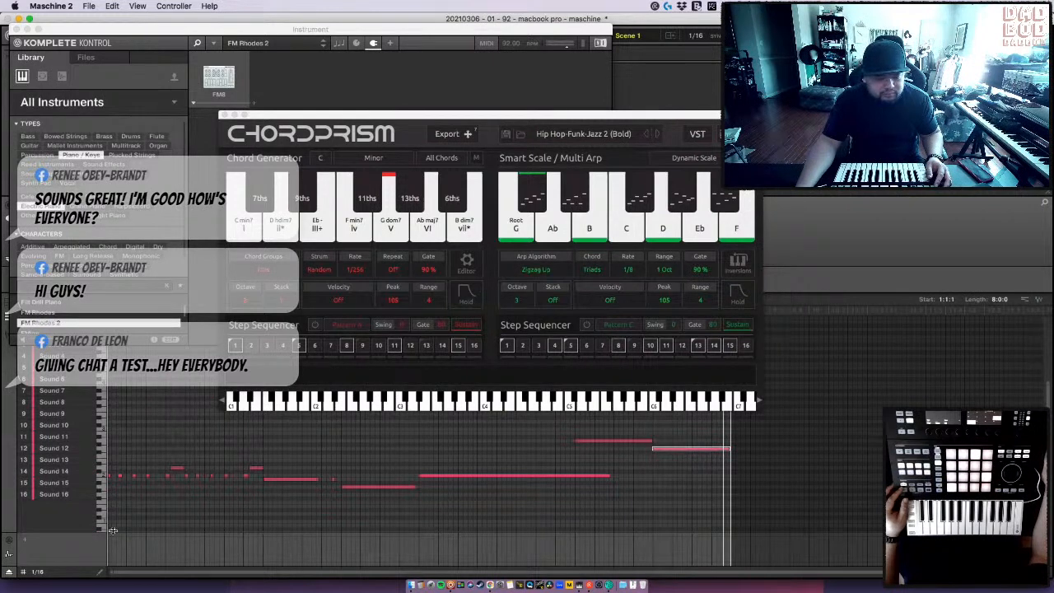
click(9, 543)
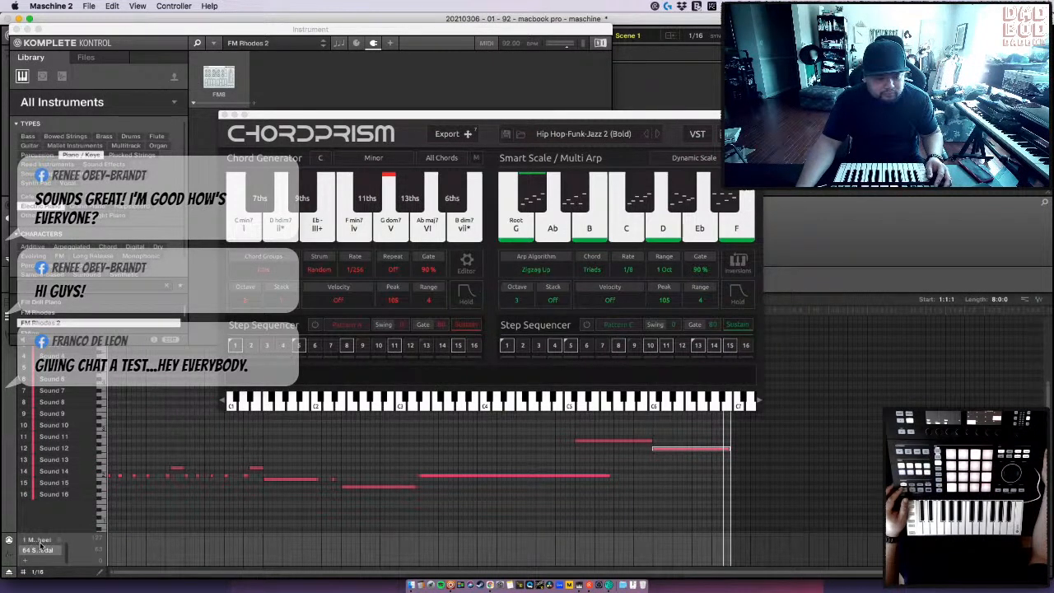
click(25, 560)
click(9, 554)
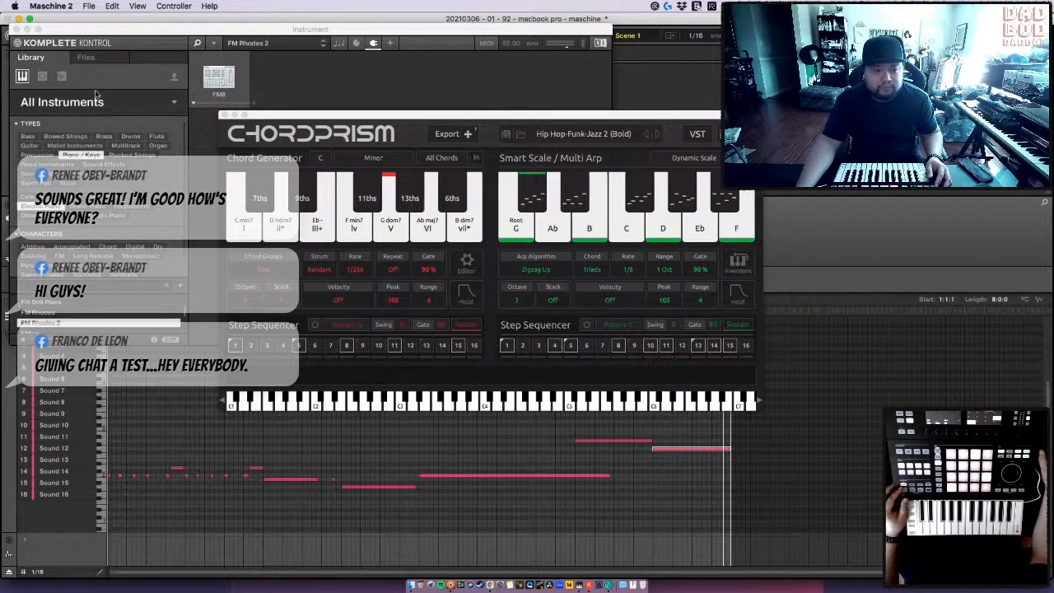
- Clear the Komplete Kontrol and Chord Prism windows off the pattern editor and select the pattern's last long note
drag(134, 33, 1053, 288)
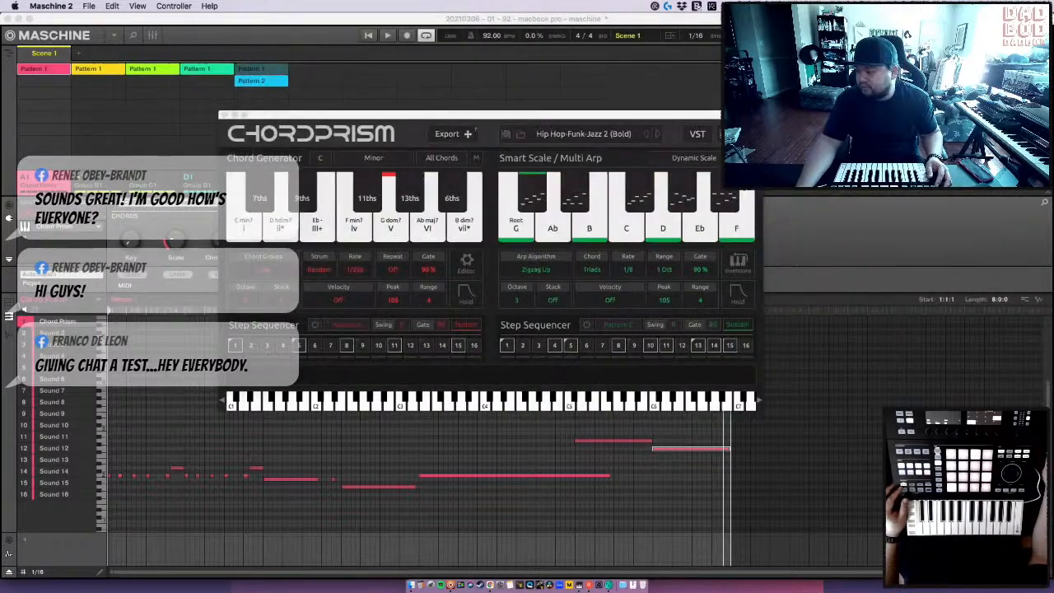
click(225, 115)
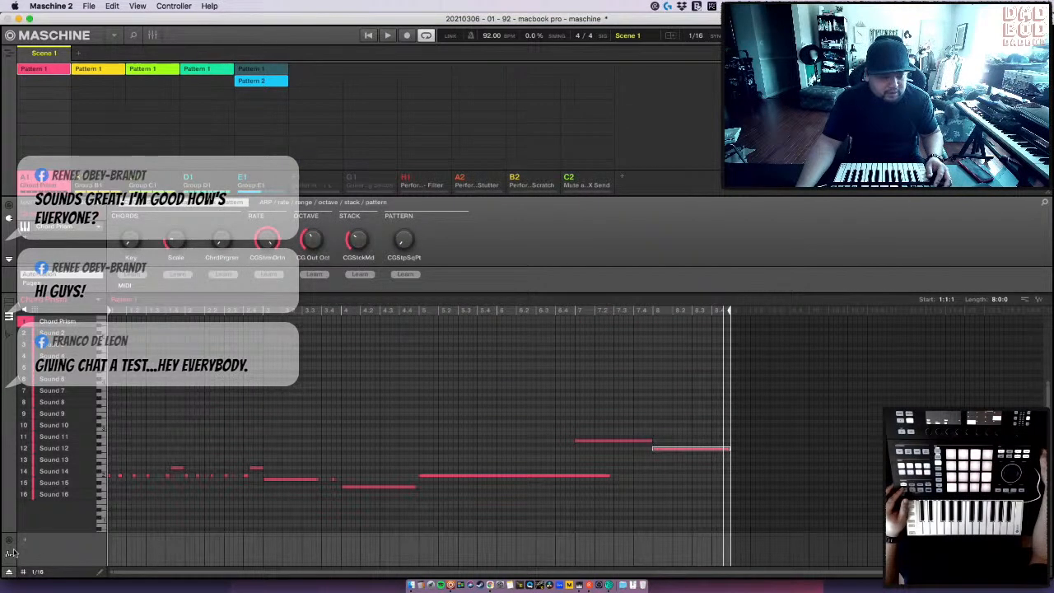
drag(621, 419, 635, 458)
click(695, 450)
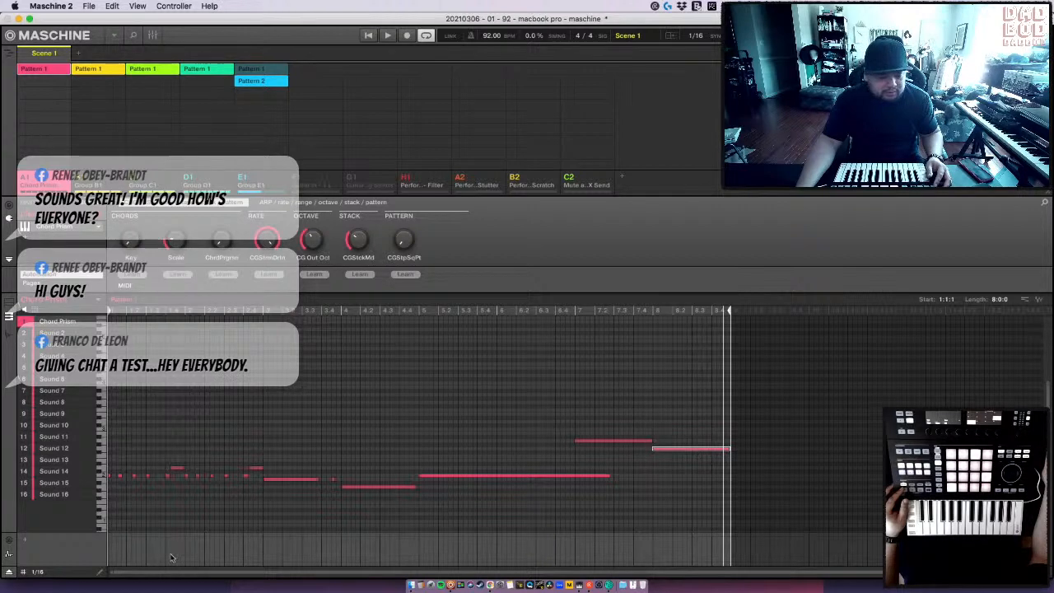
- Open the control lane beneath the Chord Prism pattern and display the Velocity values of its notes
click(8, 545)
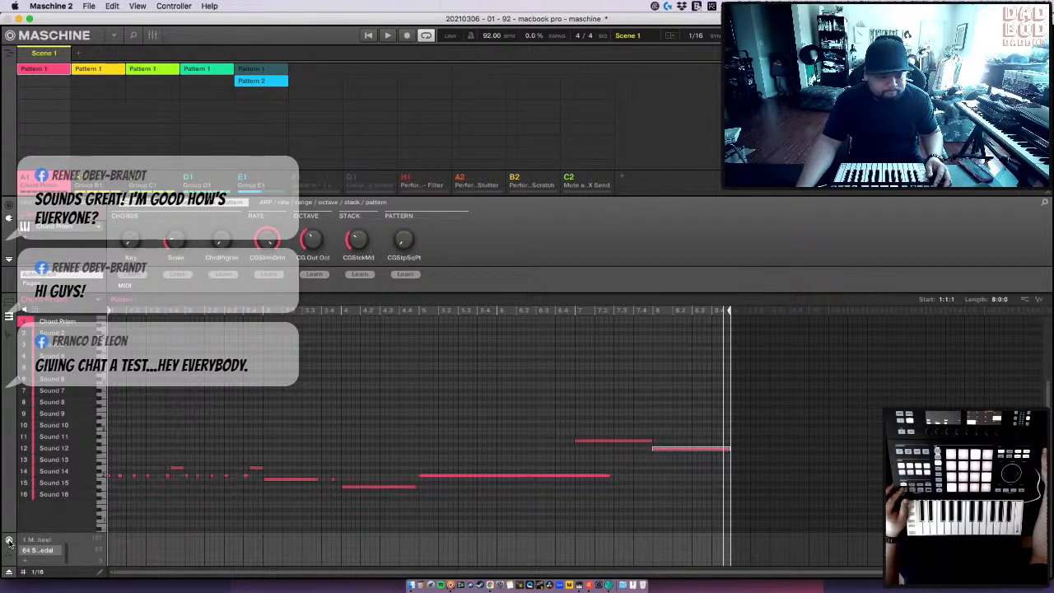
click(37, 549)
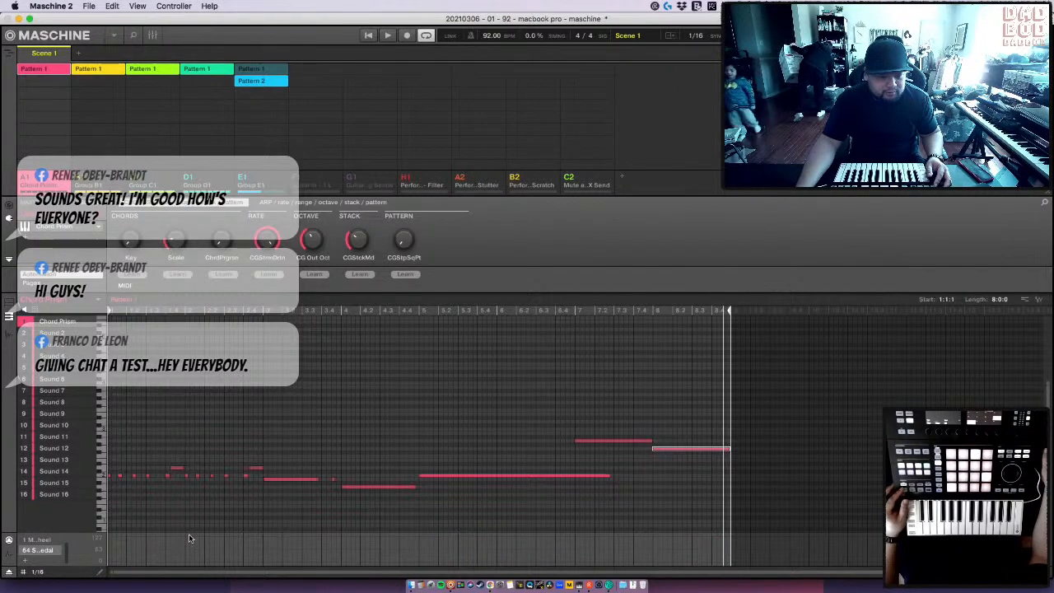
drag(193, 571, 193, 571)
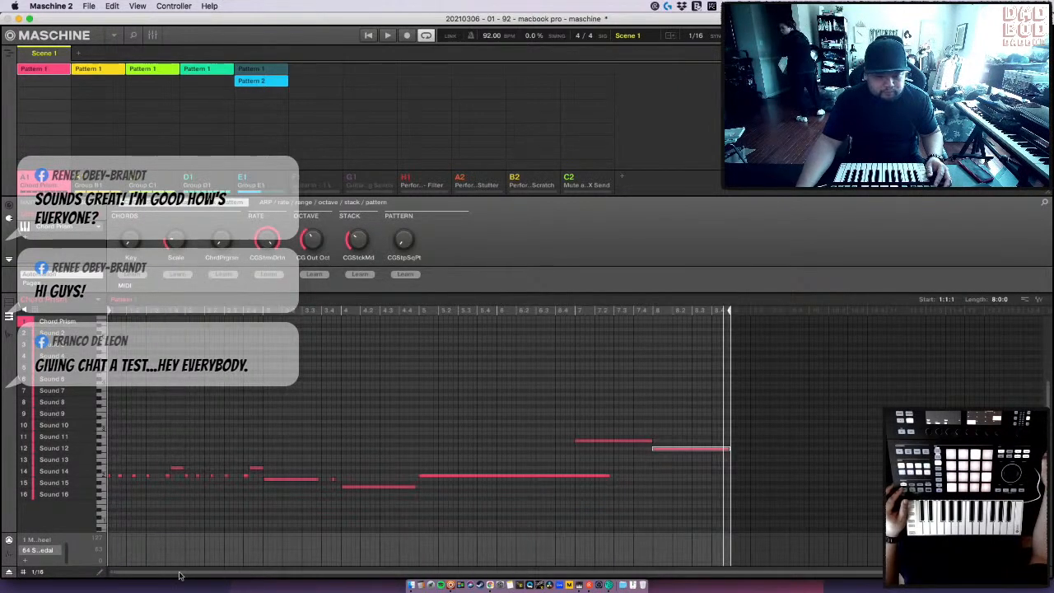
scroll(45, 550, up, 1)
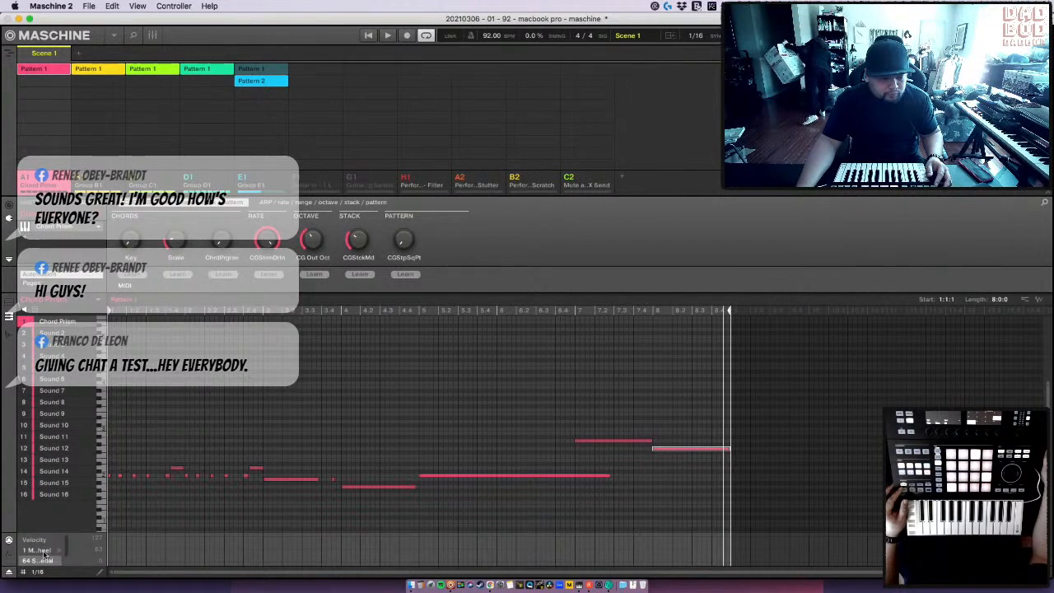
click(37, 540)
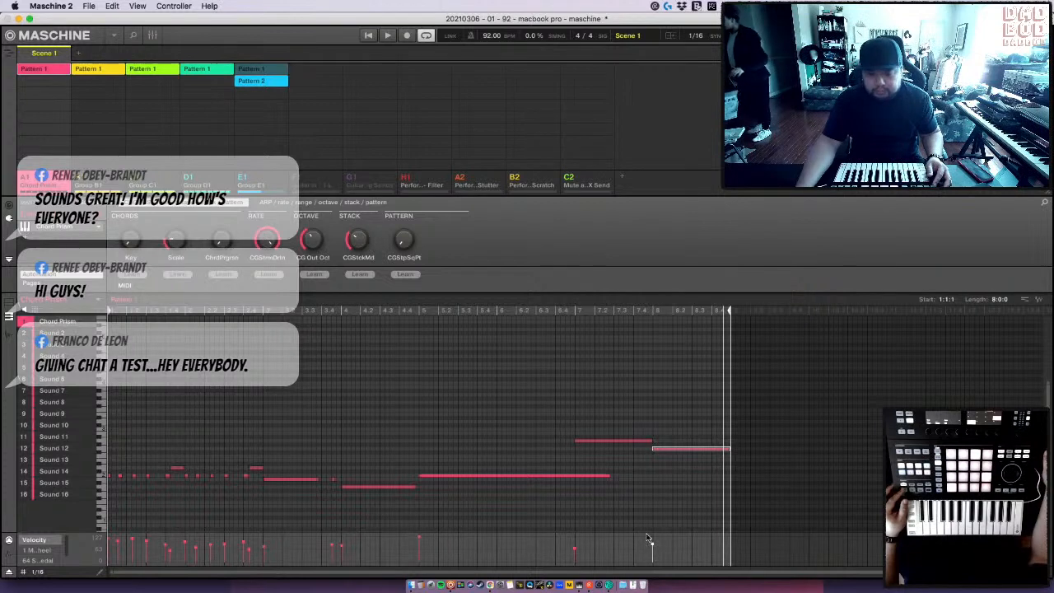
- Play back the pattern, open the Chord Prism plugin window and place it clear of the sound list
key(space)
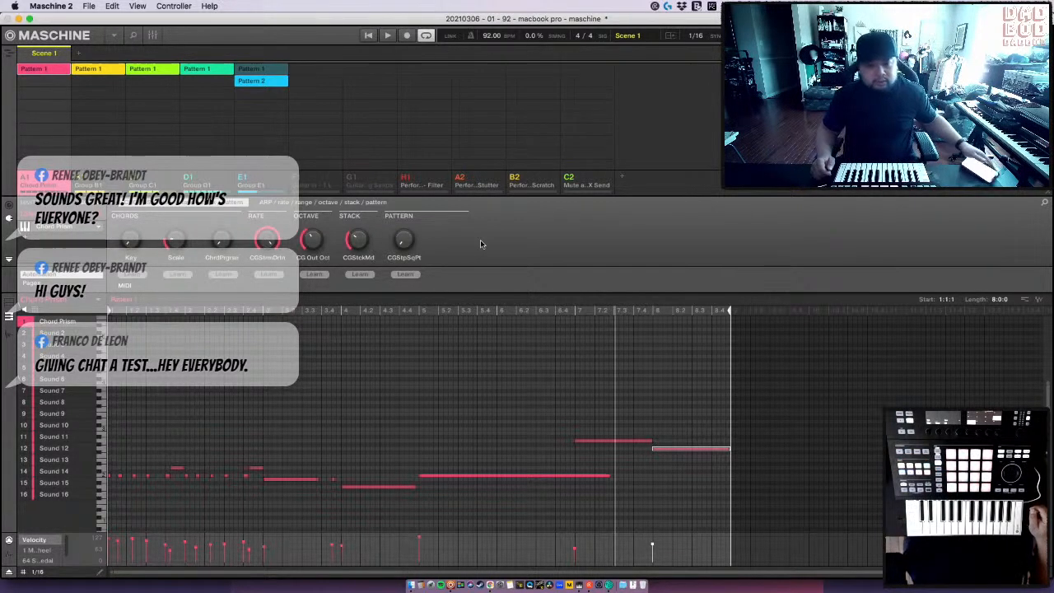
key(space)
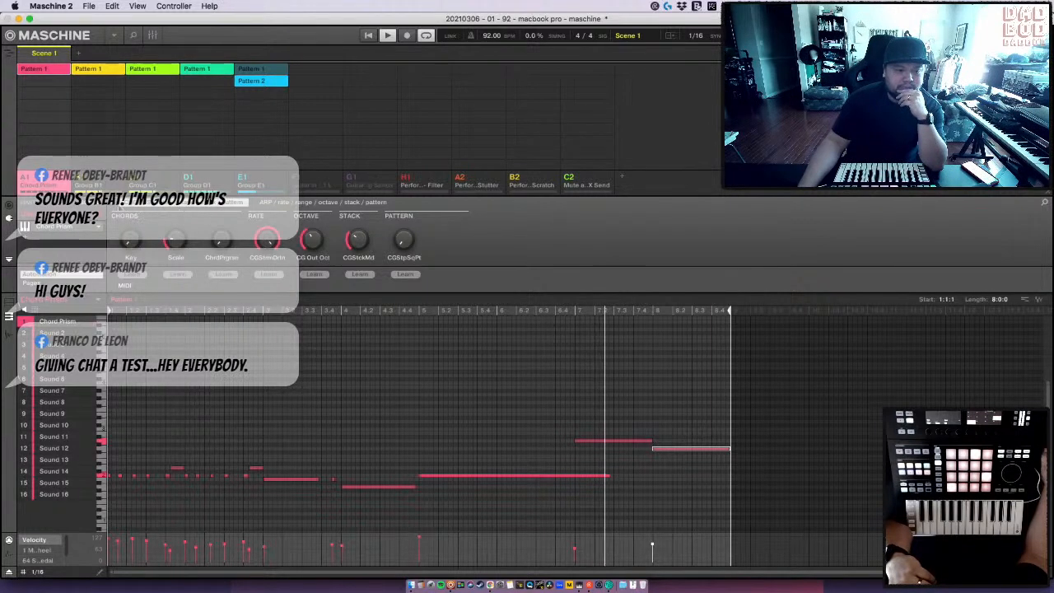
click(114, 204)
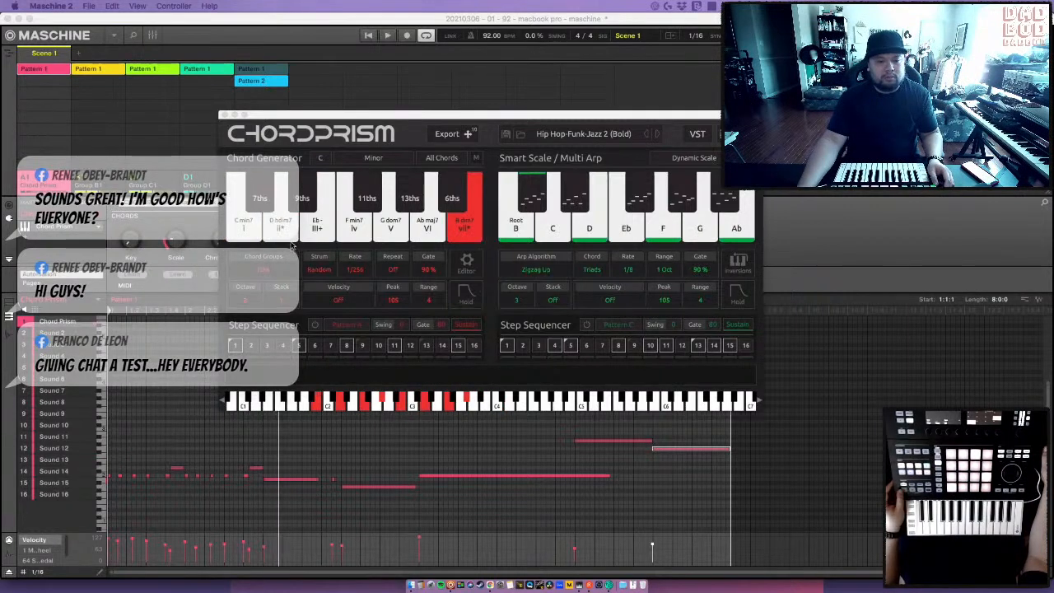
drag(311, 118, 571, 235)
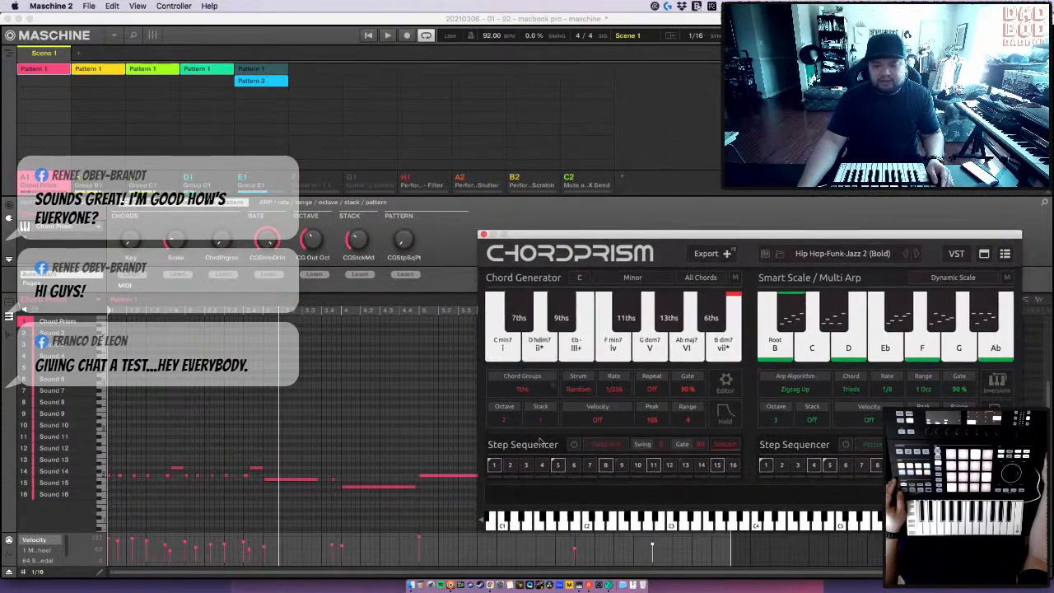
- Try the Chord Generator's Stack at 2 and at 1&2 during playback, and return it to 1
click(535, 424)
click(543, 457)
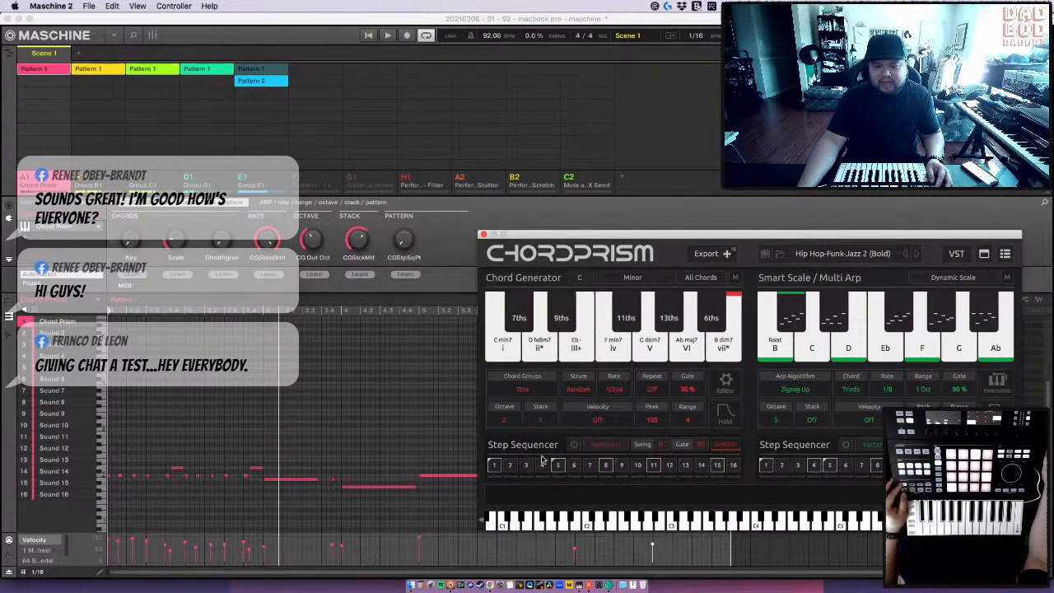
key(space)
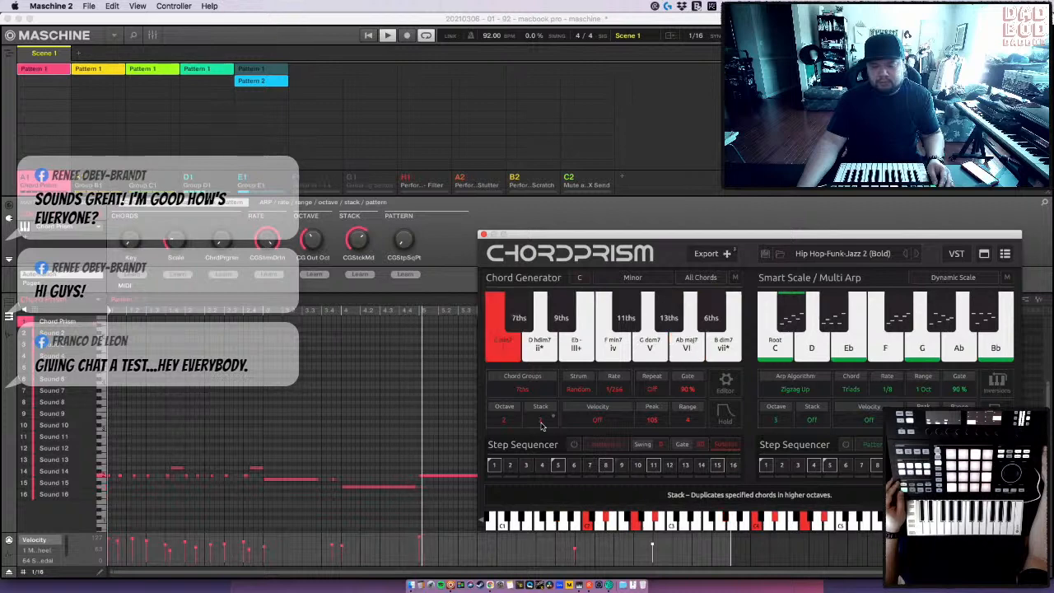
click(541, 421)
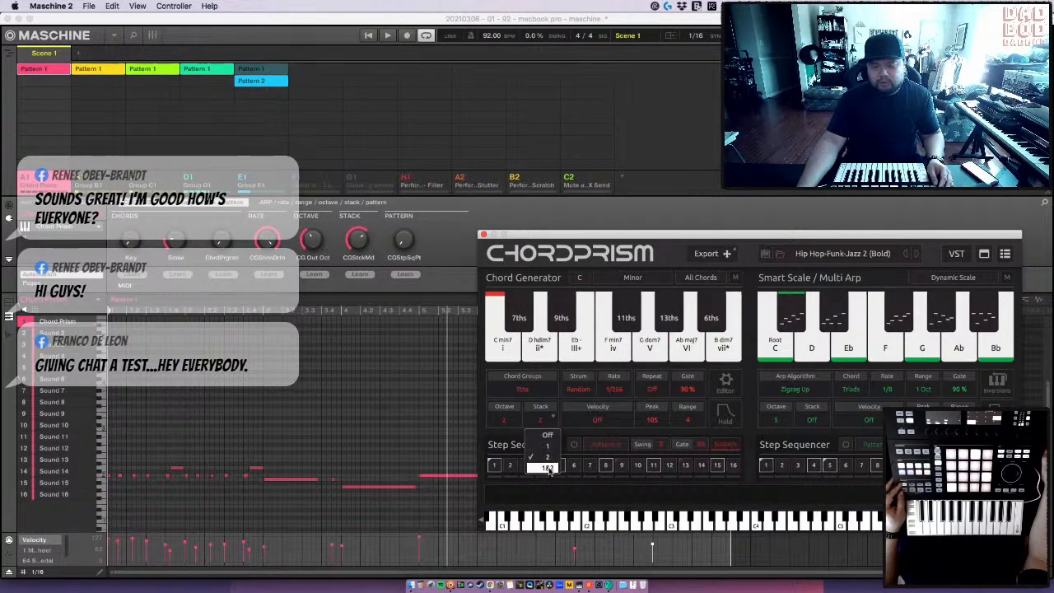
click(547, 468)
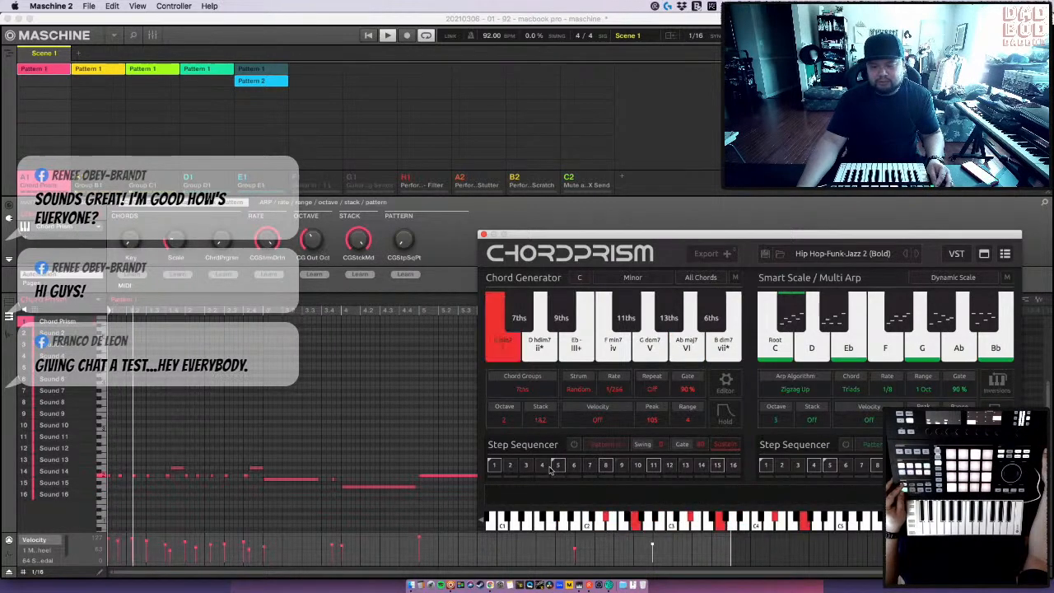
click(542, 422)
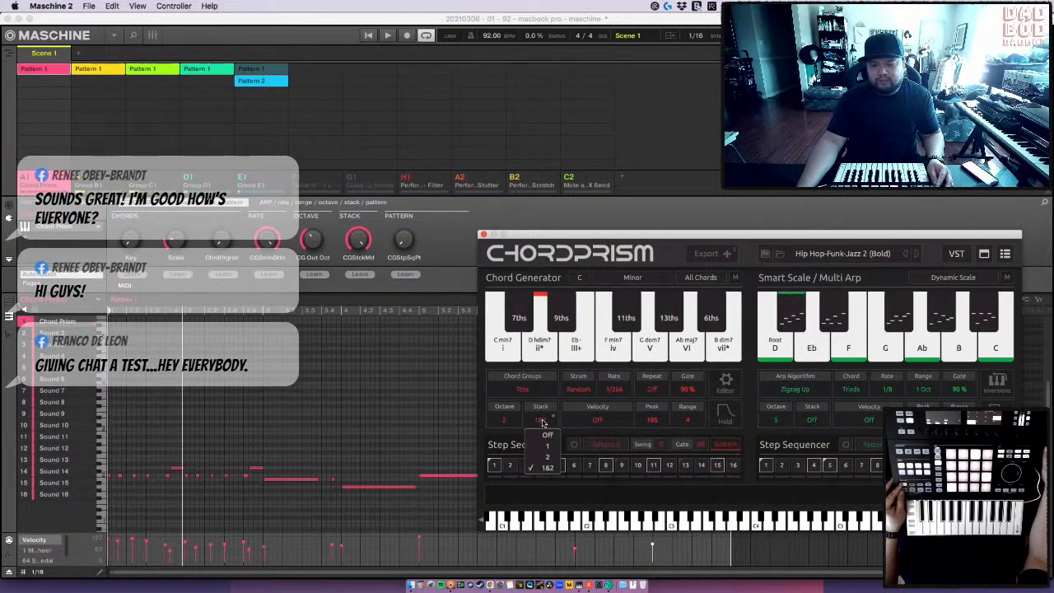
click(549, 445)
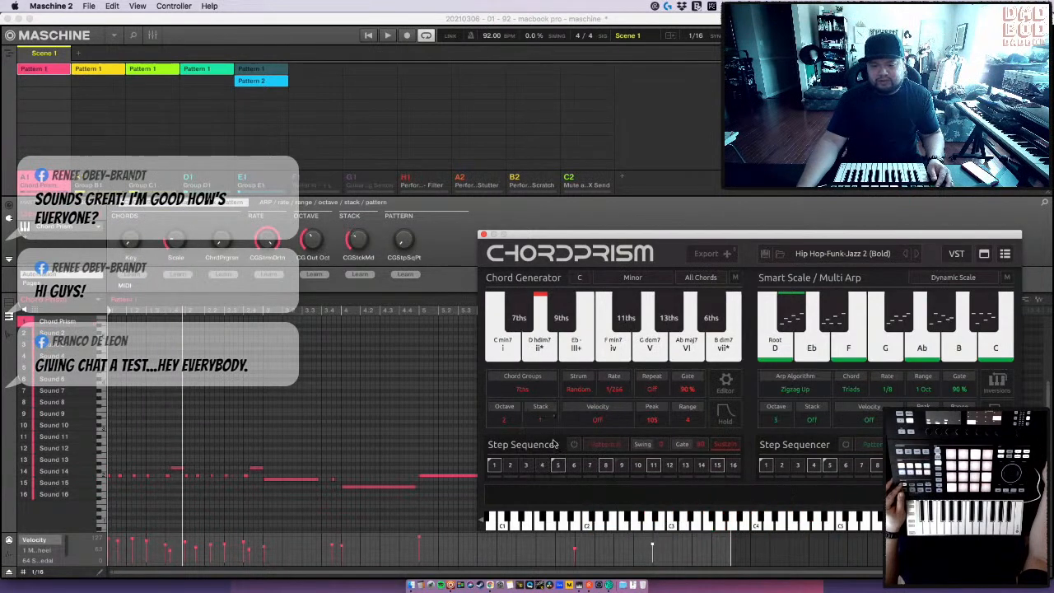
- Try the Chord Generator at Octave 1 while the pattern plays, and return it to Octave 2
click(504, 419)
click(510, 468)
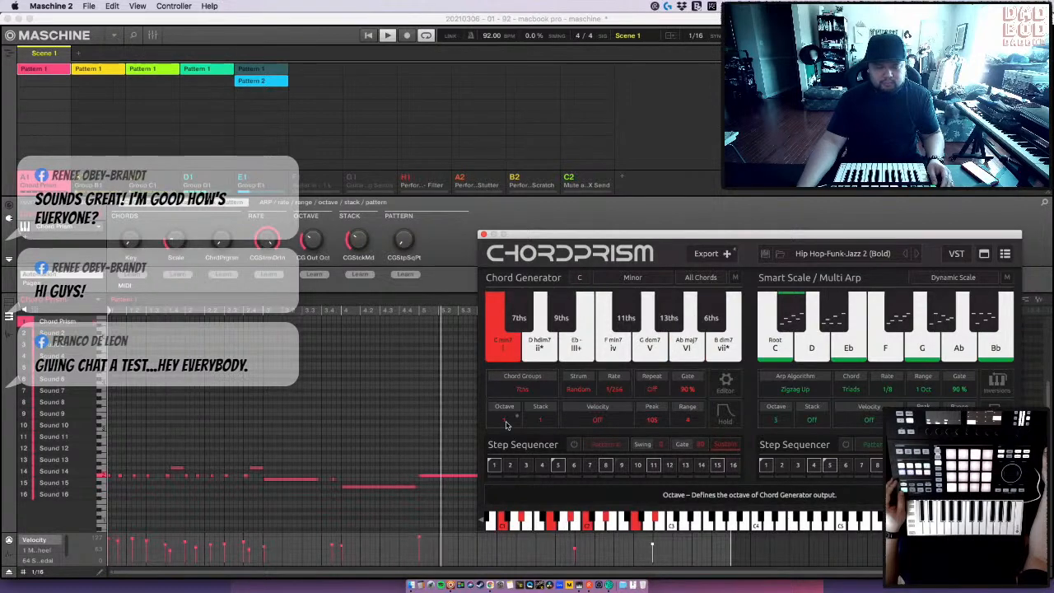
click(505, 421)
click(509, 479)
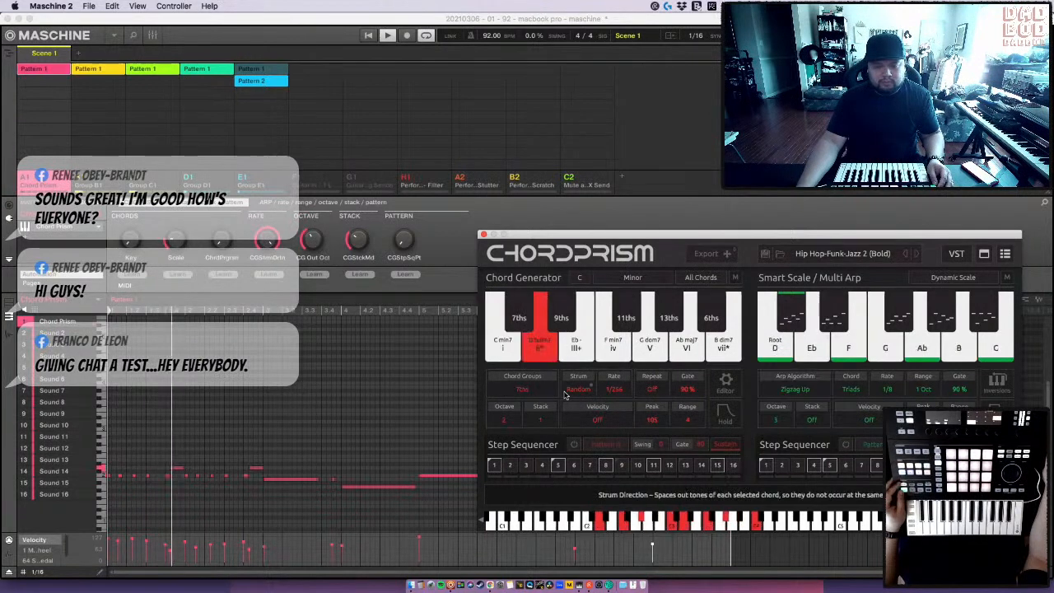
- Try the 7ths (open voicings) chord group with Octave 1, and set the octave back to 2
click(522, 390)
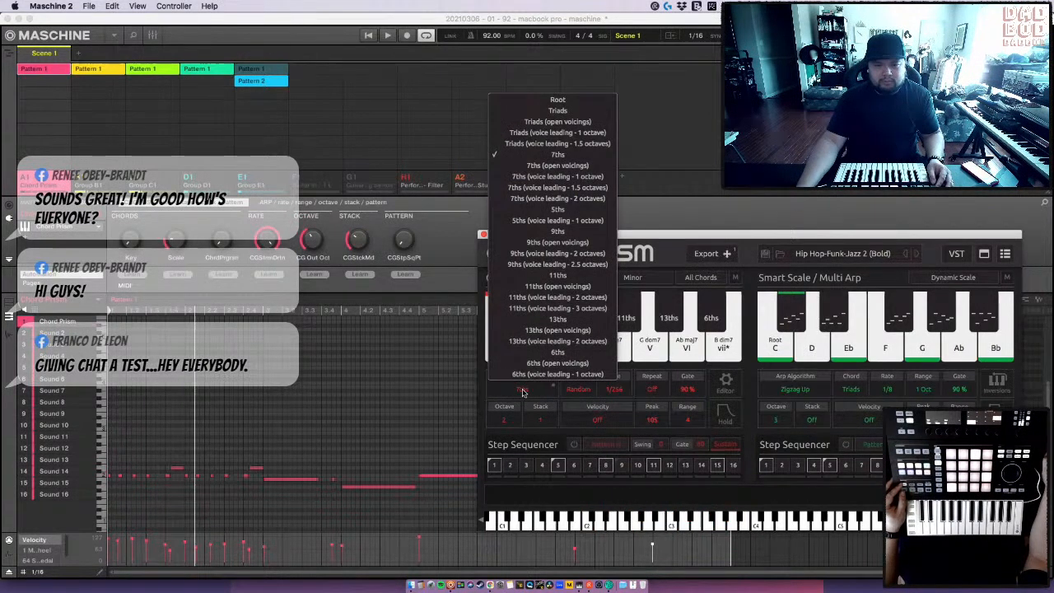
click(547, 164)
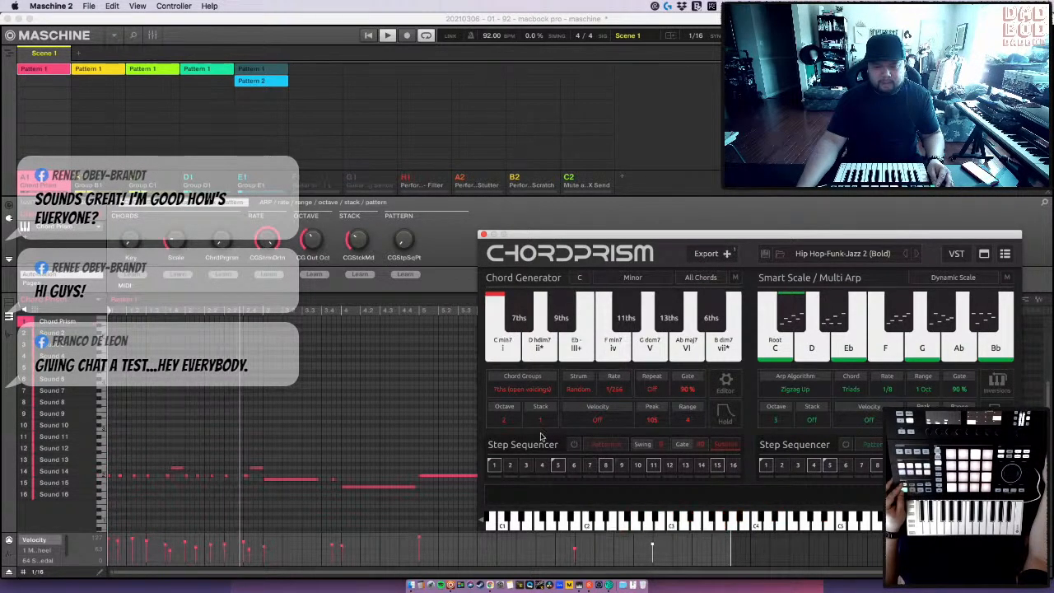
click(505, 421)
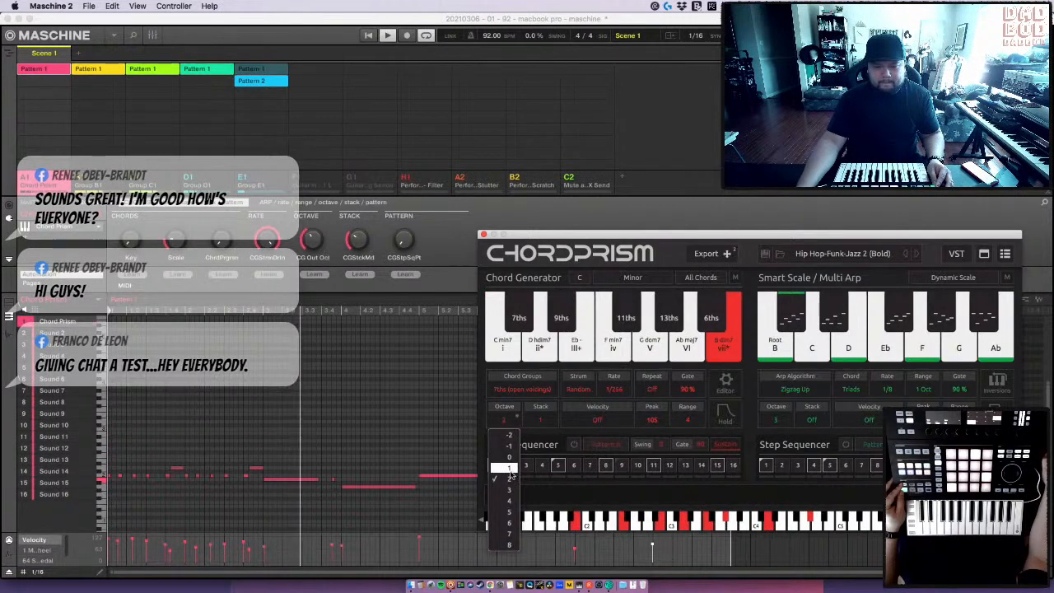
click(511, 436)
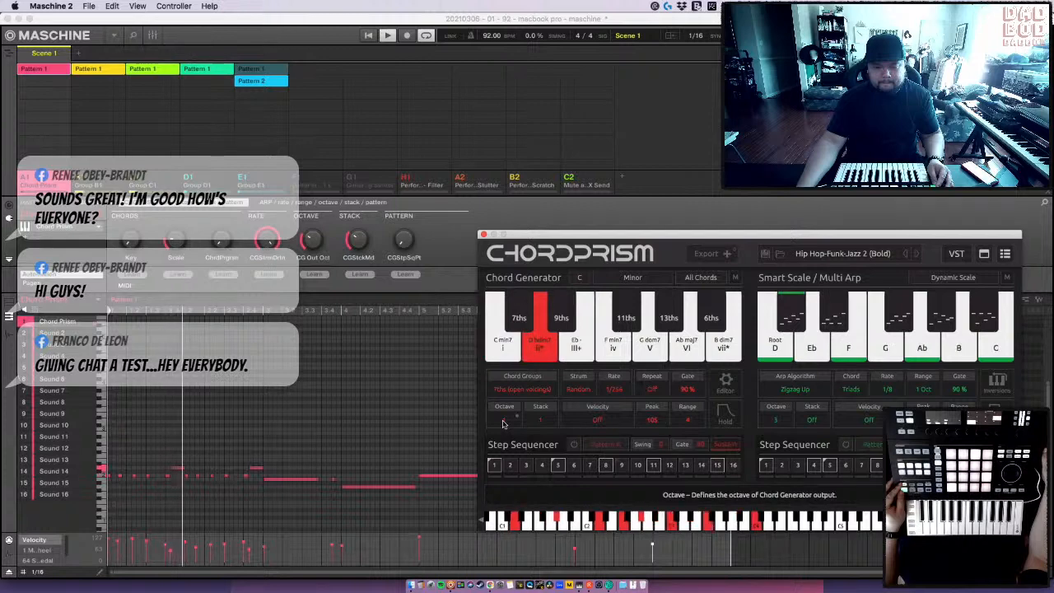
click(504, 421)
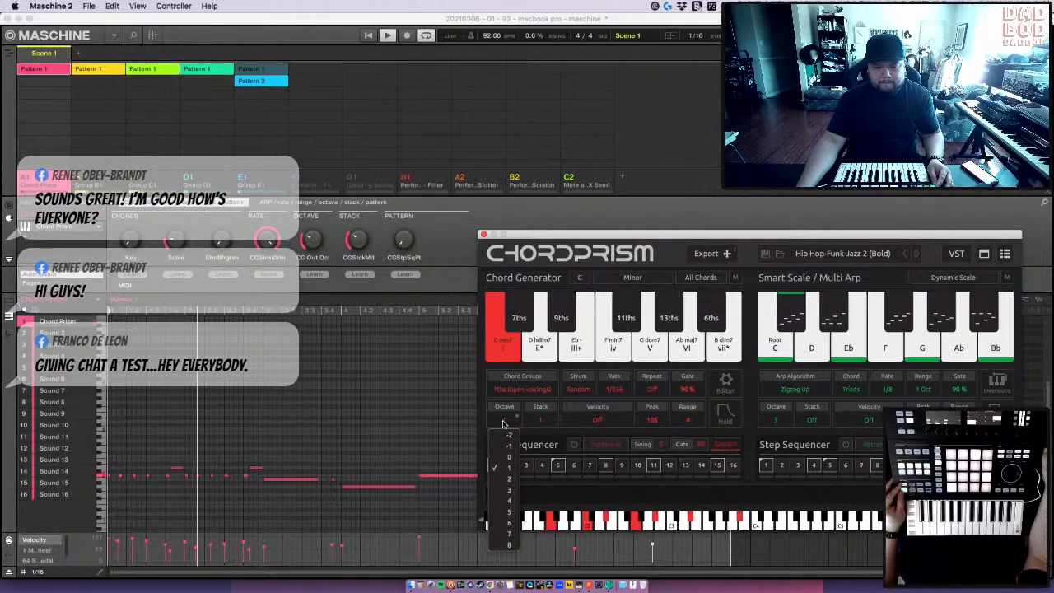
click(510, 479)
- Try the 7ths (voice leading - 1 octave) chord group, and return the chord group to plain 7ths
click(516, 391)
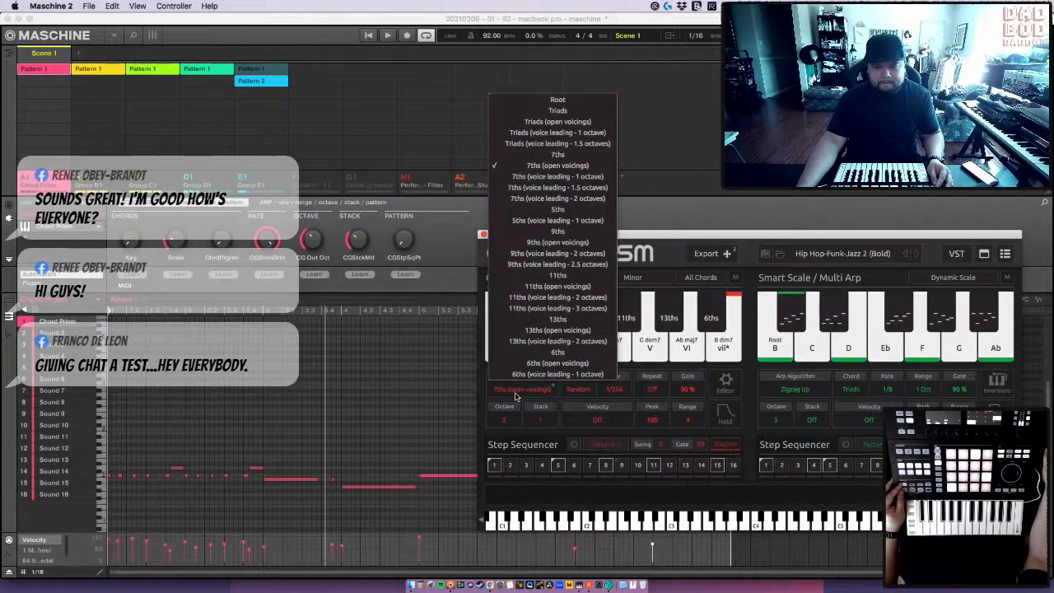
click(535, 178)
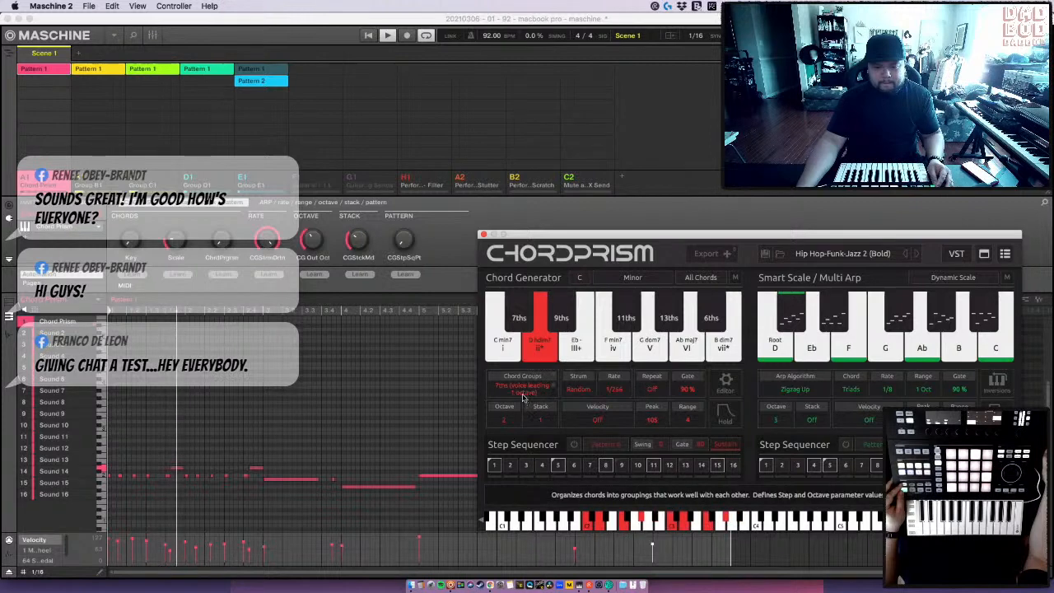
click(531, 394)
click(547, 154)
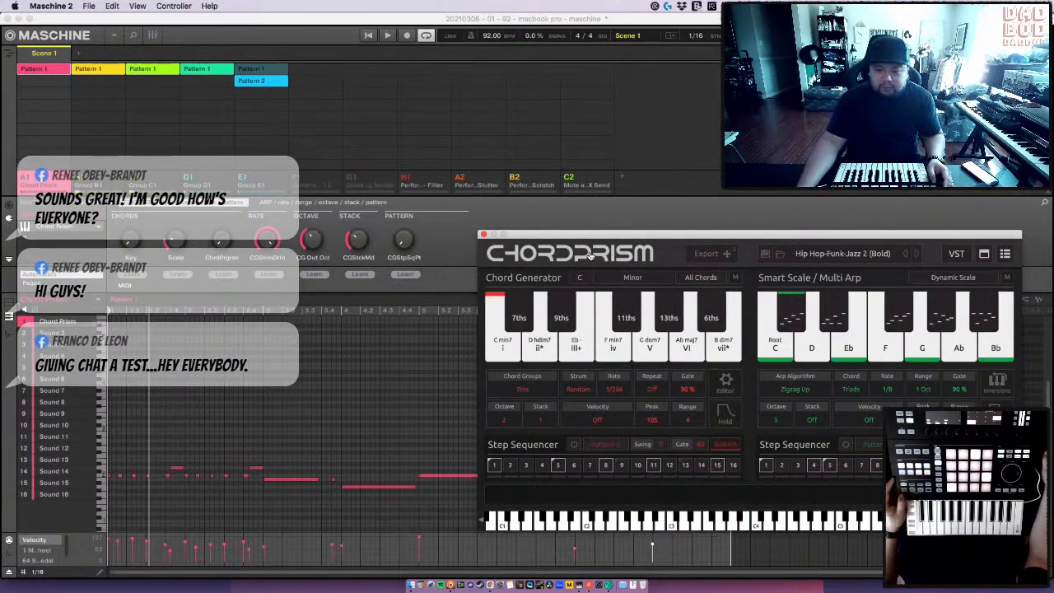
- Bring the Komplete Kontrol window with FM Rhodes 2 on screen, view it alongside Chord Prism, and close it
mouse_move(587, 239)
mouse_down()
mouse_move(544, 153)
mouse_move(603, 236)
mouse_up()
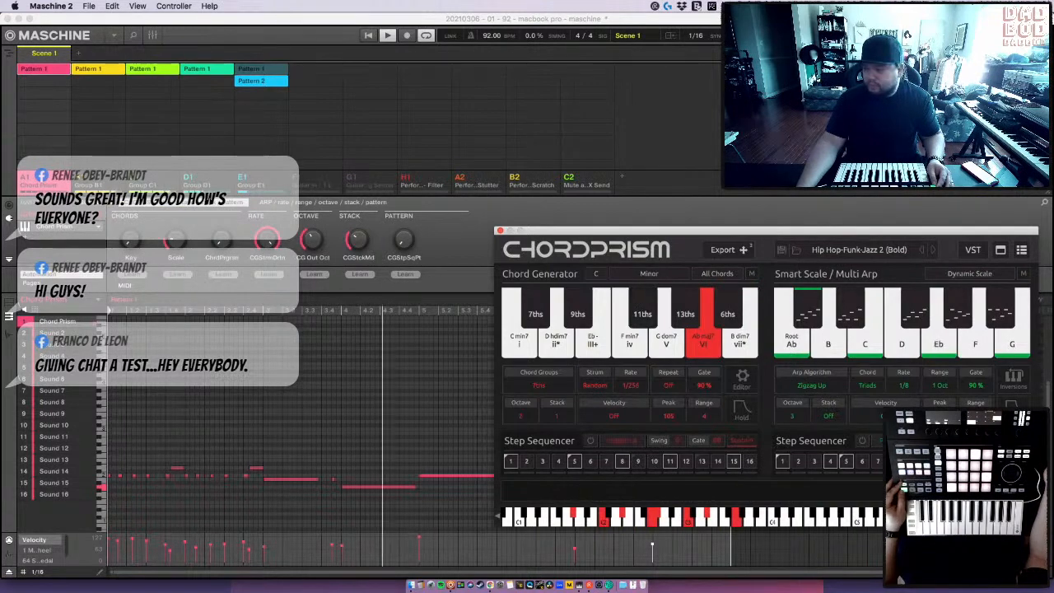
drag(1053, 41, 310, 82)
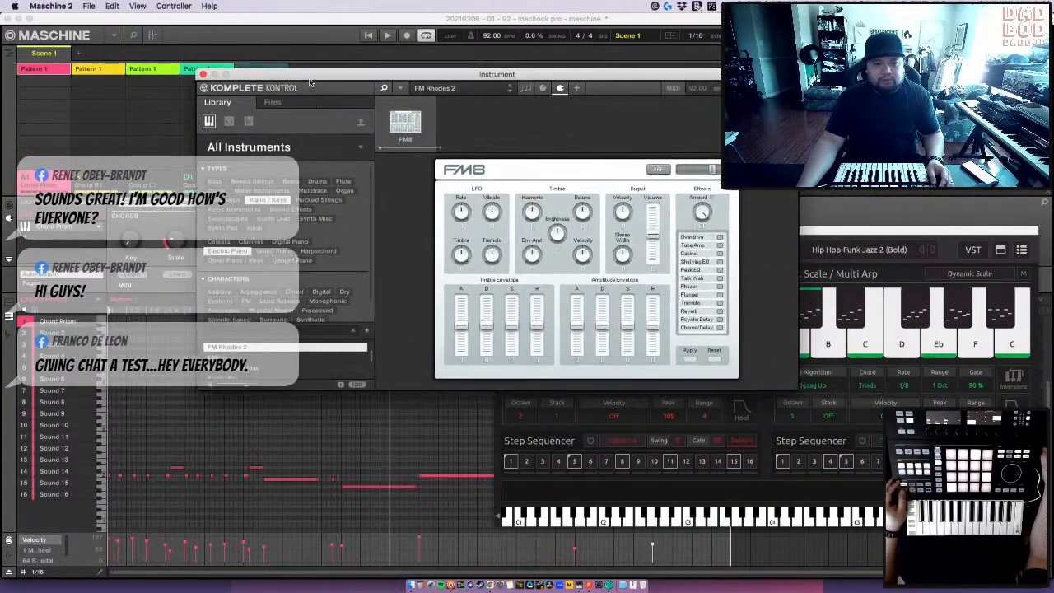
click(938, 237)
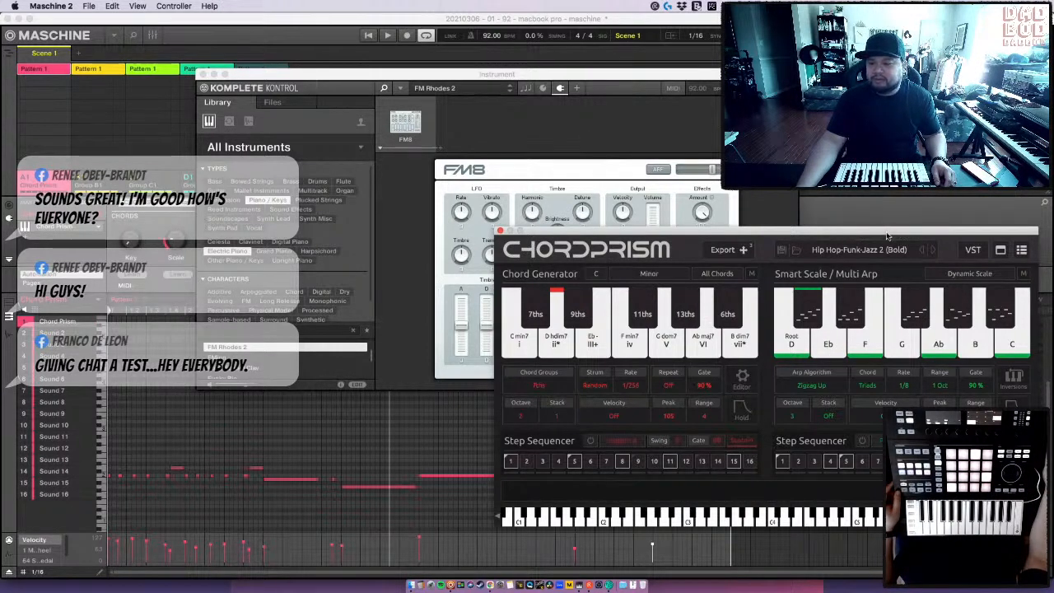
drag(882, 233, 882, 232)
click(663, 117)
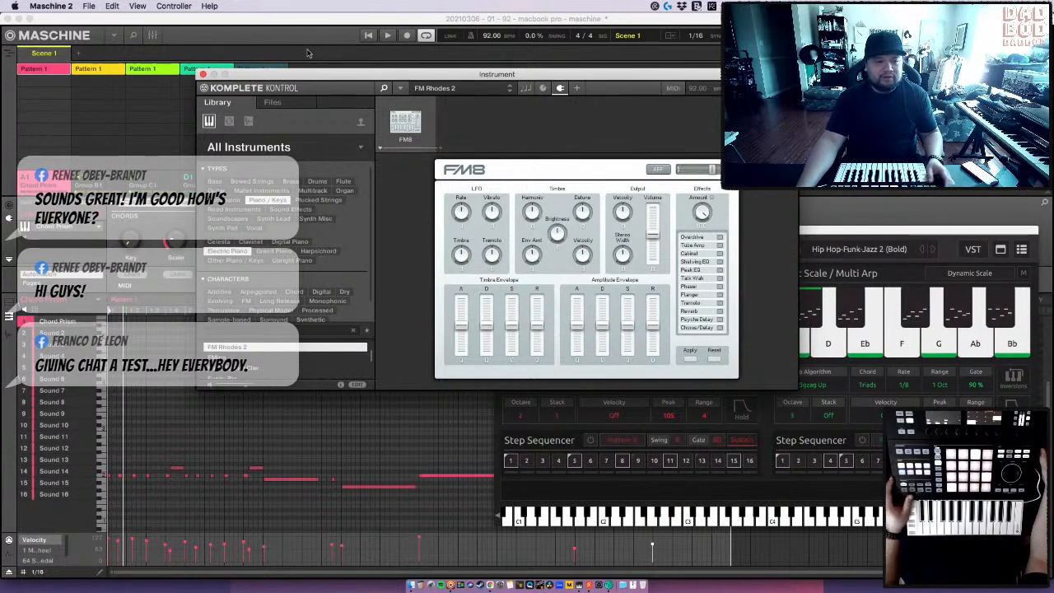
drag(321, 82, 295, 74)
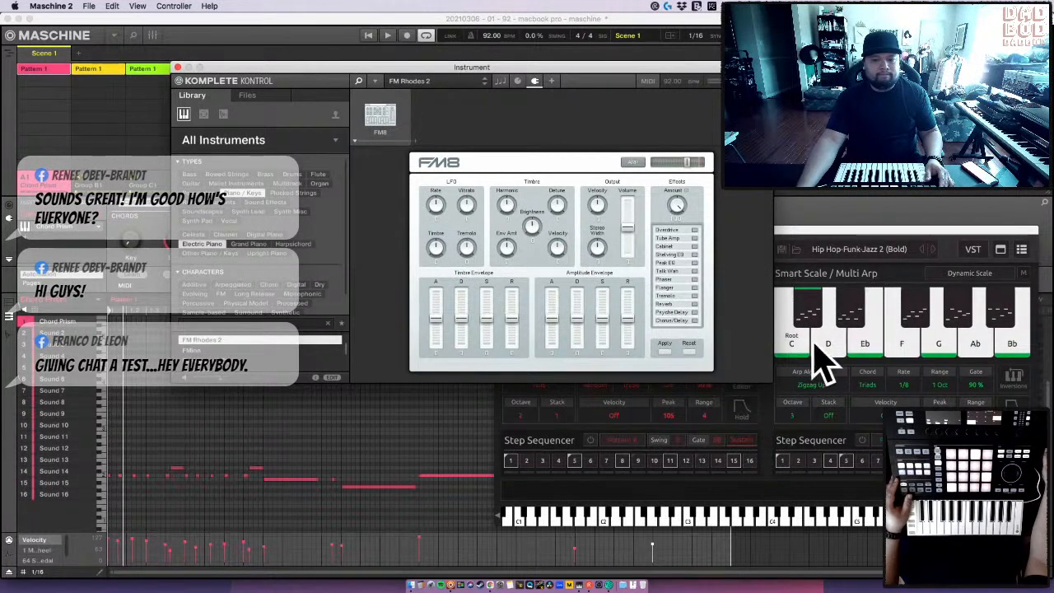
click(800, 234)
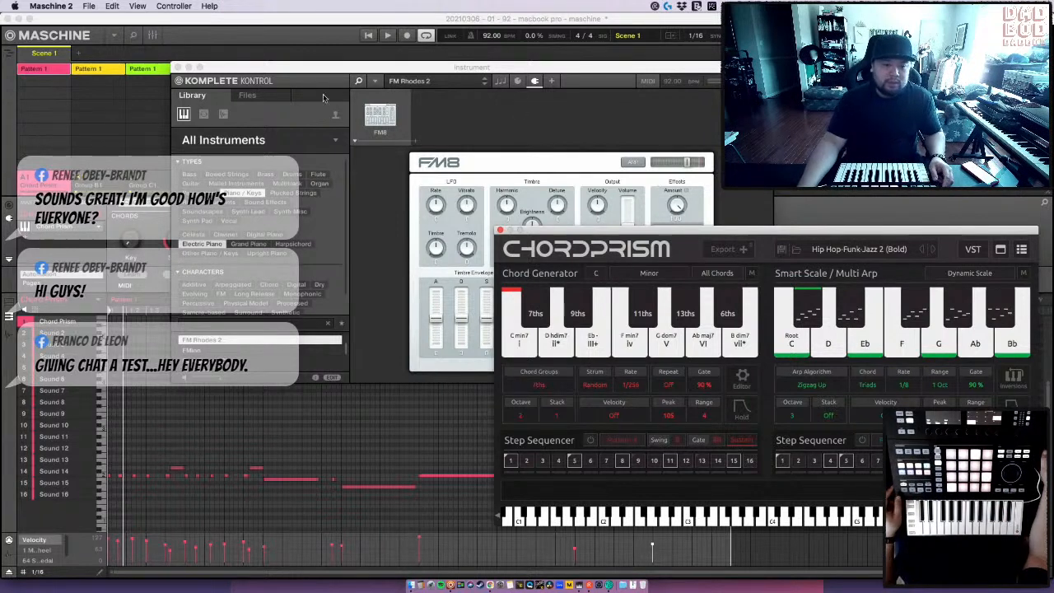
click(177, 67)
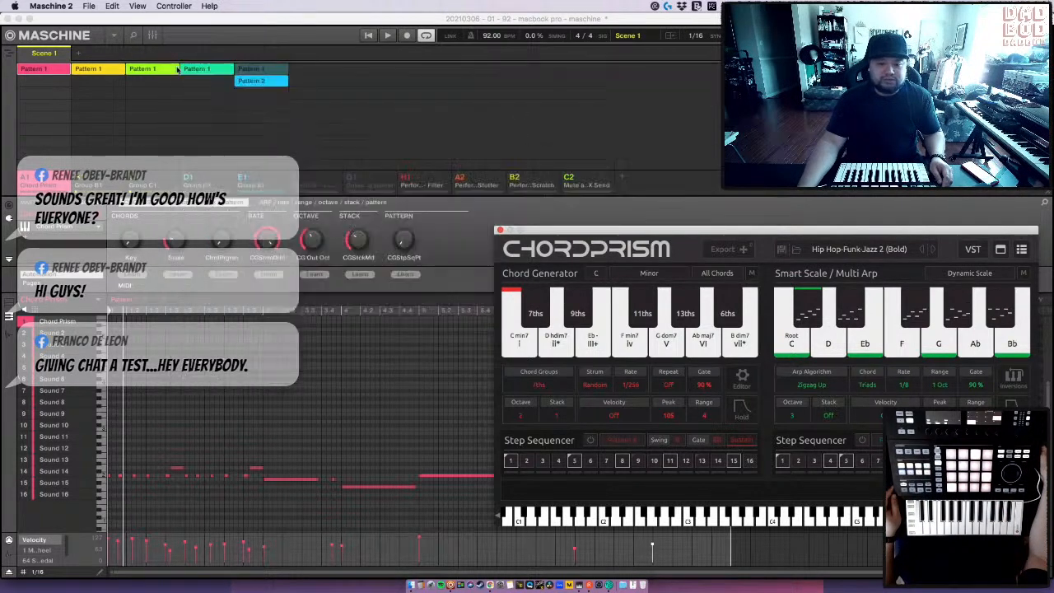
- Create Pattern 2 in the Chord Prism group and export the generated chords into it as MIDI
drag(679, 248, 495, 175)
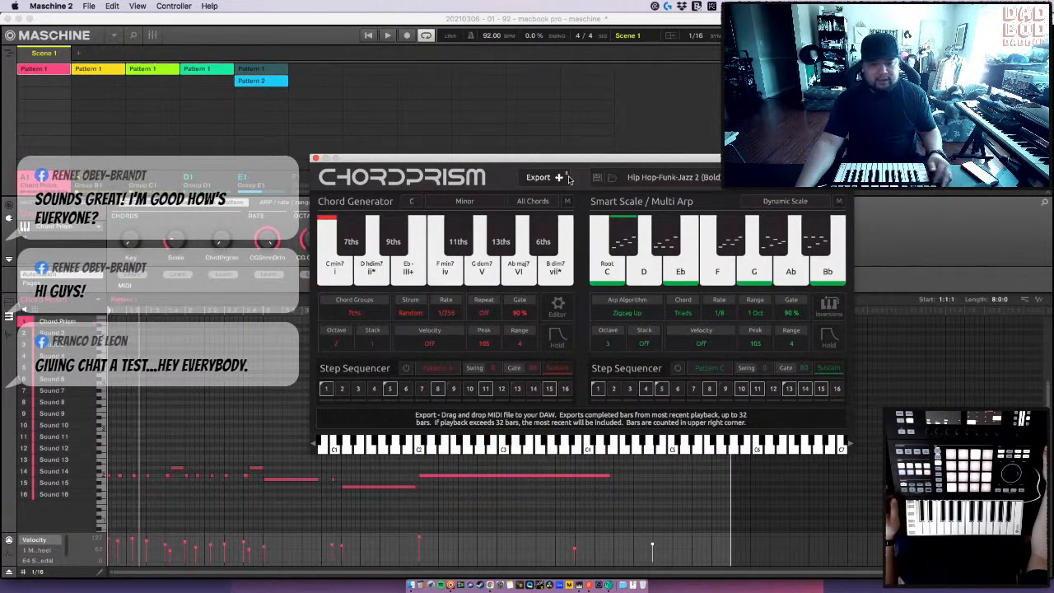
click(50, 106)
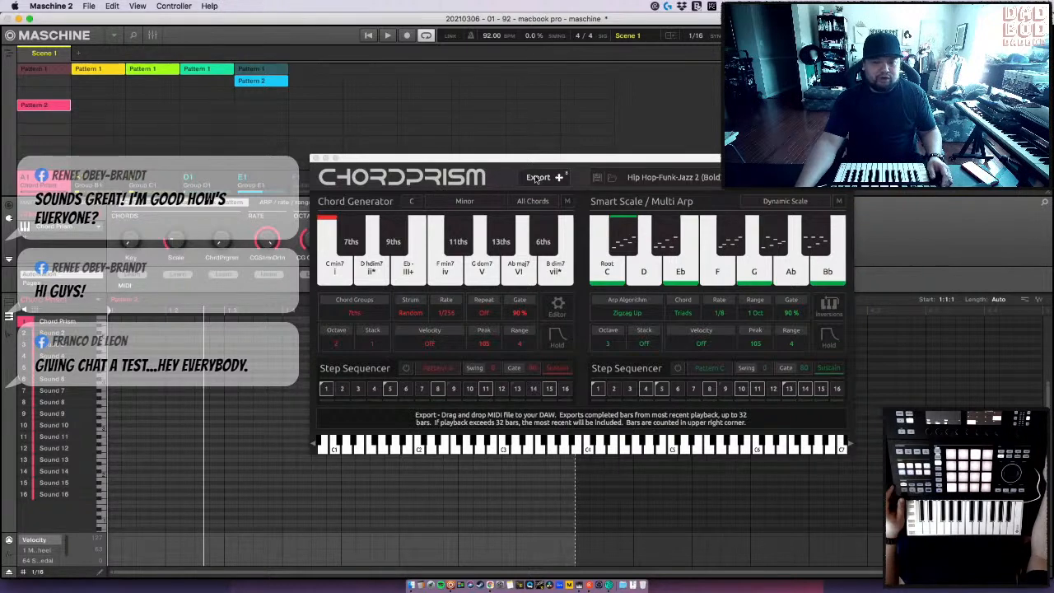
click(508, 181)
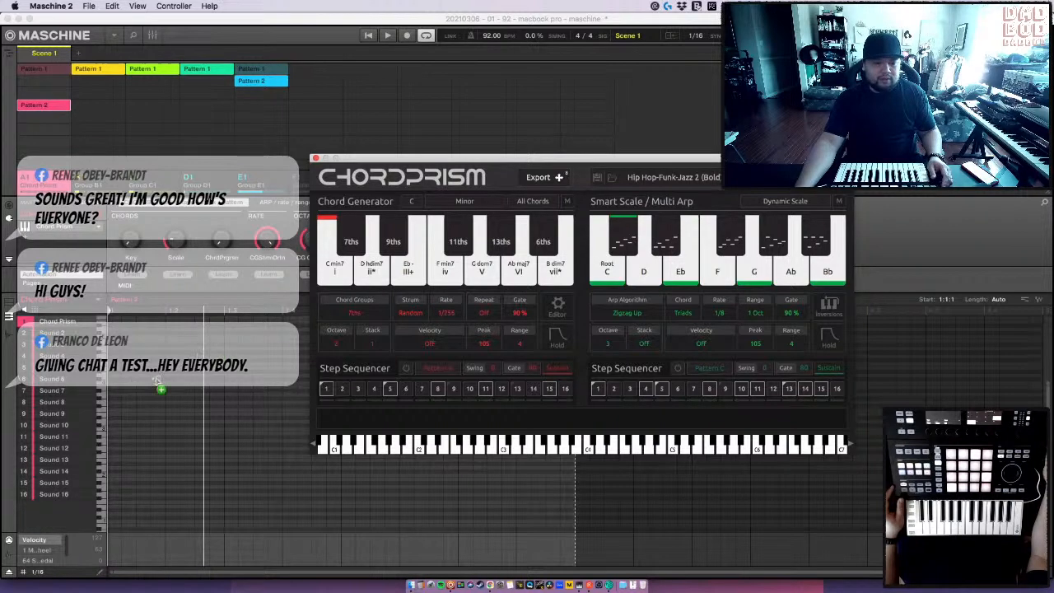
drag(144, 387, 141, 403)
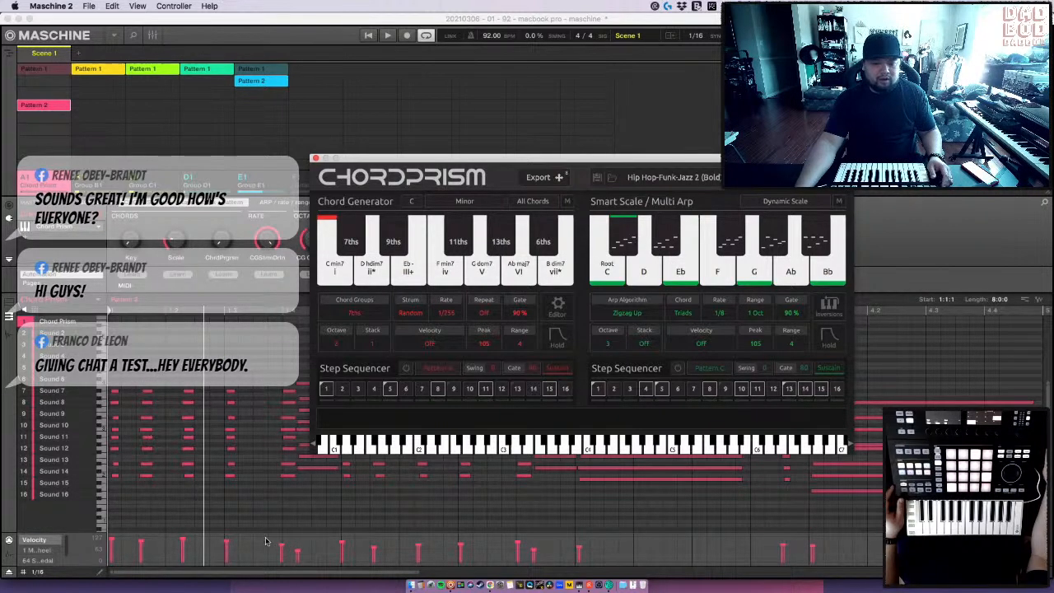
drag(235, 572, 235, 536)
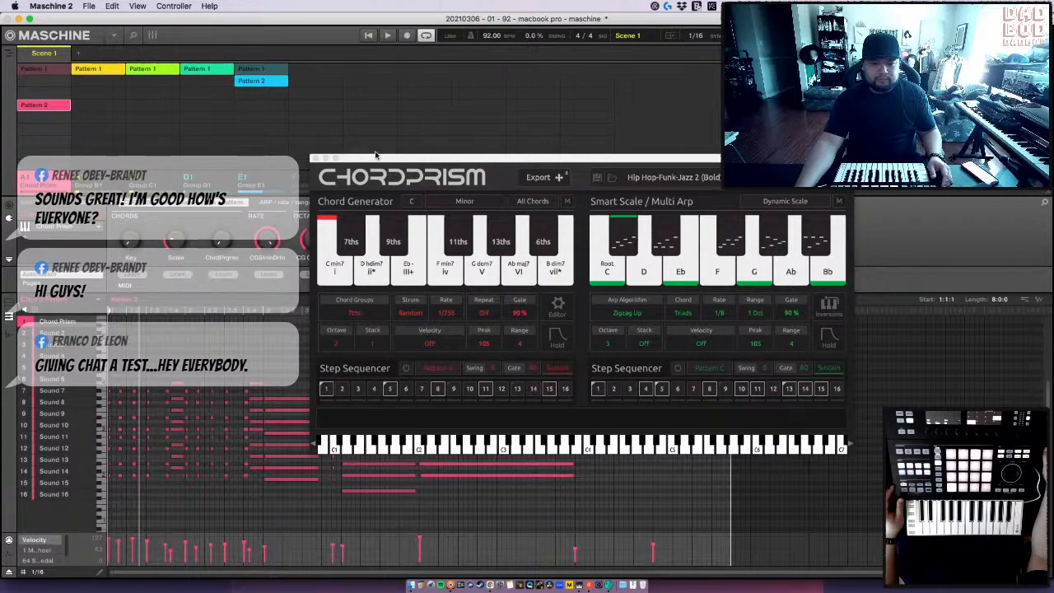
- Uncover the exported chord notes, review Chord Prism's chord group options, and keep the group at 7ths
drag(374, 155, 462, 39)
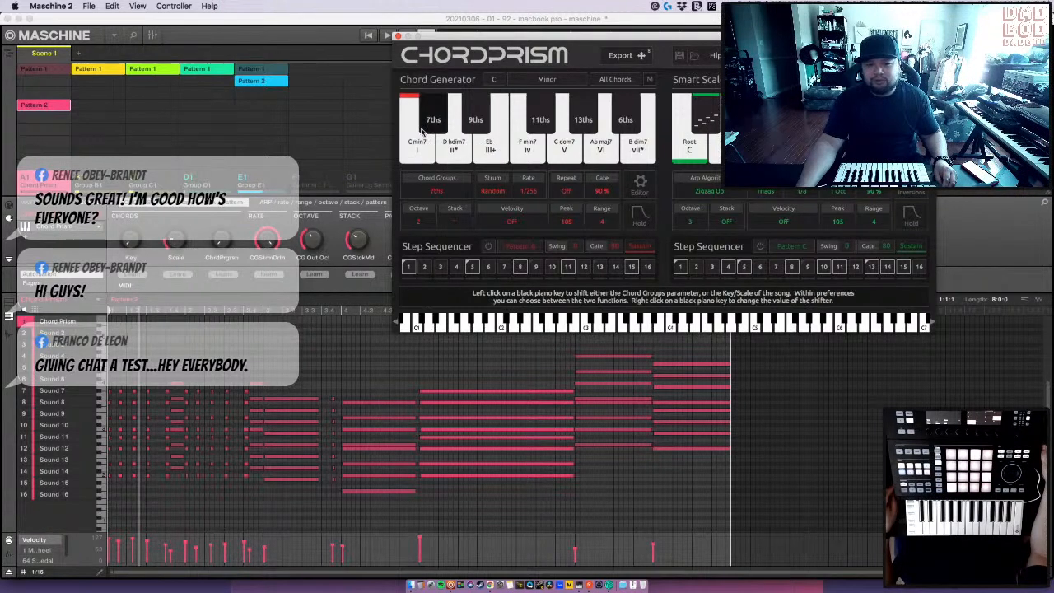
click(437, 190)
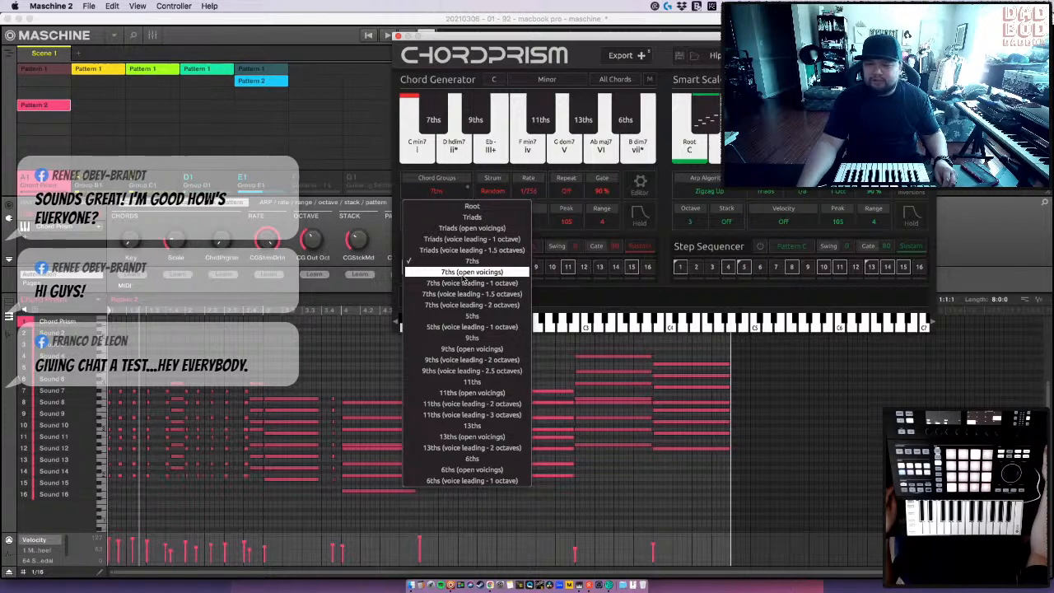
click(667, 169)
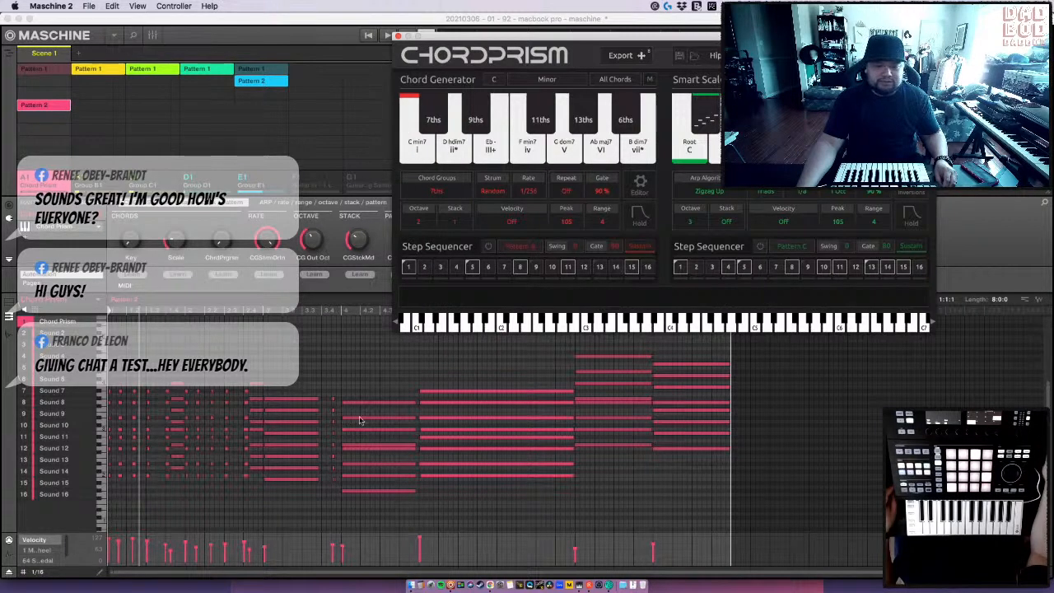
- Copy all exported chord notes and paste them into a new Pattern 1 of a new group placed in the F1 slot
drag(691, 492, 216, 401)
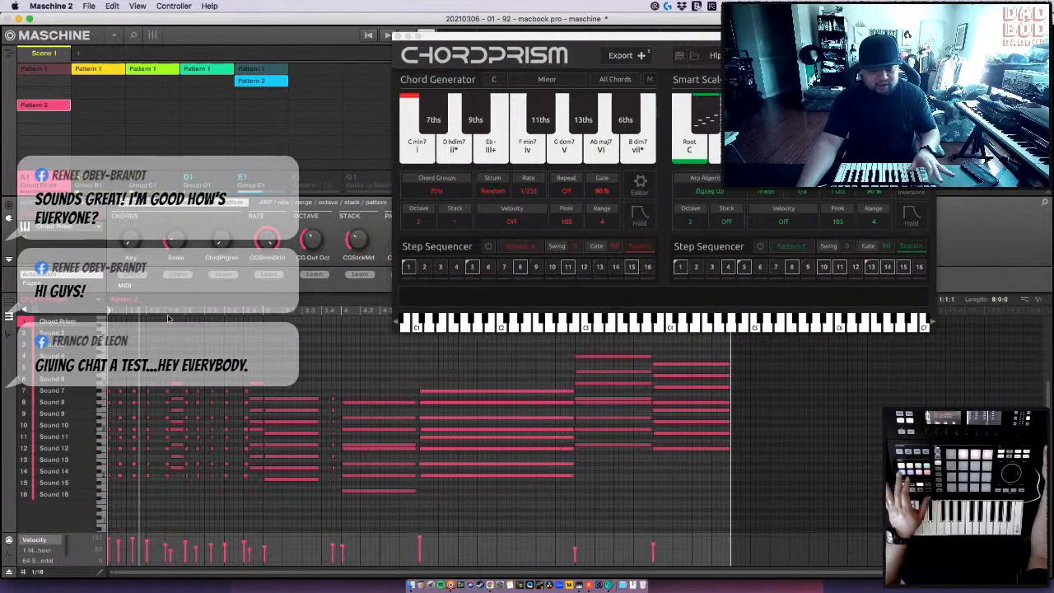
key(super+a)
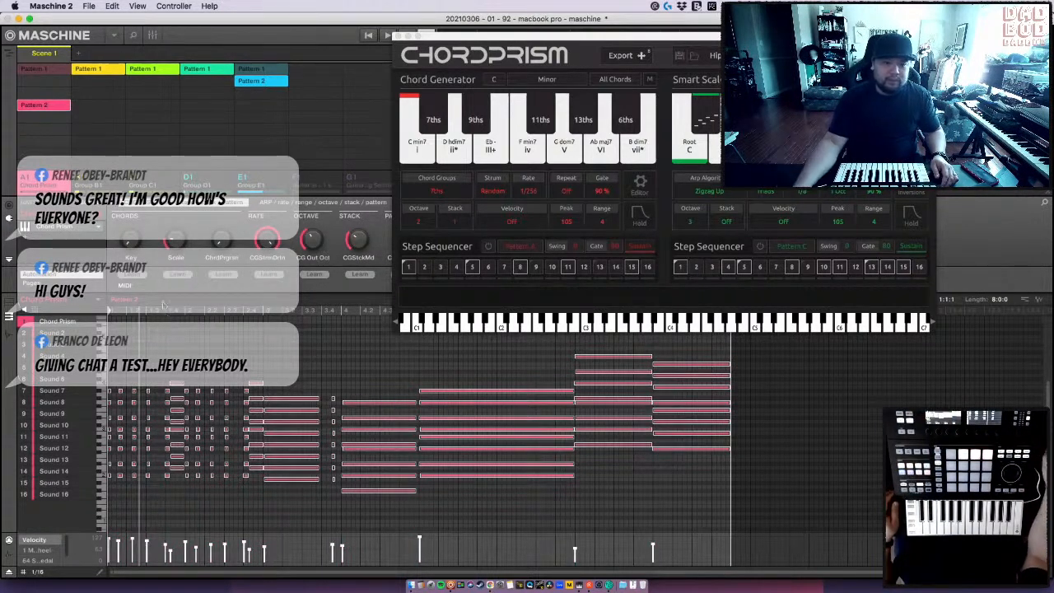
drag(461, 33, 542, 226)
click(628, 180)
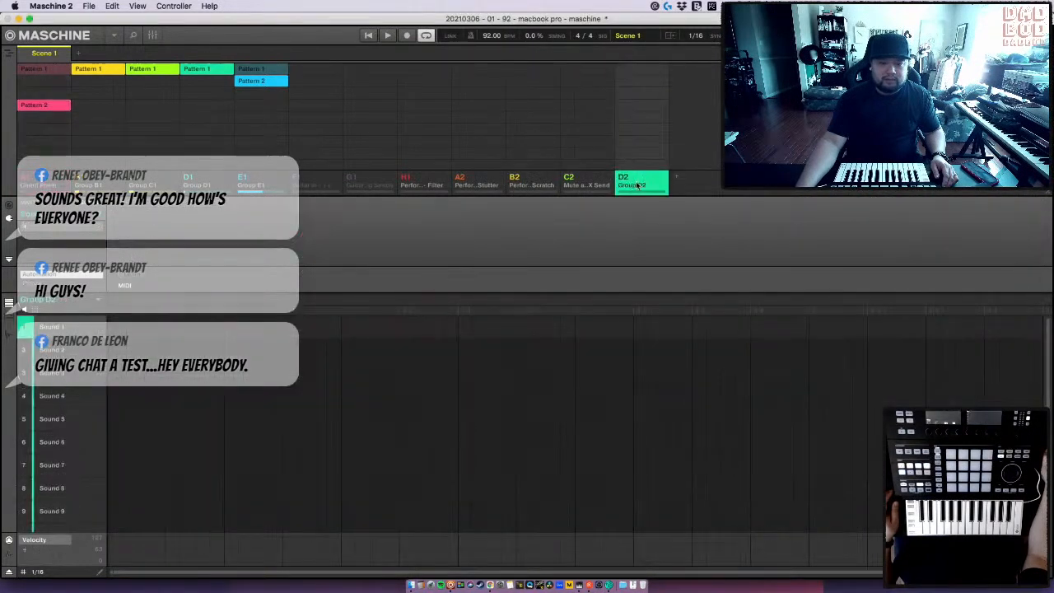
click(303, 182)
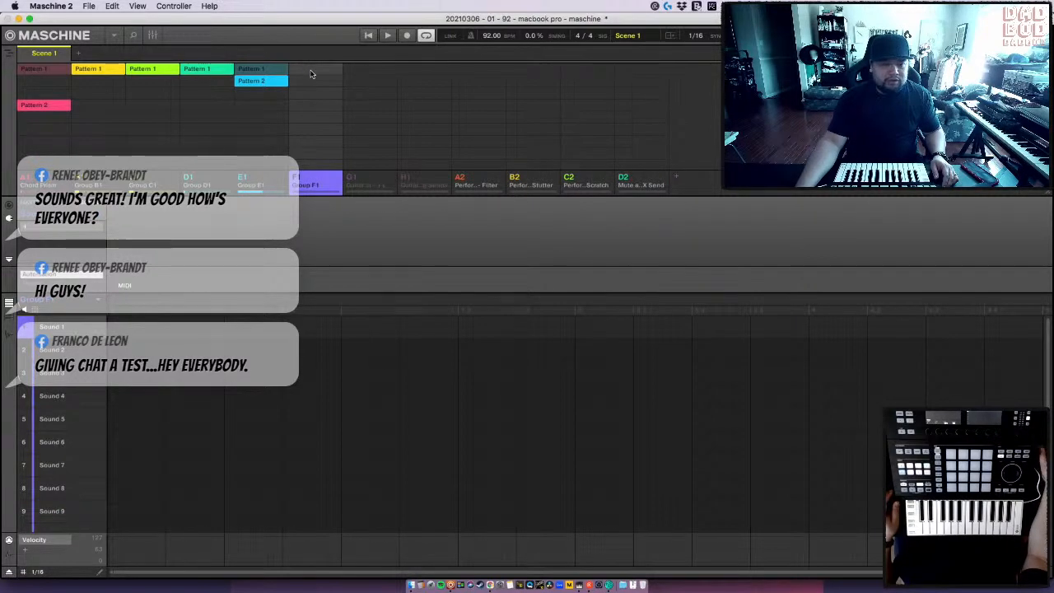
click(310, 72)
key(super+v)
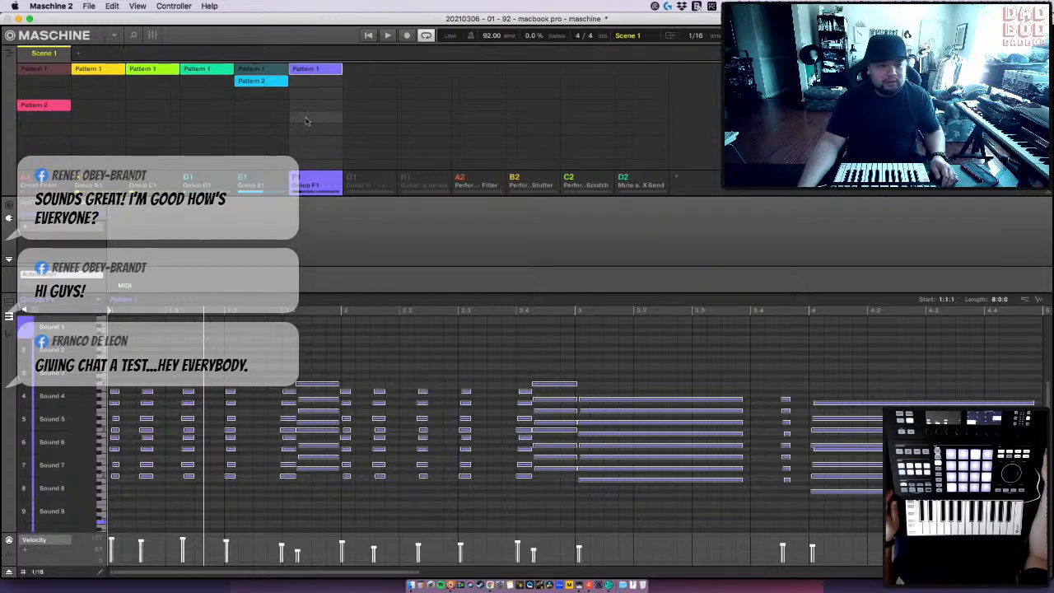
- Deactivate Pattern 2 in the Chord Prism group and load FM8's FM Rhodes 2 into Sound 1 of group F1
click(54, 110)
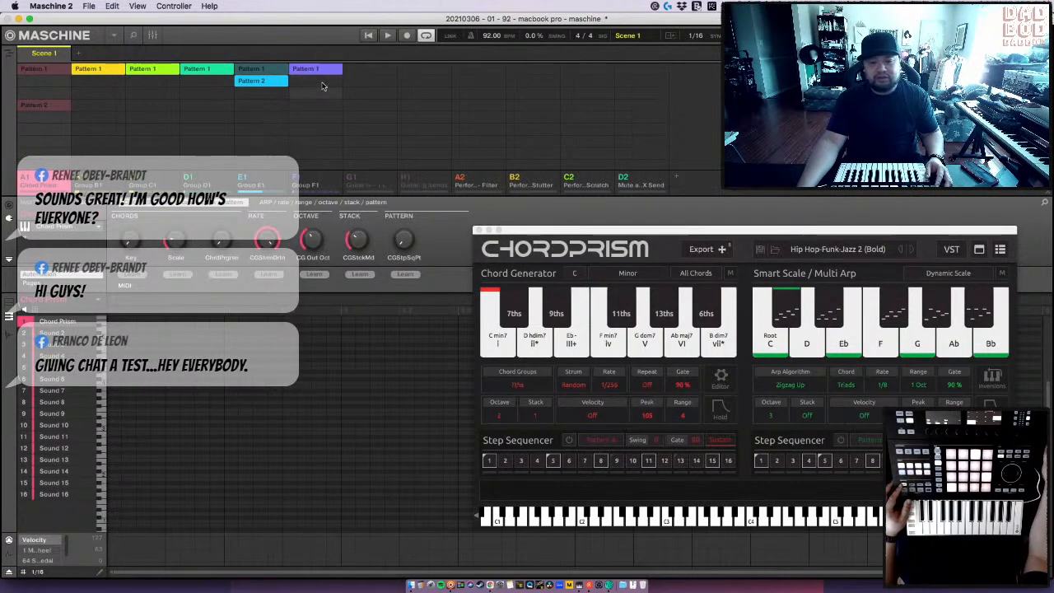
click(313, 72)
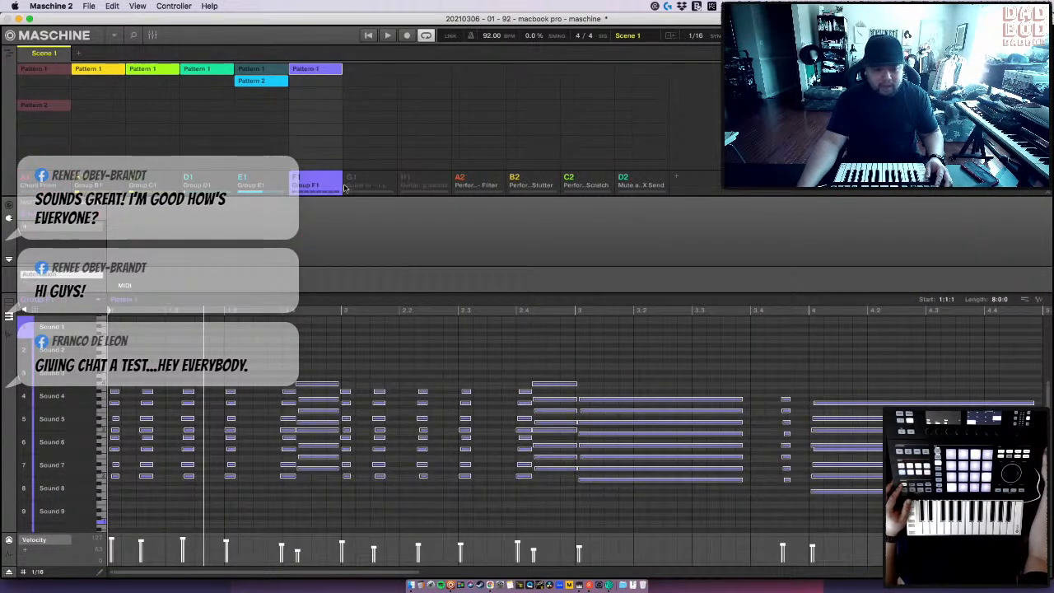
click(27, 229)
mouse_move(88, 256)
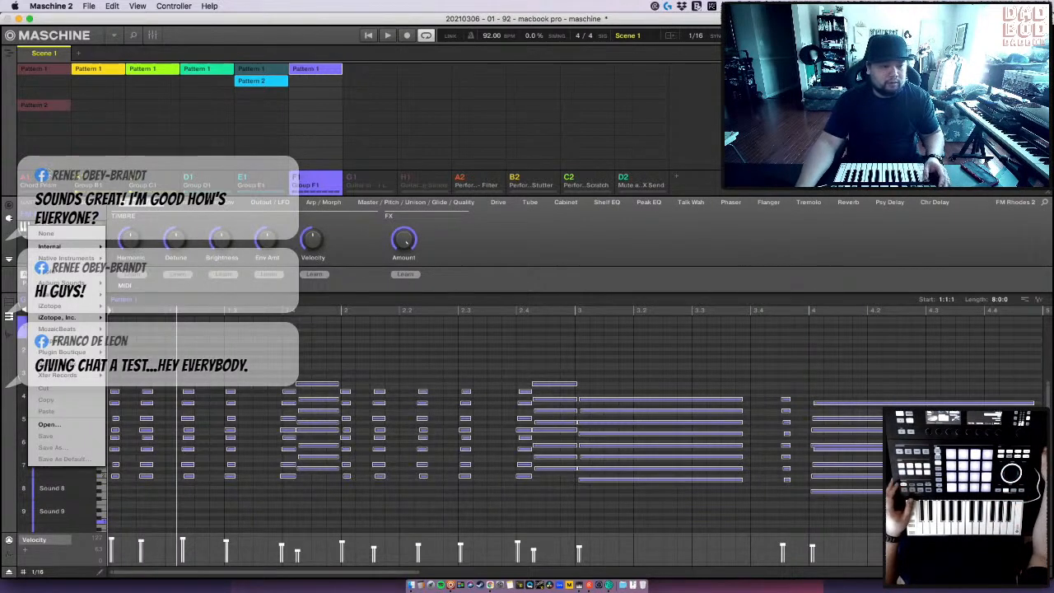
- Mute the Chord Prism group and play back Pattern 1 of group F1 with the FM Rhodes 2 sound
click(28, 182)
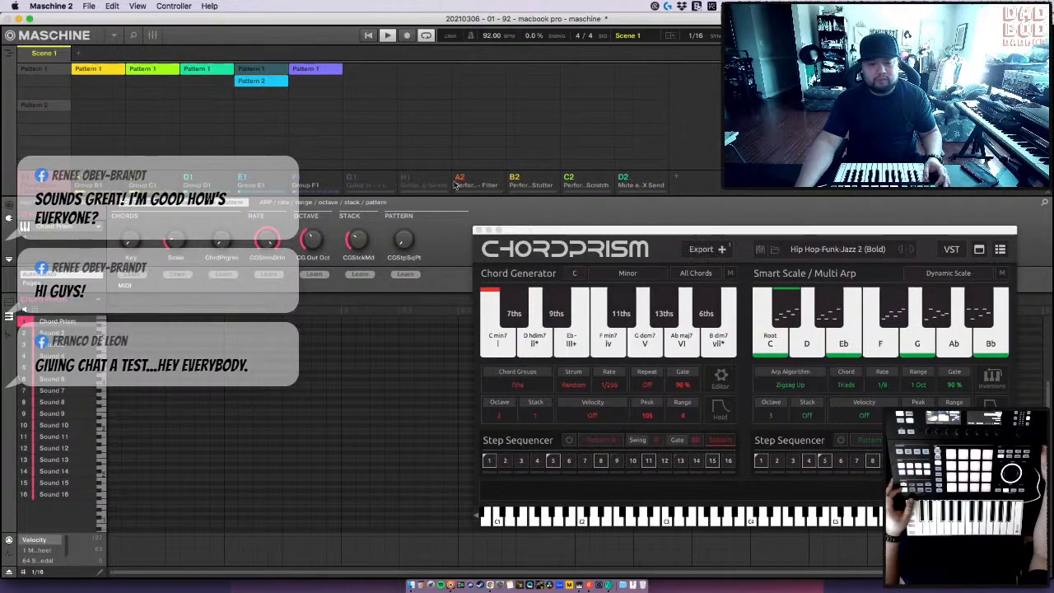
click(314, 179)
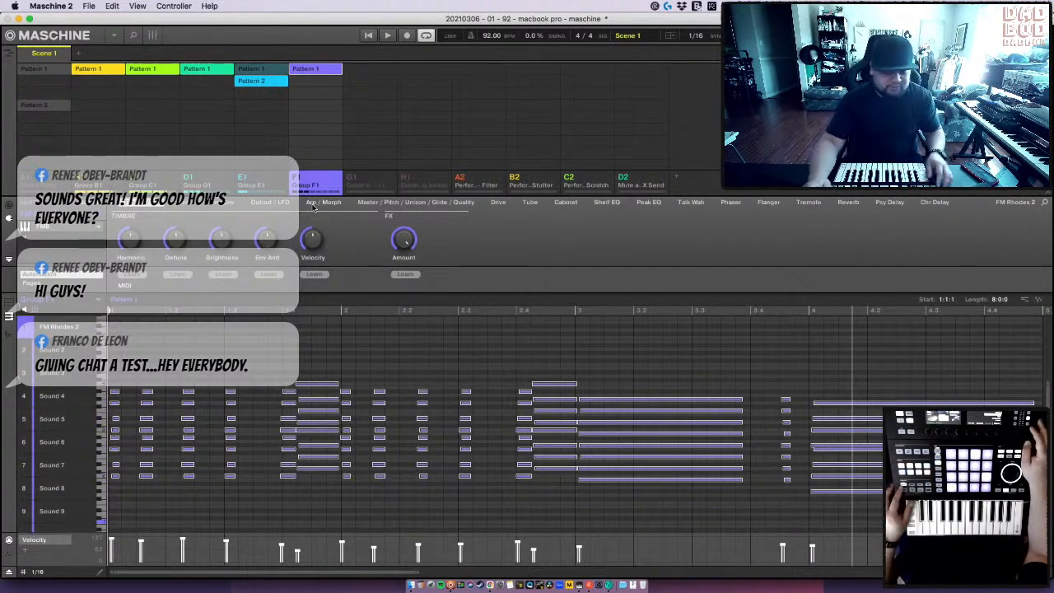
key(space)
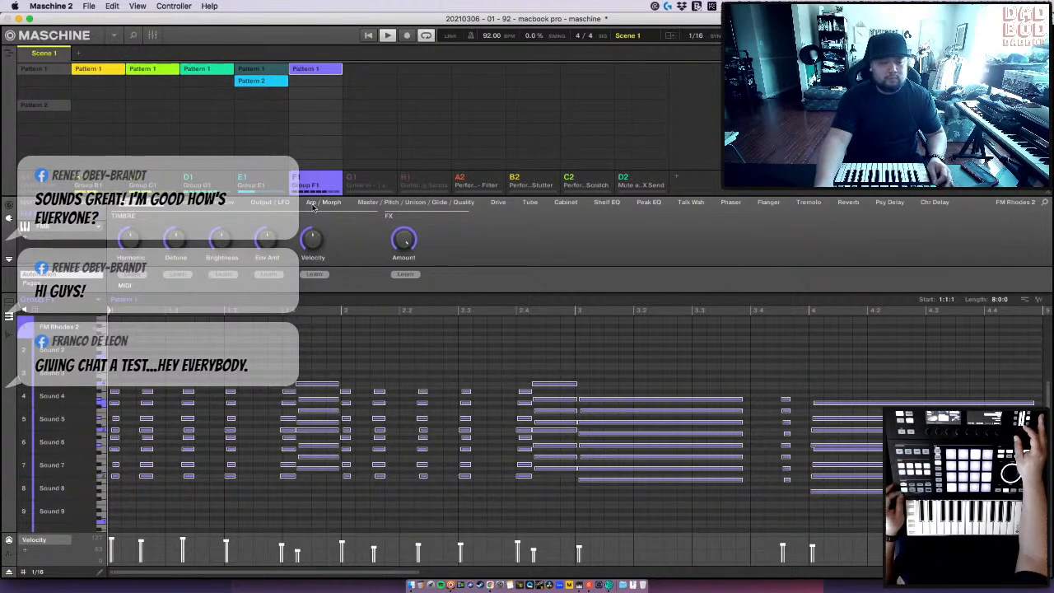
key(space)
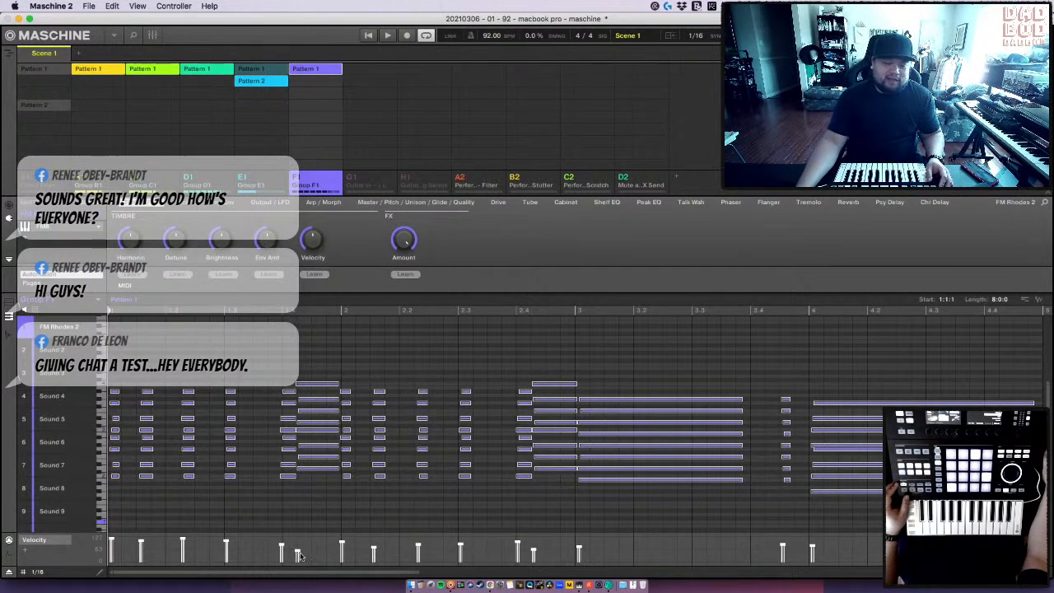
- Save the project and bring the FM8 window with FM Rhodes 2 on screen
drag(298, 574, 298, 543)
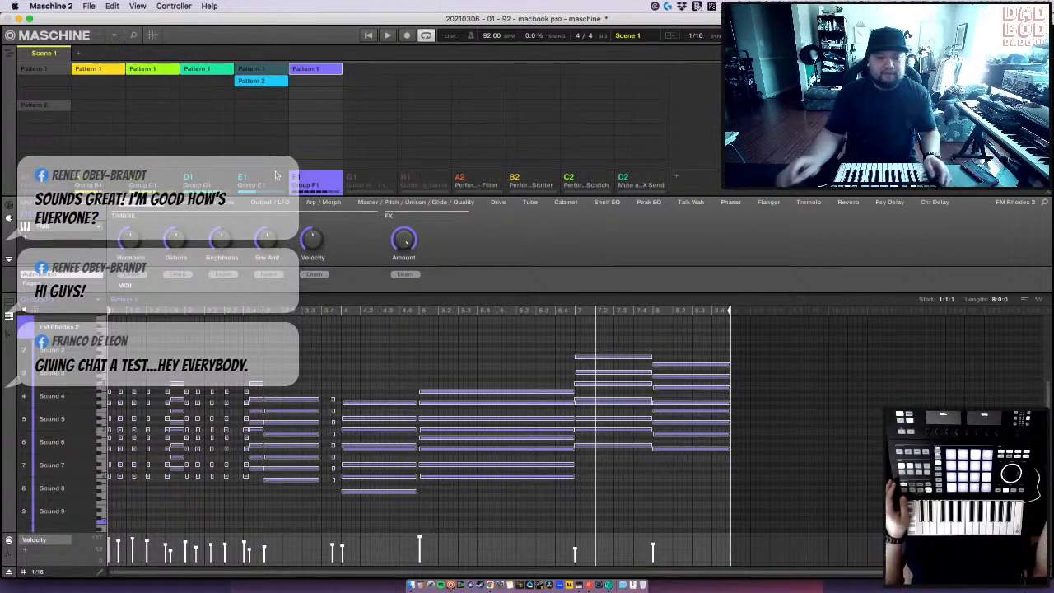
key(super+s)
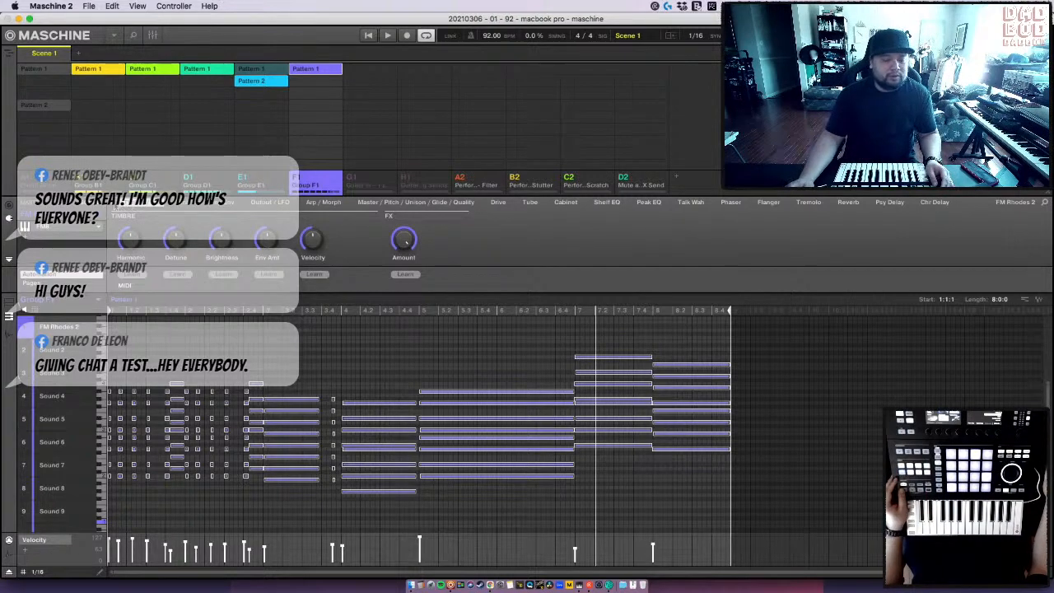
click(115, 206)
drag(142, 33, 479, 107)
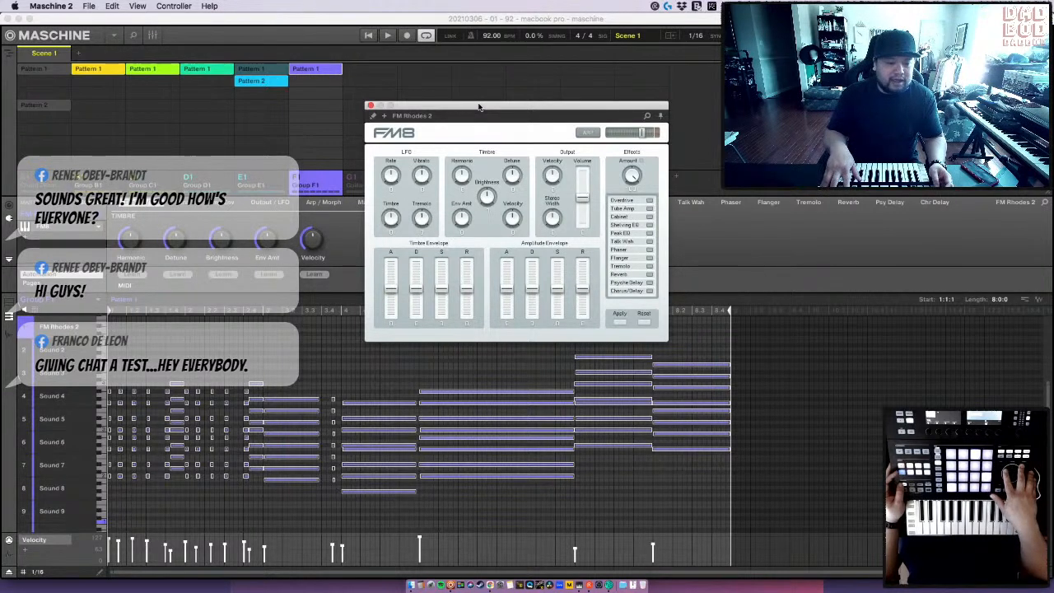
- Play the F1 pattern with the FM8 window moved aside, and audition FM8's timbre and FX Amount controls
key(space)
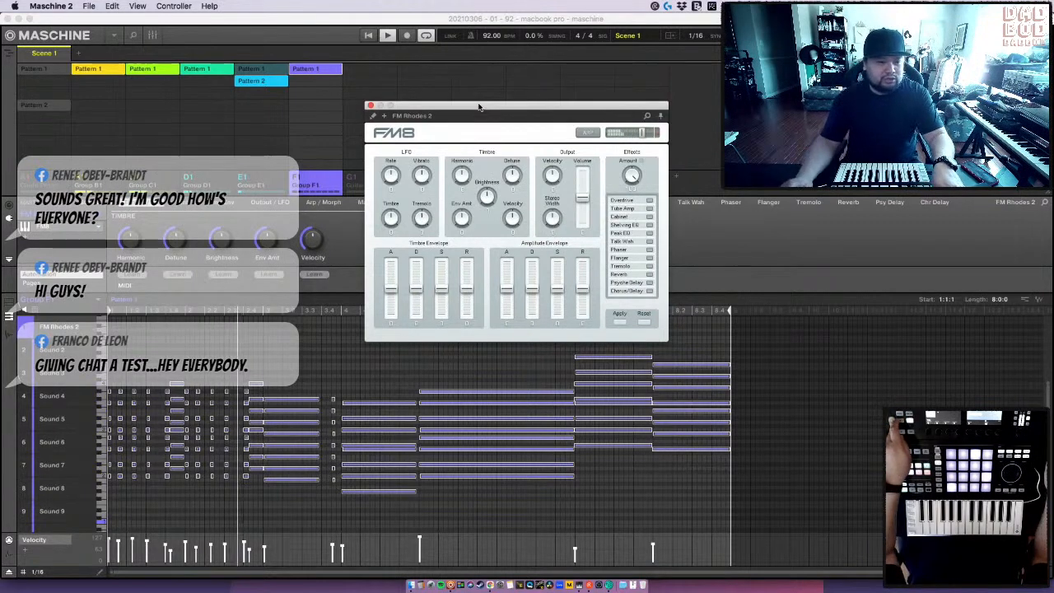
drag(496, 109, 767, 59)
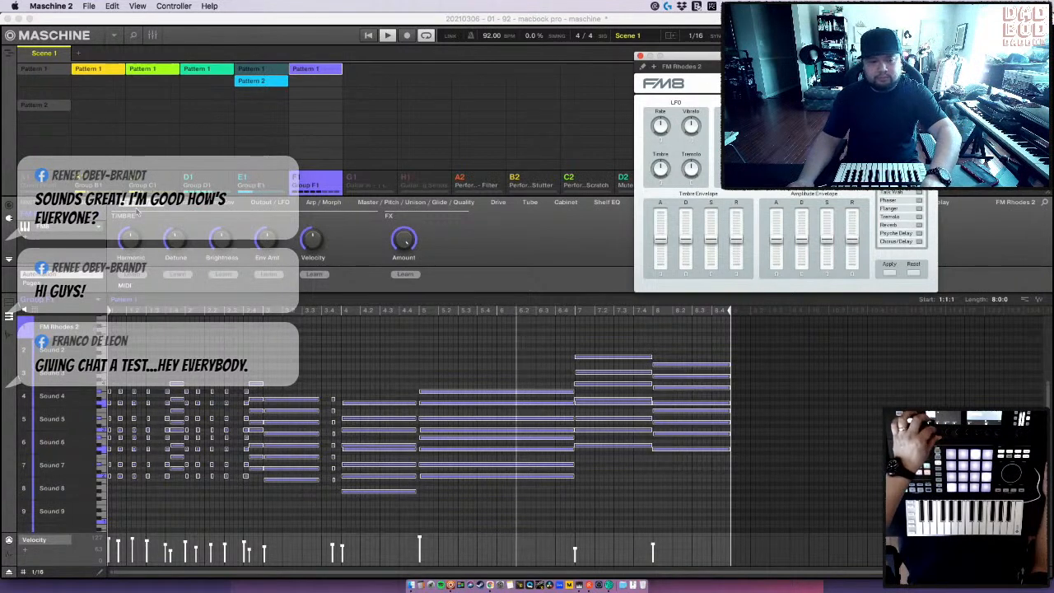
click(183, 244)
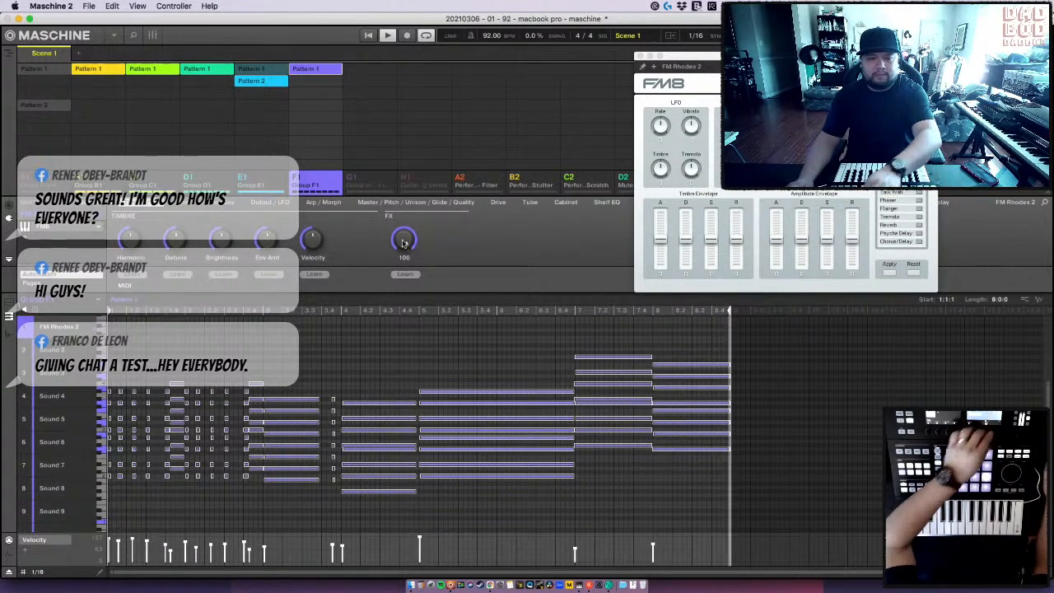
- Solo group F1 and raise FM8's stereo width while listening to the pattern
right_click(299, 179)
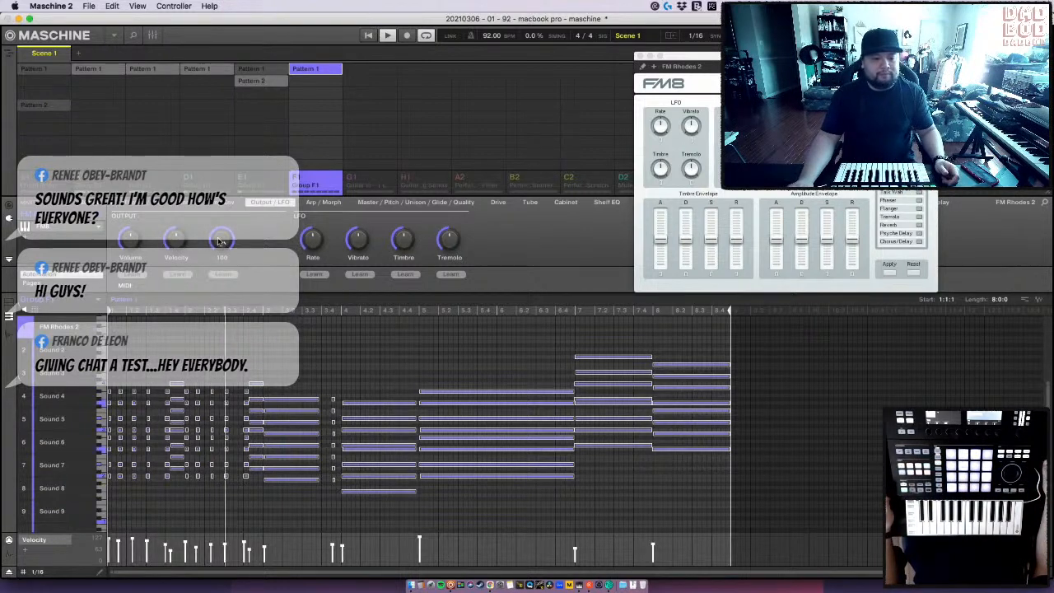
drag(219, 242, 219, 241)
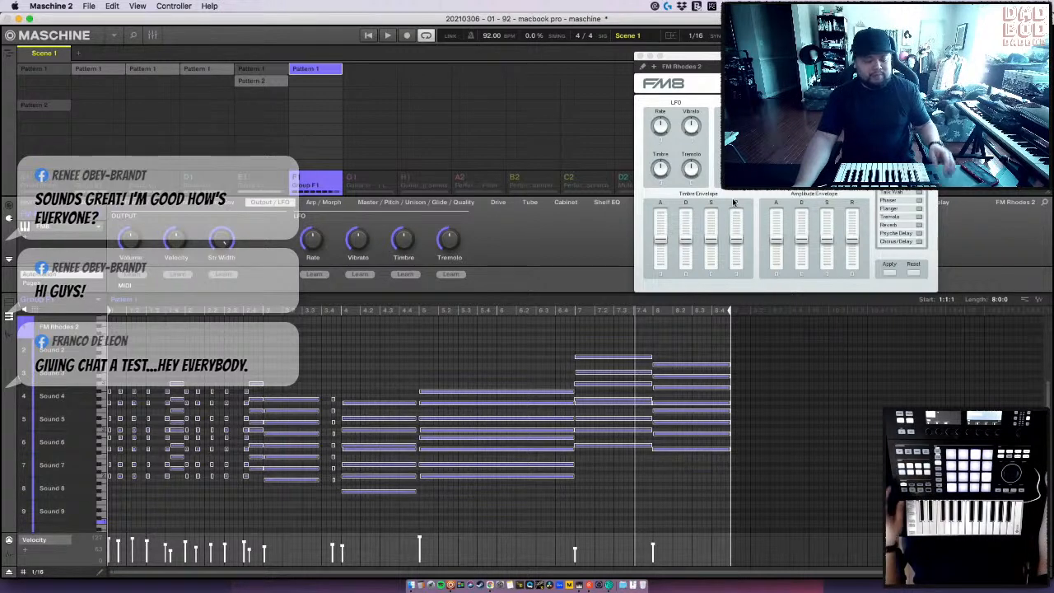
key(space)
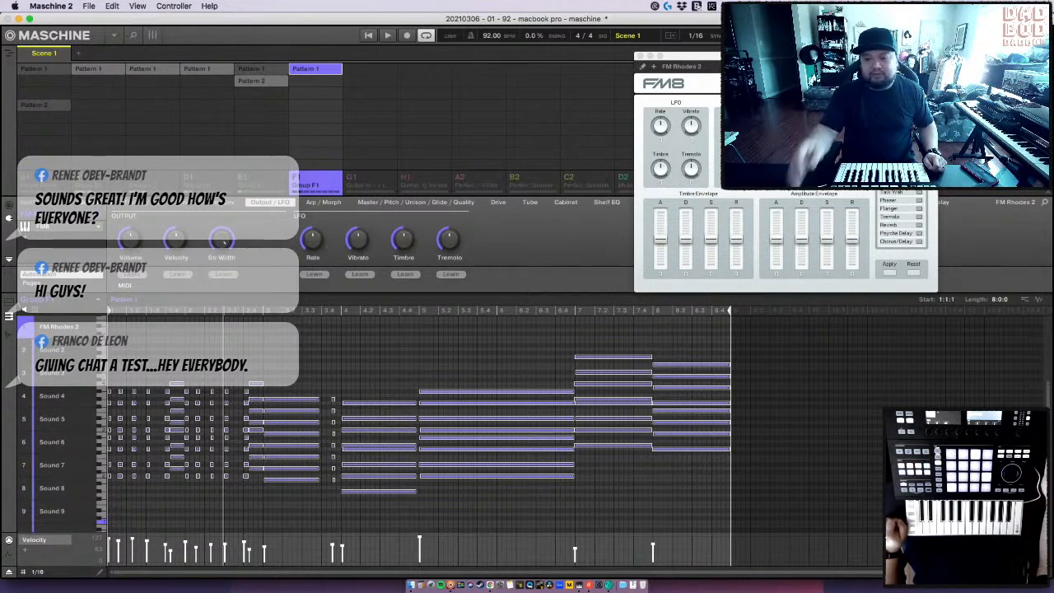
key(space)
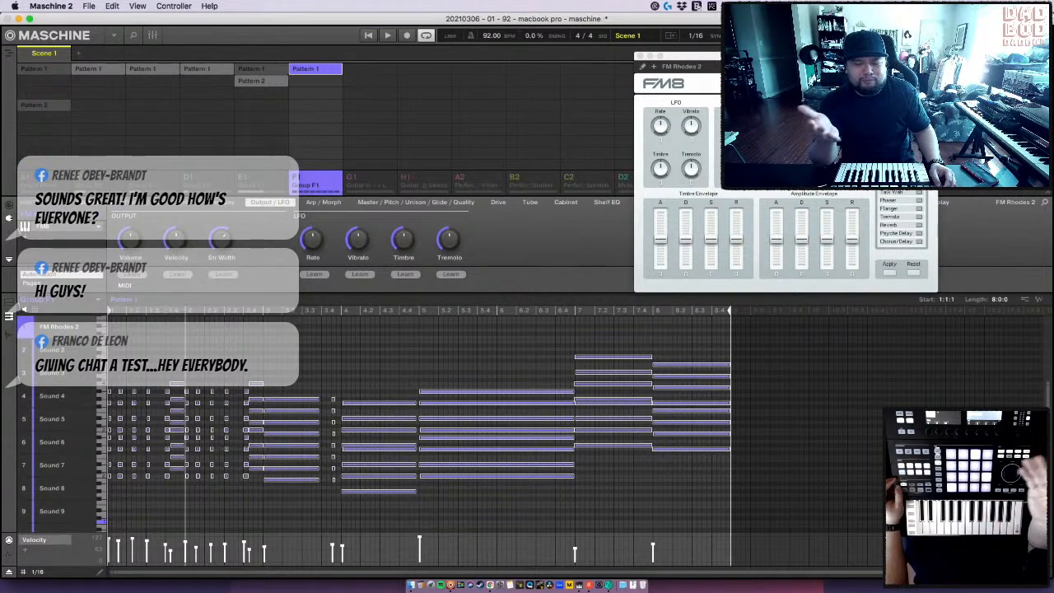
key(space)
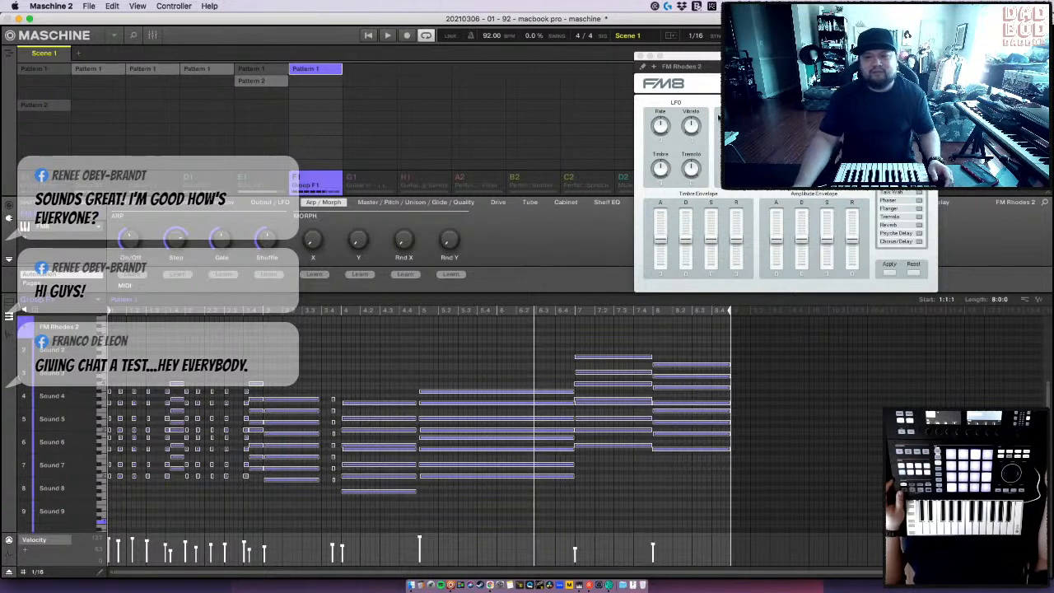
- Play the soloed F1 pattern and audition FM8's Glide, Quality and Drive parameters, with the FM8 window in view
drag(730, 108, 608, 128)
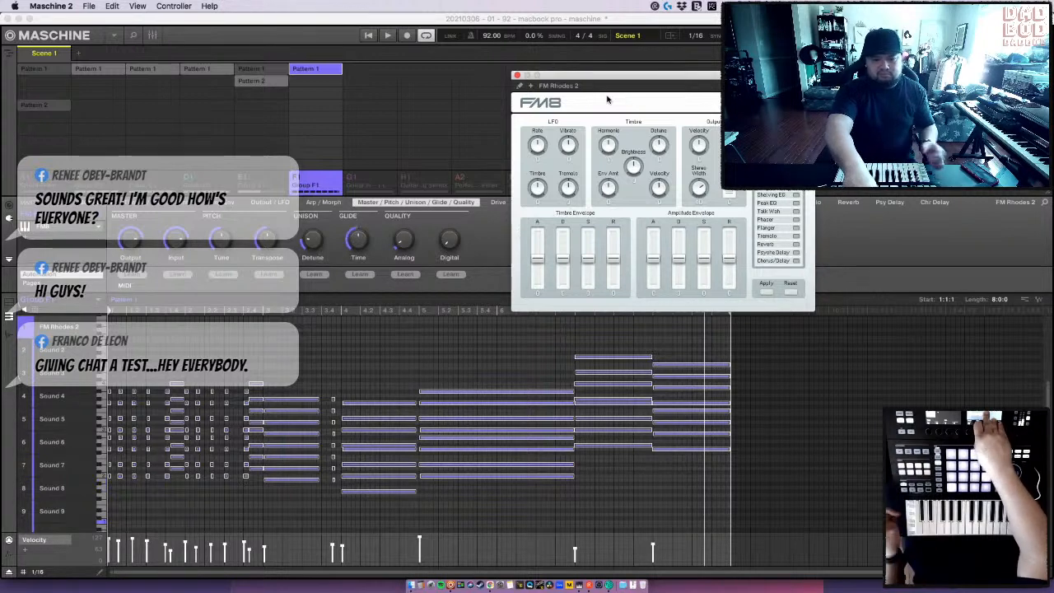
click(361, 239)
key(space)
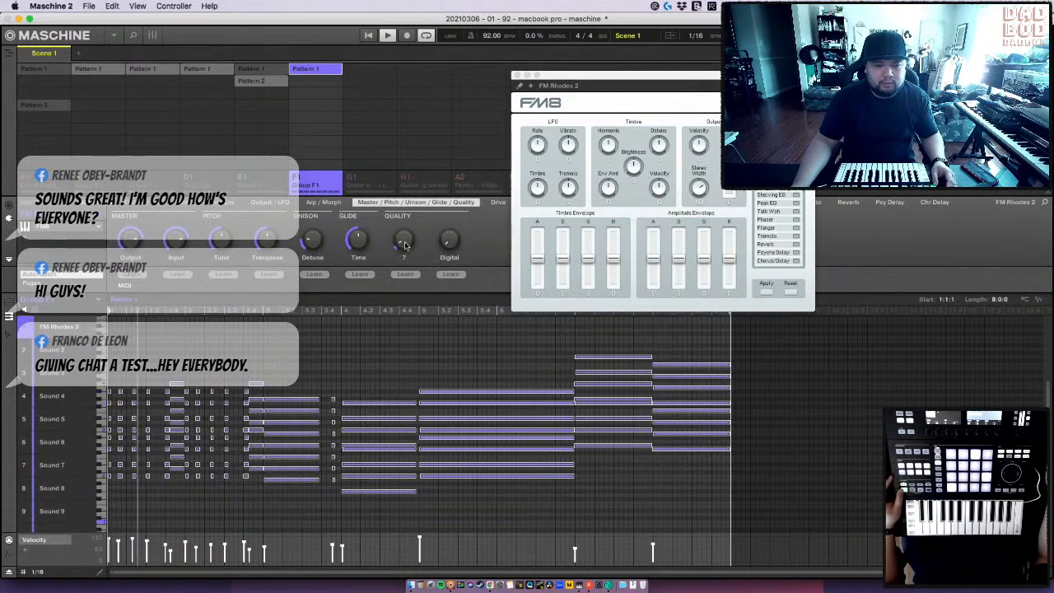
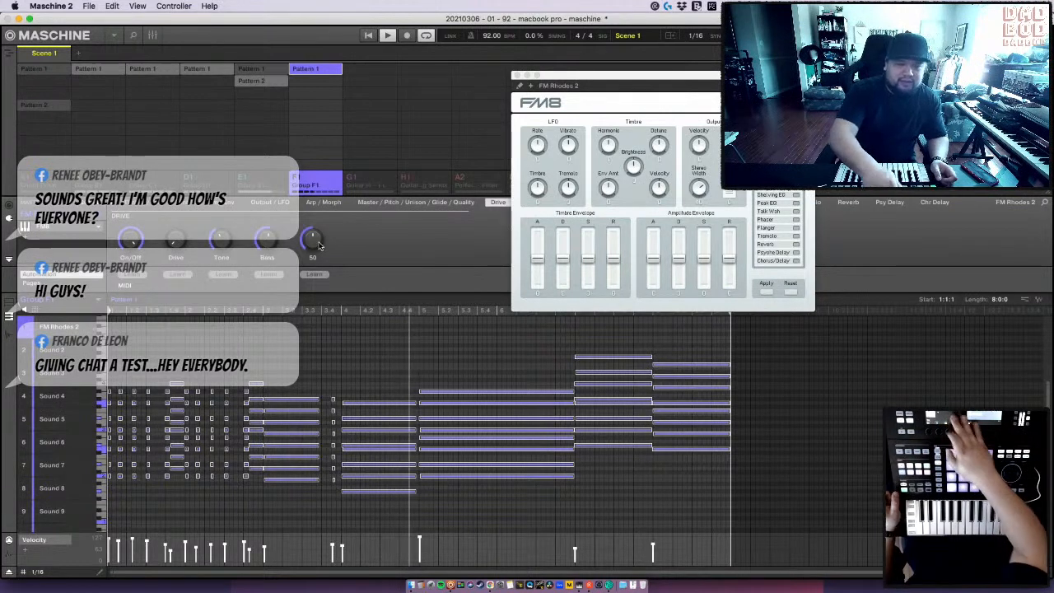
right_click(302, 185)
click(316, 181)
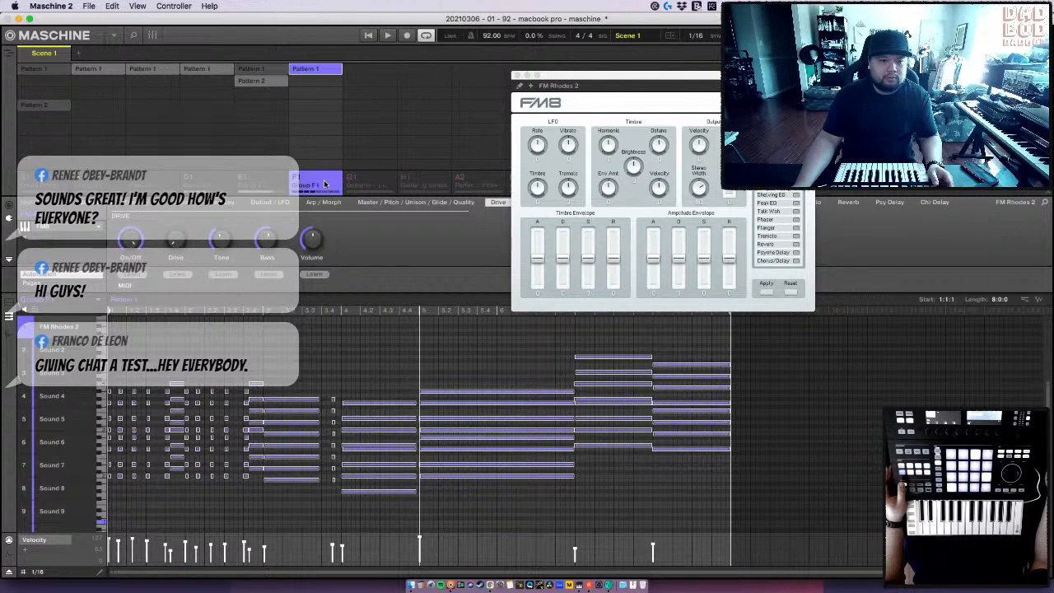
- Turn off the solo on group F1 so all groups are heard again
right_click(325, 183)
click(314, 181)
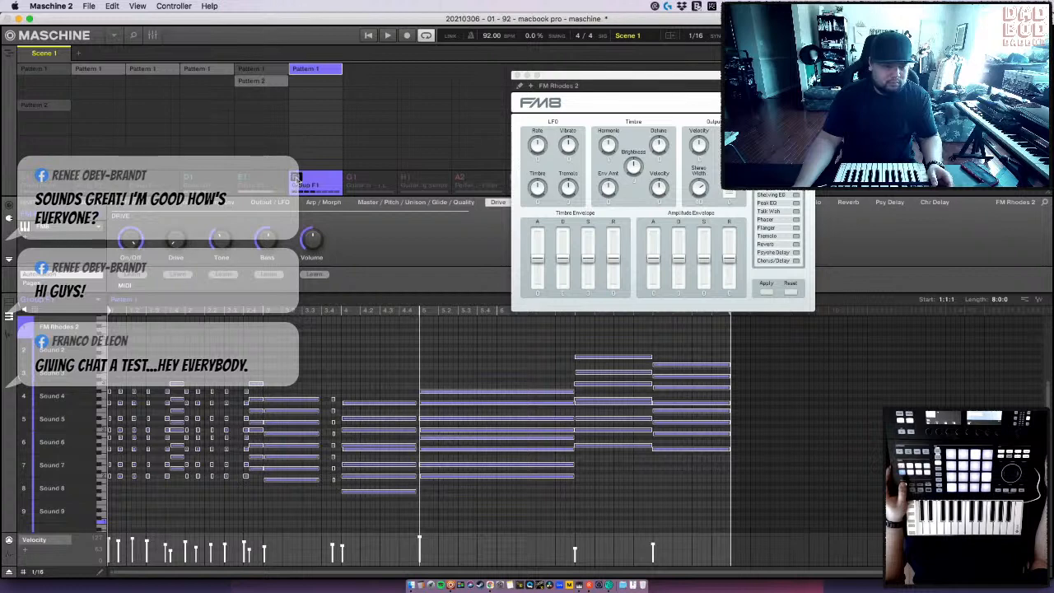
click(297, 180)
click(298, 180)
right_click(297, 180)
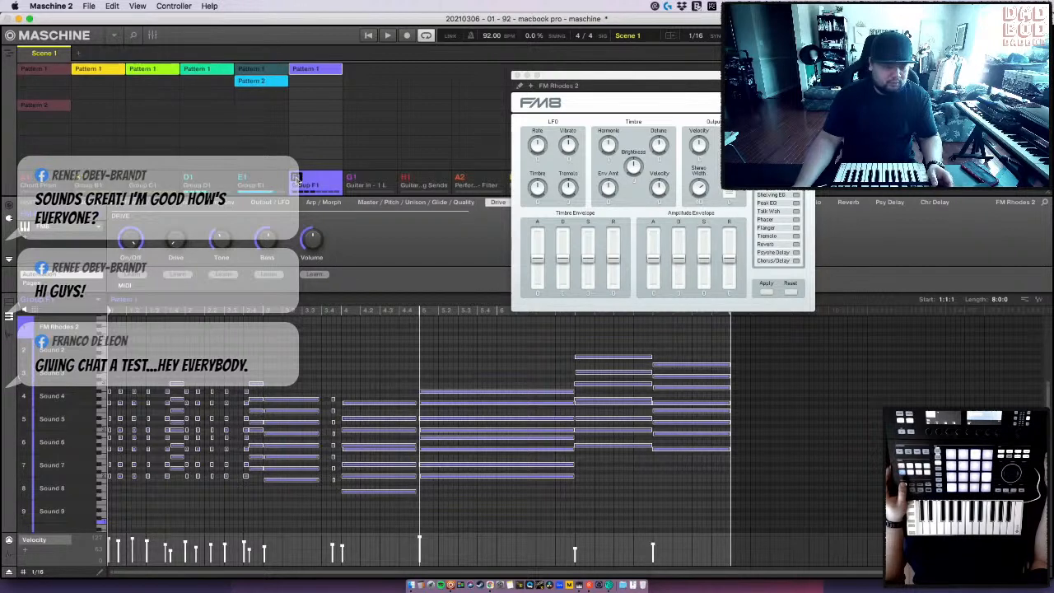
- Mute groups G1, H1, A2, B2, C2 and D2, moving the FM8 window clear of them, and play the arrangement
click(352, 181)
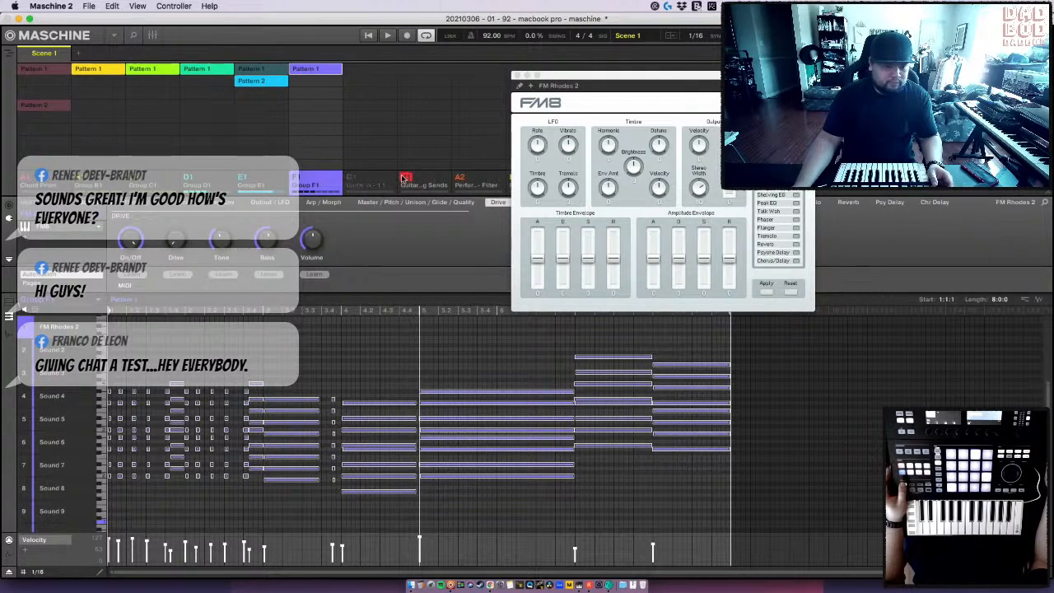
click(405, 179)
click(461, 180)
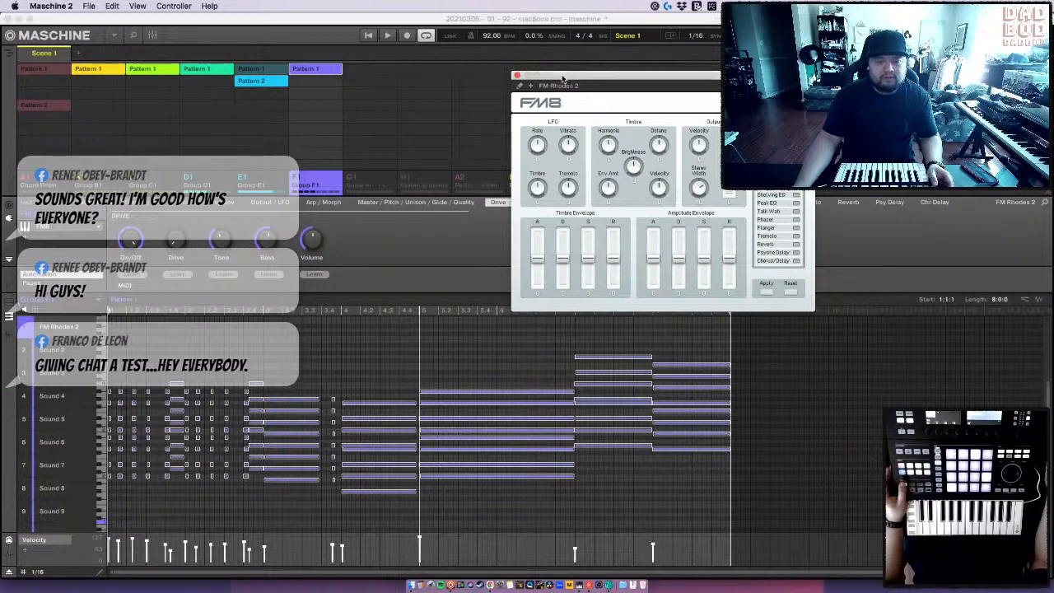
drag(565, 74, 699, 160)
click(570, 180)
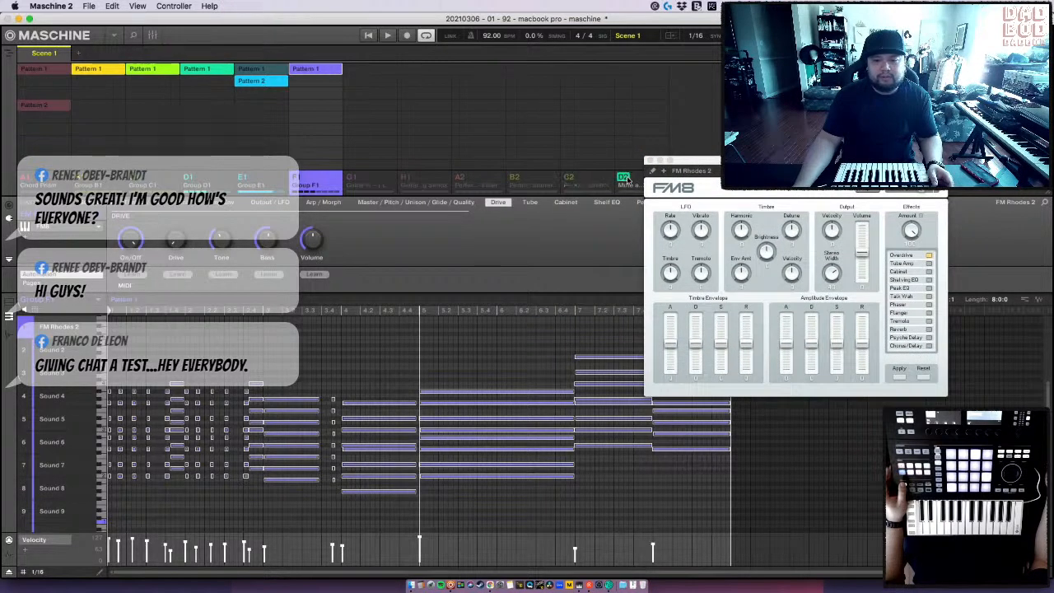
click(624, 179)
key(space)
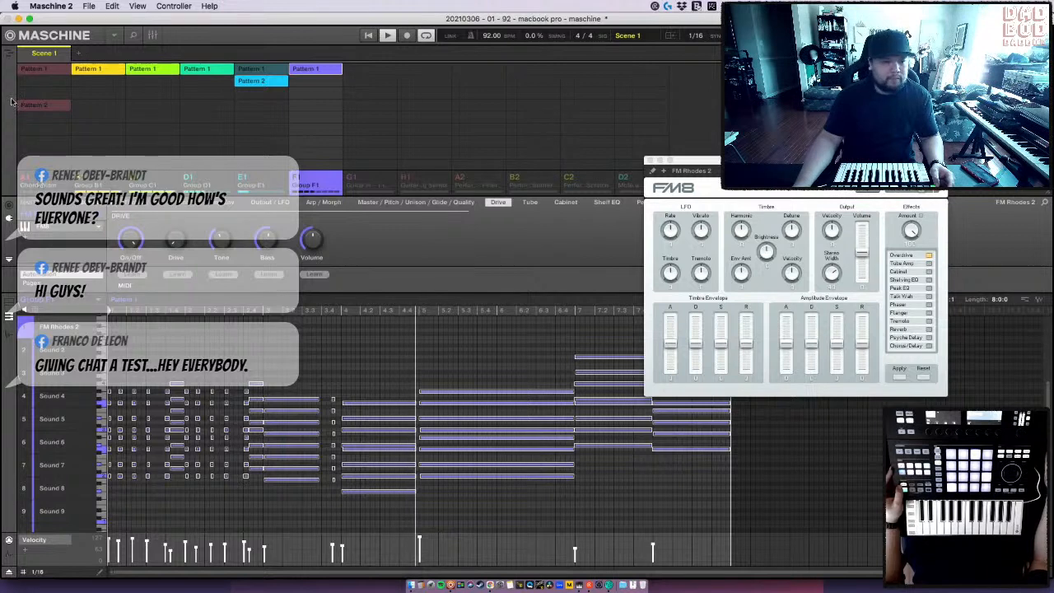
- Select group B1, open the Funky Wave Synth loop for editing in the Go It Alone kit, and listen to the arrangement
click(100, 180)
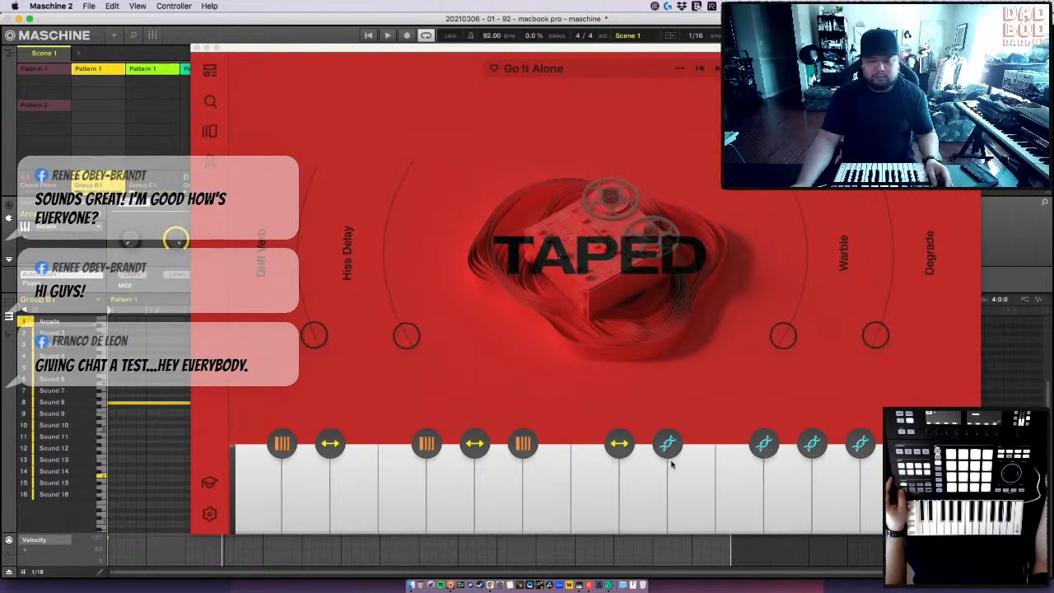
click(787, 523)
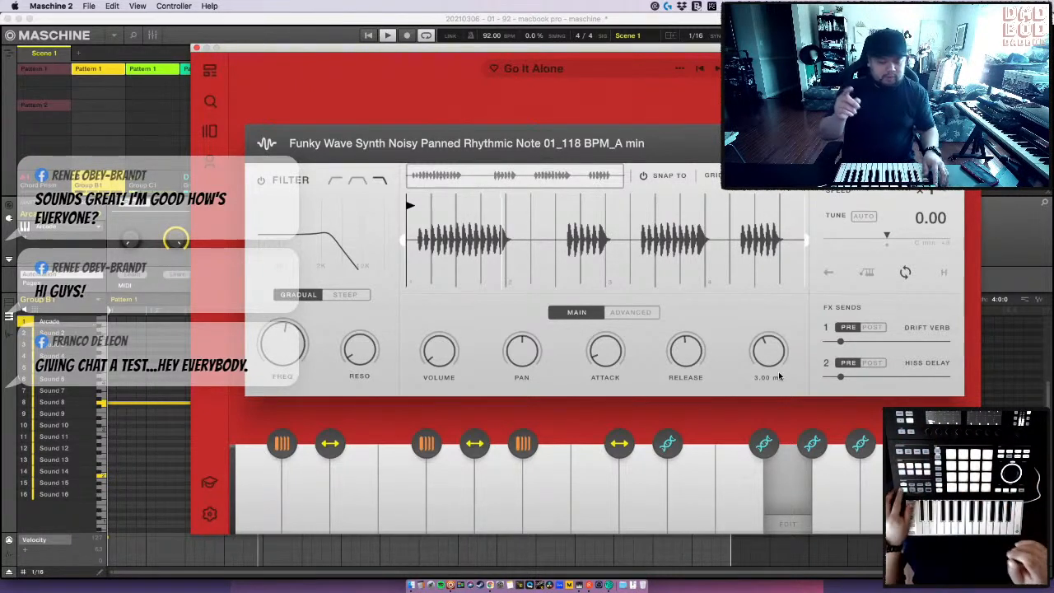
key(space)
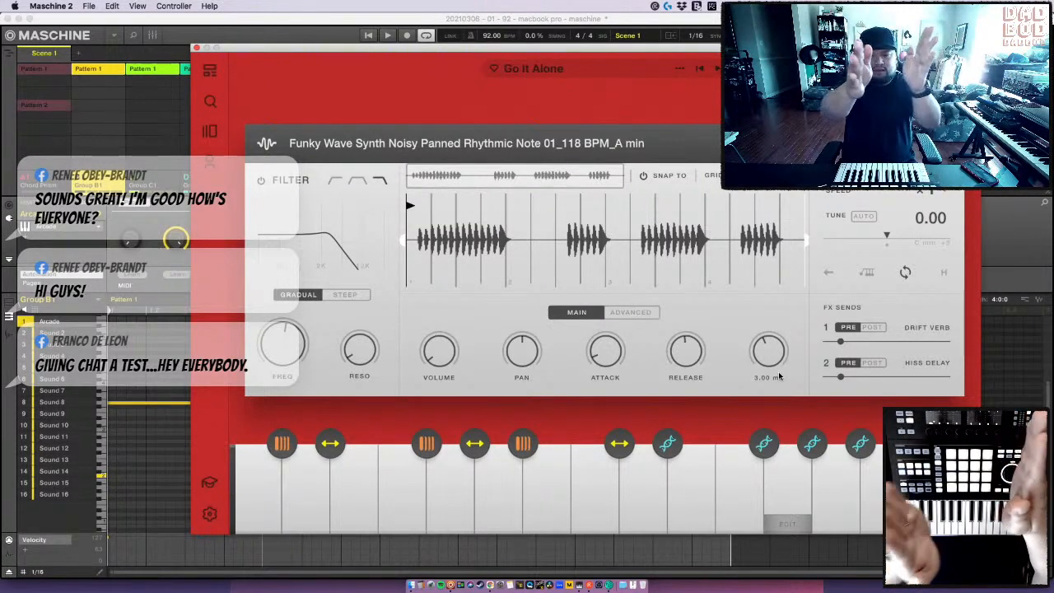
key(space)
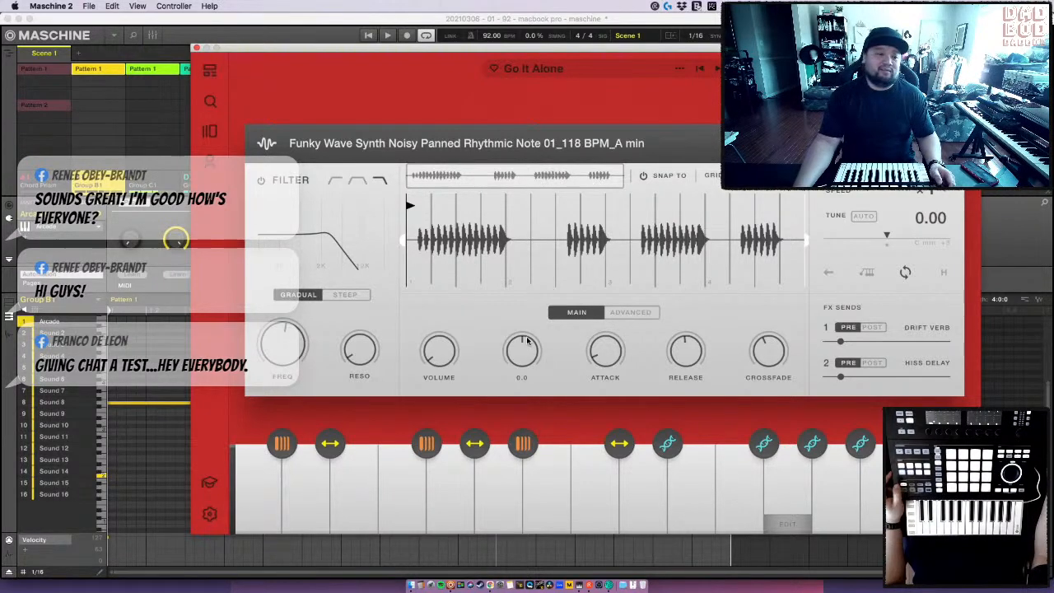
key(space)
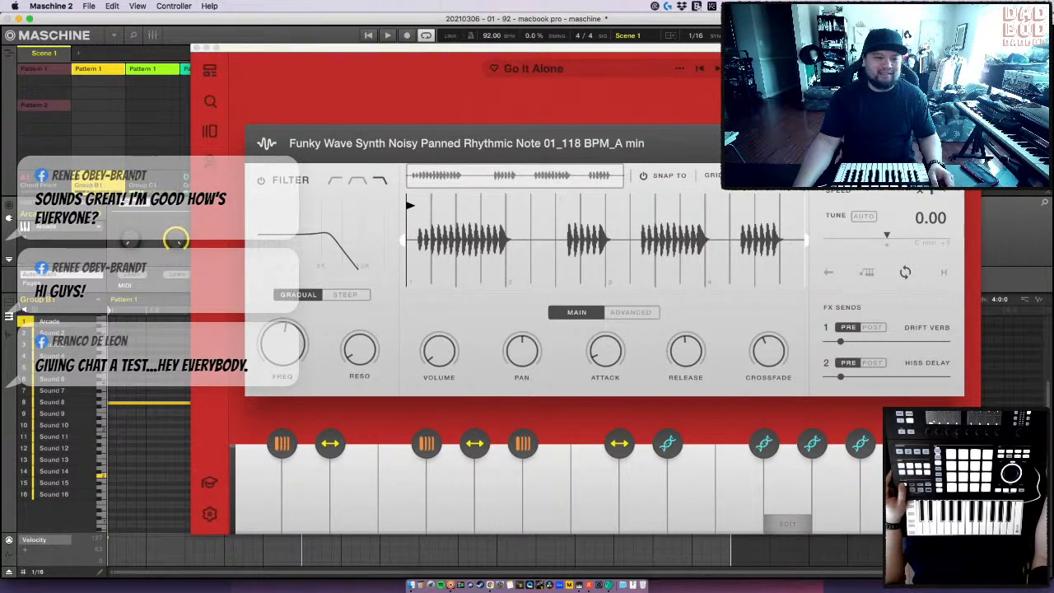
- Select group C1, close its drum break loop editor, and lower Totally Thumped's Room, Low Punch and Sizzle to minimum during playback
click(145, 186)
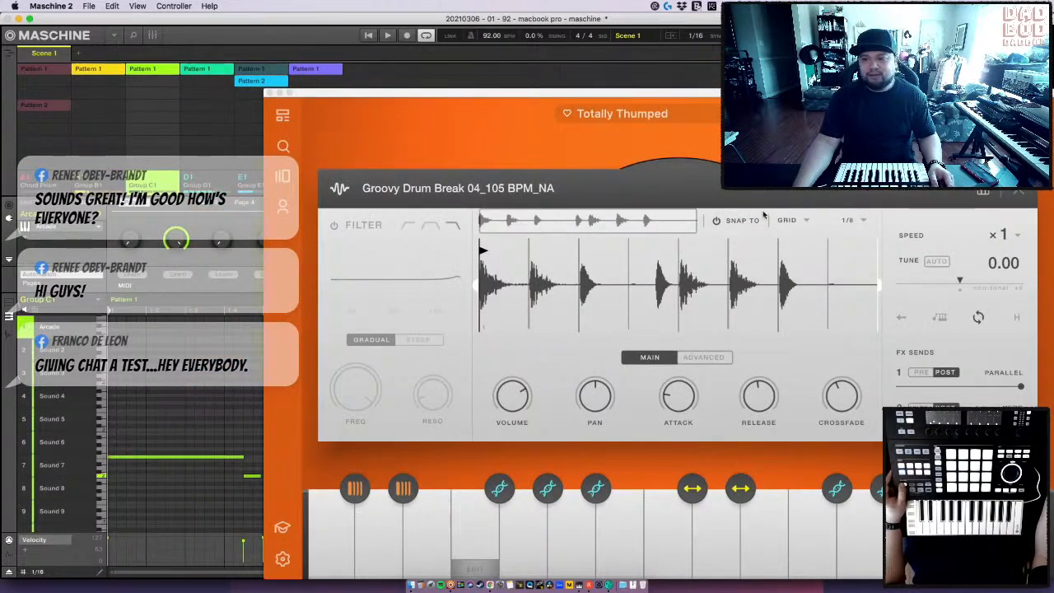
click(1017, 195)
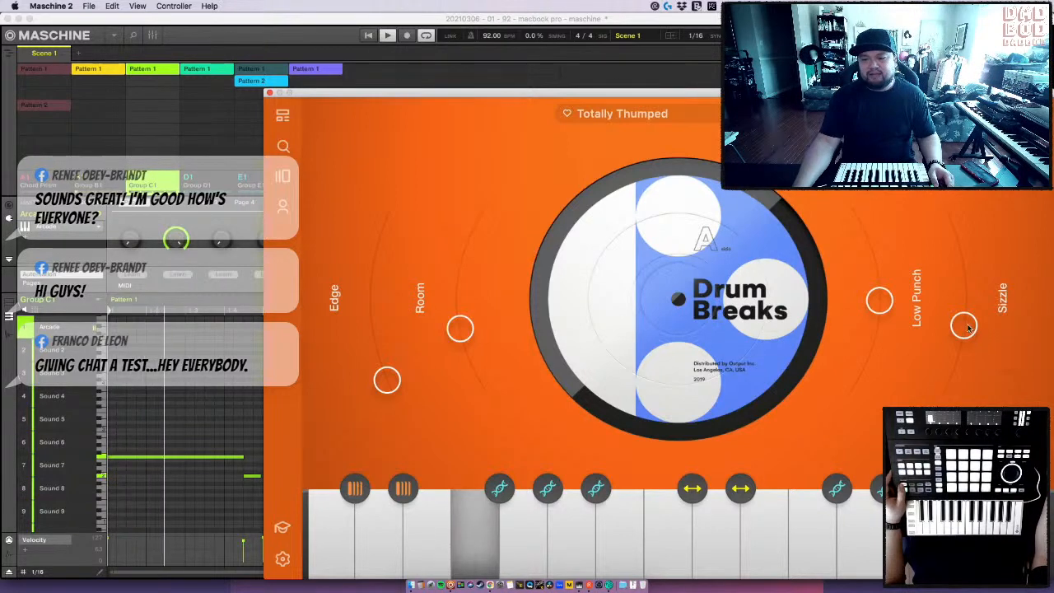
drag(963, 325, 949, 219)
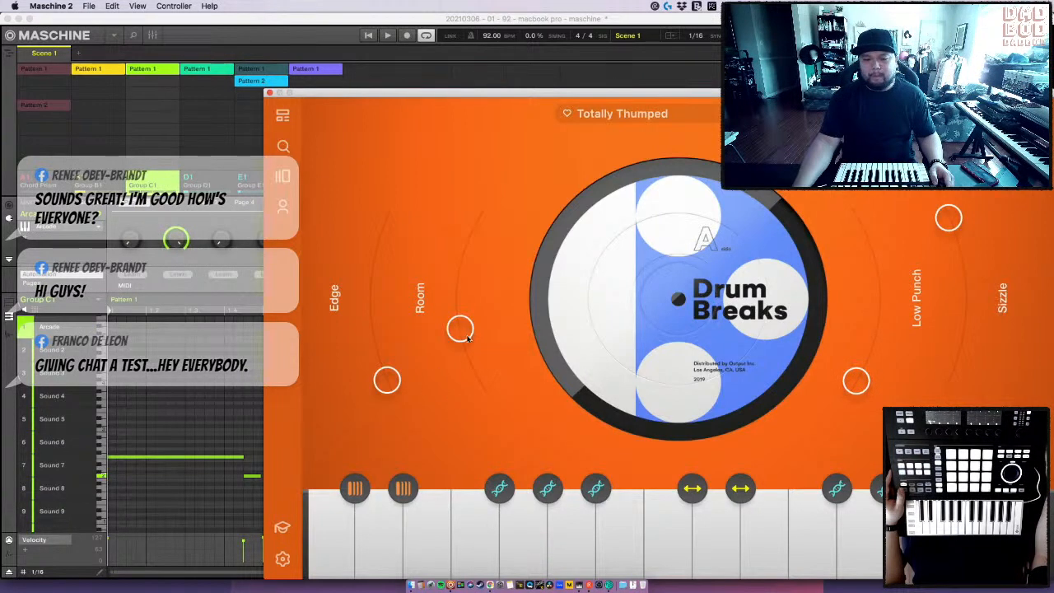
drag(465, 336, 481, 387)
drag(947, 219, 951, 385)
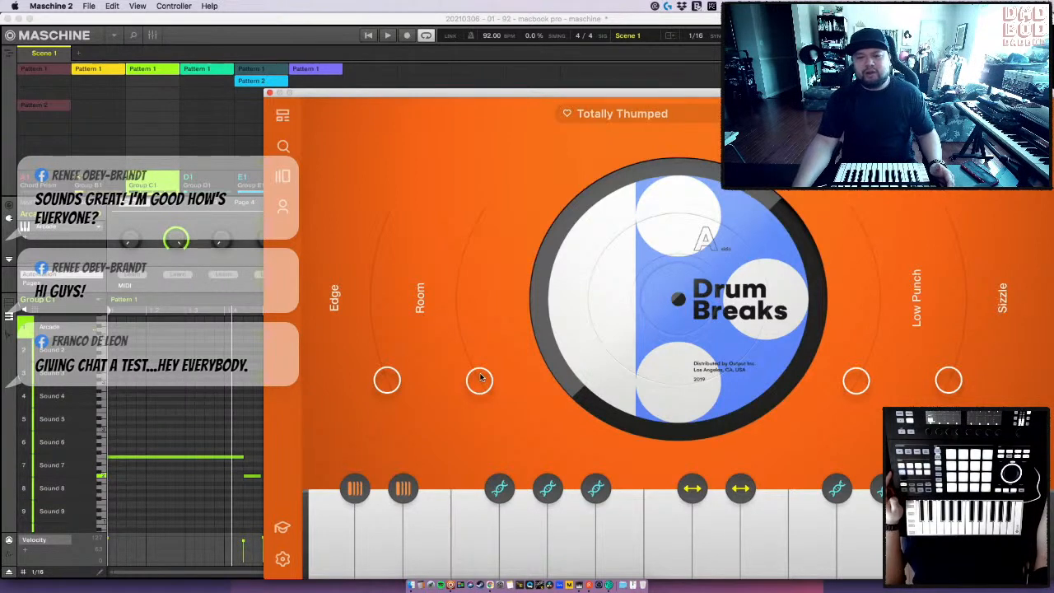
- Move the Arcade window clear of the group slots and delete the muted groups G1 through D2
drag(396, 89, 386, 61)
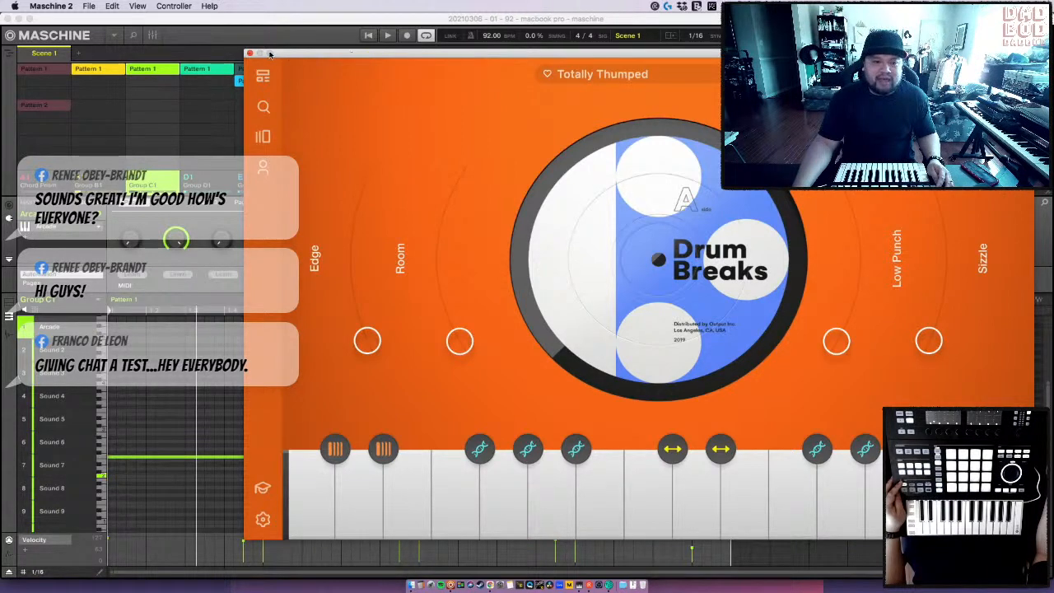
drag(293, 56, 332, 255)
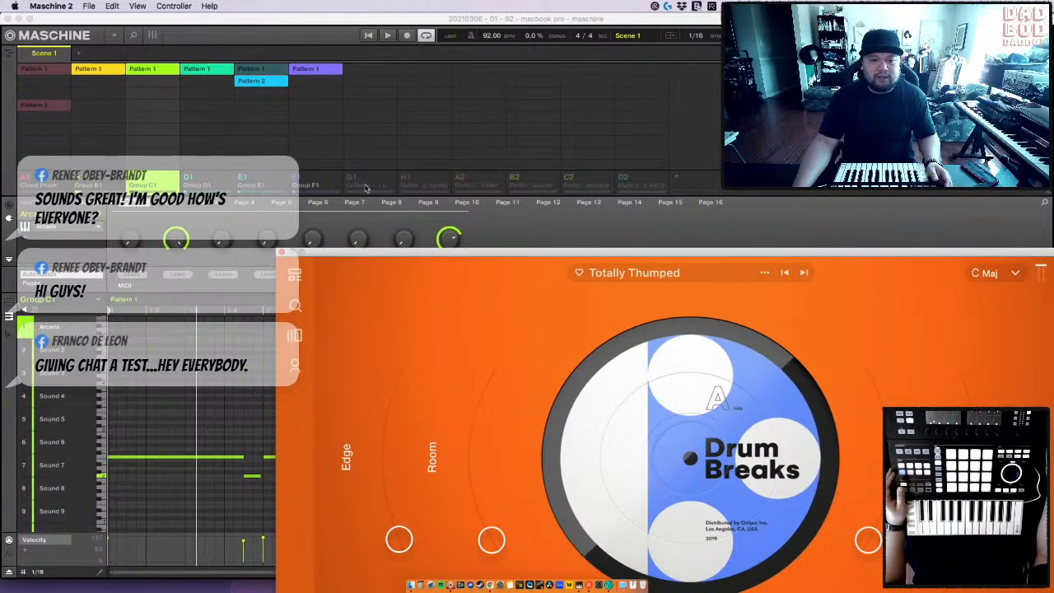
right_click(366, 188)
click(411, 336)
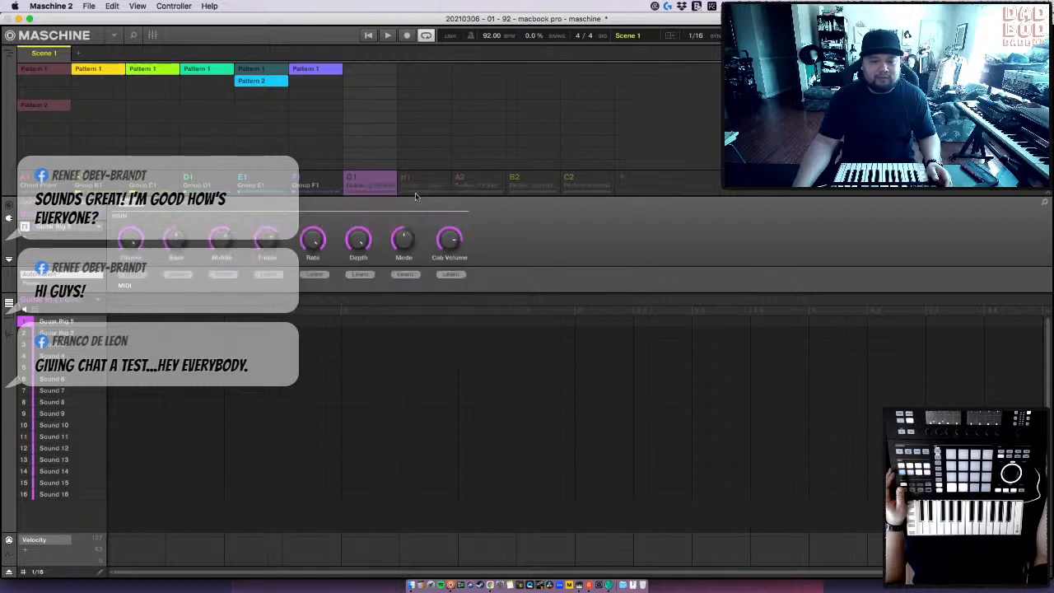
right_click(375, 186)
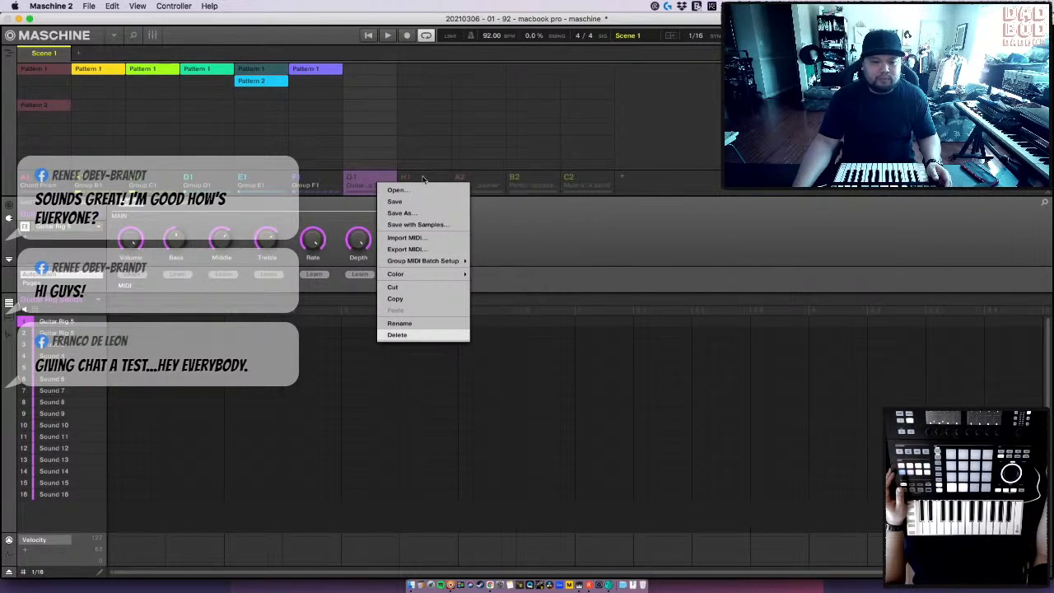
right_click(365, 186)
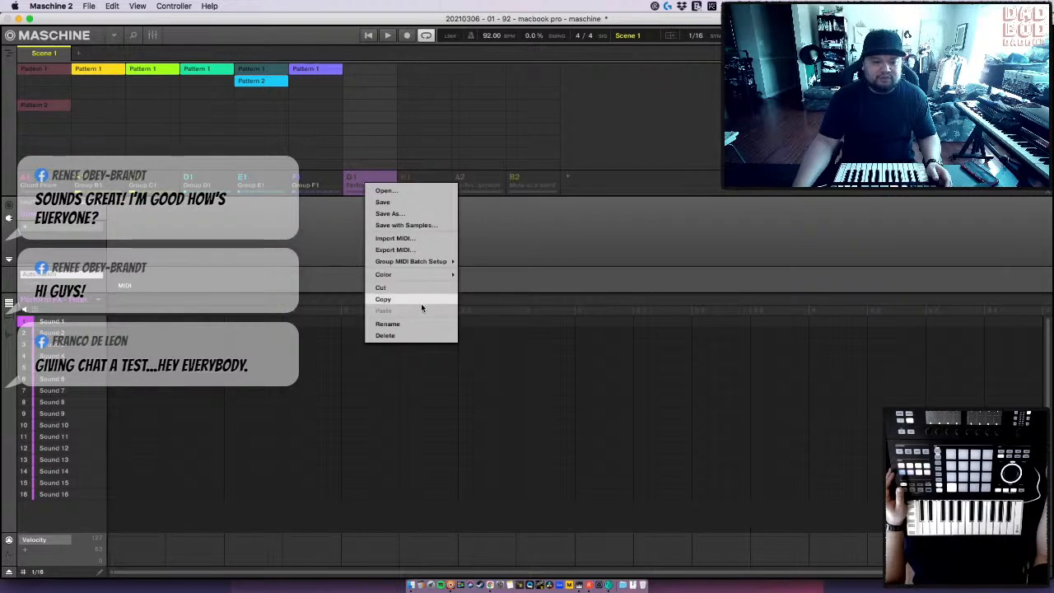
click(415, 334)
right_click(365, 180)
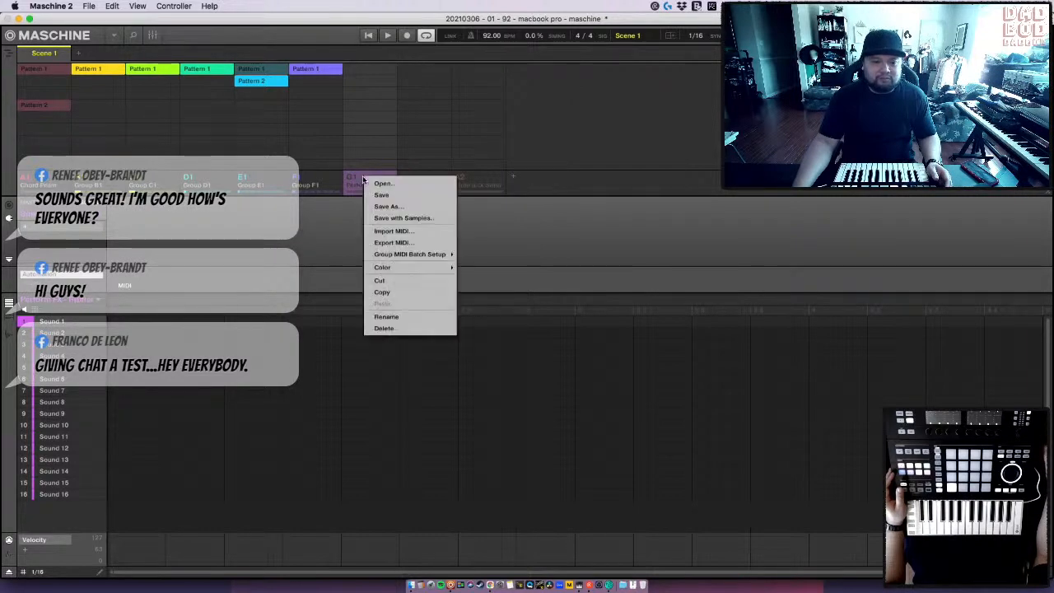
click(387, 330)
right_click(370, 179)
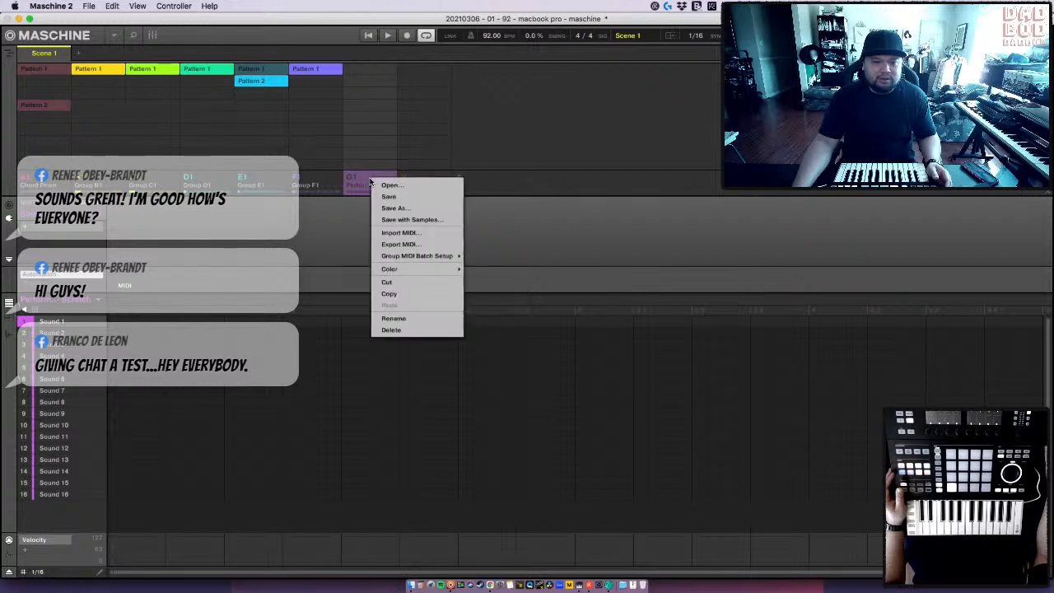
click(386, 330)
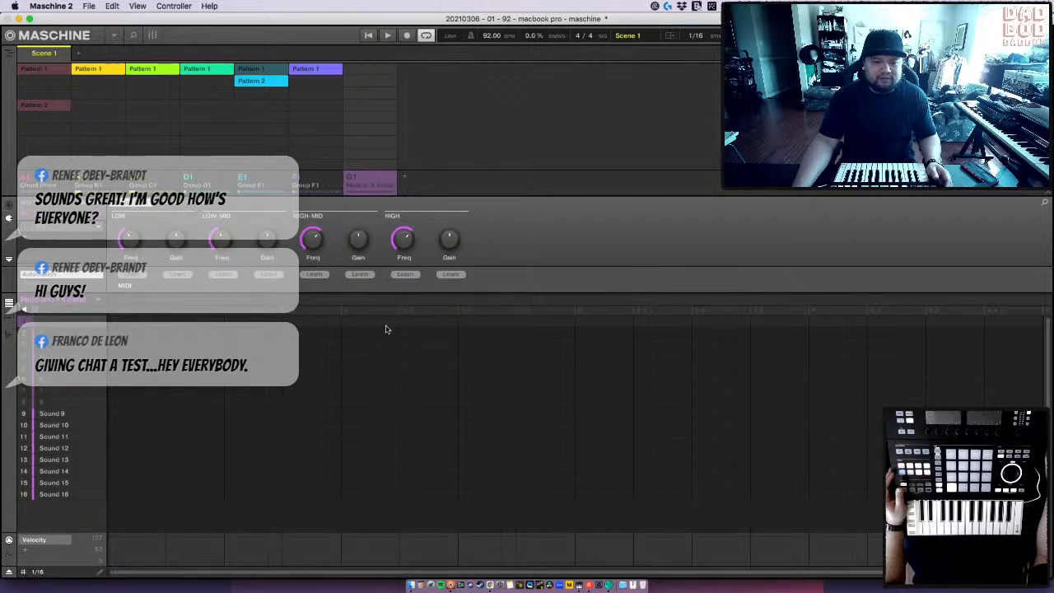
right_click(370, 186)
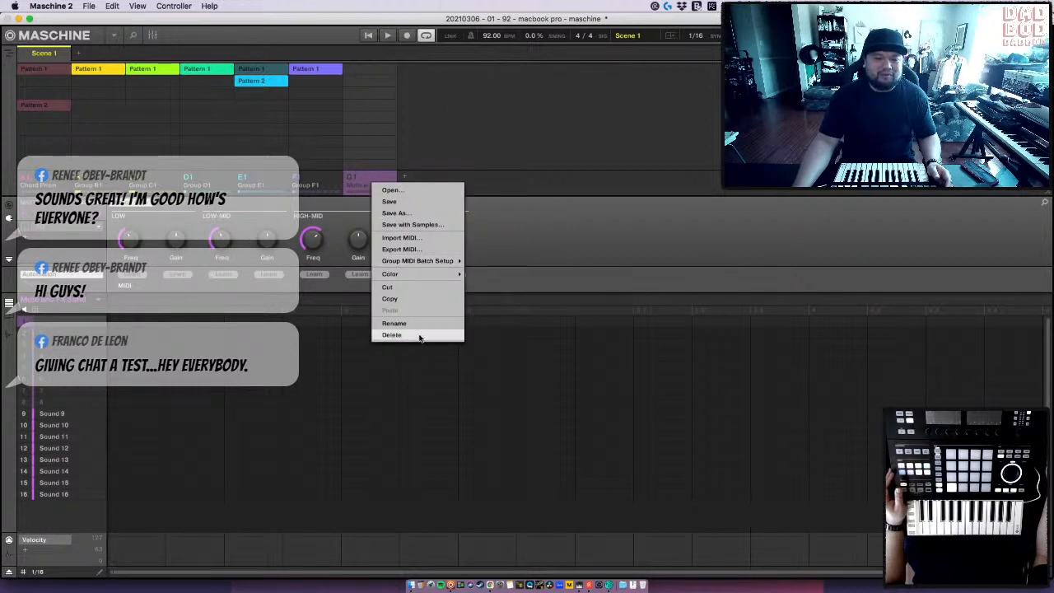
click(391, 334)
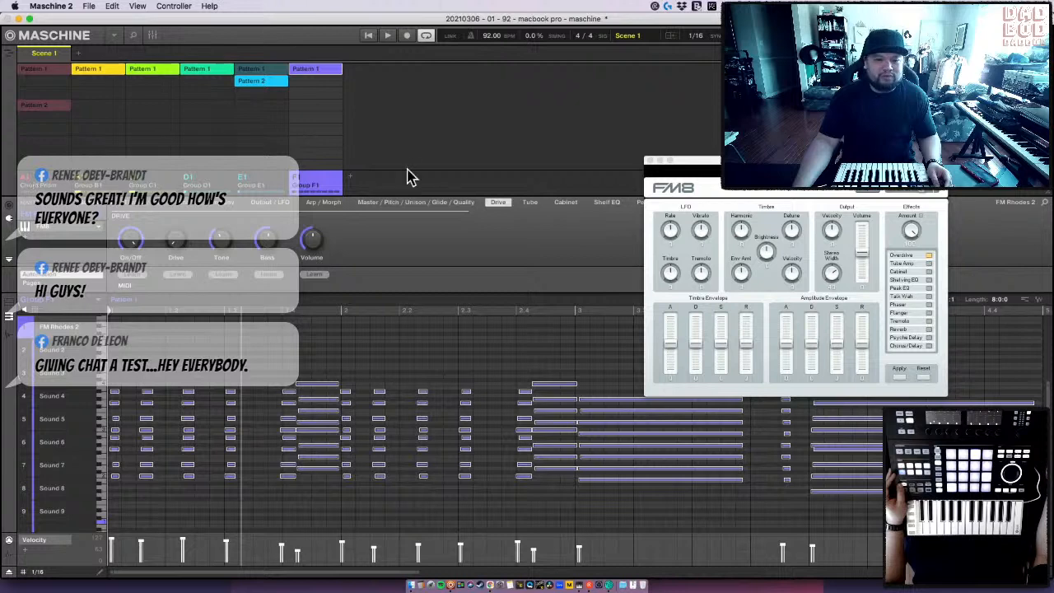
- Add a new group G1, load Arcade (VST) on its first sound, and open the plug-in window
click(350, 179)
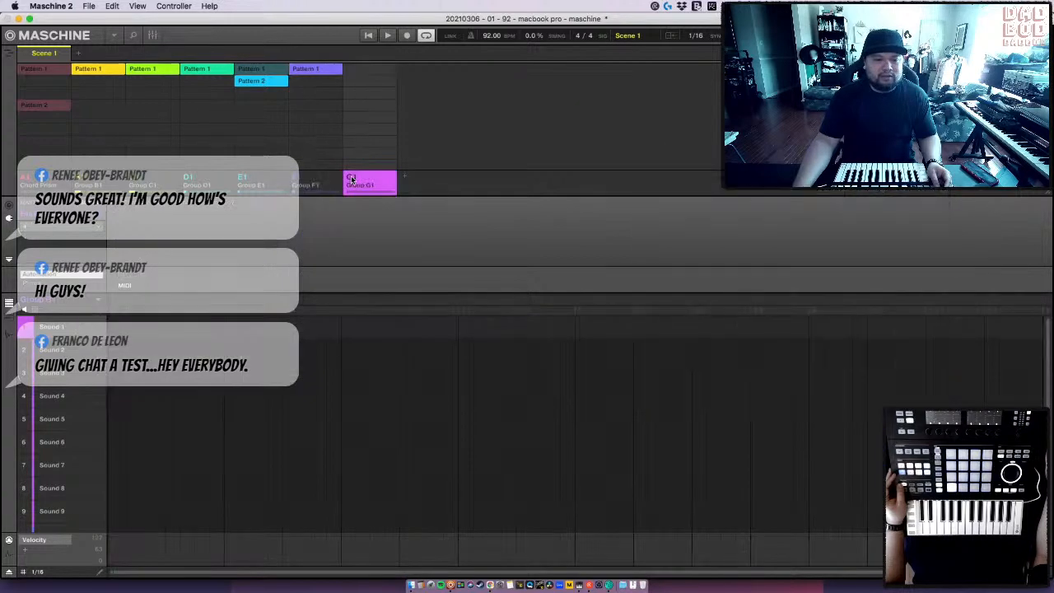
click(23, 229)
mouse_move(79, 341)
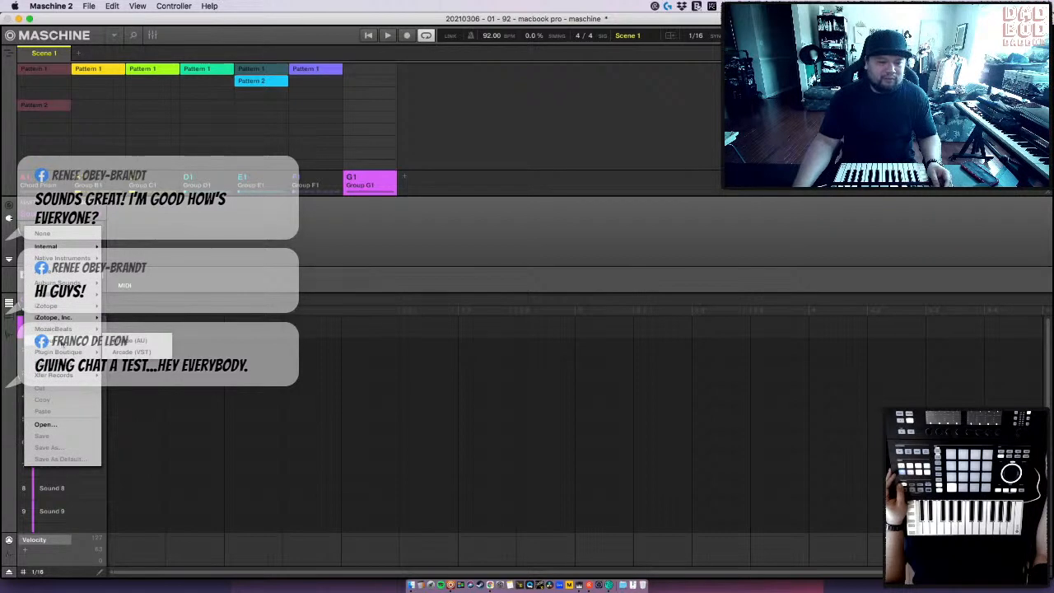
click(145, 352)
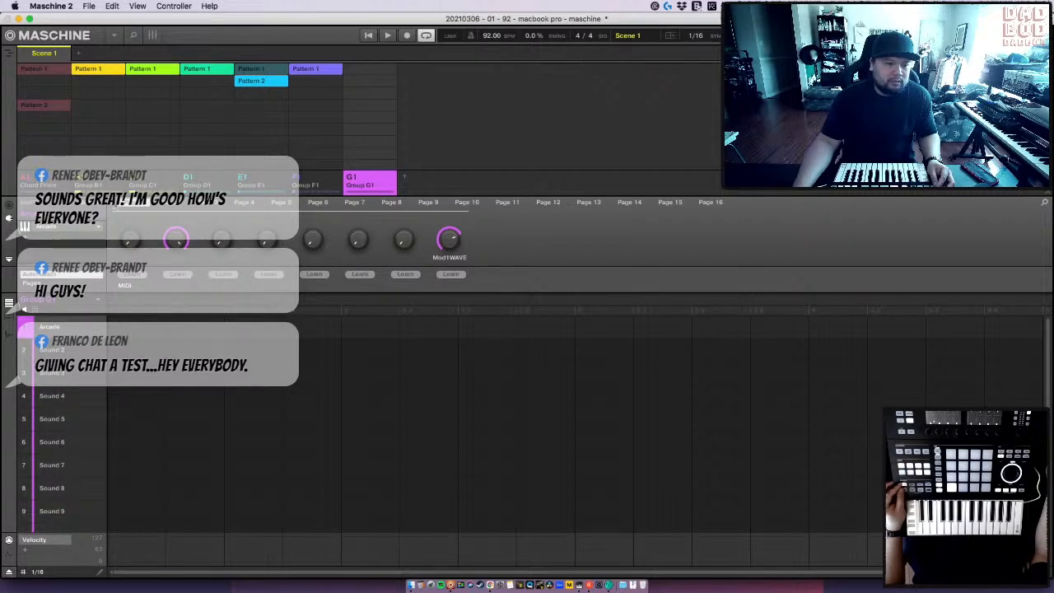
click(114, 205)
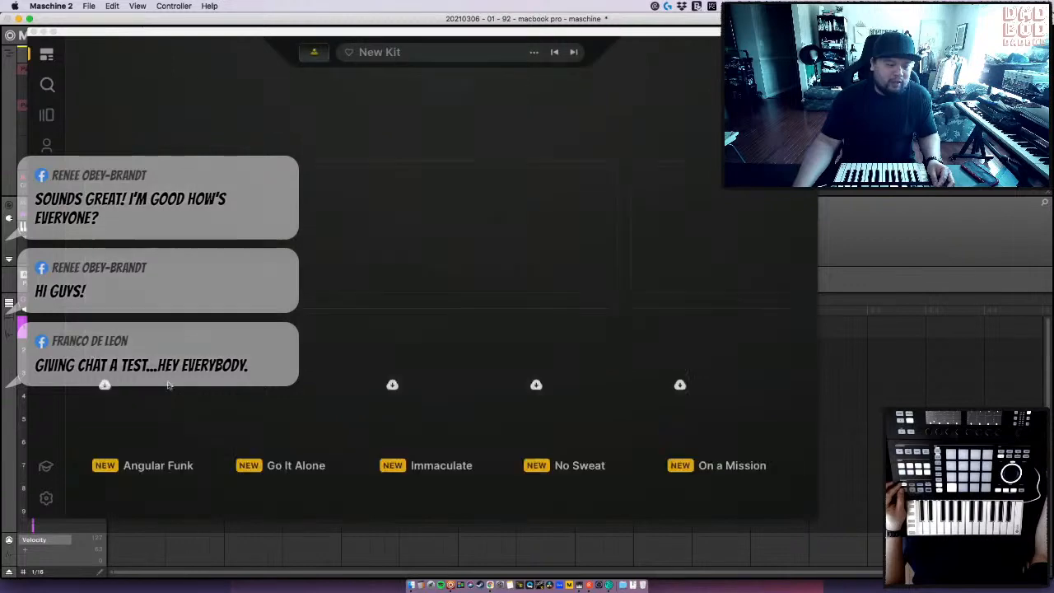
- Switch to Chrome, open native-instruments.com in a new tab, and look through the offer of nine Expansions for $99.00
click(493, 577)
key(super+t)
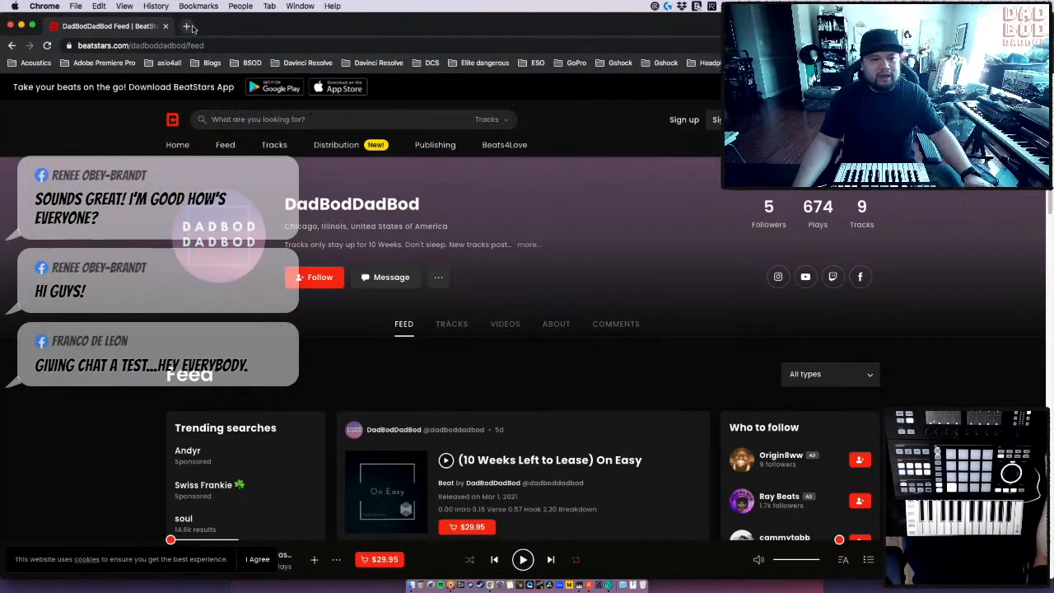
text(native-instruments.com)
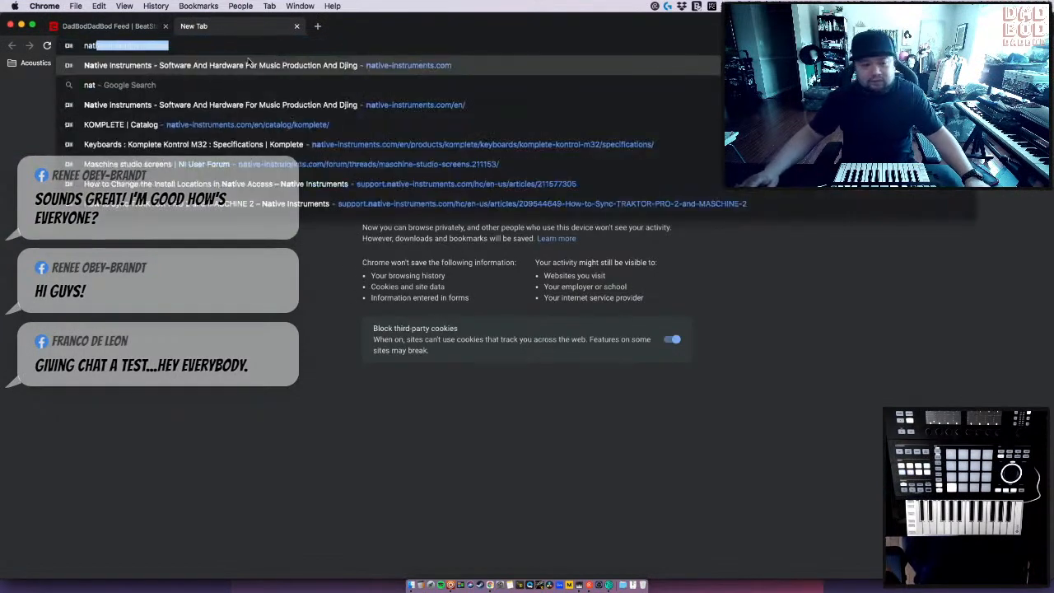
key(Return)
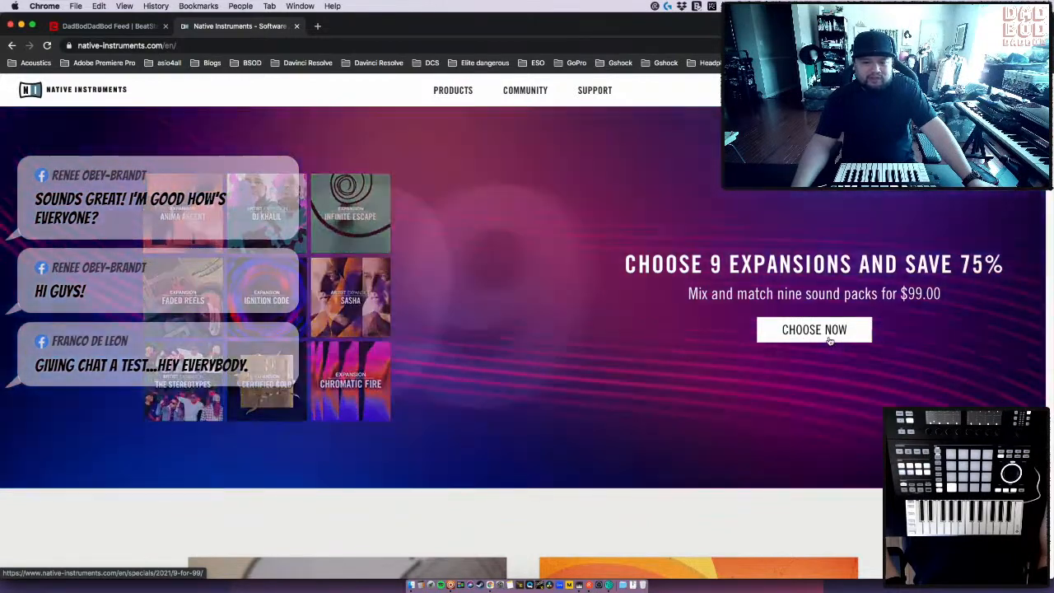
click(828, 333)
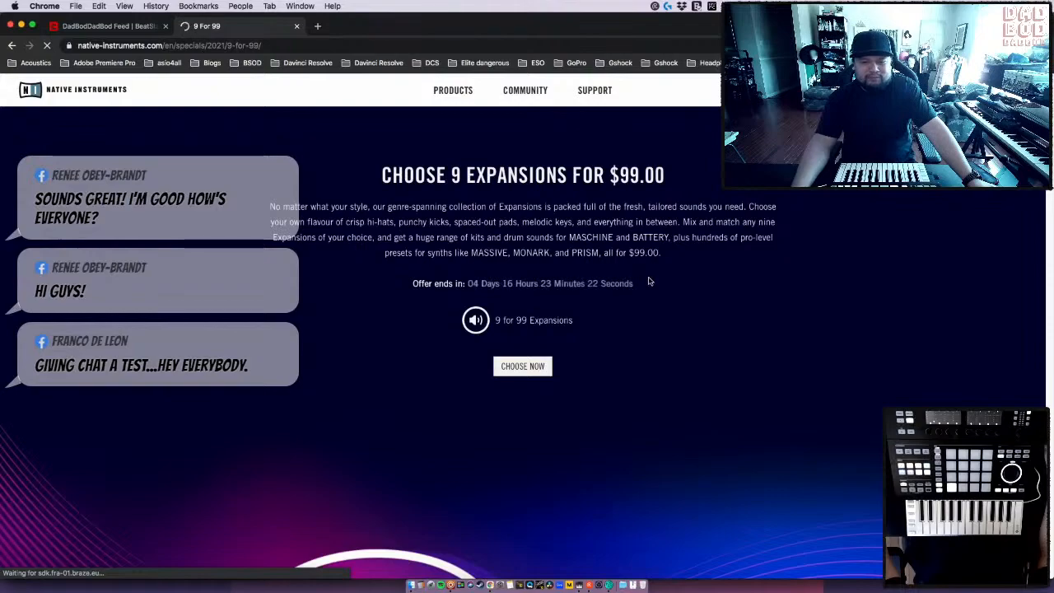
scroll(648, 281, down, 10)
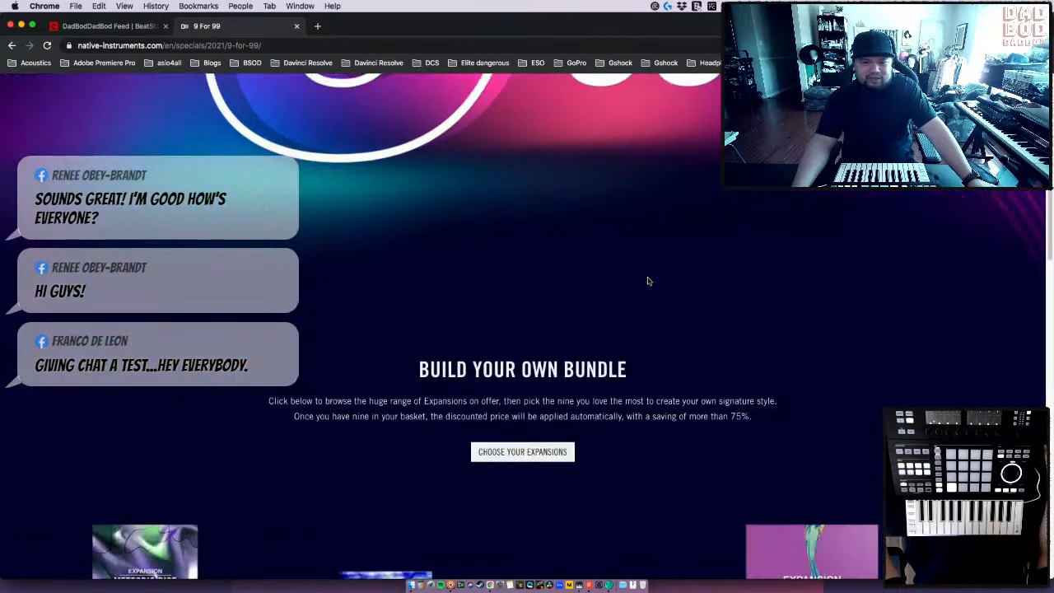
scroll(648, 280, down, 15)
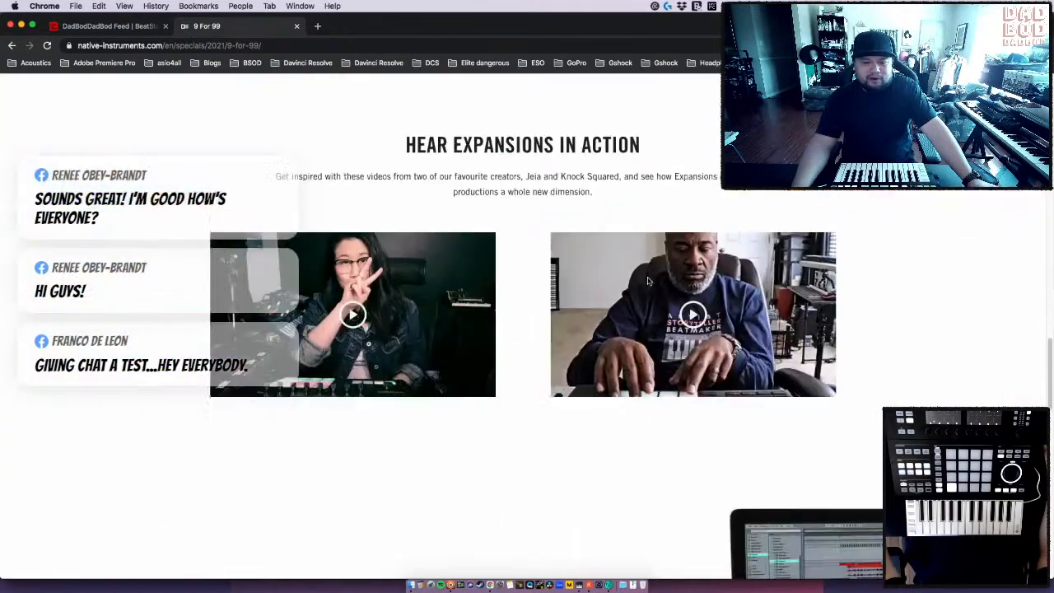
- Examine the Expansions videos, the About Expansions section and the system requirements on the 9 For 99 page
scroll(647, 281, down, 2)
scroll(648, 281, down, 12)
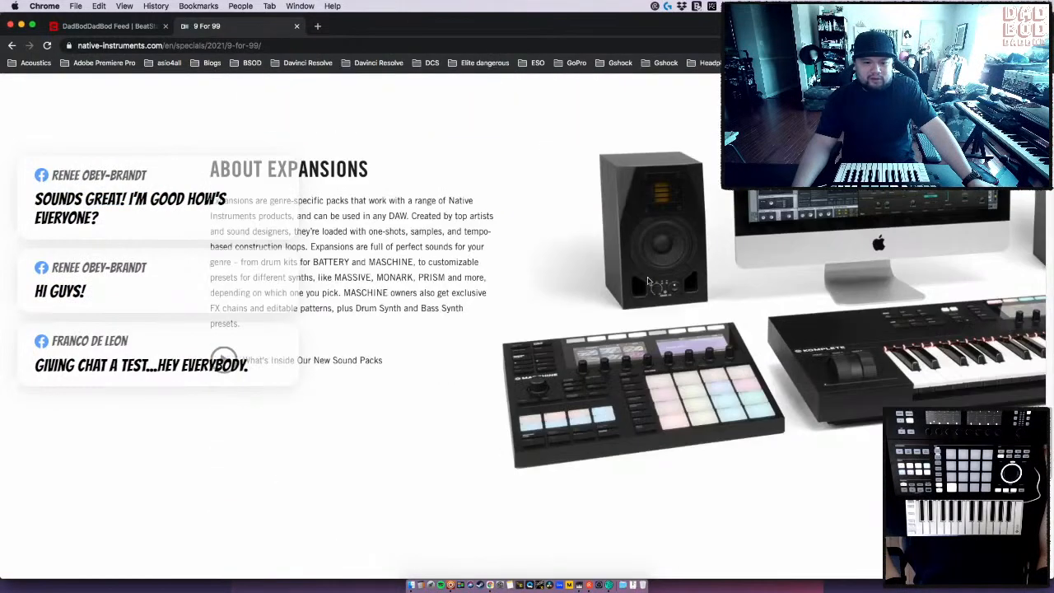
scroll(735, 263, down, 17)
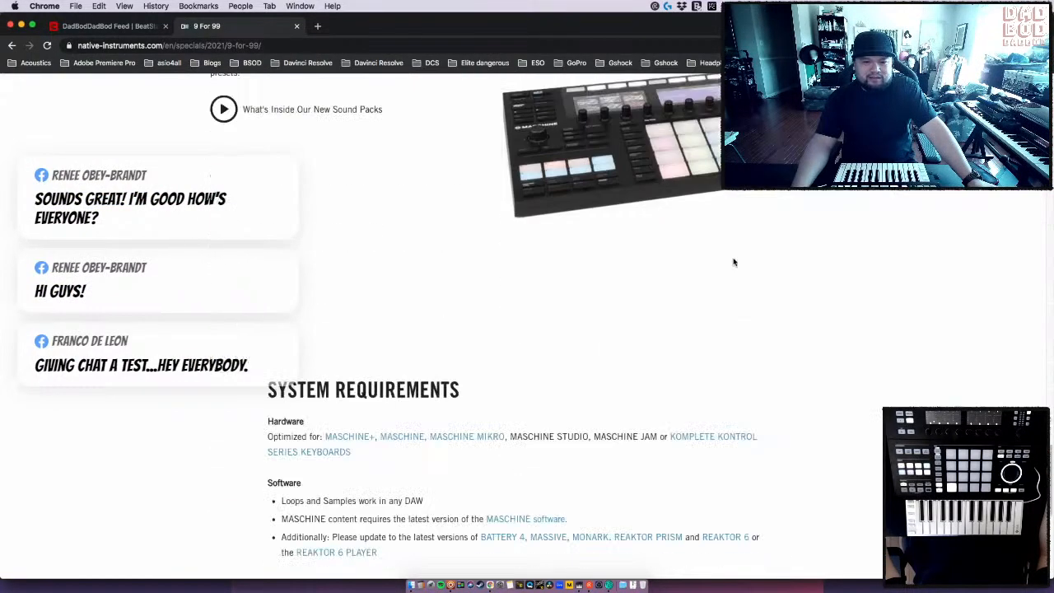
scroll(733, 262, up, 20)
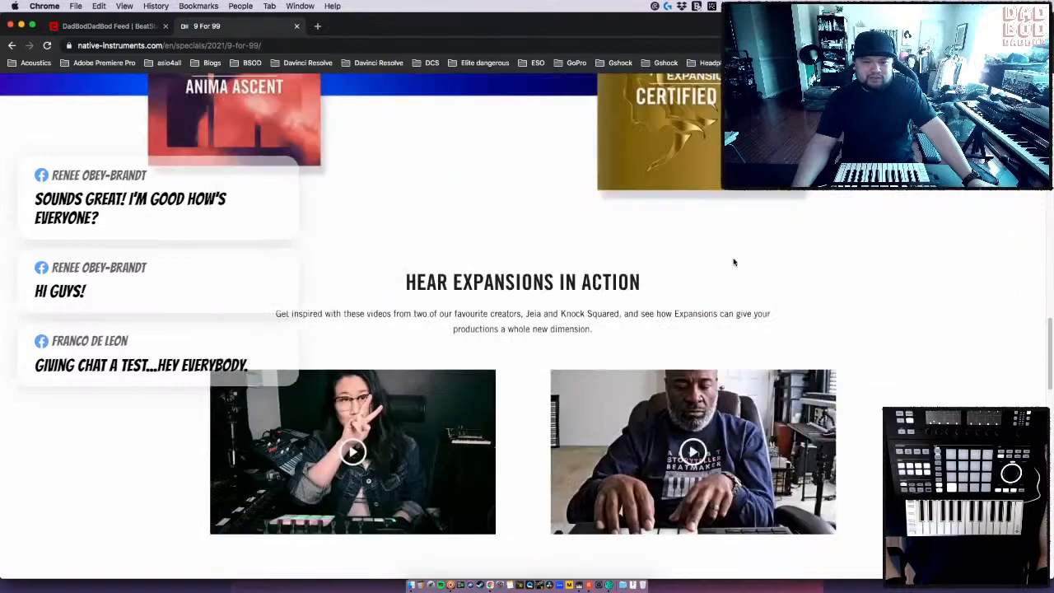
scroll(739, 302, up, 6)
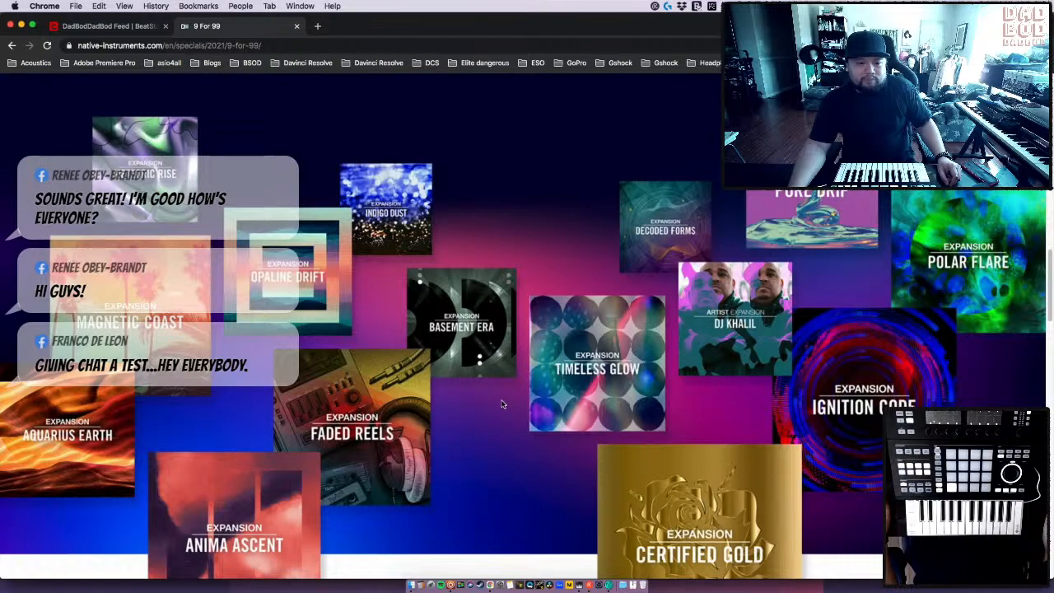
- Follow Choose Your Expansions under Build Your Own Bundle and look over the Expansion covers on offer
scroll(489, 354, down, 8)
scroll(489, 353, up, 11)
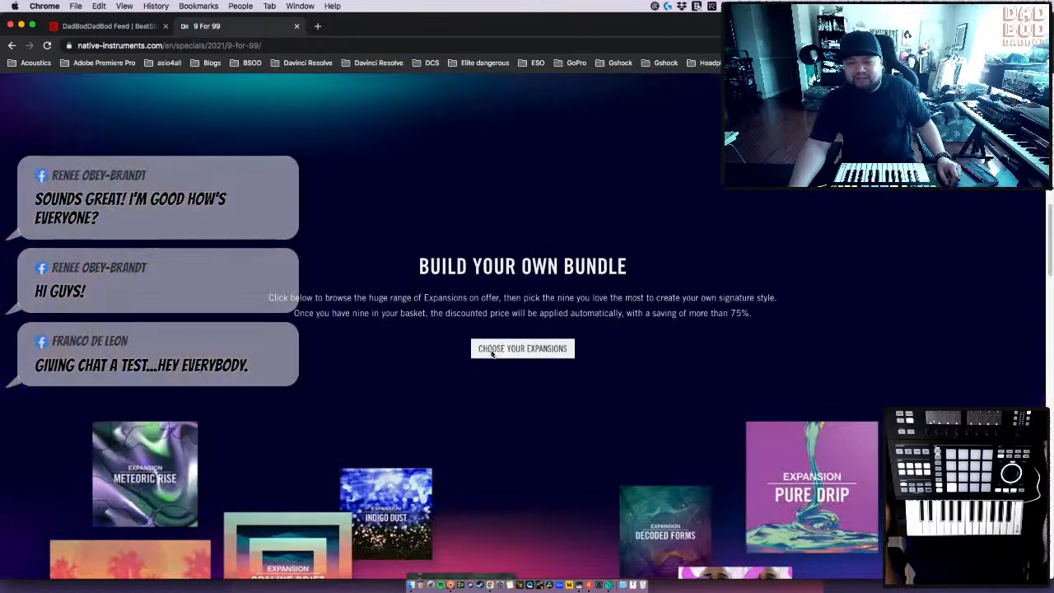
click(491, 351)
scroll(535, 407, down, 1)
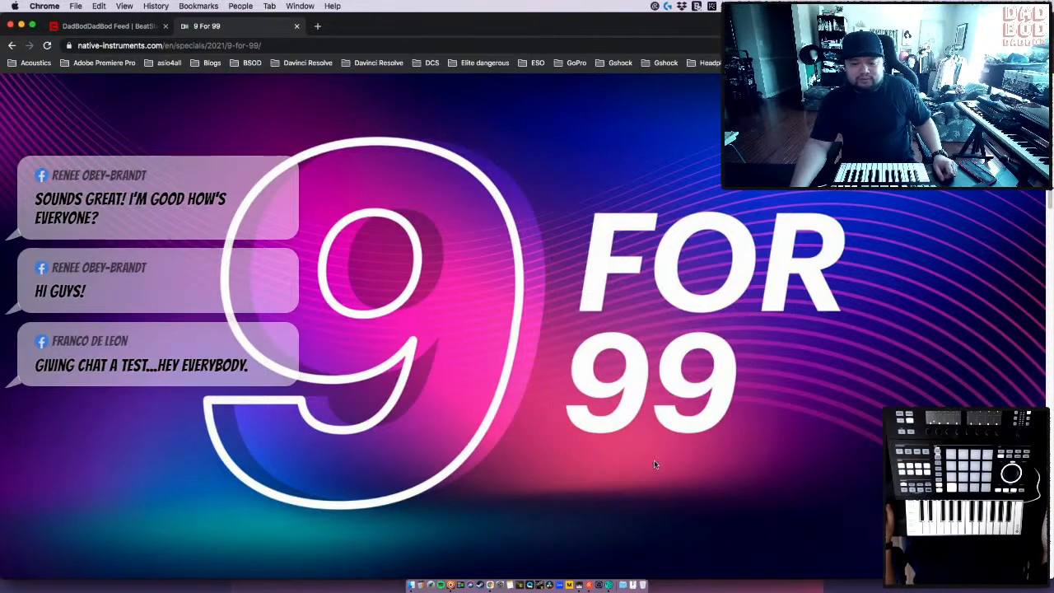
scroll(612, 508, down, 12)
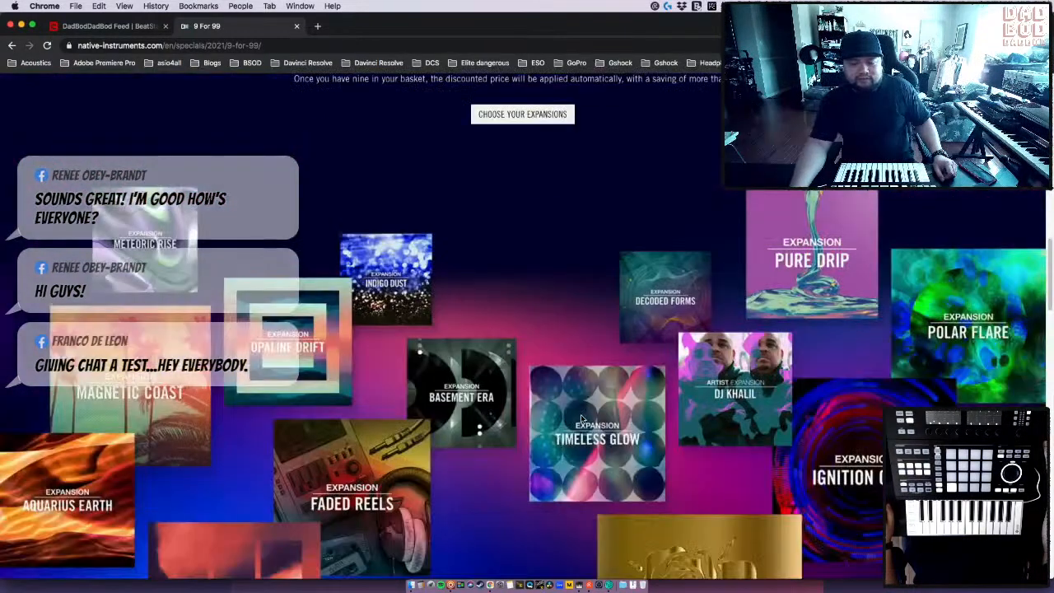
scroll(630, 354, up, 5)
scroll(631, 354, down, 4)
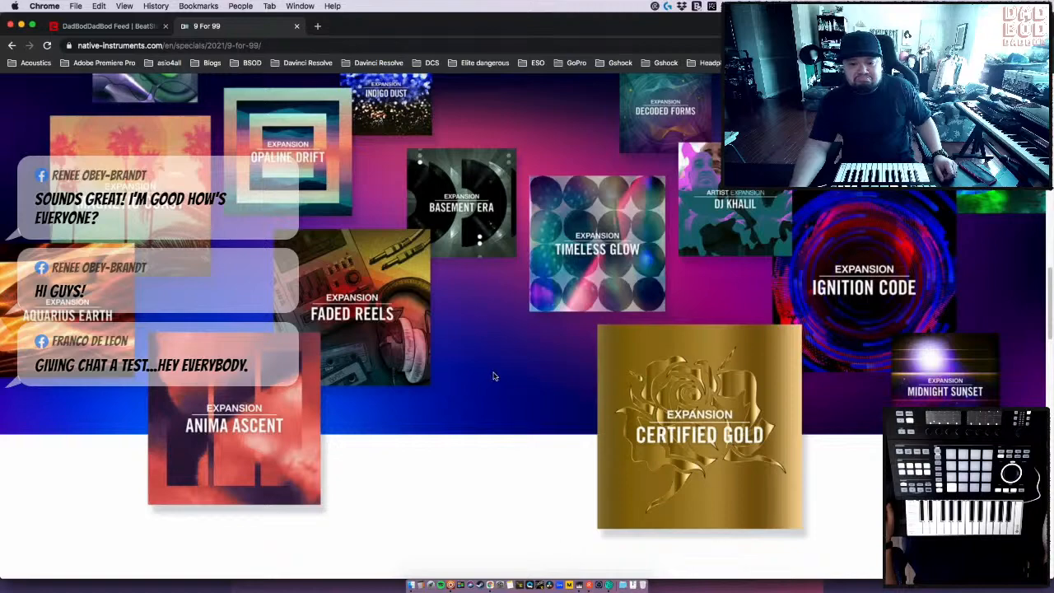
scroll(494, 376, up, 5)
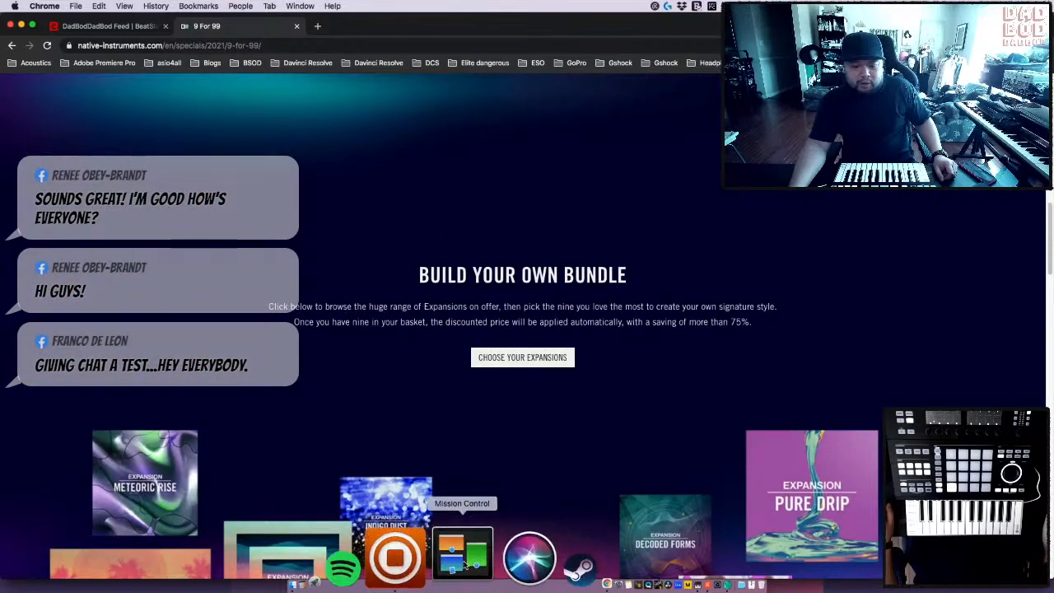
- Switch back to Maschine and open the Hooked line from Arcade's list of lines
click(450, 568)
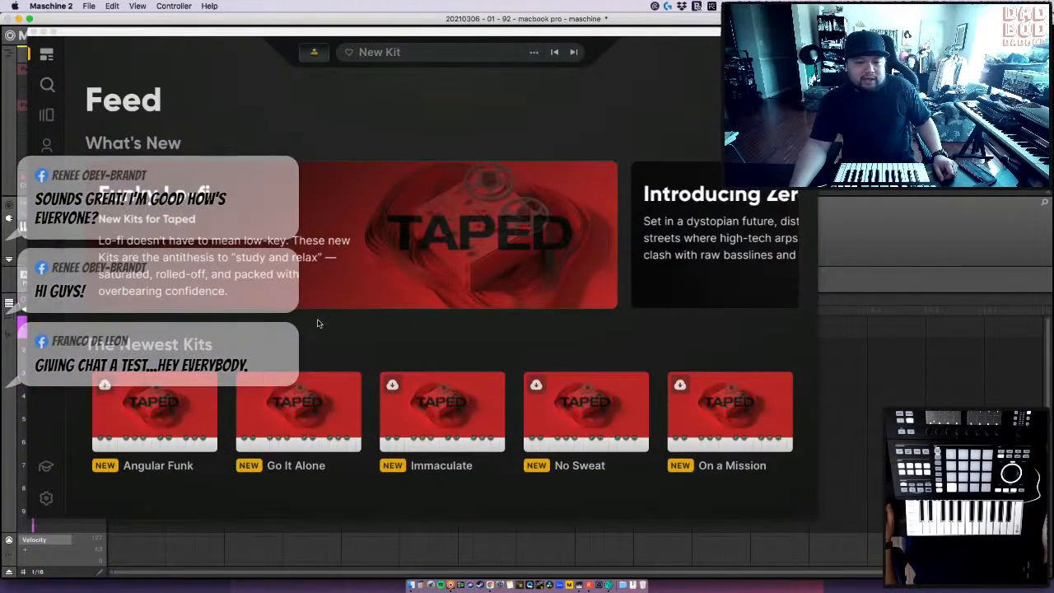
click(47, 116)
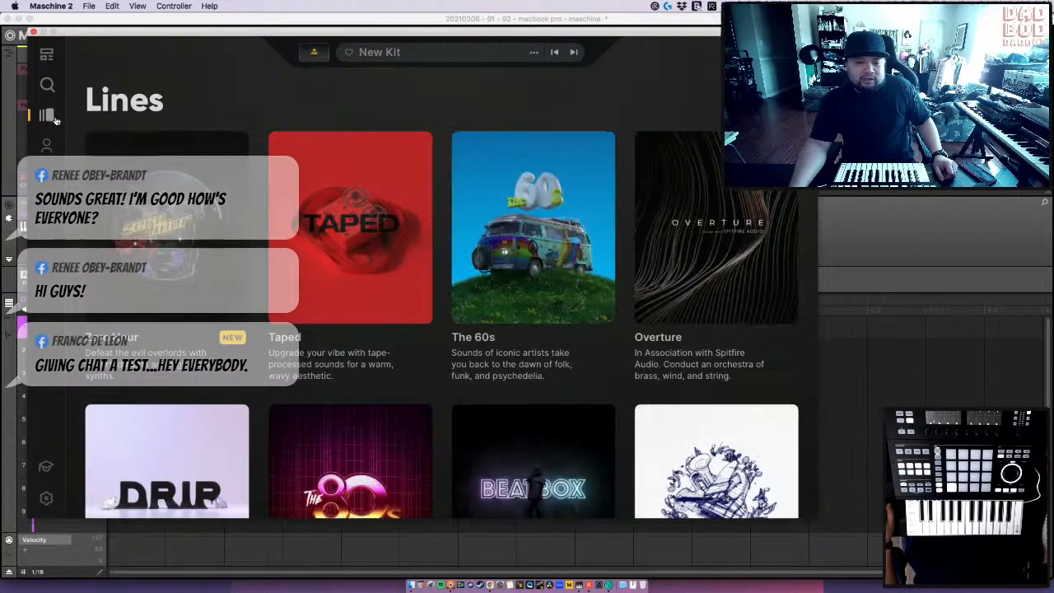
scroll(449, 284, down, 5)
scroll(447, 284, down, 8)
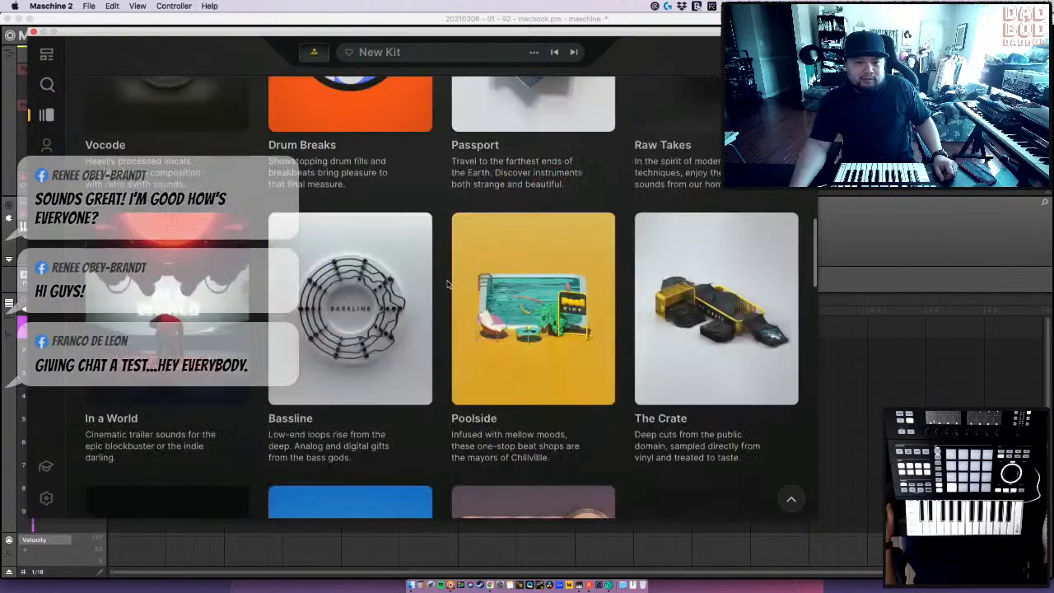
scroll(449, 288, down, 8)
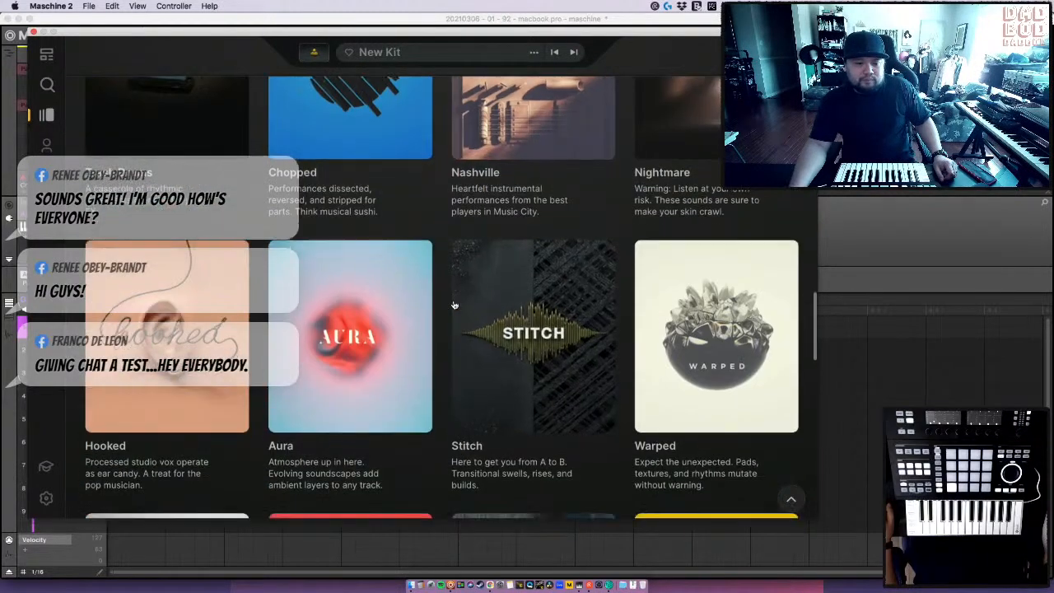
click(146, 346)
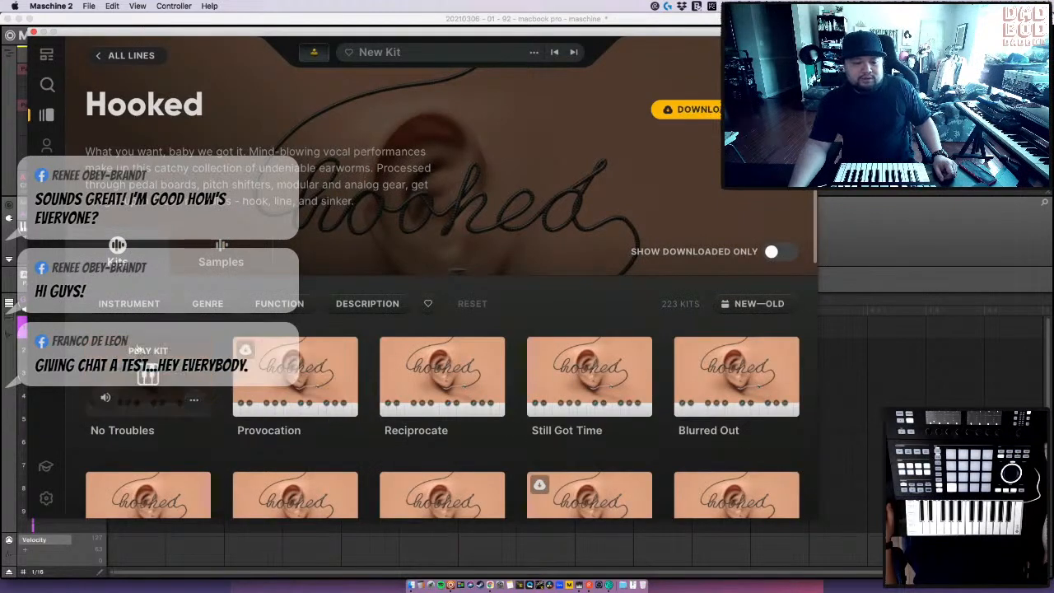
- Move the Arcade window off Maschine's group slots and preview the Hooked kits Provocation and Reciprocate
drag(159, 36, 356, 51)
mouse_move(290, 424)
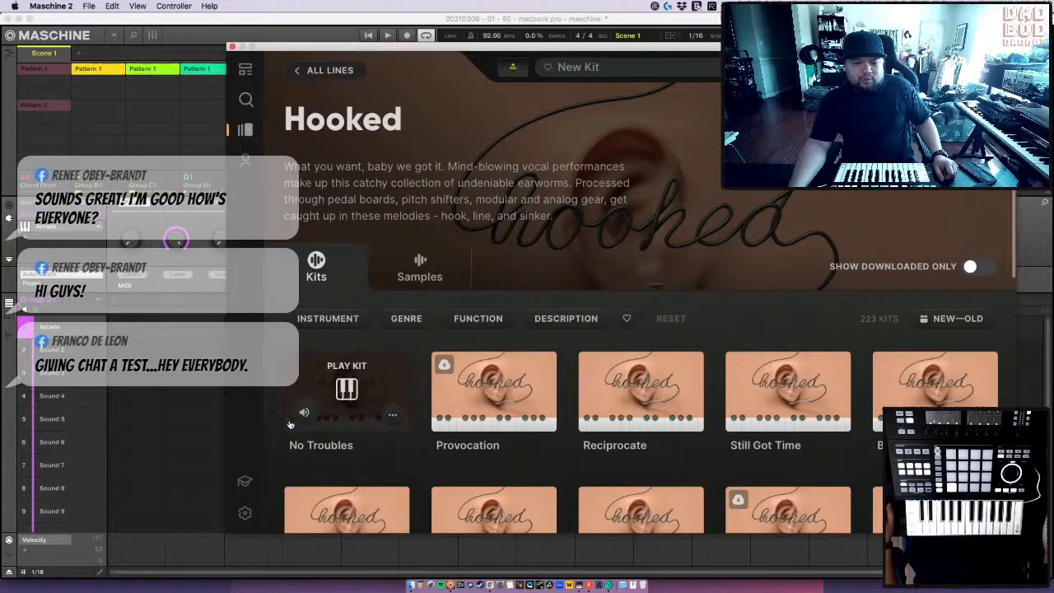
click(446, 422)
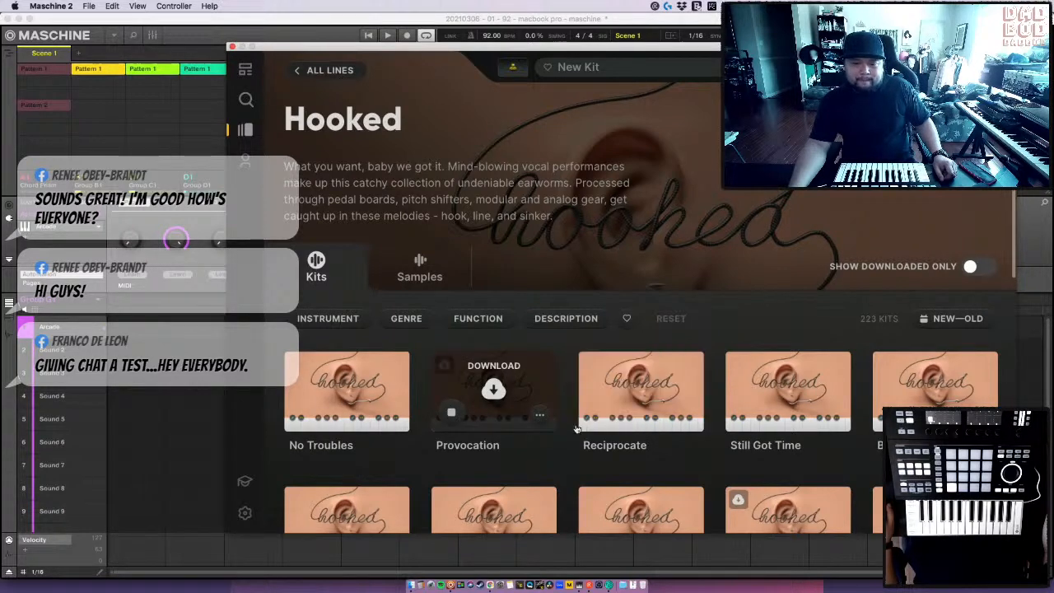
mouse_move(597, 421)
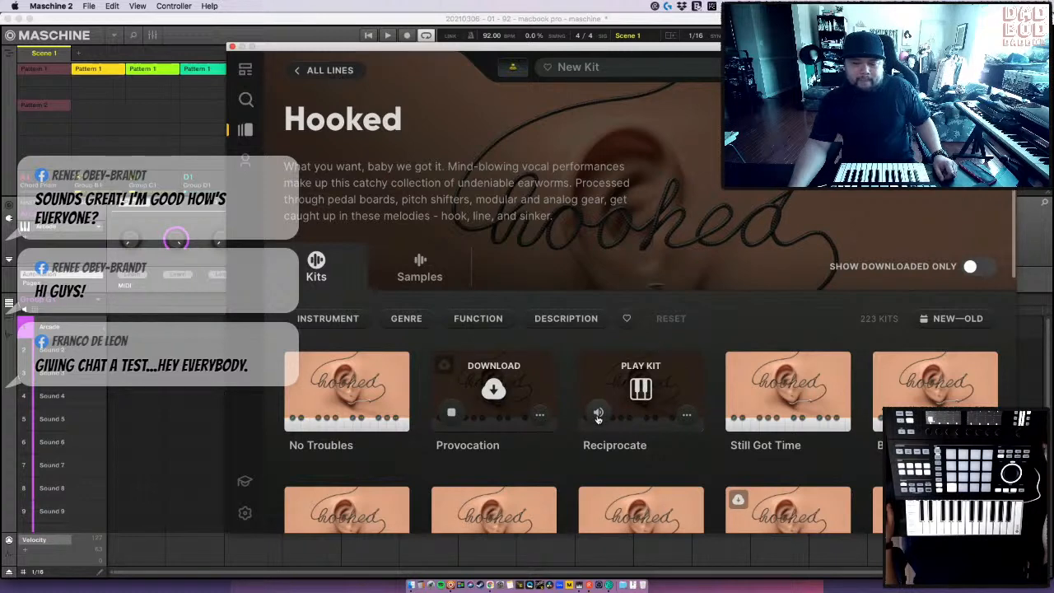
click(598, 414)
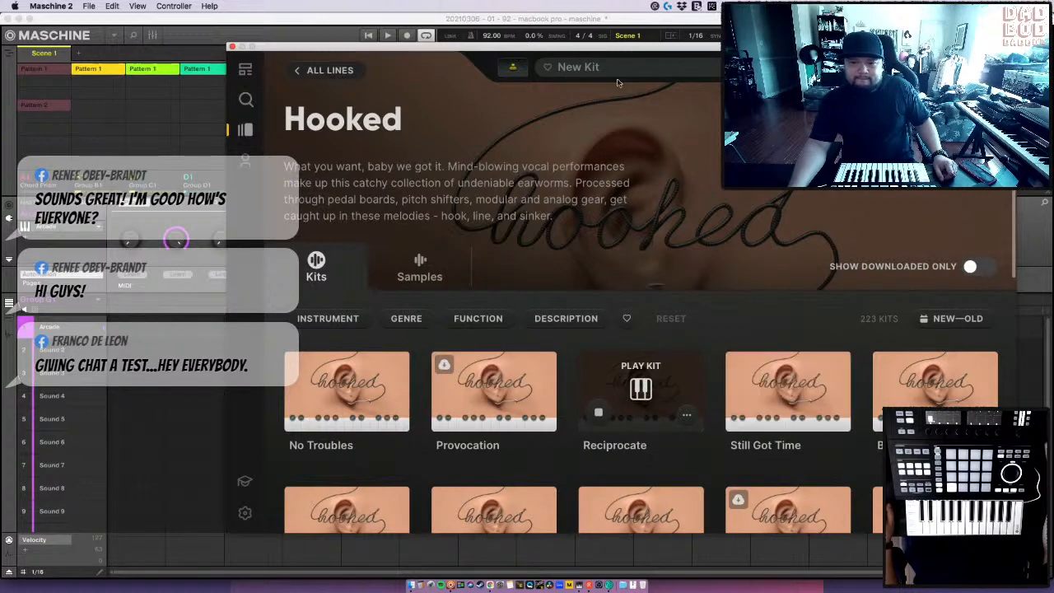
drag(598, 46, 573, 31)
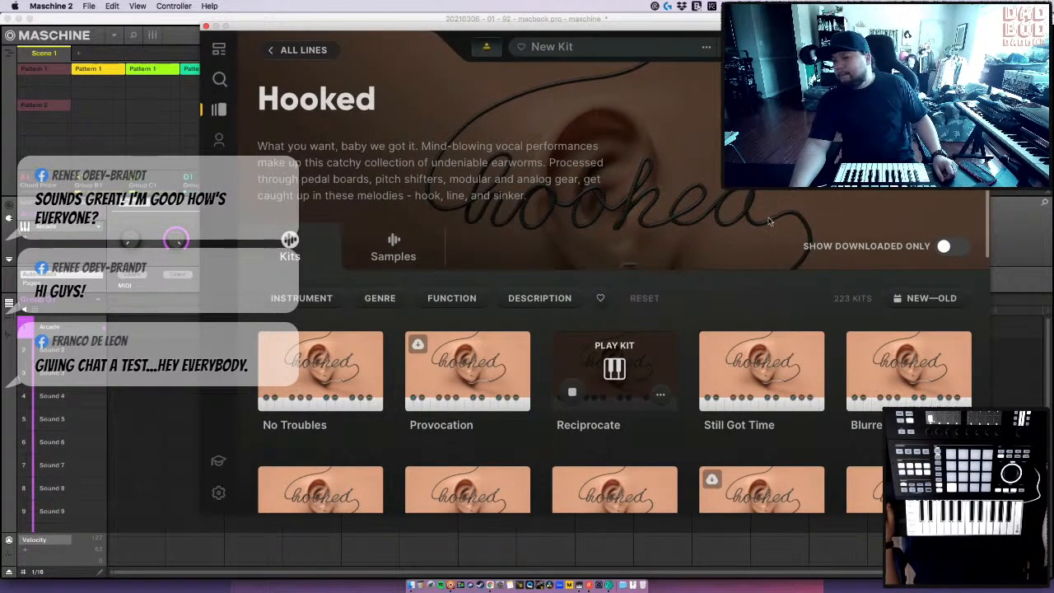
- Preview more Hooked kits, including Still Got Time, Blurred Out, Perception and Felt This Before
click(719, 392)
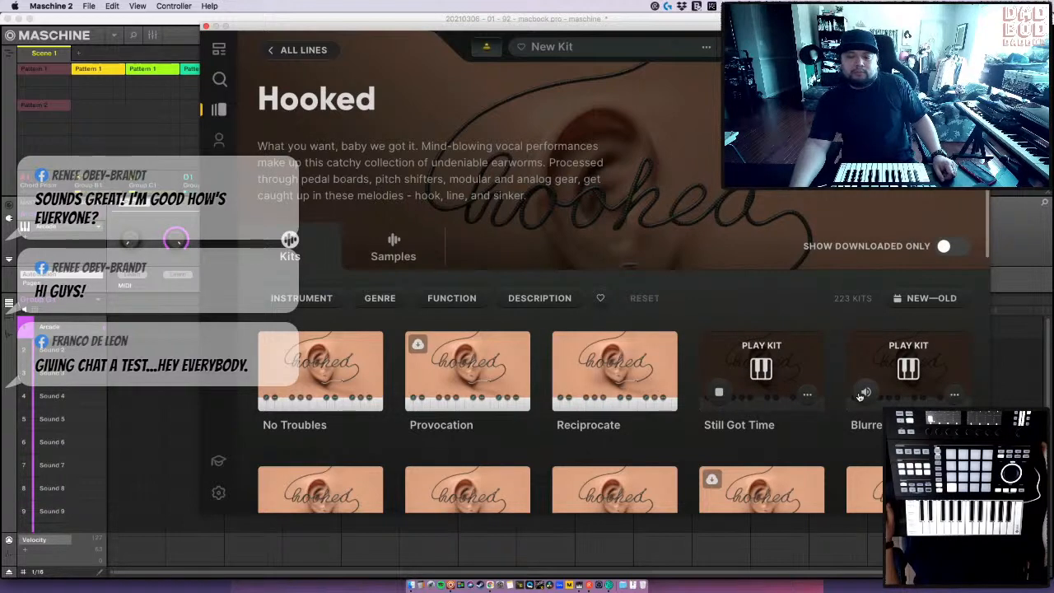
click(861, 396)
scroll(860, 397, down, 1)
scroll(860, 397, down, 3)
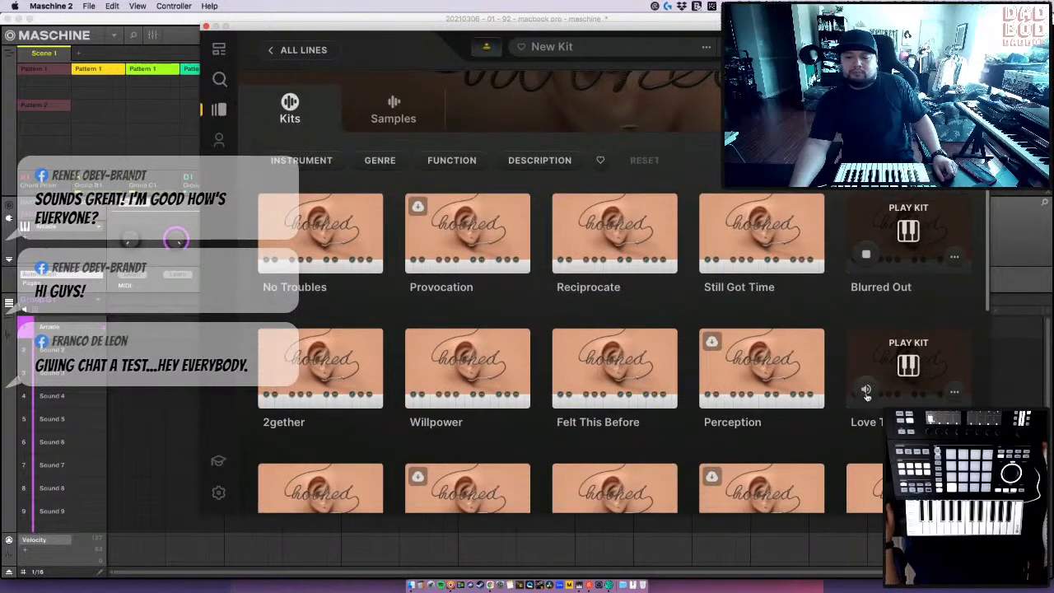
click(868, 393)
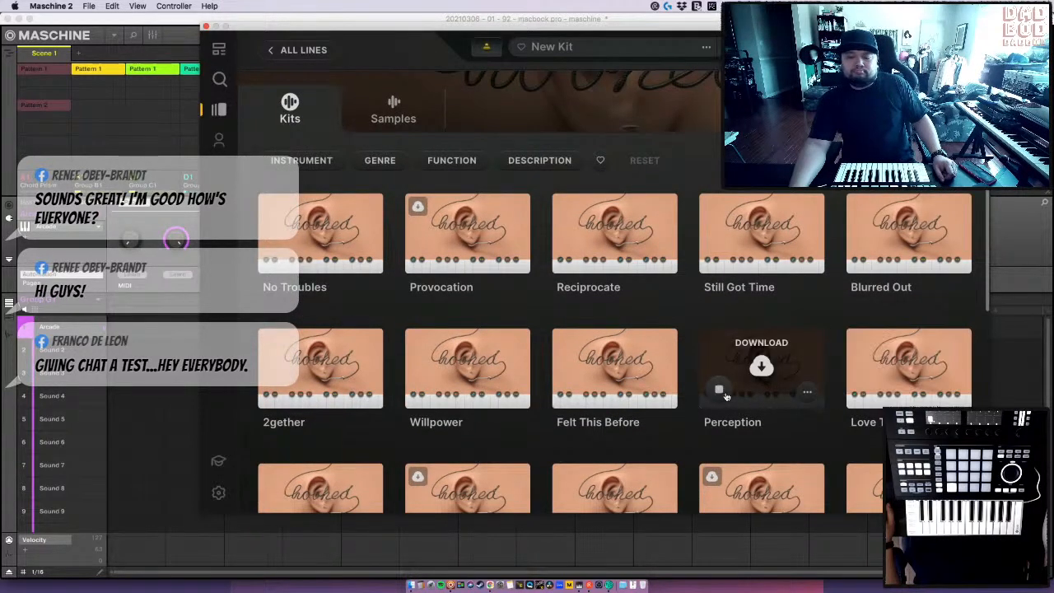
click(572, 390)
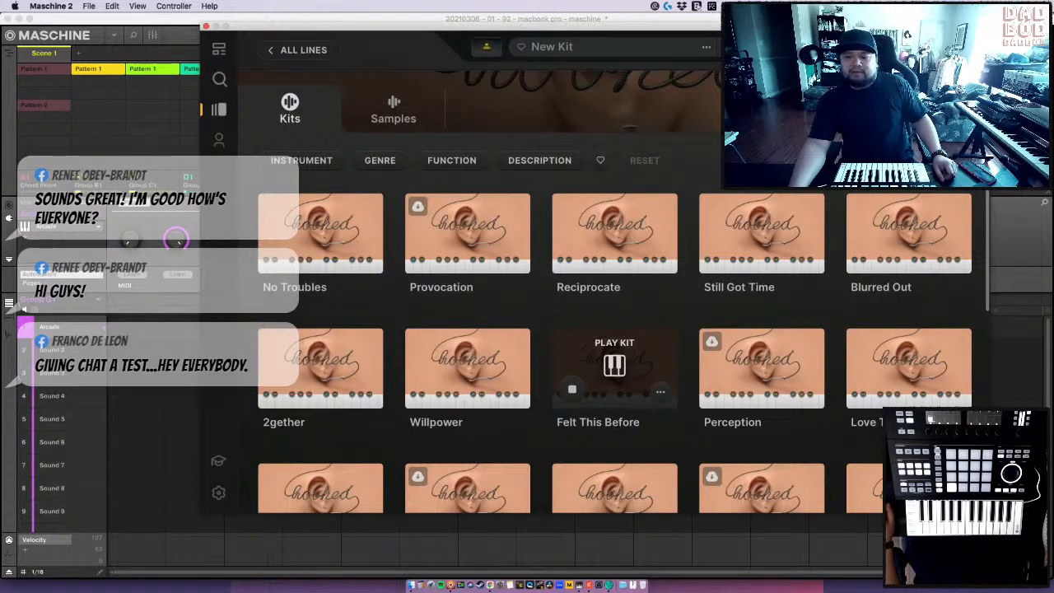
- Sort the Hooked kits from old to new and preview Beacon and Some Attitude
click(926, 160)
click(825, 232)
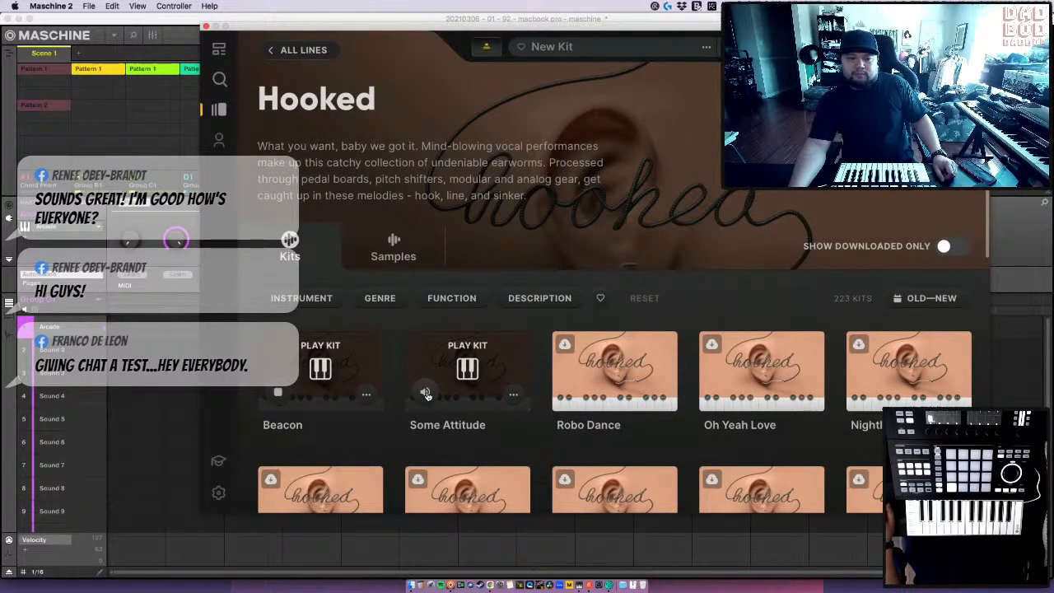
click(427, 395)
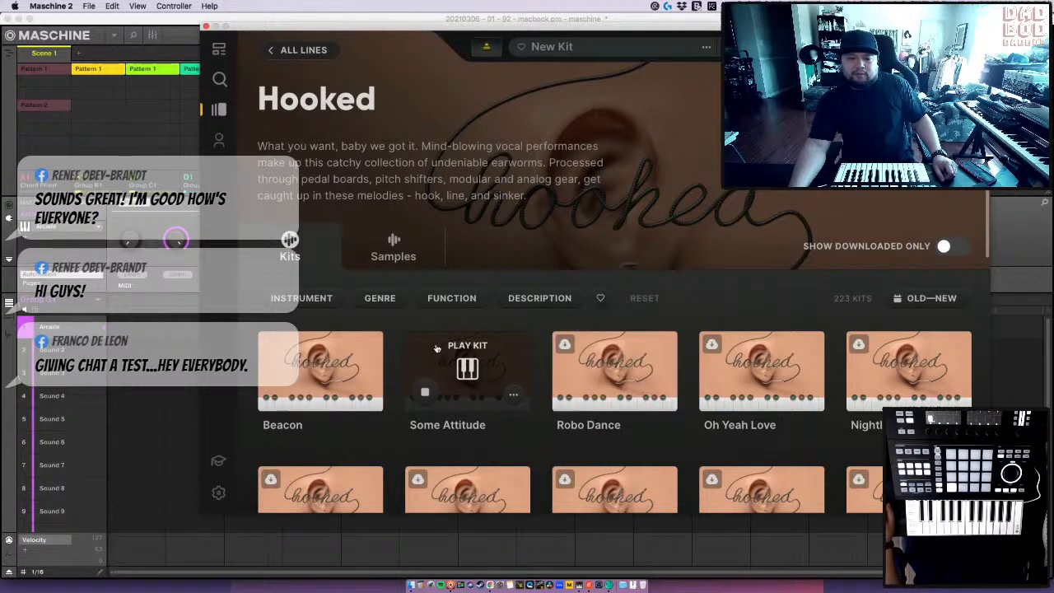
- Return to Arcade's overview of all lines and look through it for another line to use
click(219, 113)
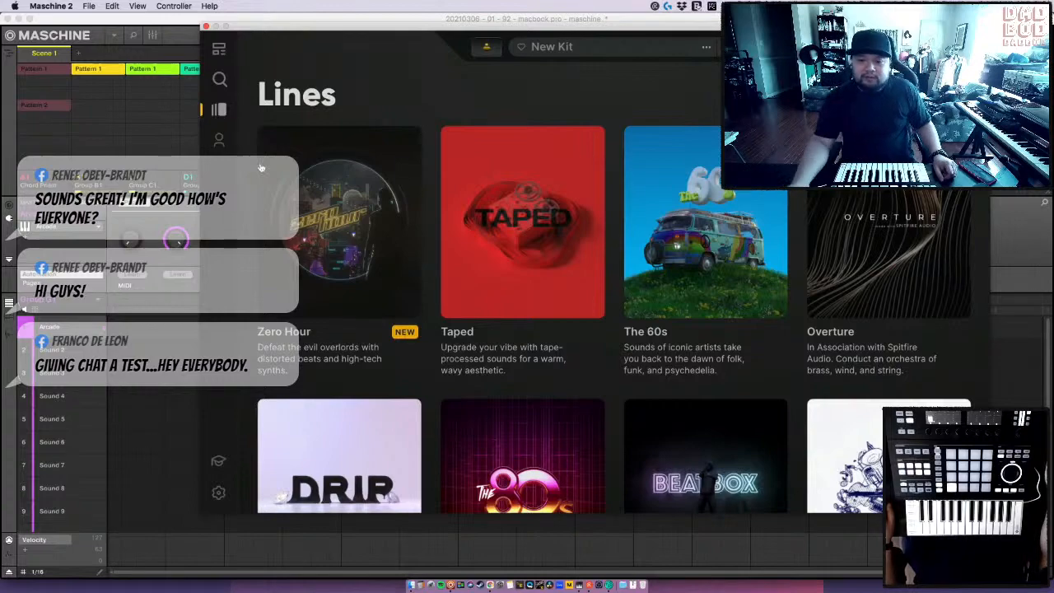
scroll(714, 435, down, 10)
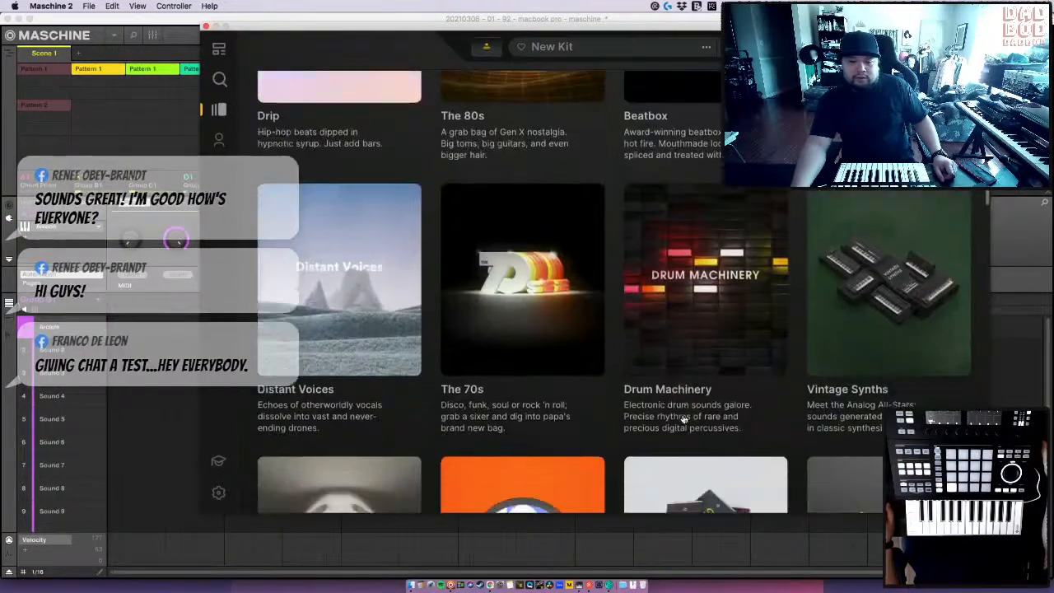
scroll(683, 419, down, 8)
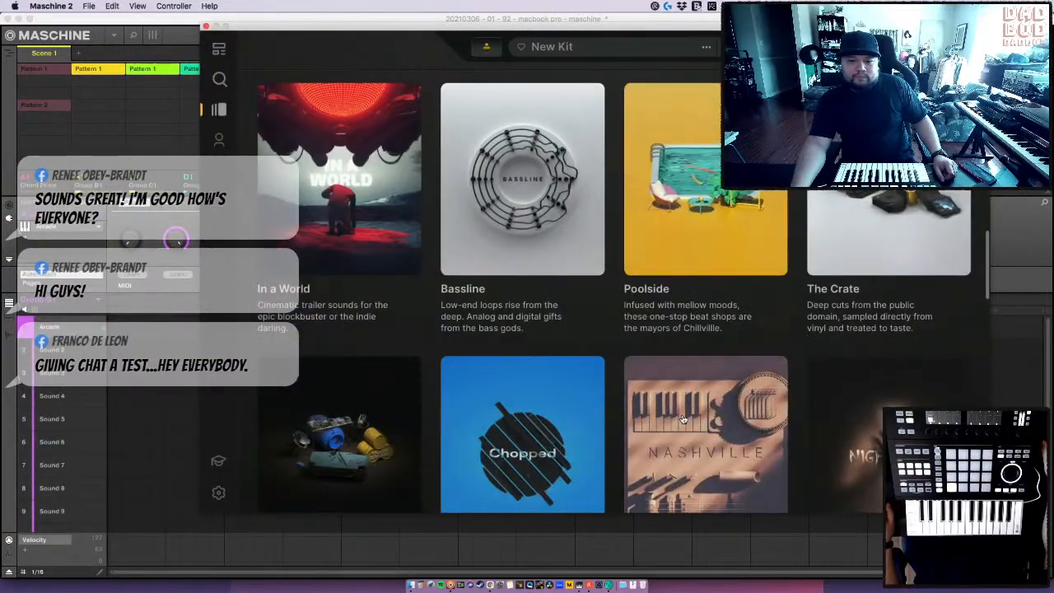
scroll(683, 419, down, 7)
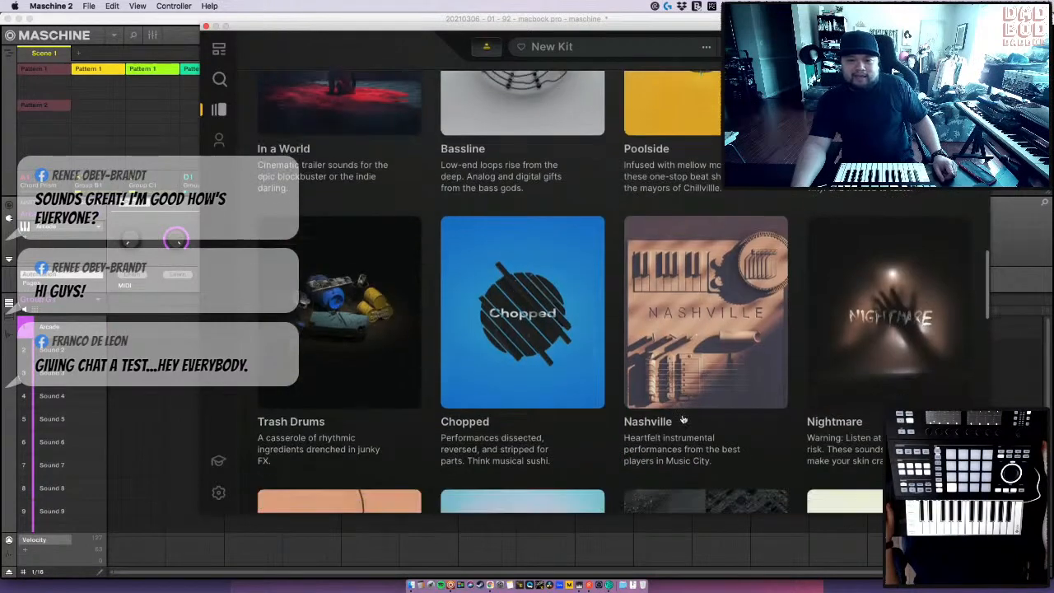
scroll(682, 419, down, 6)
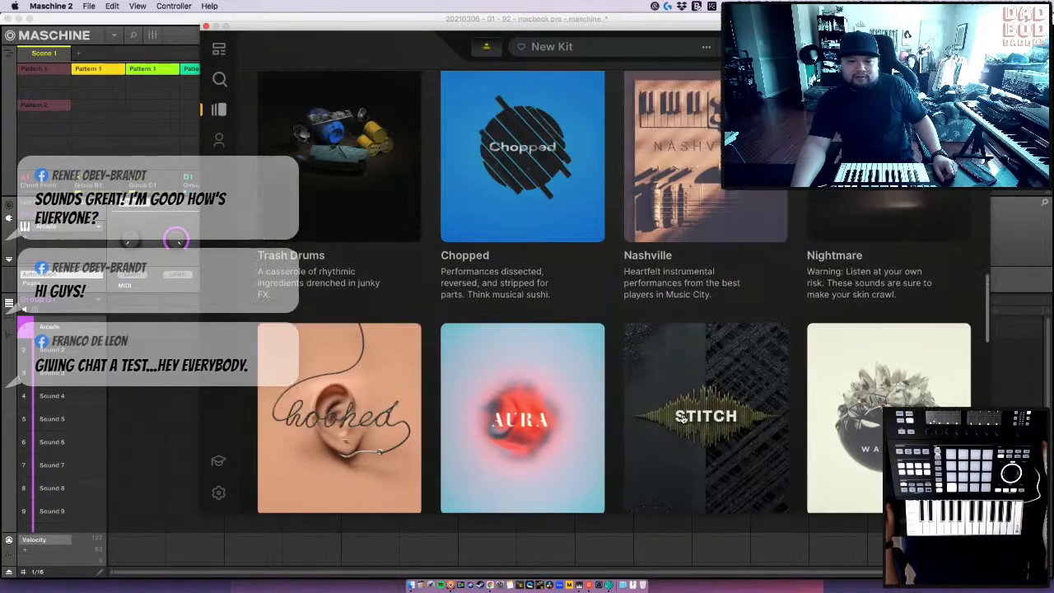
scroll(683, 419, down, 7)
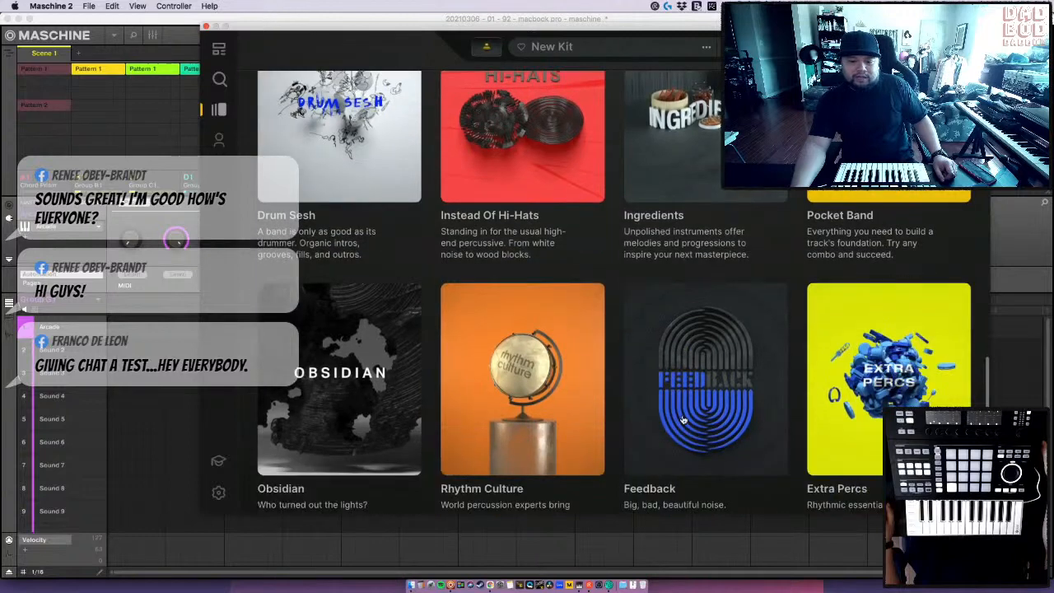
scroll(682, 419, down, 7)
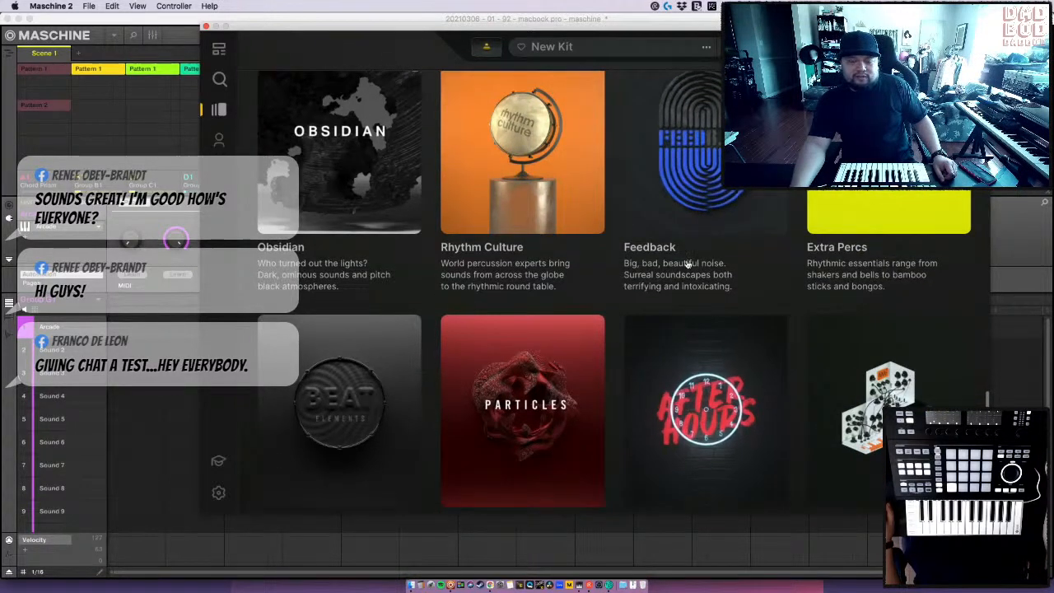
scroll(725, 355, down, 7)
scroll(725, 355, down, 8)
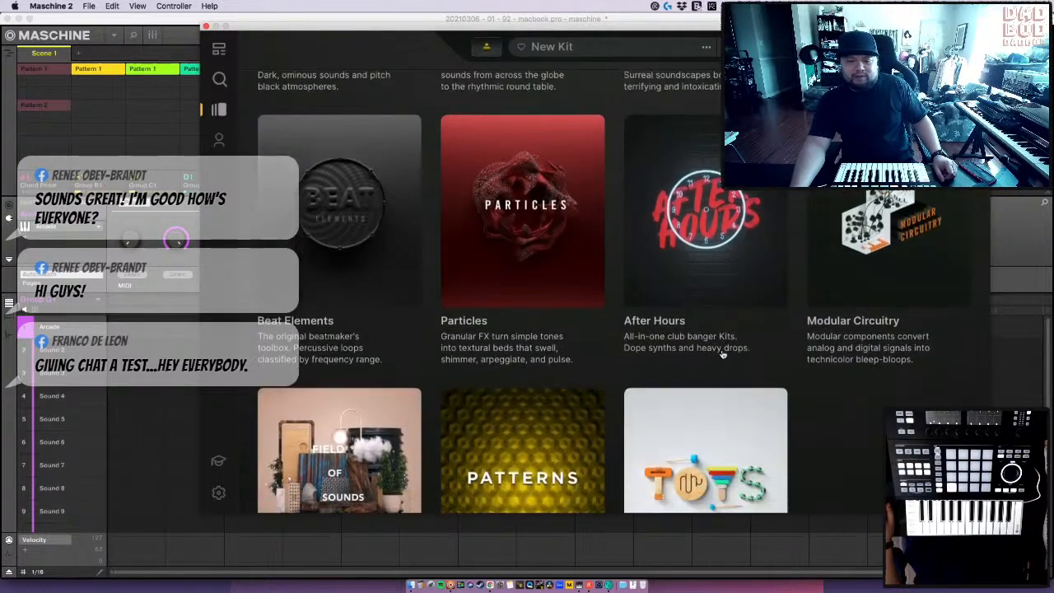
scroll(721, 353, up, 10)
scroll(719, 353, up, 10)
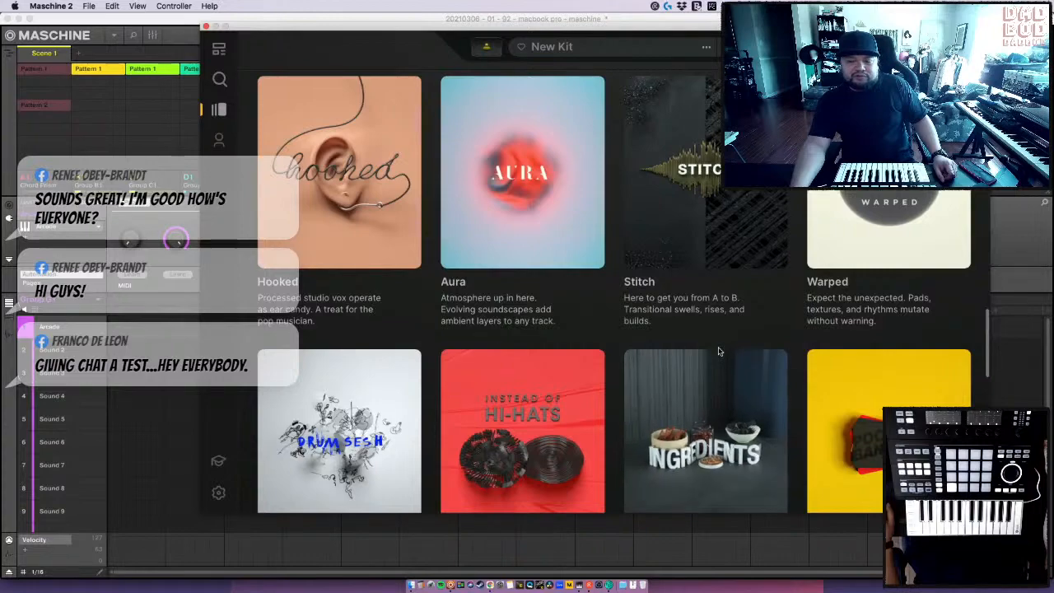
scroll(718, 352, up, 10)
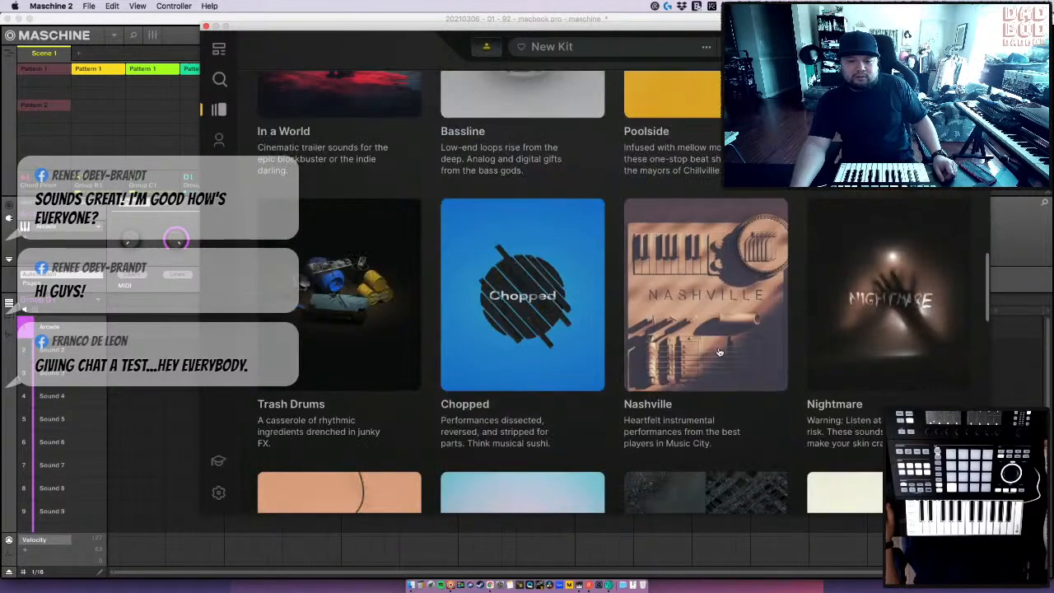
- Look through Arcade's overview of lines and open the Vocode line
scroll(718, 351, up, 10)
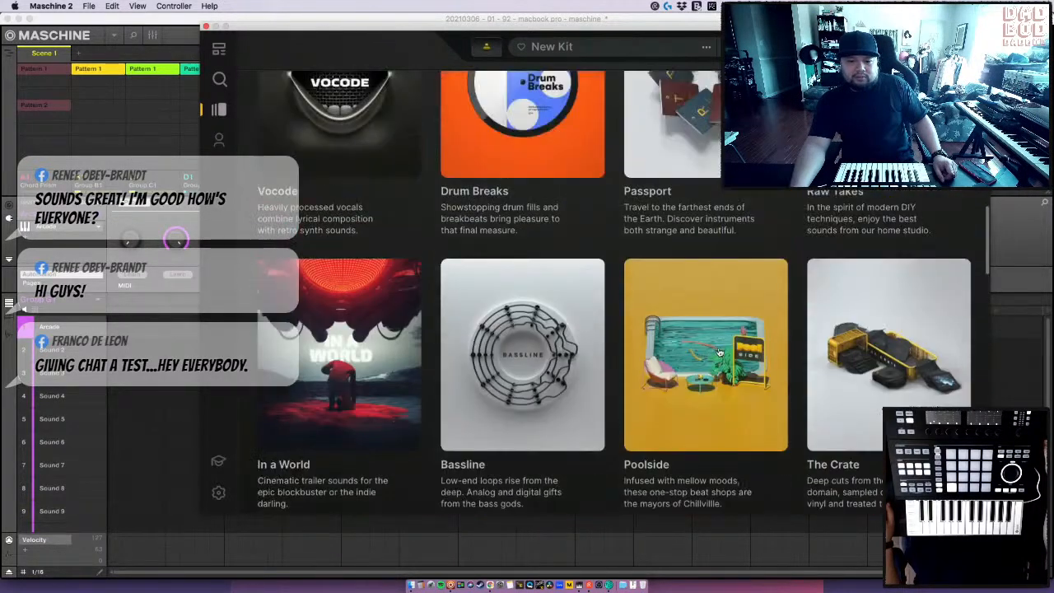
scroll(718, 351, up, 5)
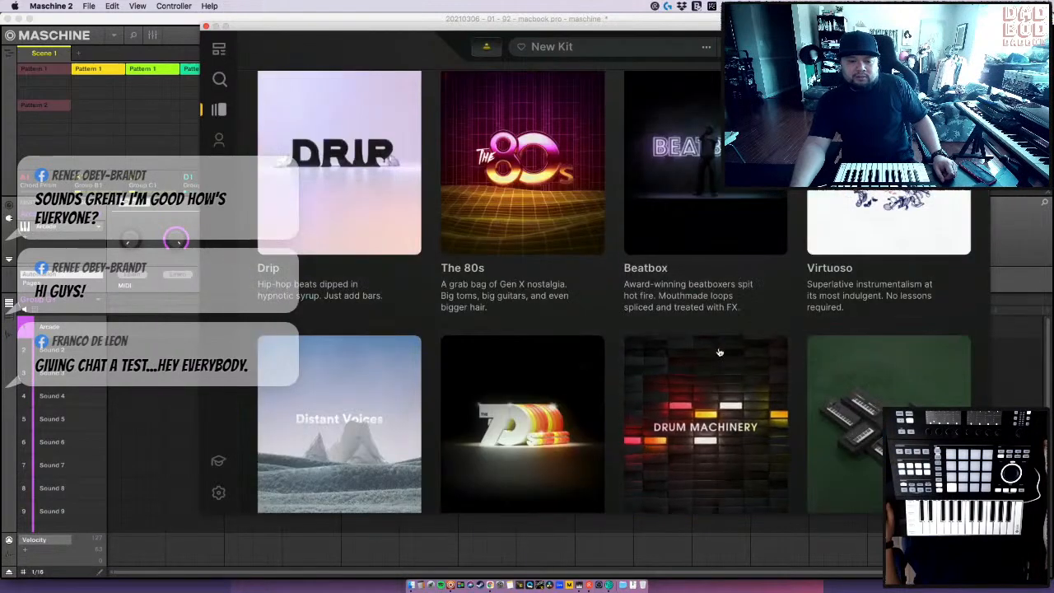
scroll(718, 352, up, 3)
scroll(719, 352, up, 3)
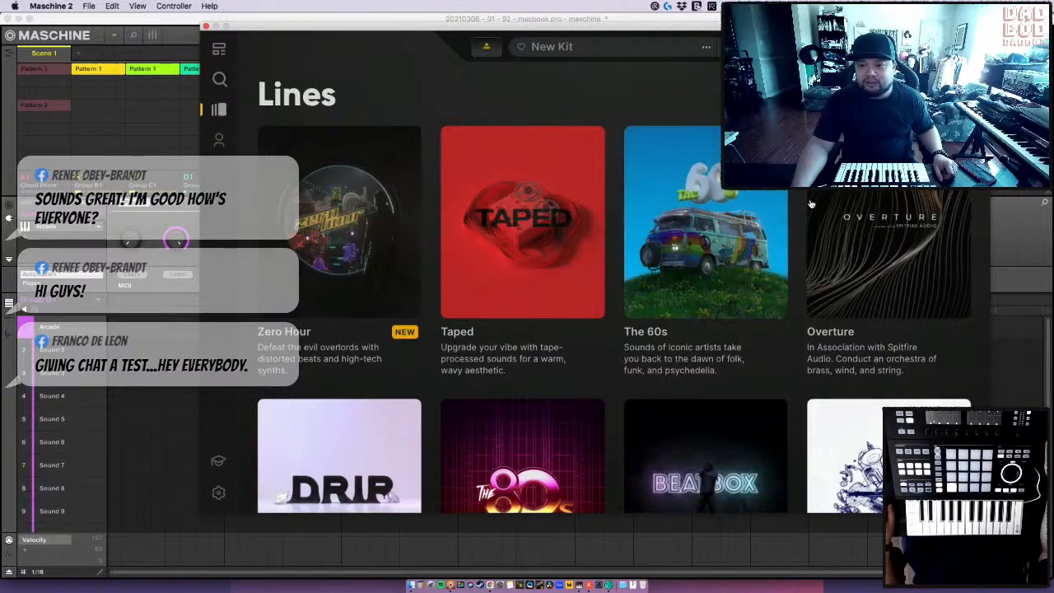
scroll(811, 200, down, 3)
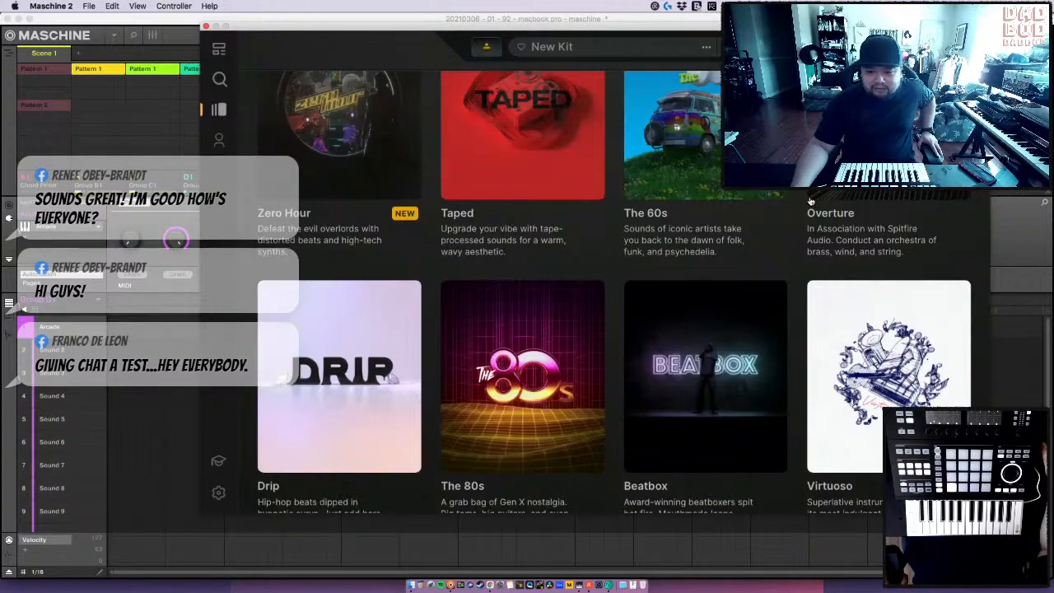
scroll(811, 201, down, 5)
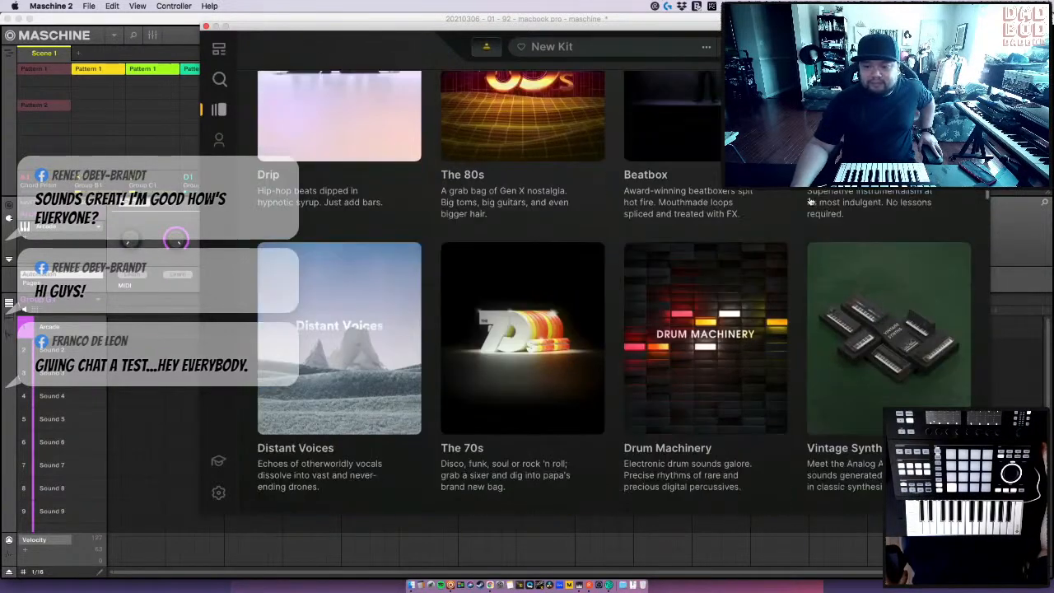
scroll(811, 201, down, 5)
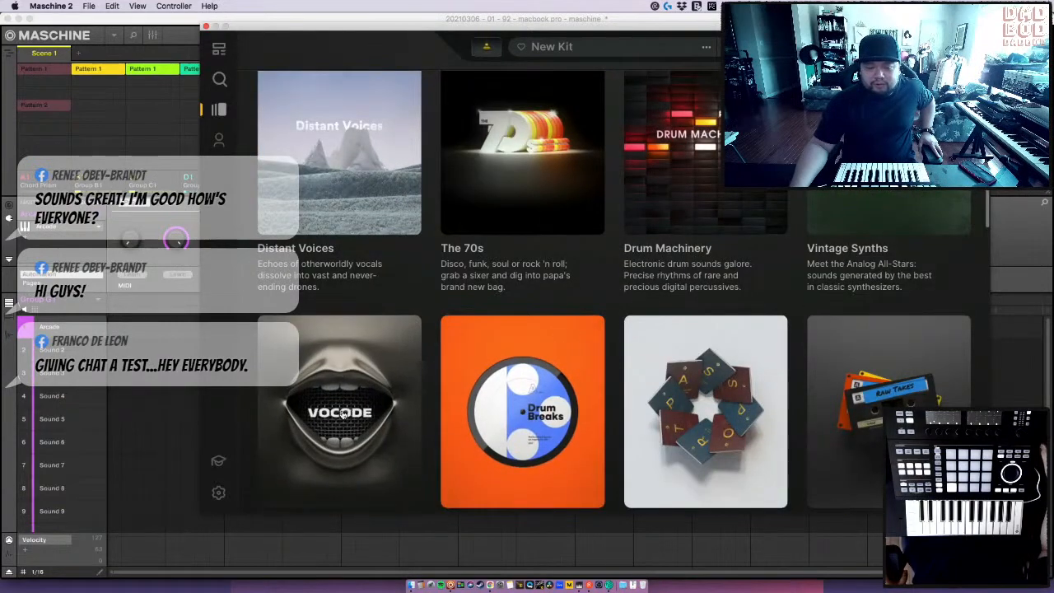
click(343, 414)
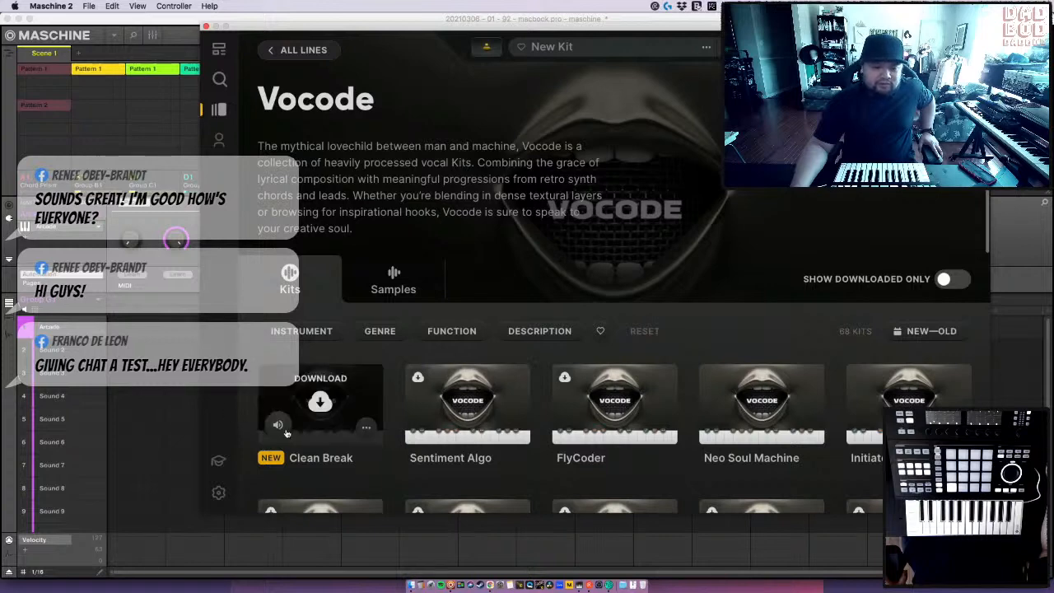
- Preview the Vocode kits Clean Break, Sentiment Algo, FlyCoder and Neo Soul Machine
click(282, 431)
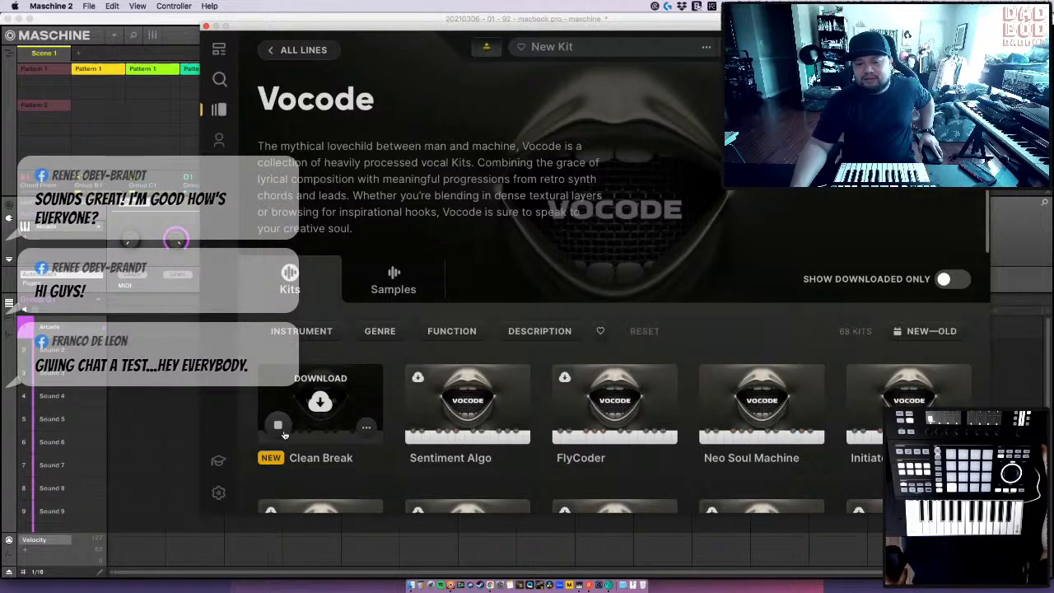
click(430, 427)
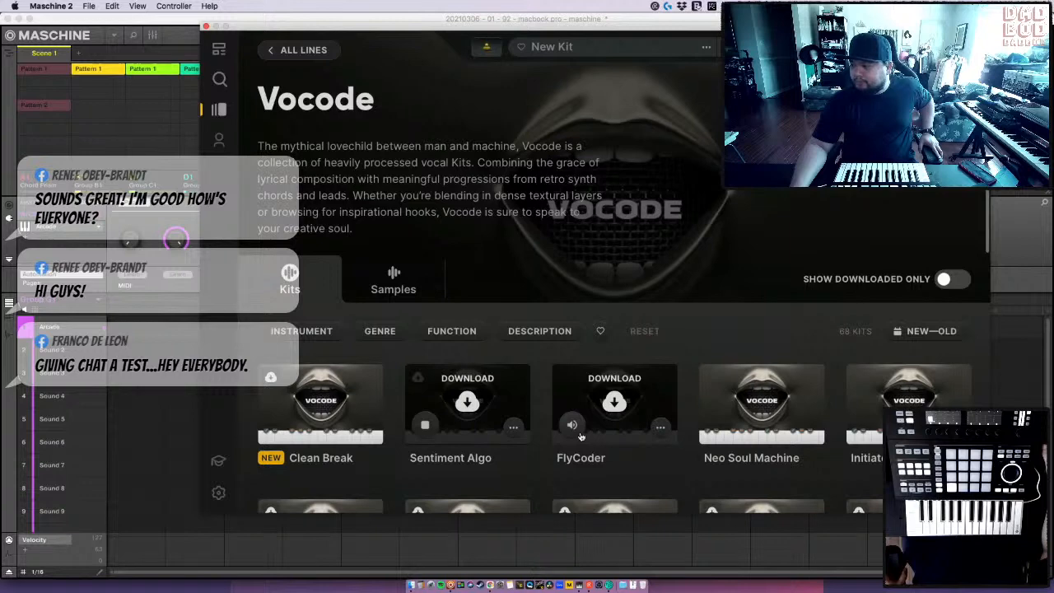
click(574, 428)
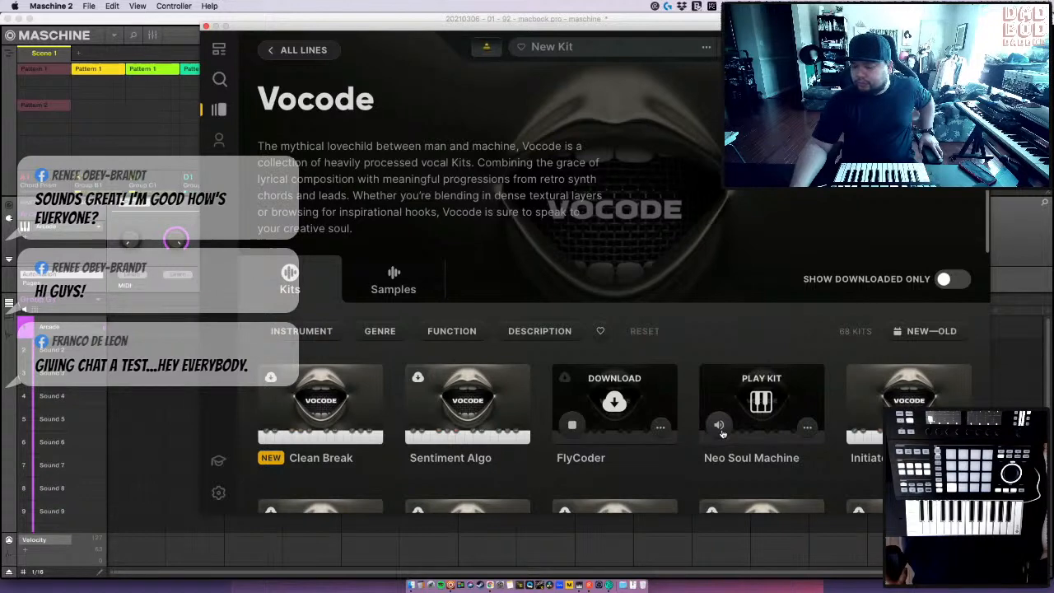
click(719, 427)
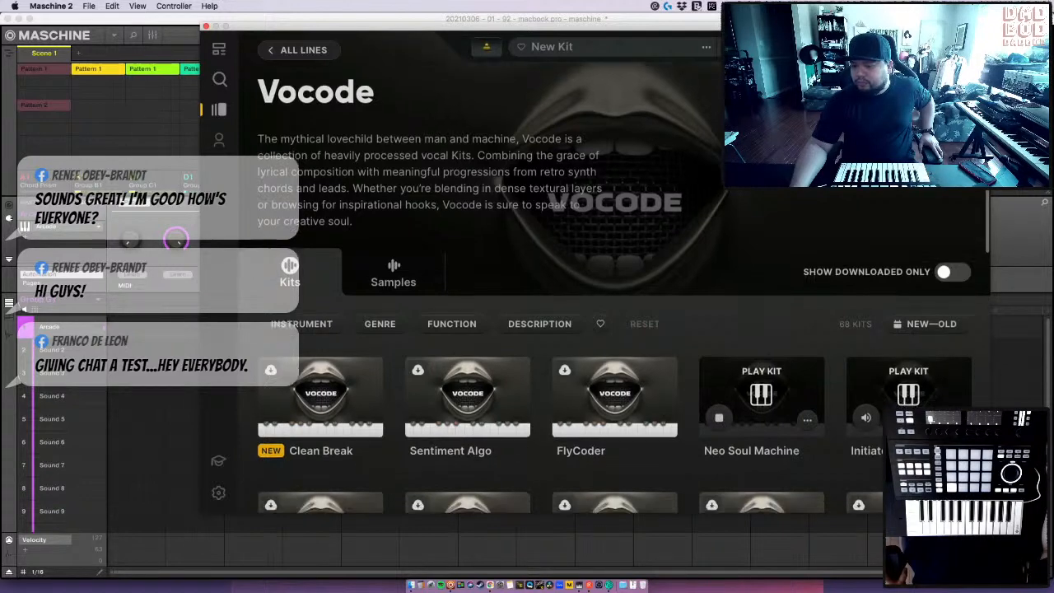
- Load the Neo Soul Machine kit and check its list of key transpositions
scroll(739, 317, down, 3)
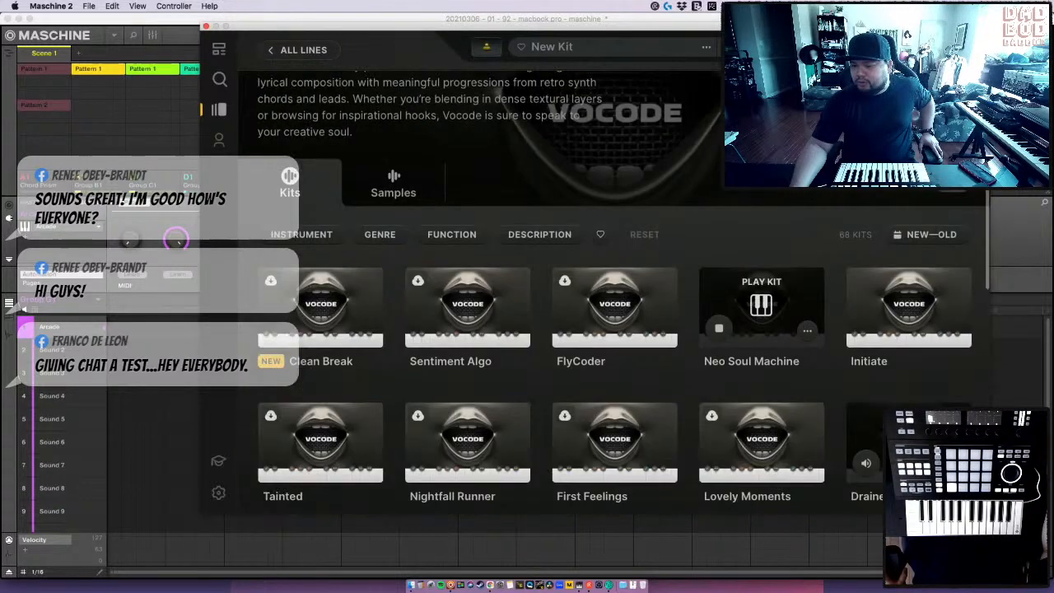
click(762, 310)
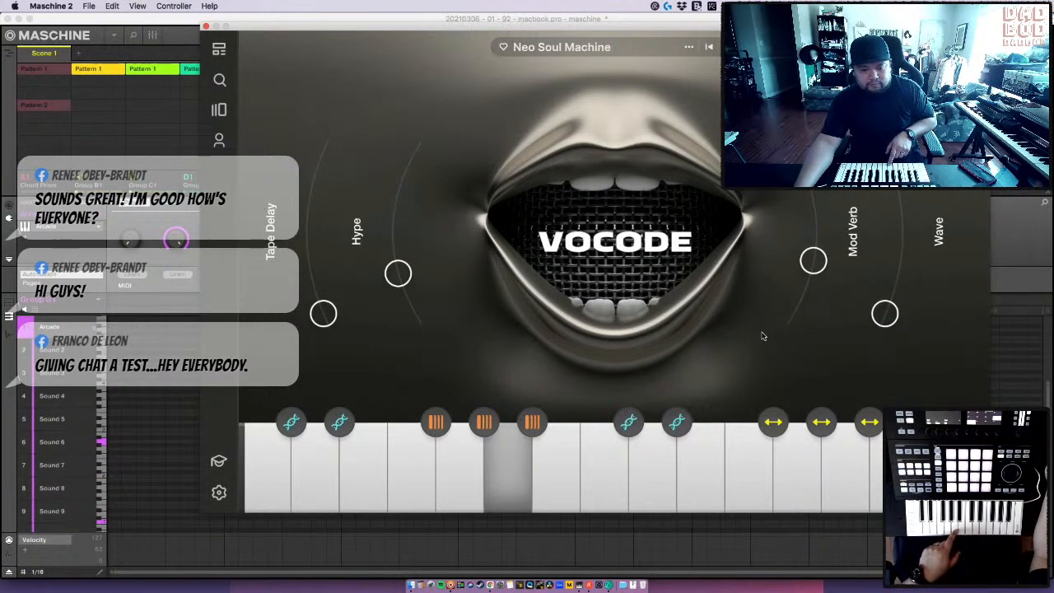
click(901, 47)
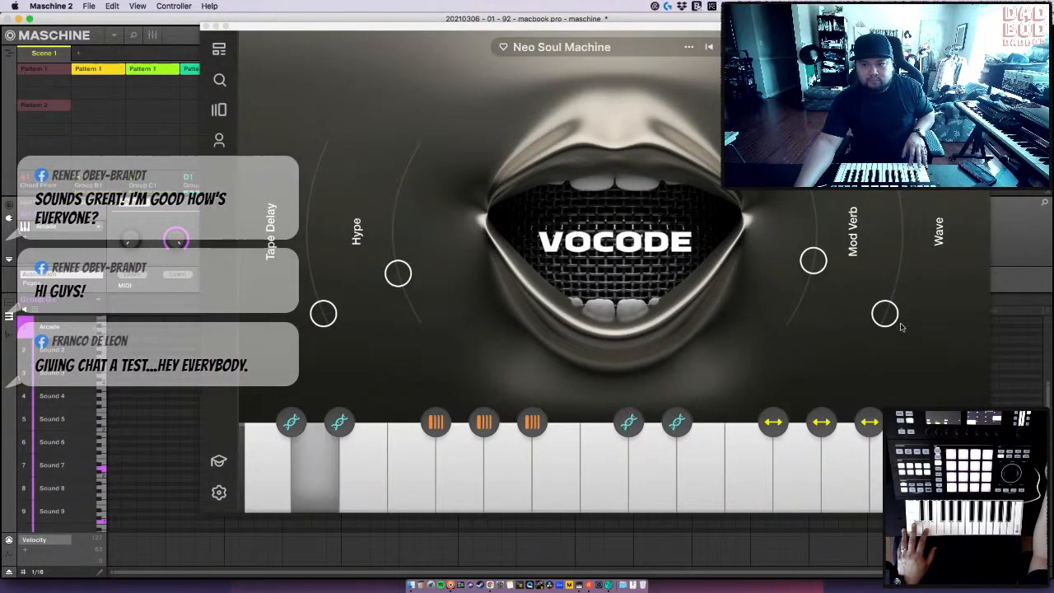
click(901, 47)
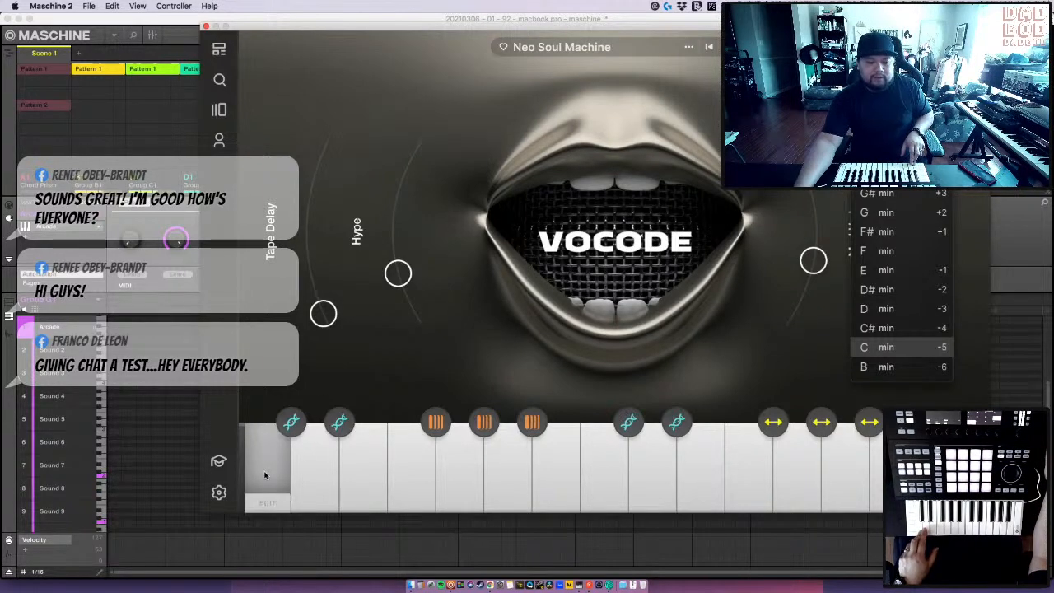
- Inspect the sample on Neo Soul Machine's lowest key, and lower the kit's Hype and Mod Verb to their minimum
click(266, 505)
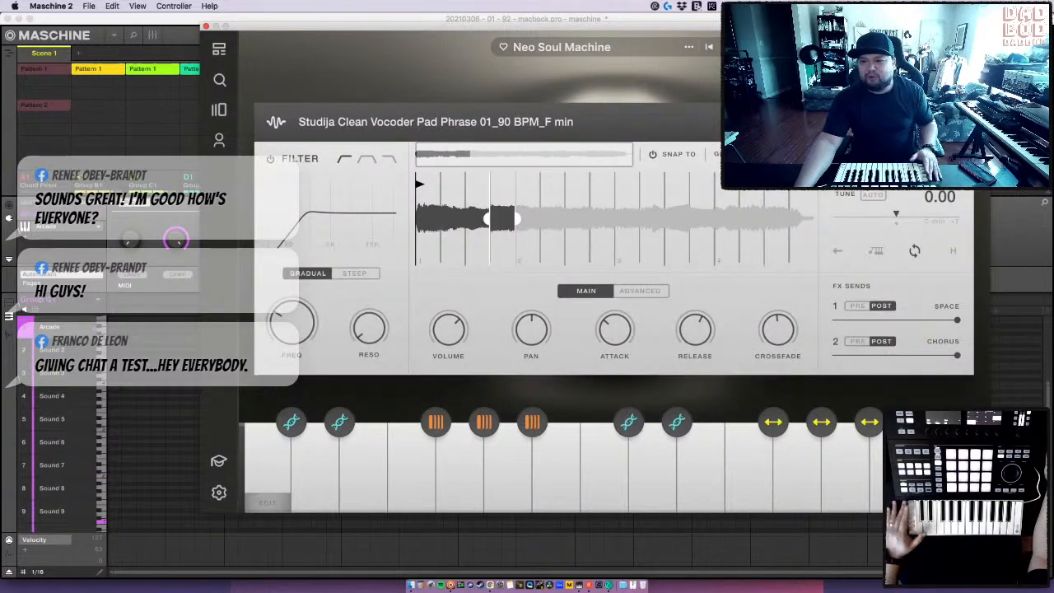
click(956, 122)
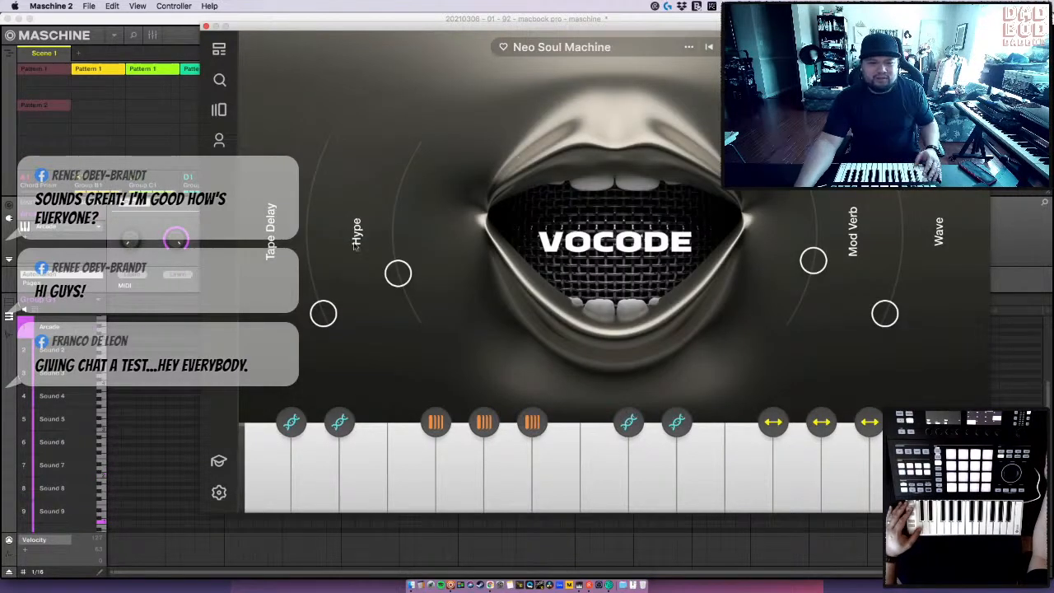
drag(399, 273, 424, 370)
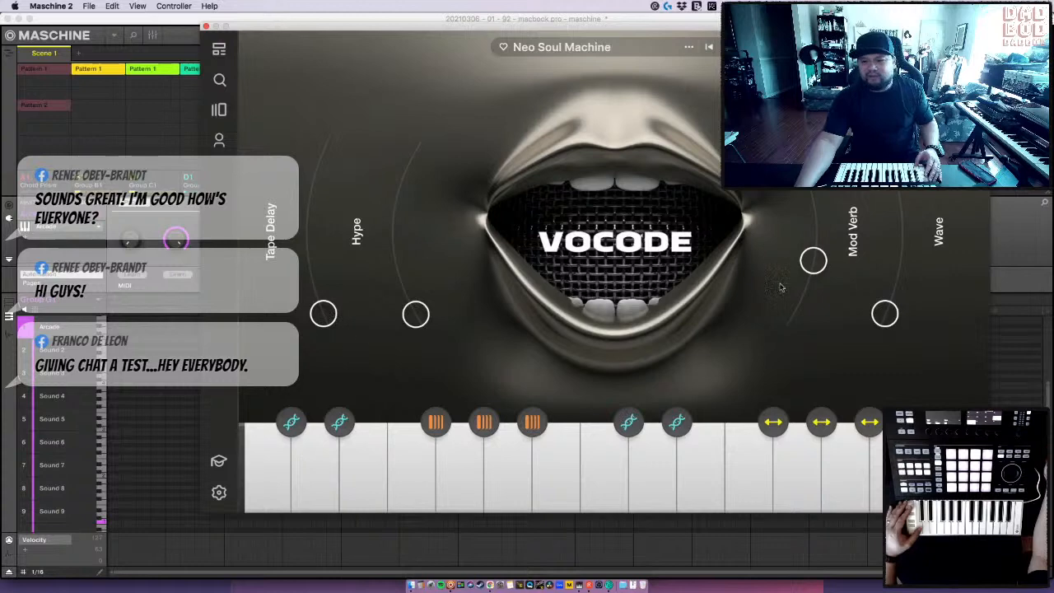
drag(815, 262, 792, 314)
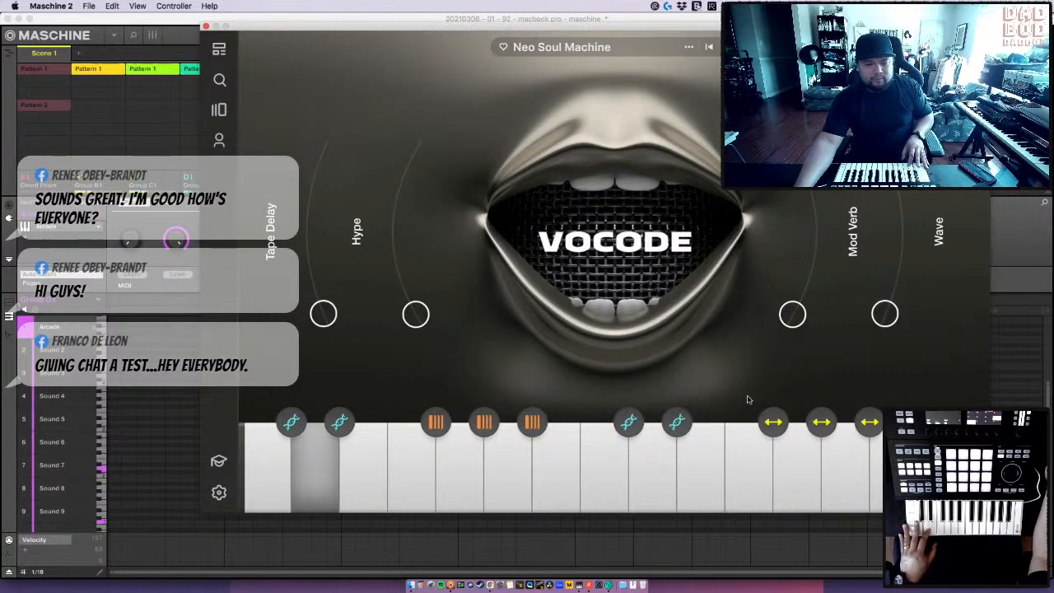
- Turn off looping for Neo Soul Machine's Pad Phrase 04 and 06 samples and move the start markers of 04 and 05 to the beginning
click(311, 491)
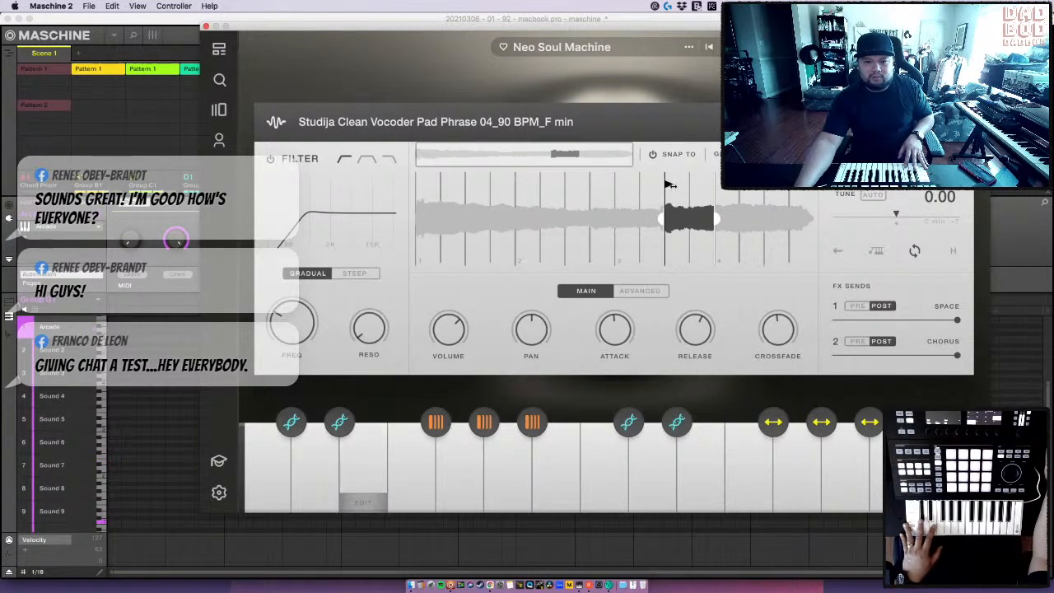
click(921, 251)
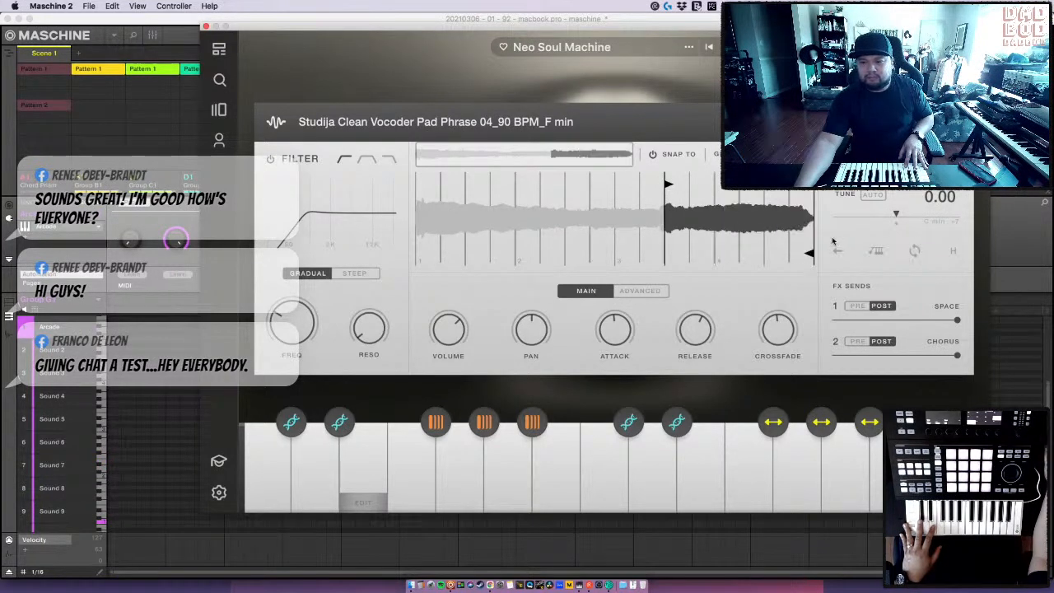
drag(668, 183, 418, 182)
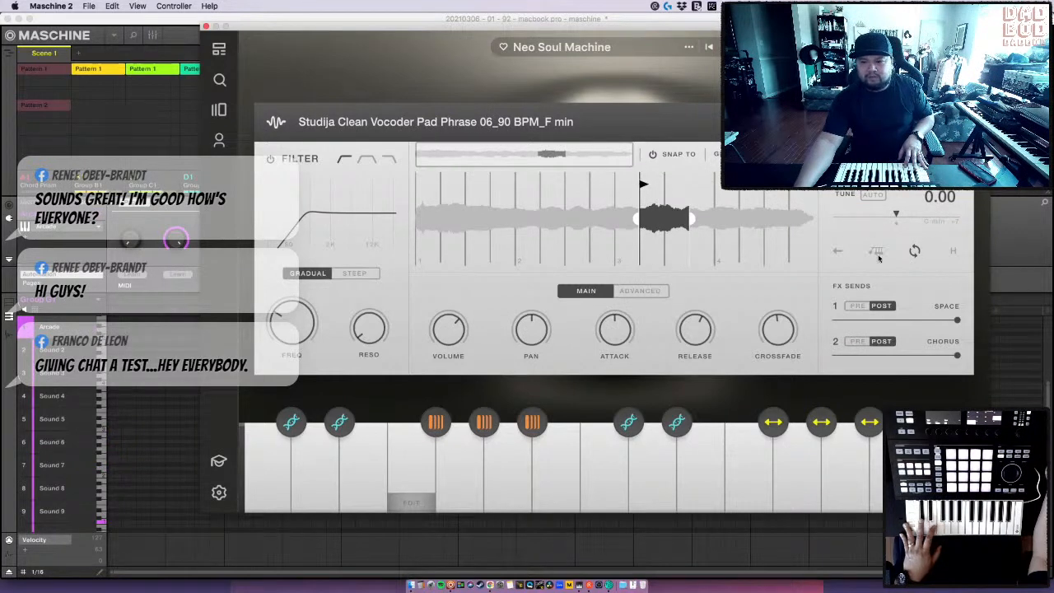
click(912, 254)
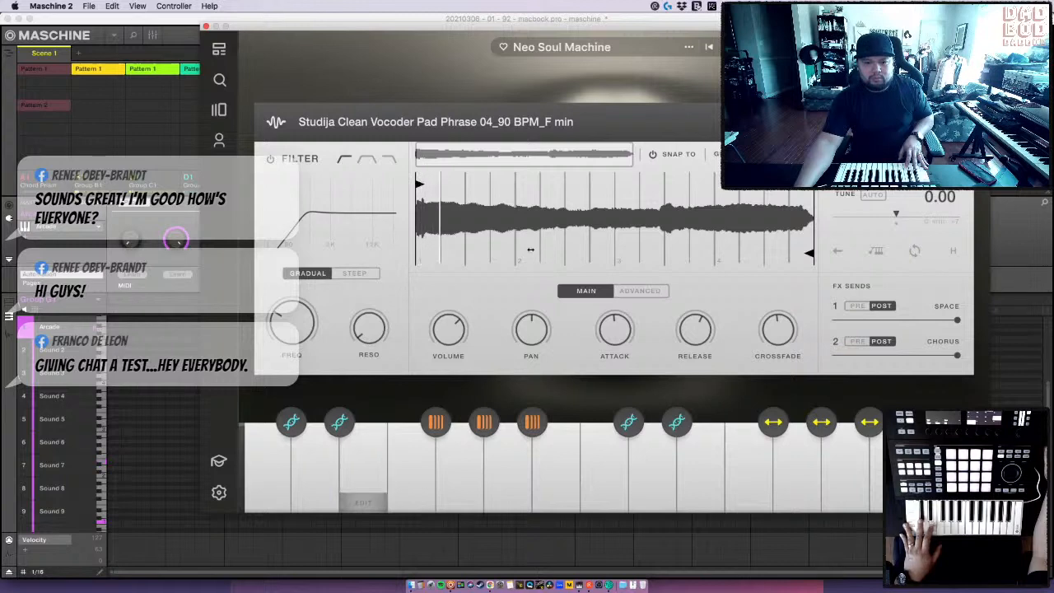
drag(539, 256, 659, 257)
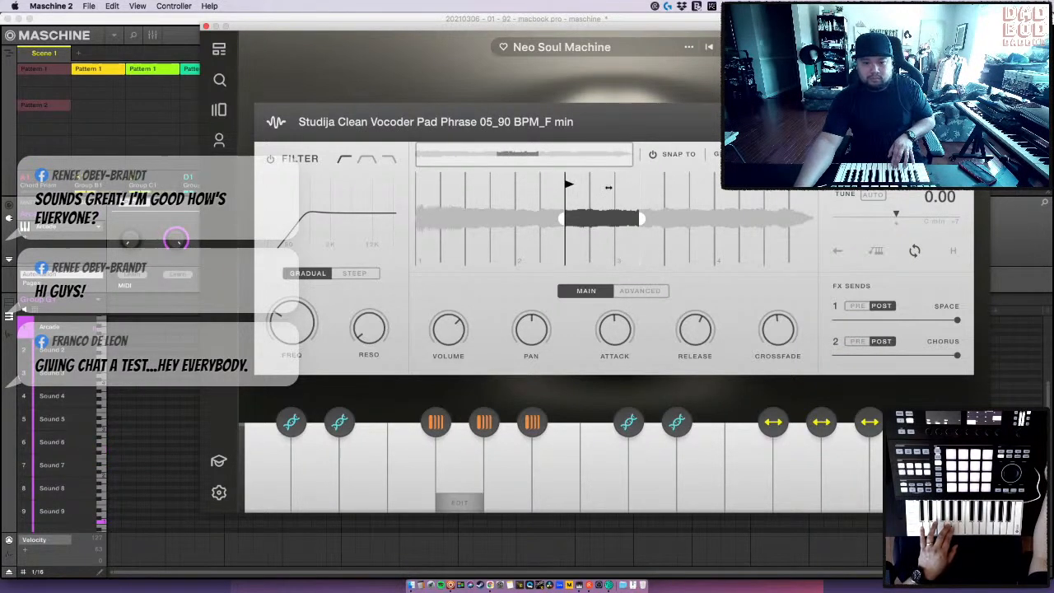
drag(520, 182, 374, 179)
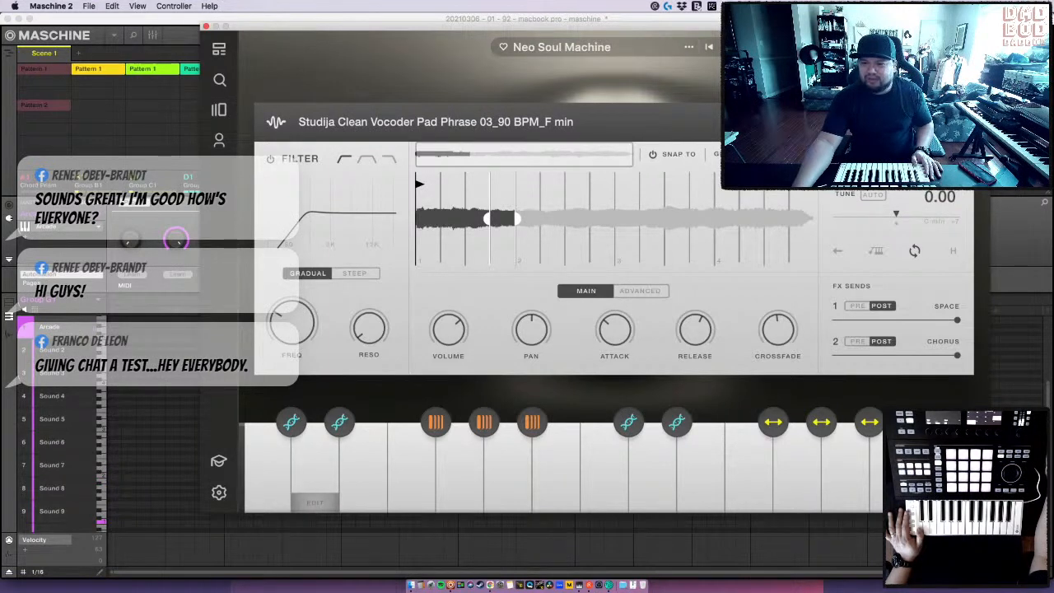
- Choose C min as Neo Soul Machine's key and set the Pad Phrase 01 sample's tune to +12.00
click(941, 221)
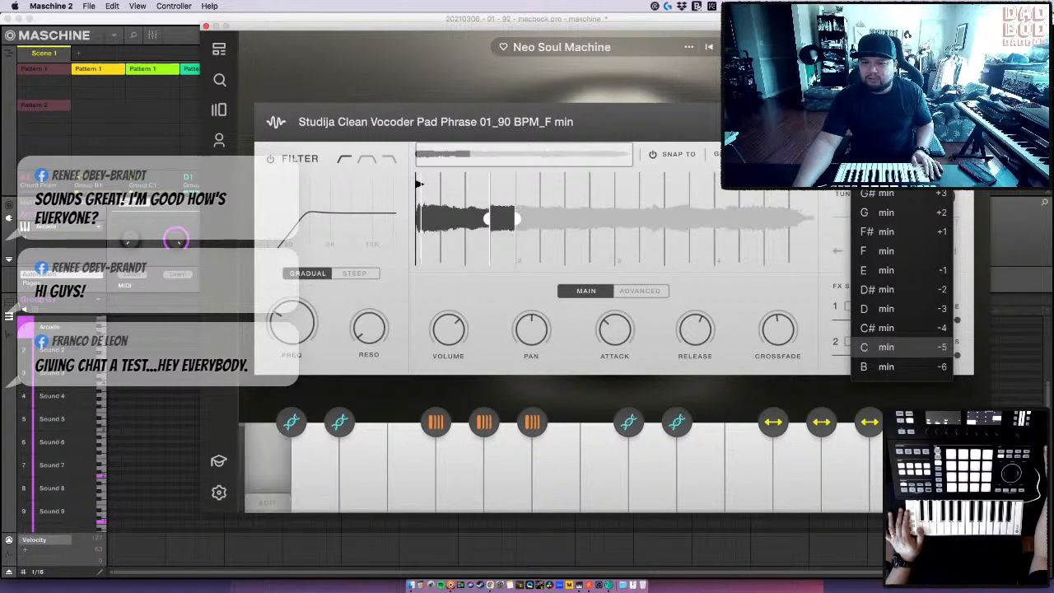
click(887, 348)
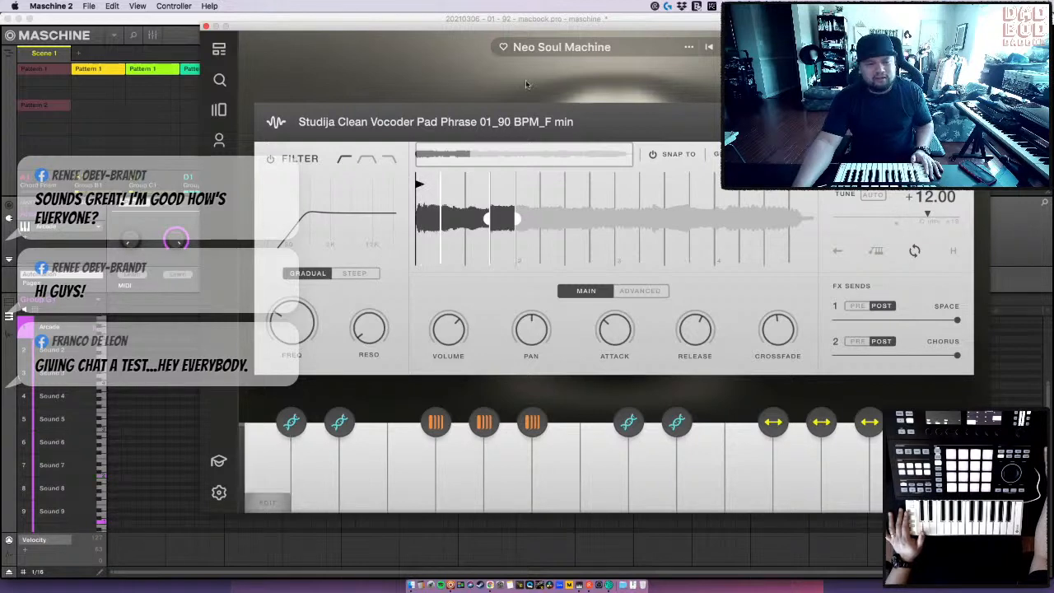
- Return to the Vocode kits, preview Initiate and load it
click(219, 109)
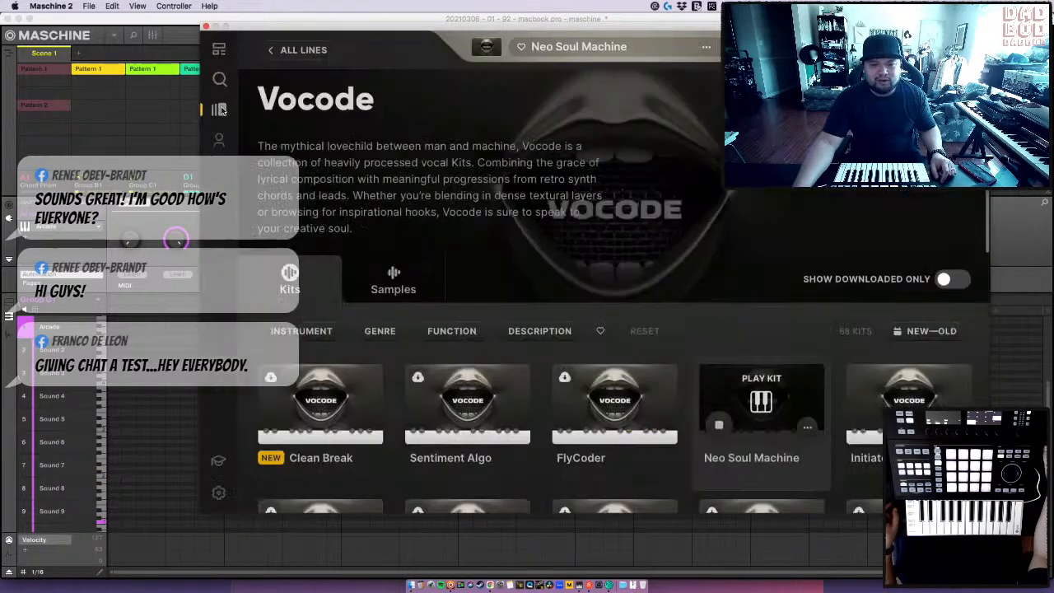
scroll(482, 284, down, 5)
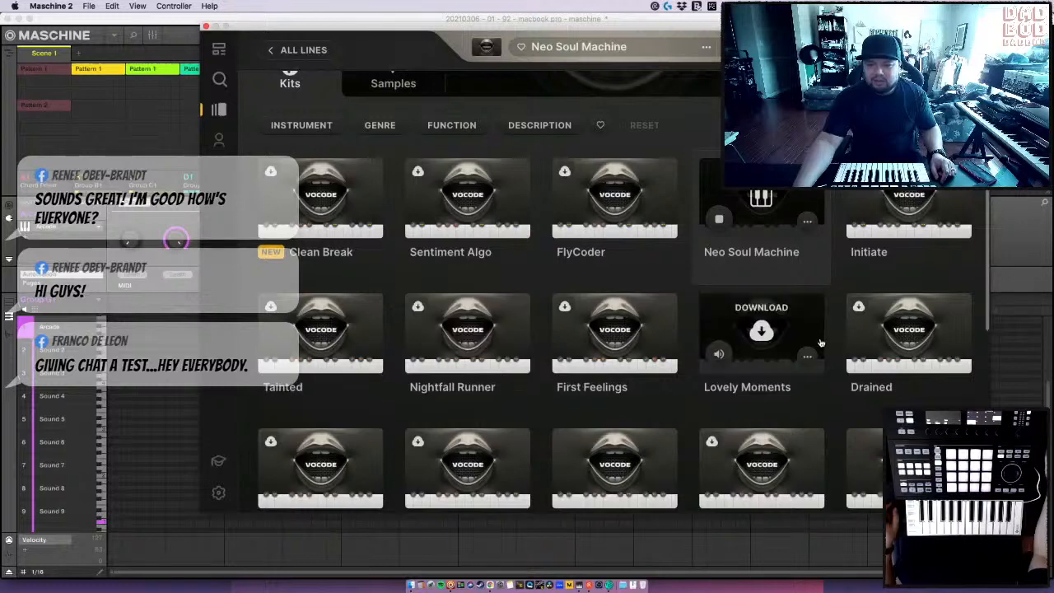
click(867, 218)
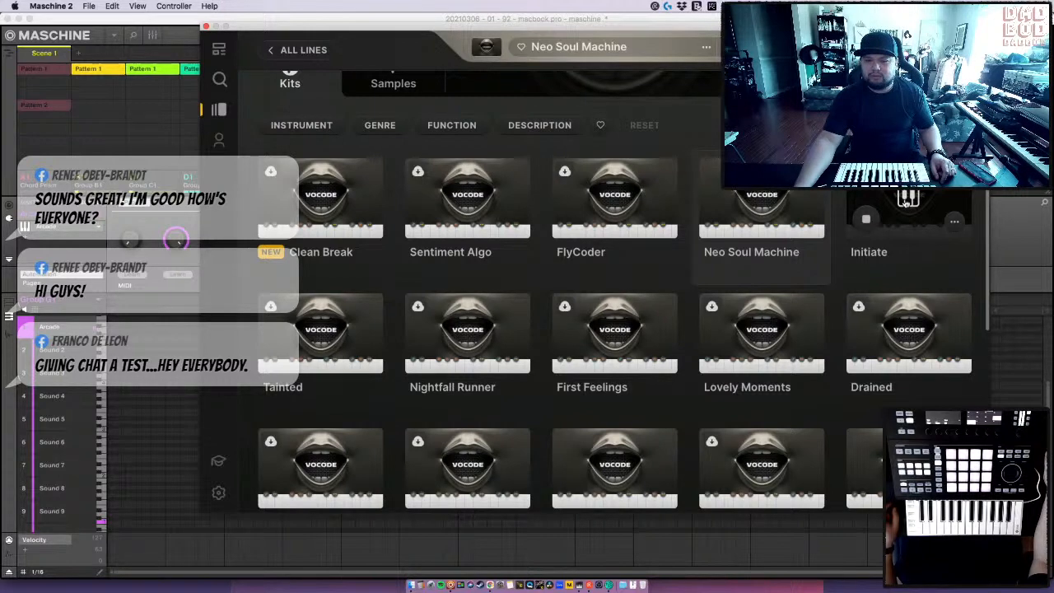
click(906, 200)
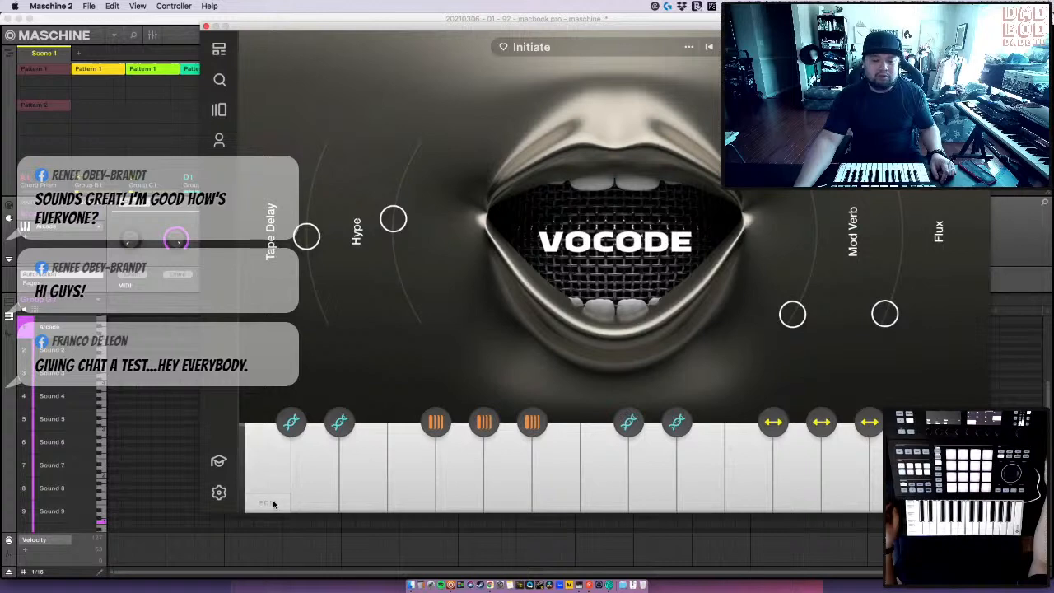
- Move the start of the Robot Vocoder Washed Phrase 02 sample on Initiate's lowest key to the beginning and turn off its looping
click(271, 503)
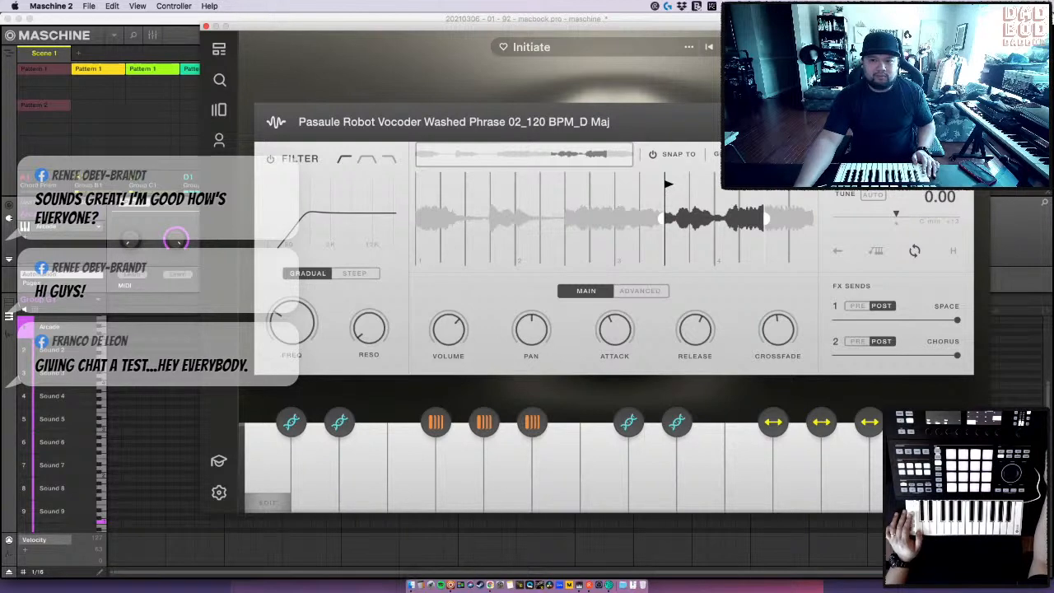
click(939, 222)
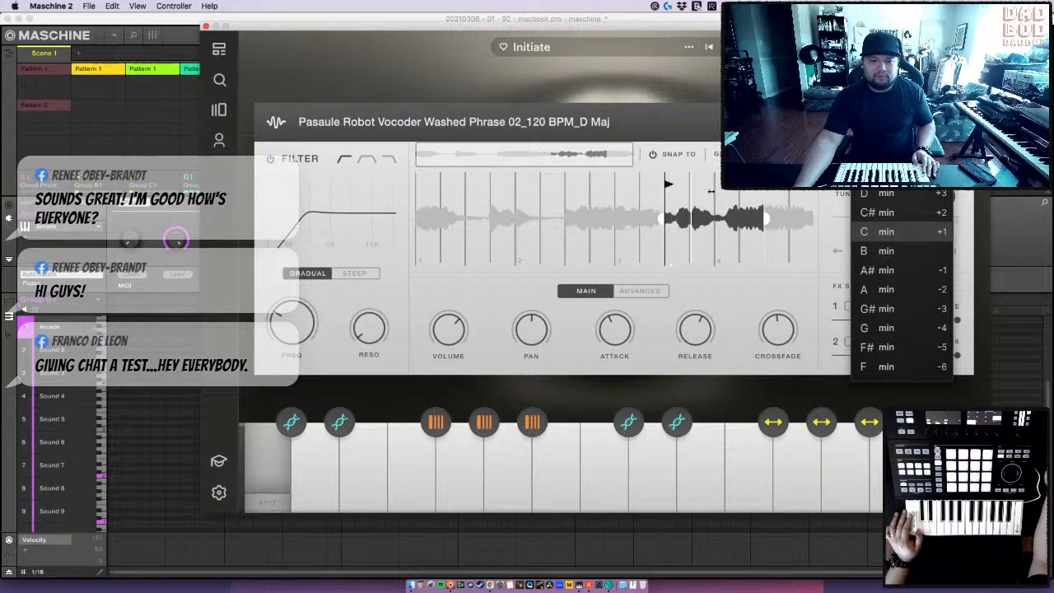
drag(667, 184, 402, 196)
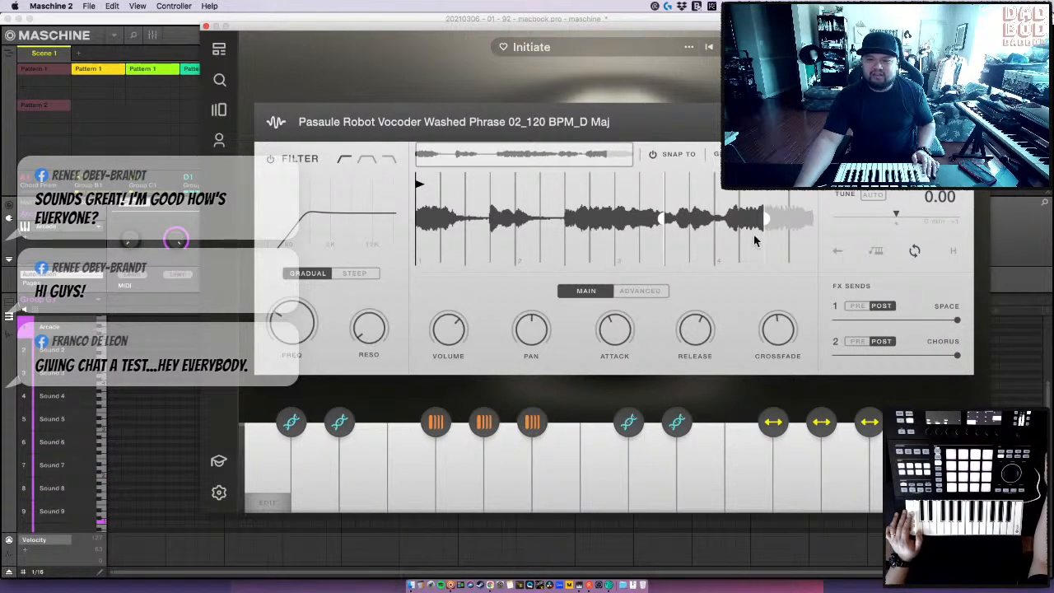
click(914, 251)
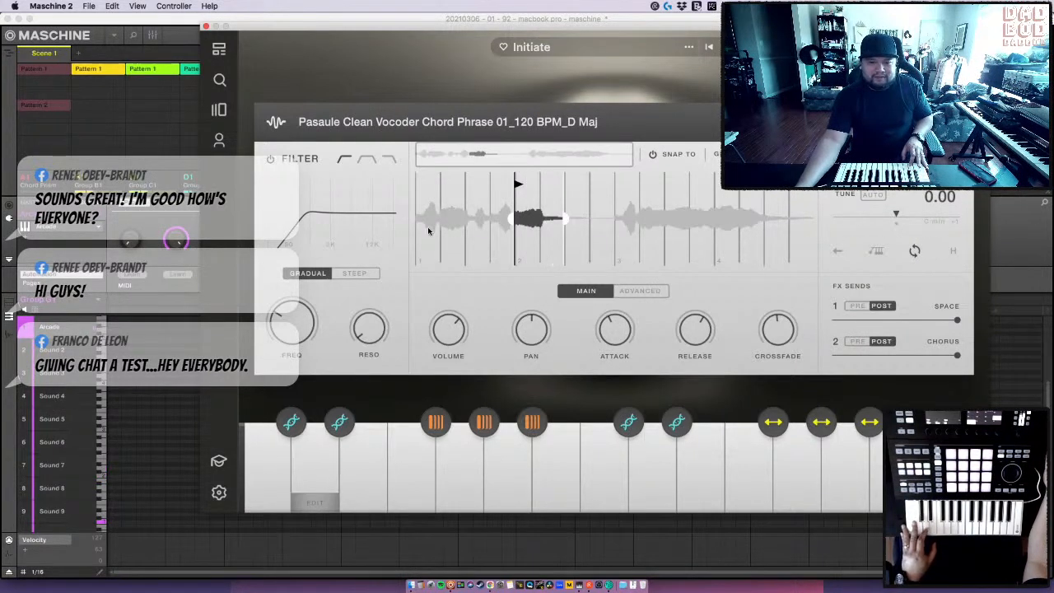
- Turn off looping for Initiate's Clean Vocoder Chord Phrase 01 and Hide Phrase 02, and move Chord Phrase 01's start to the beginning
click(916, 252)
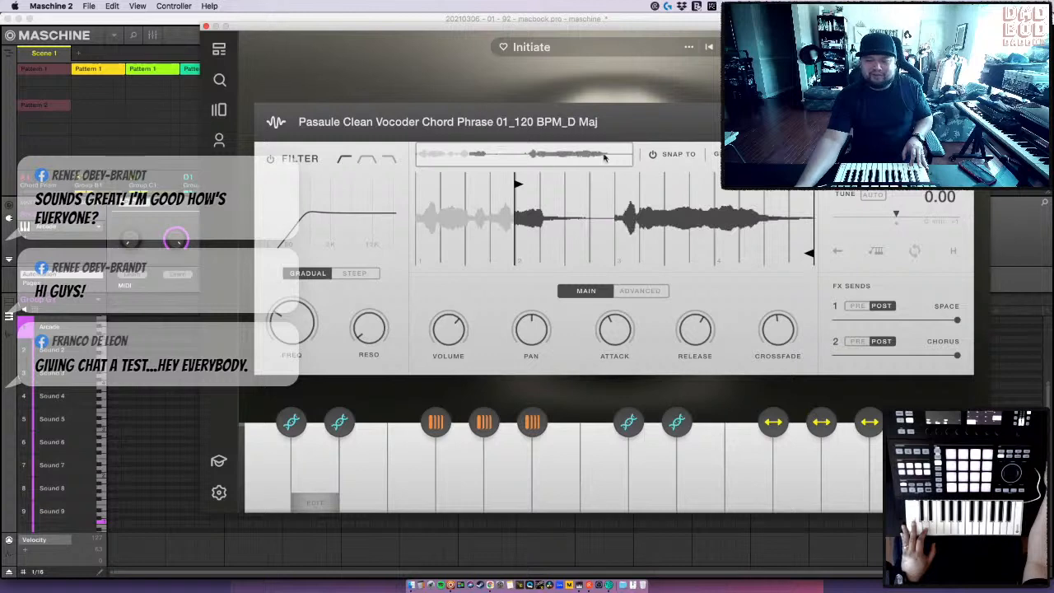
drag(515, 182, 419, 185)
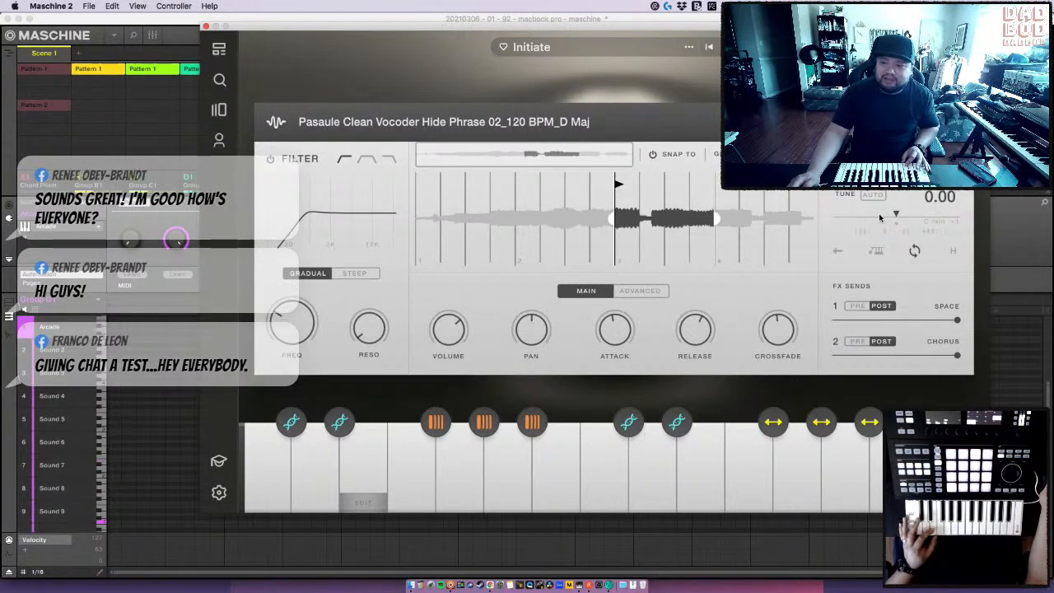
click(914, 251)
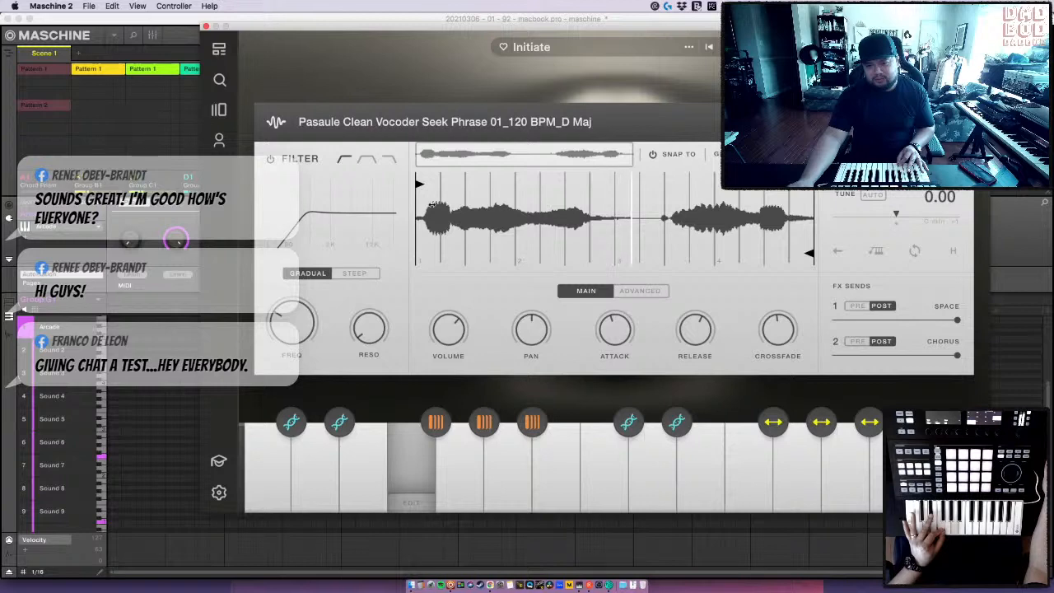
- Lower Initiate's Hype and Tape Delay macros to minimum and reopen the Clean Vocoder Seek Phrase 01 sample for editing
click(955, 122)
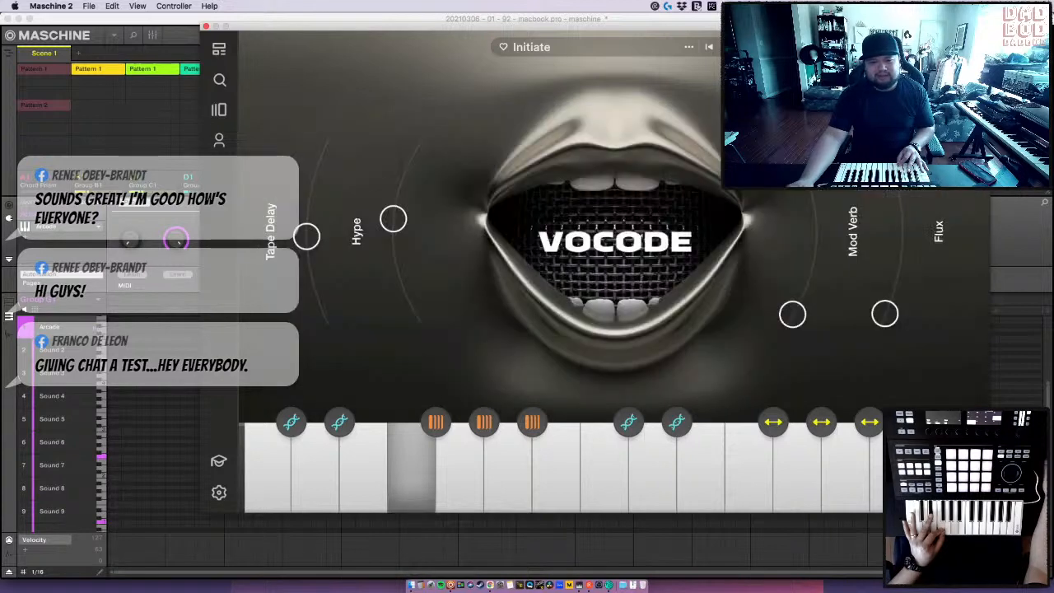
drag(416, 238, 374, 392)
drag(301, 270, 325, 387)
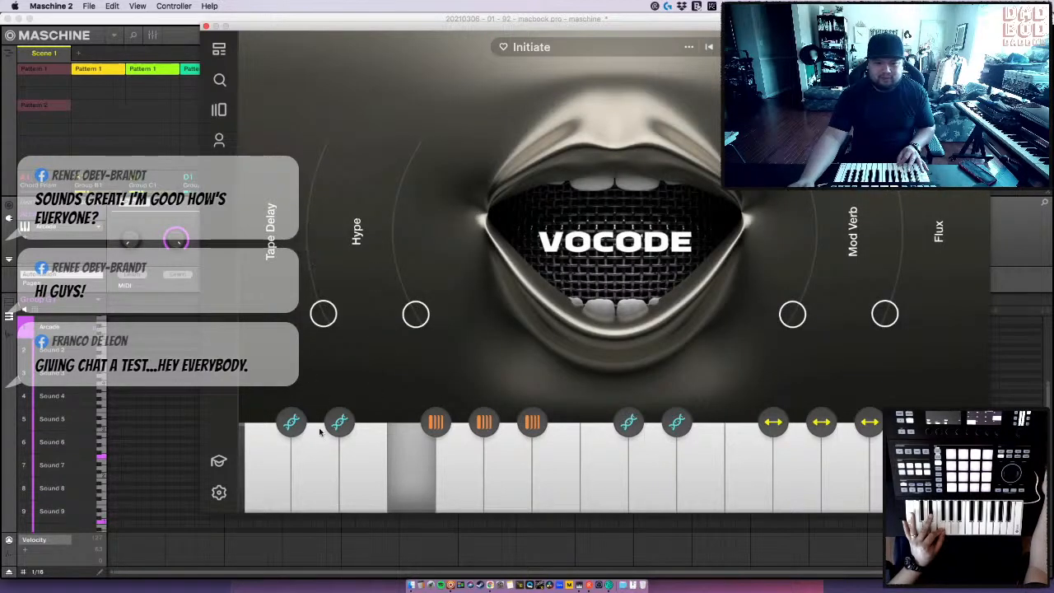
click(412, 504)
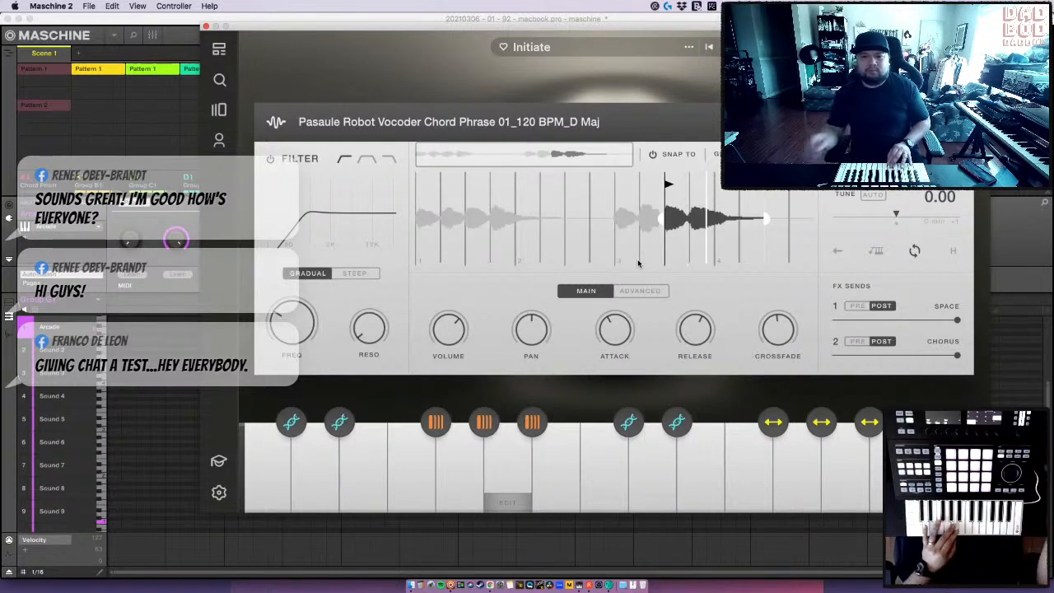
- Turn off looping for Robot Vocoder Chord Phrase 01 and move its start, Clean Chord Phrase 02's and Eighties Chord Phrase 01's to the beginning
click(915, 253)
drag(668, 185, 399, 212)
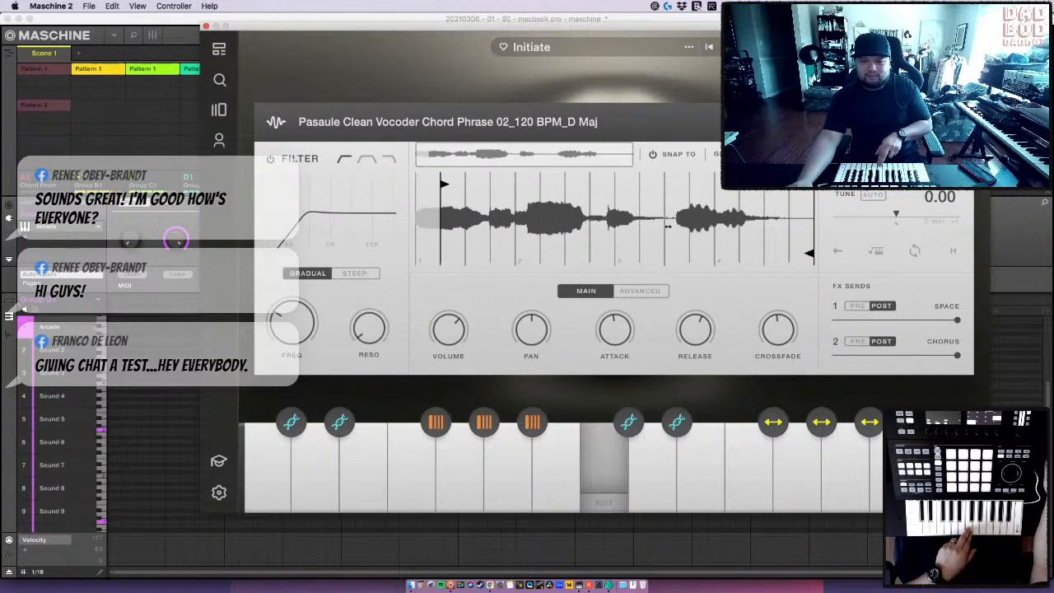
drag(447, 199, 414, 194)
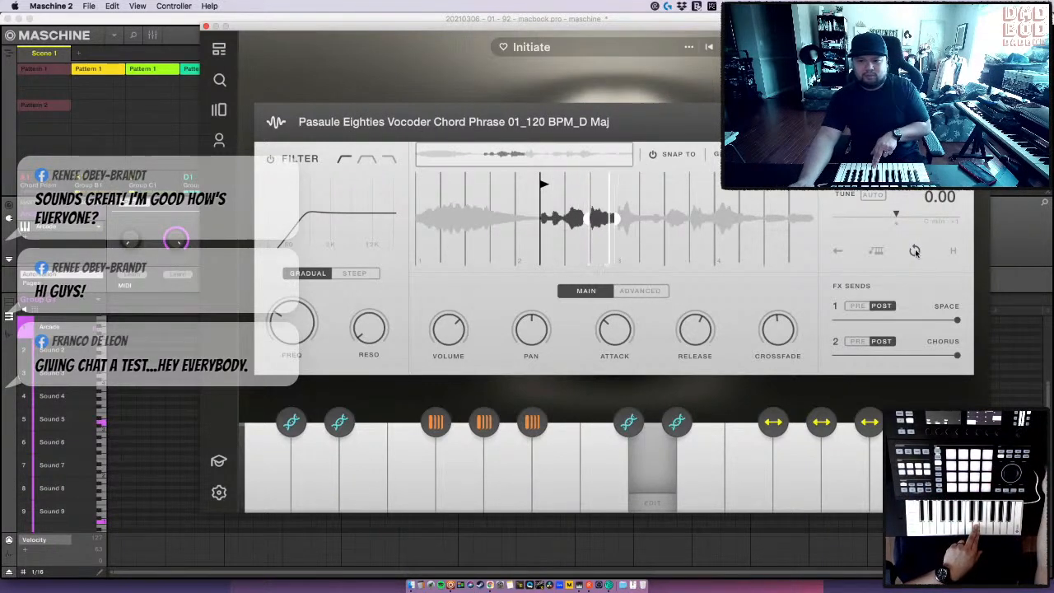
drag(542, 182, 372, 182)
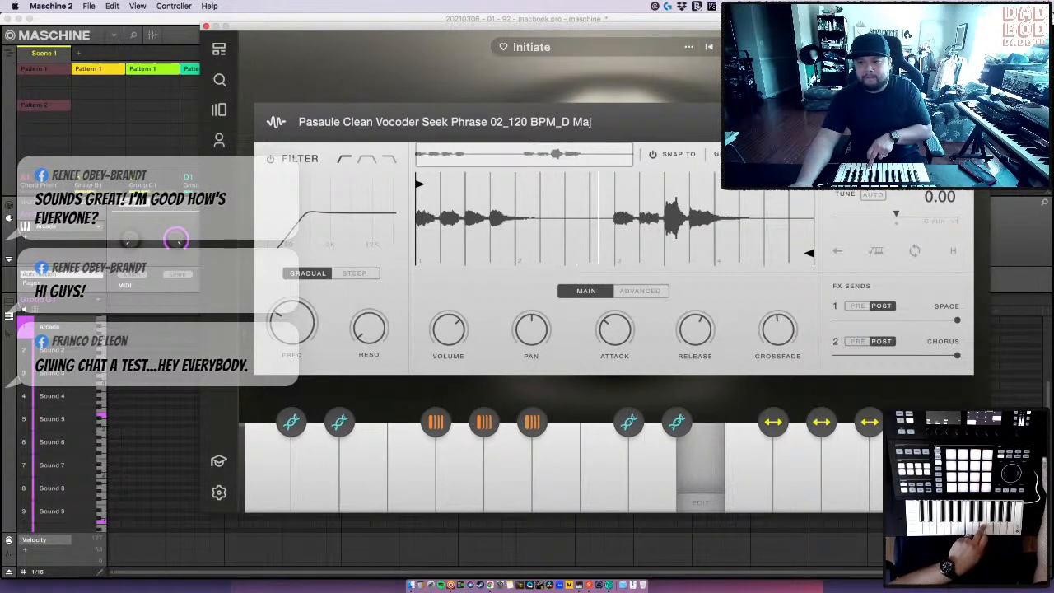
- Choose C min (+1) as the key of the Initiate kit
click(941, 221)
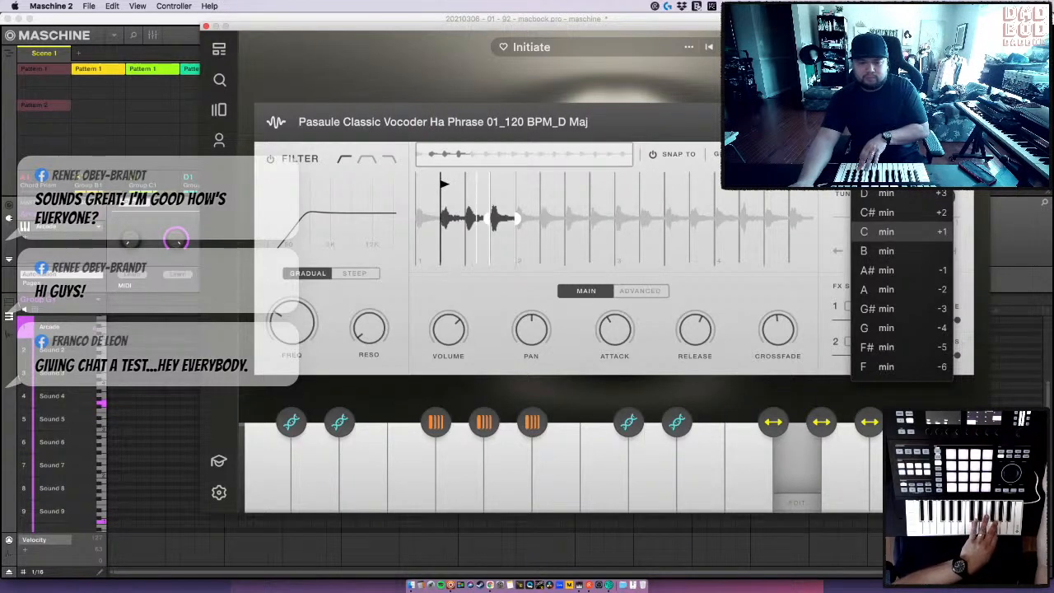
click(903, 232)
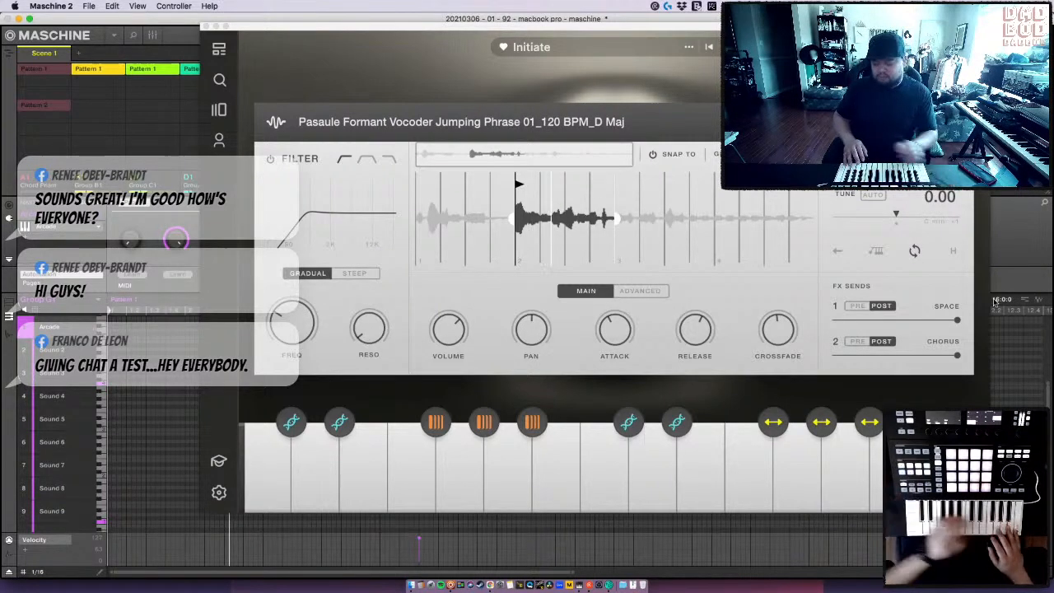
- Turn off looping for Formant Vocoder Jumping Phrase 01 and Robot Vocoder Washed Phrase 01, and move both starts to the beginning
click(912, 252)
drag(511, 182, 405, 191)
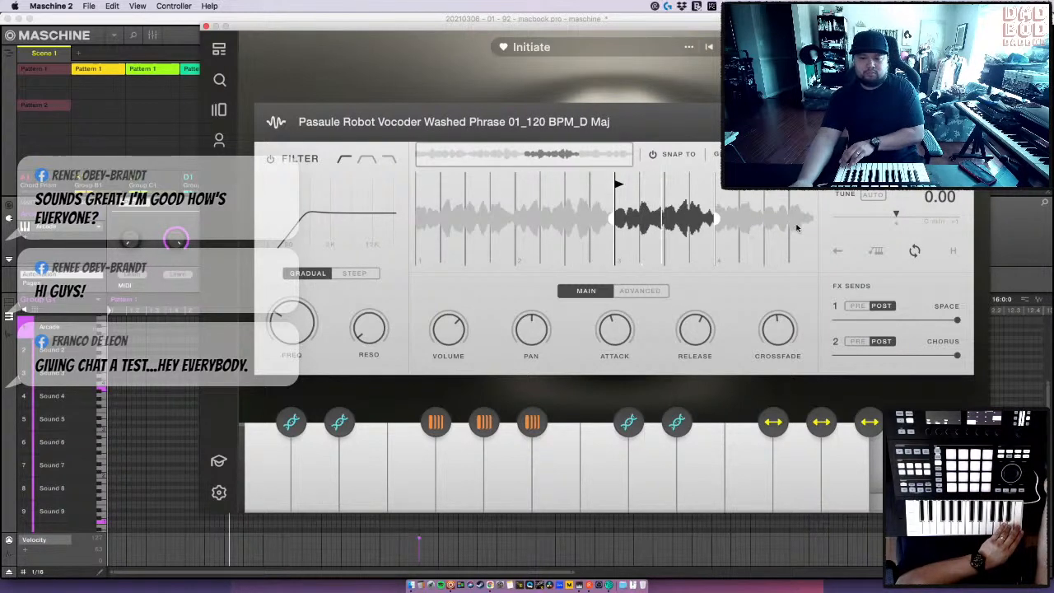
click(915, 250)
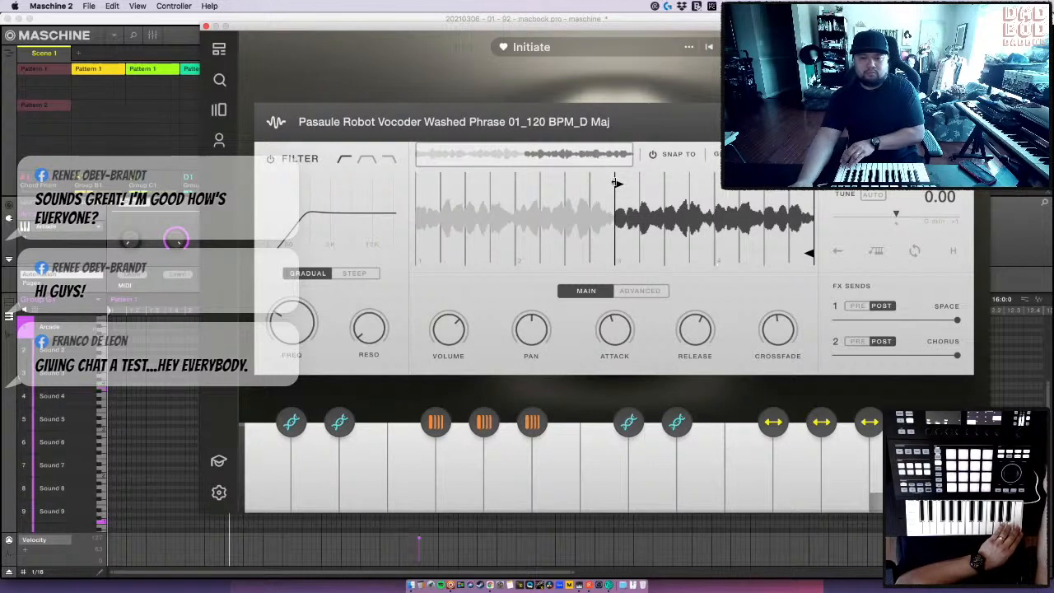
drag(616, 182, 417, 185)
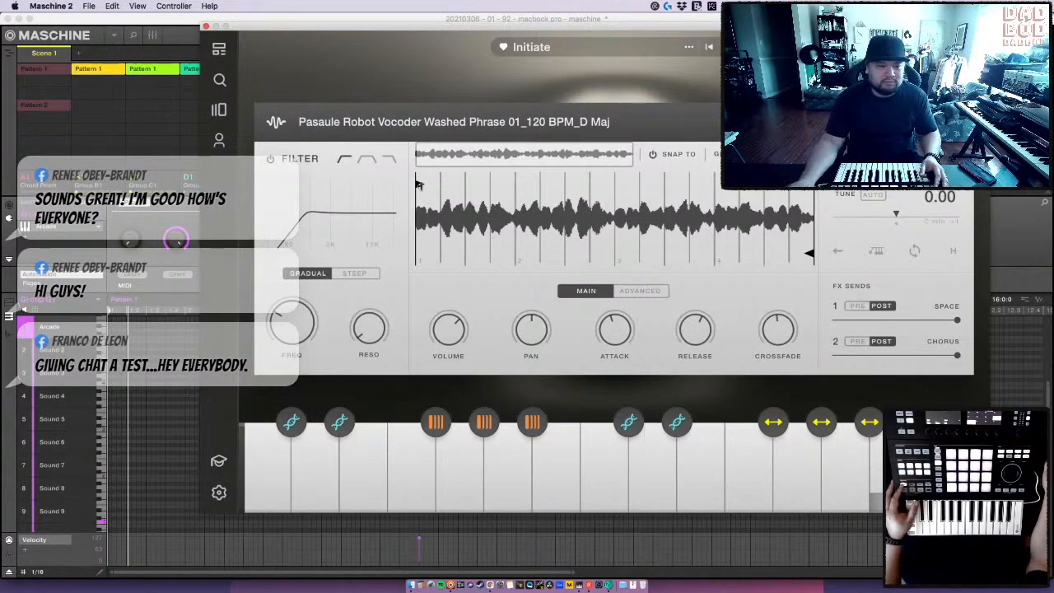
- Close the Arcade window and play the scene while viewing the whole of group G1's Pattern 1
click(206, 28)
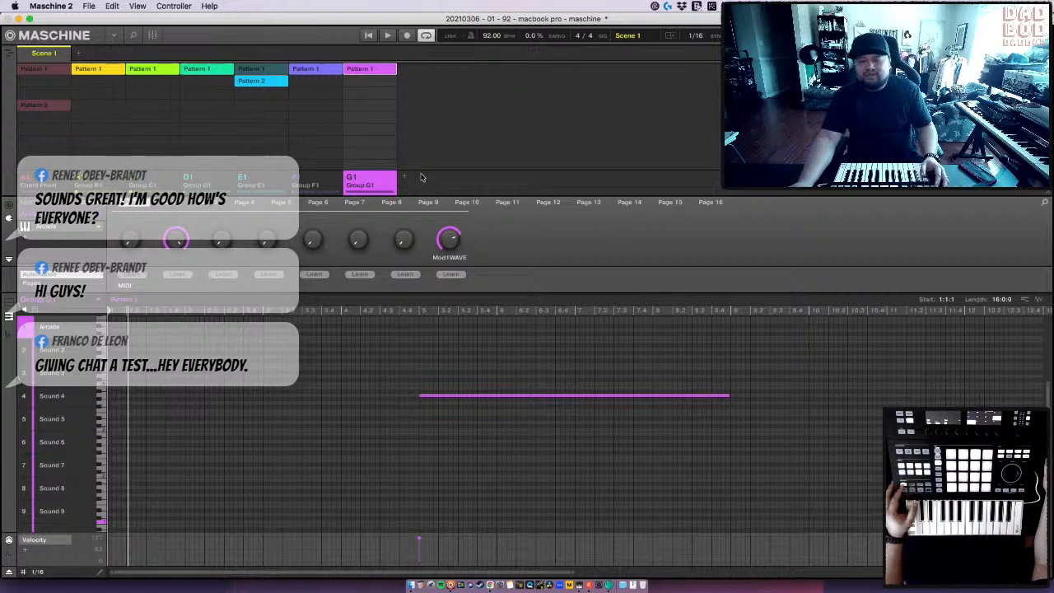
key(space)
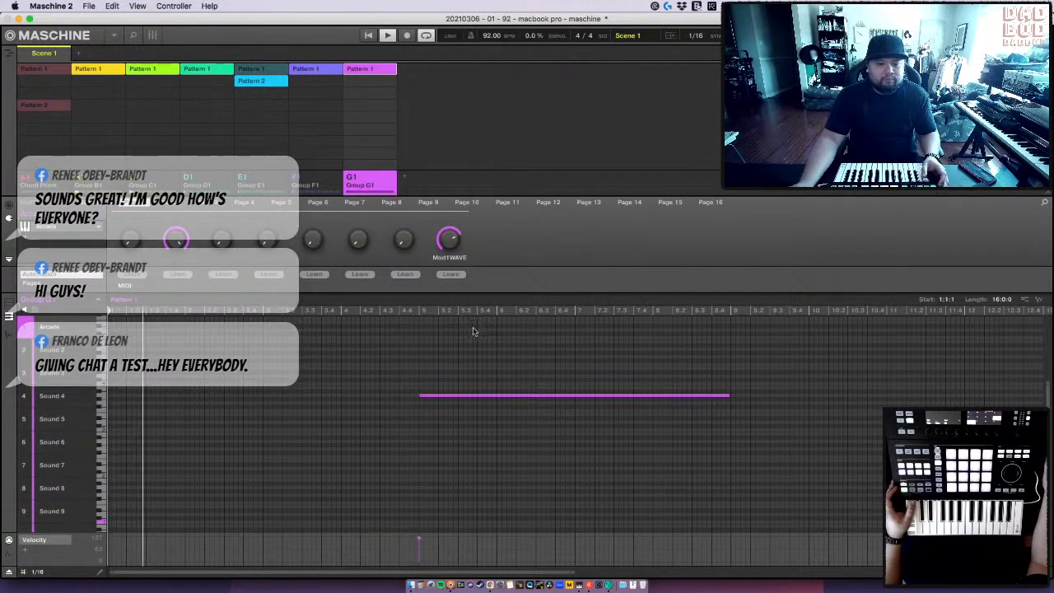
scroll(554, 543, up, 5)
scroll(554, 545, down, 10)
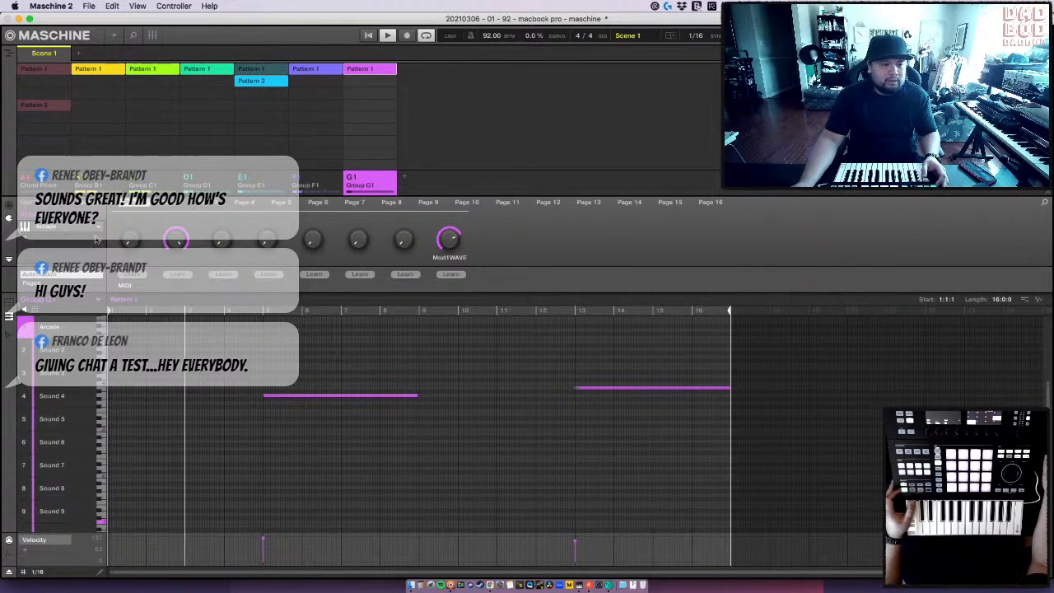
- Rename group B1 as "(Synth) Arcade - Go It Alone"
click(92, 188)
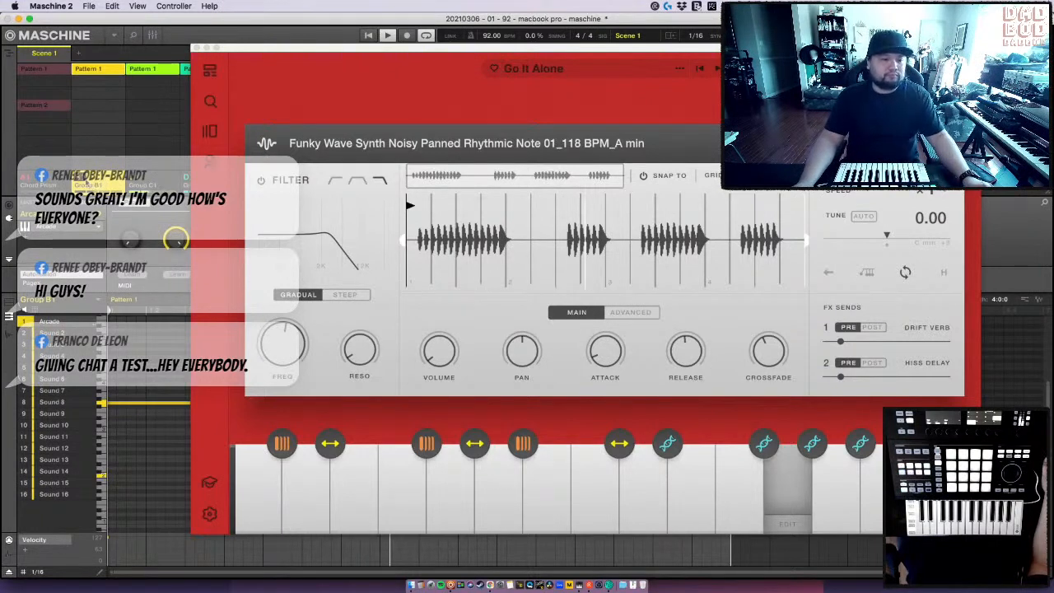
right_click(89, 187)
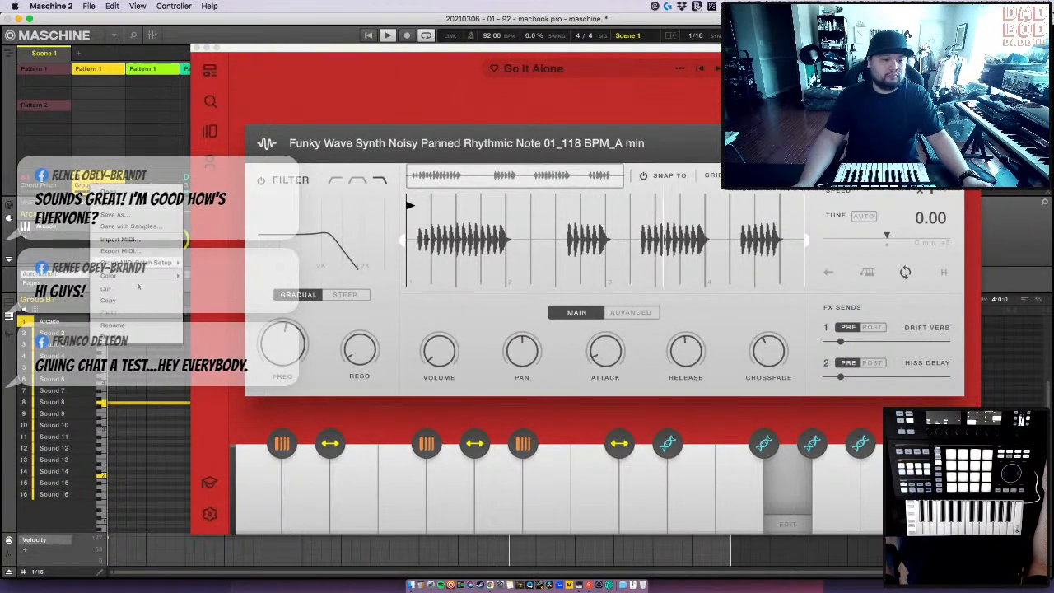
click(139, 326)
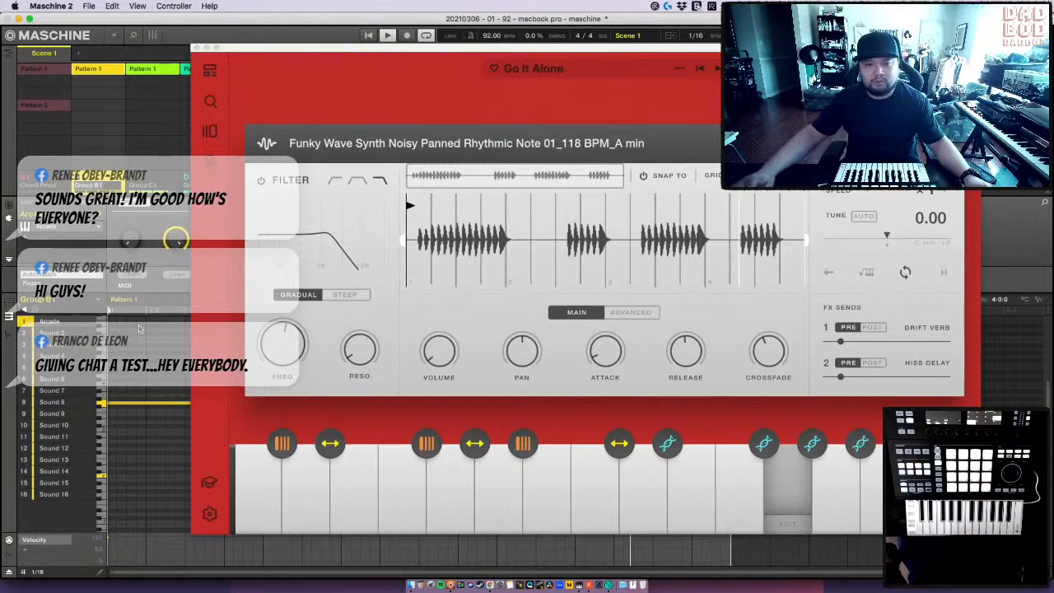
text(Arcade -)
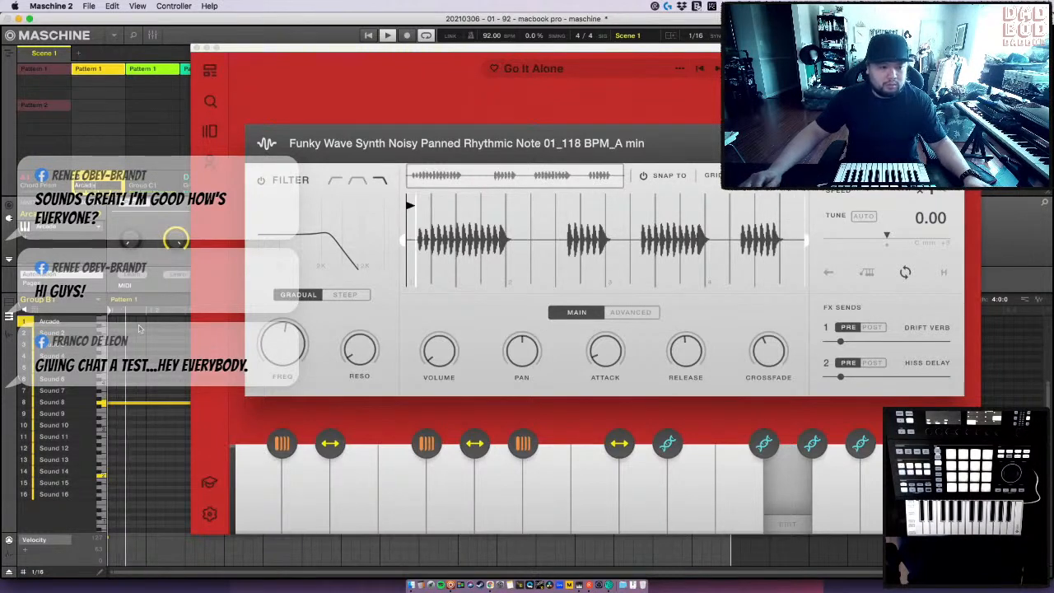
text( Go It )
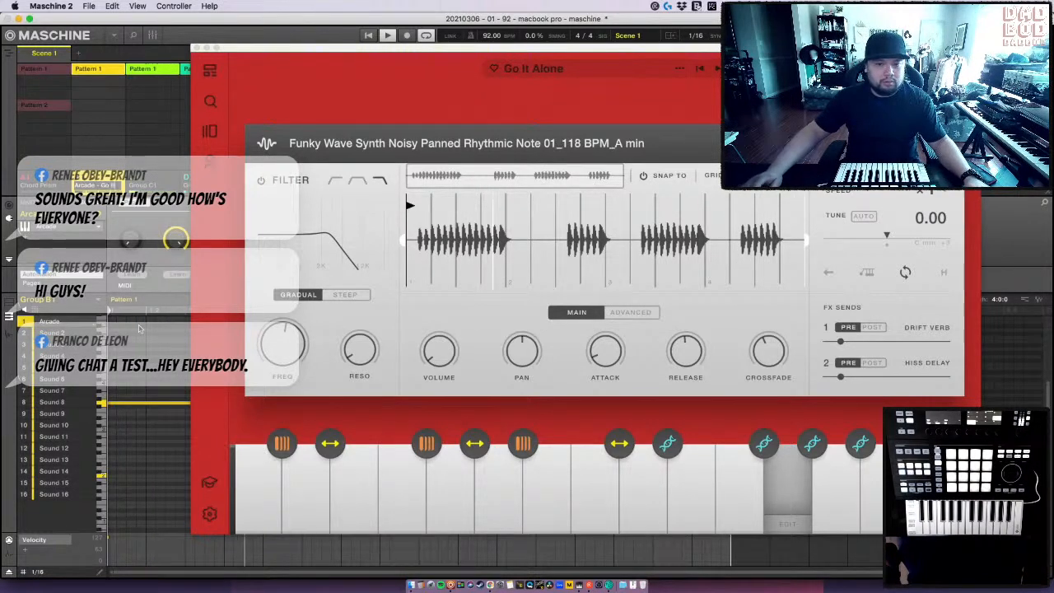
text(Alone)
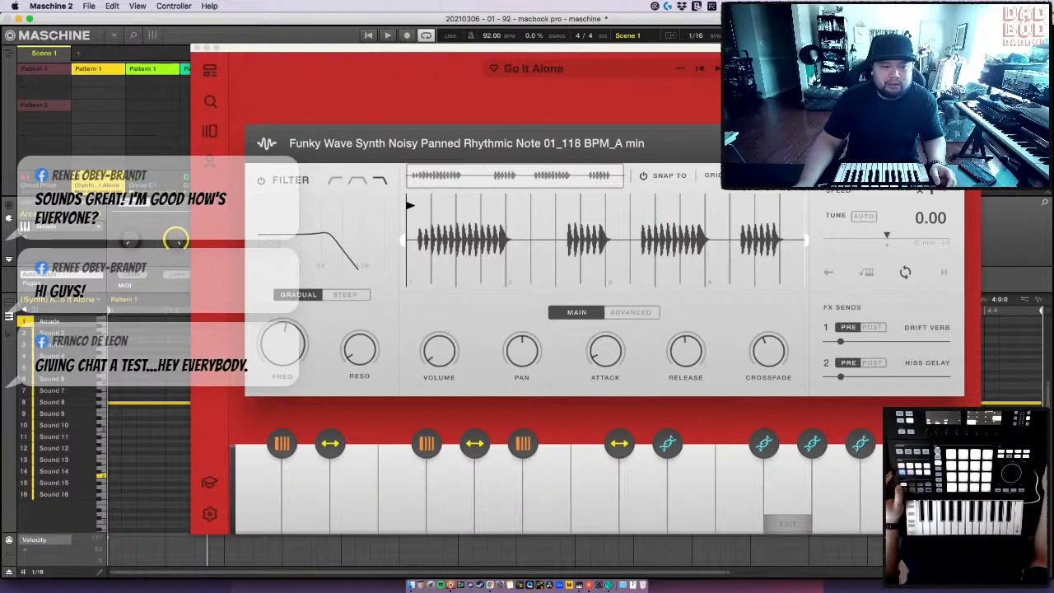
- Rename group C1 with the prefix "(Drums)" and its kit name, Totally Thumped
click(155, 187)
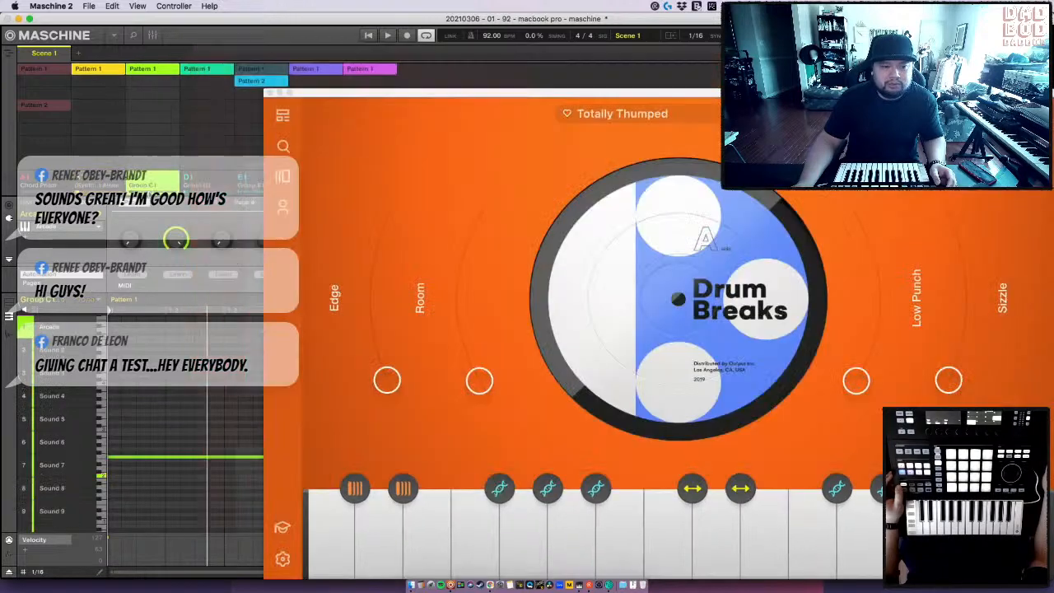
right_click(155, 186)
click(226, 327)
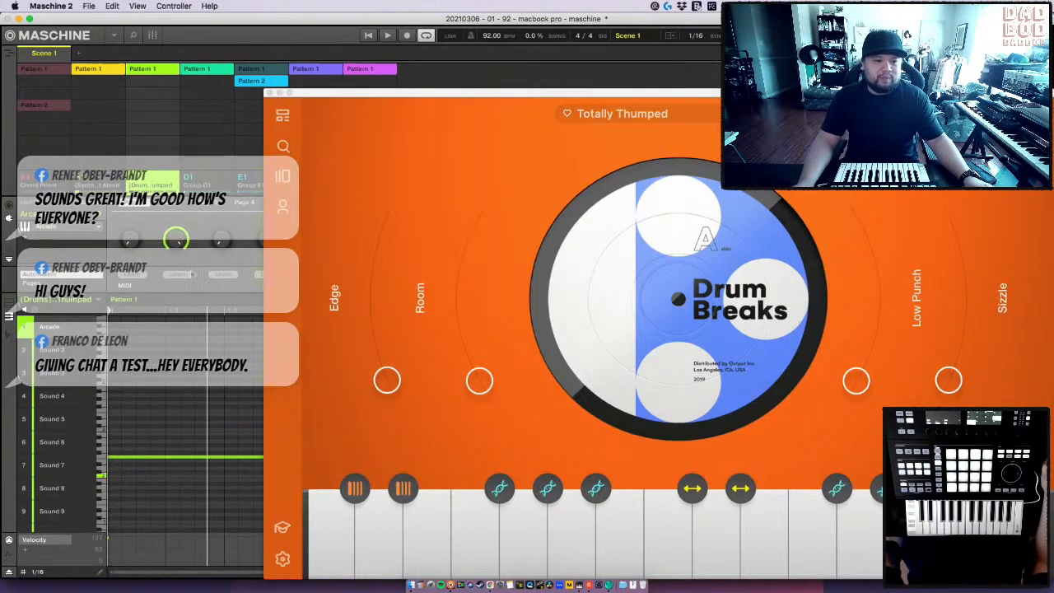
- Check which Arcade kit group D1 uses and rename the group with the prefix "(Guitars)" and the kit name Smooth Sailing
click(195, 189)
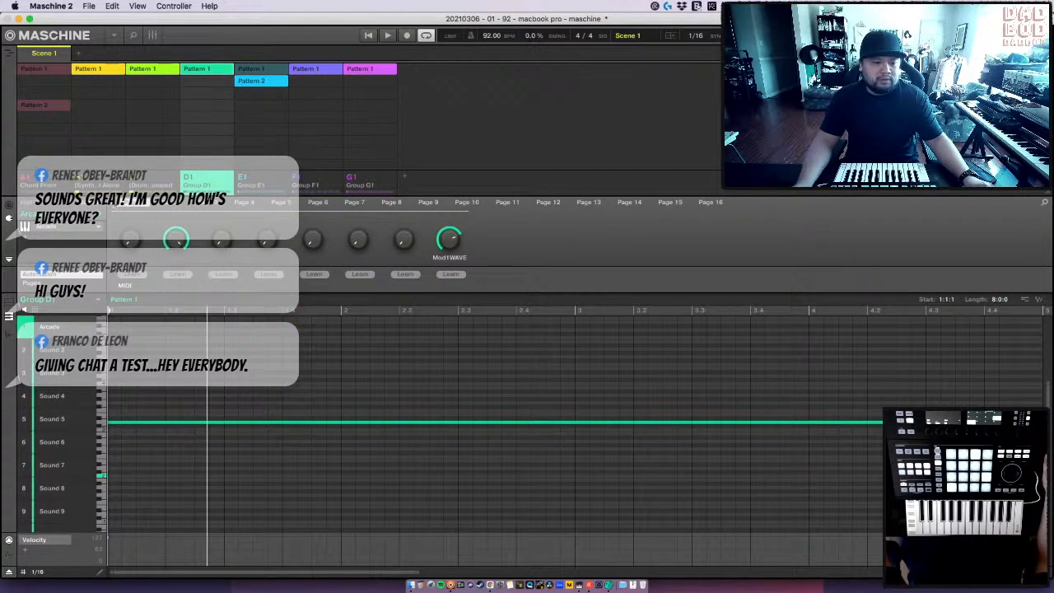
click(113, 204)
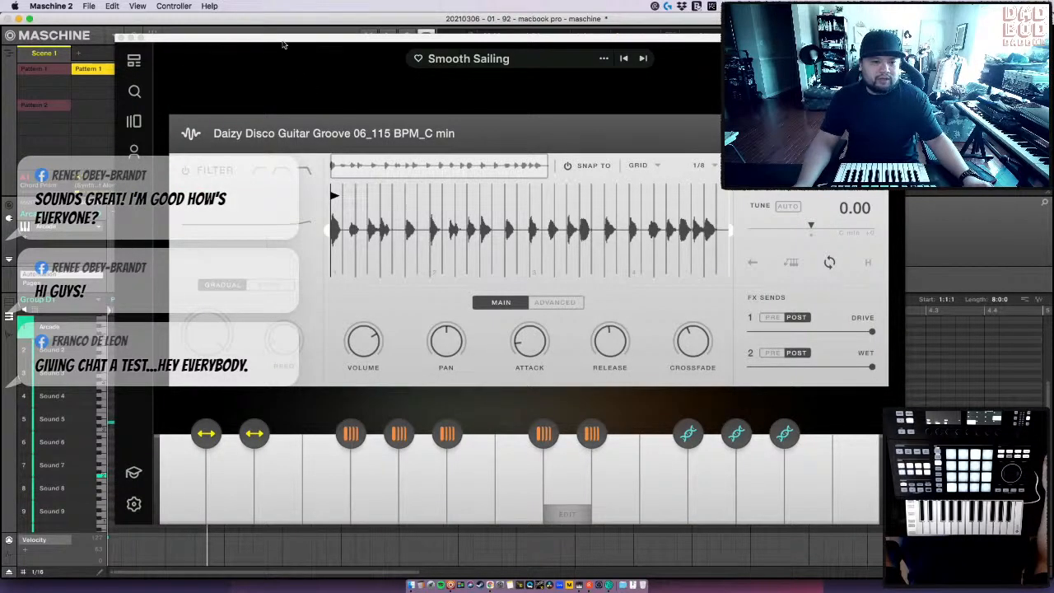
drag(284, 41, 406, 58)
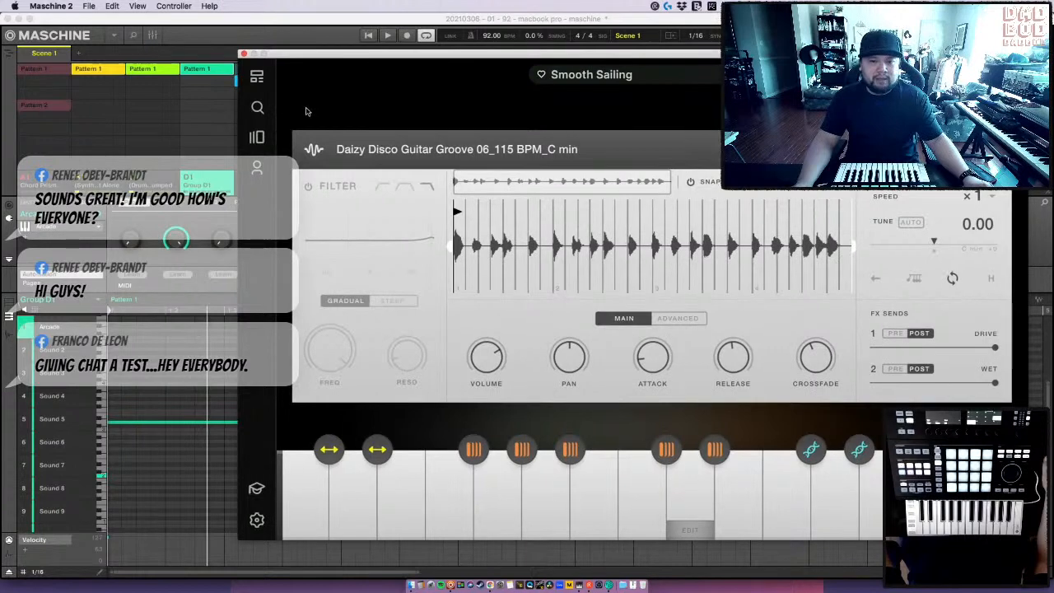
right_click(195, 185)
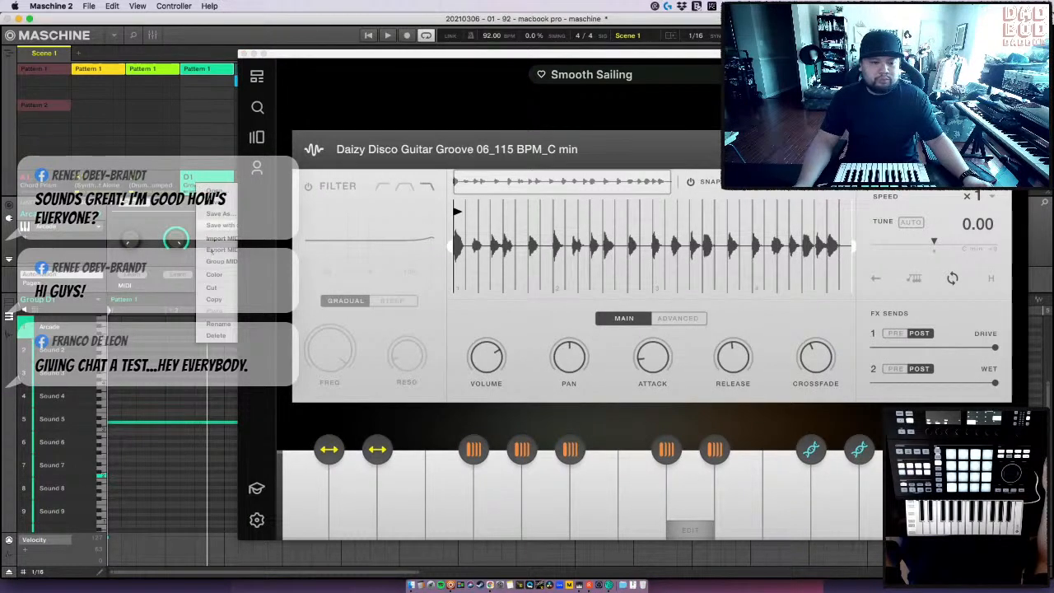
click(222, 335)
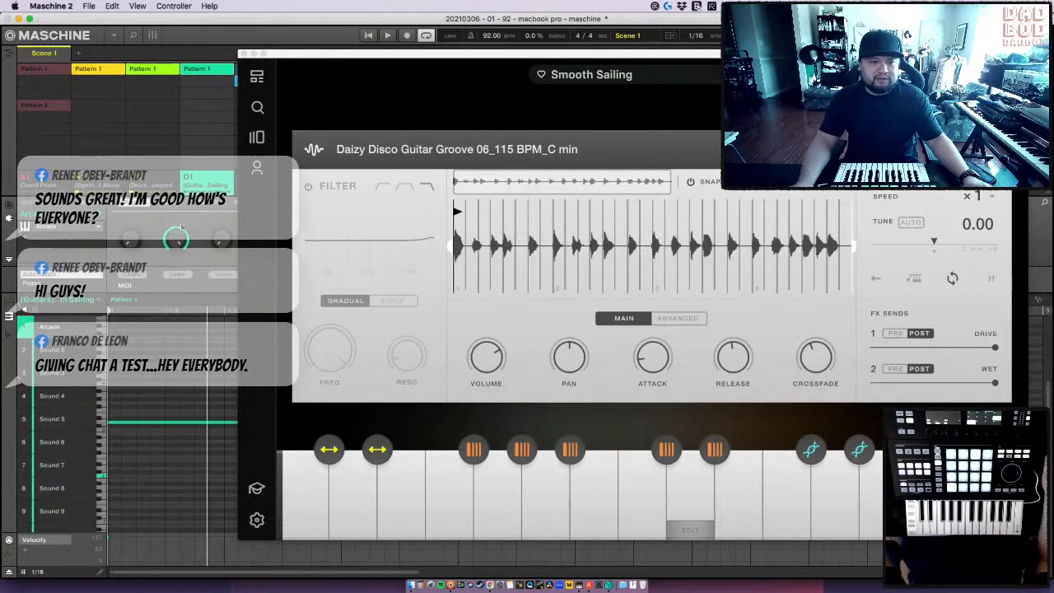
drag(297, 59, 237, 51)
- Rename group E1 with the prefix "(Bass)" and its sound name, Fingered Bass
click(280, 183)
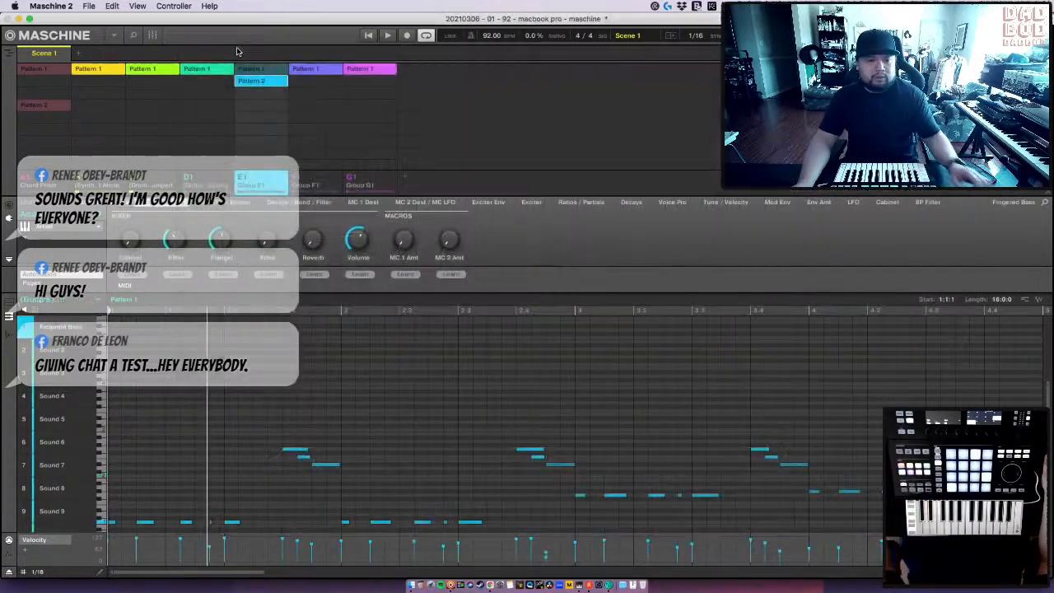
right_click(261, 185)
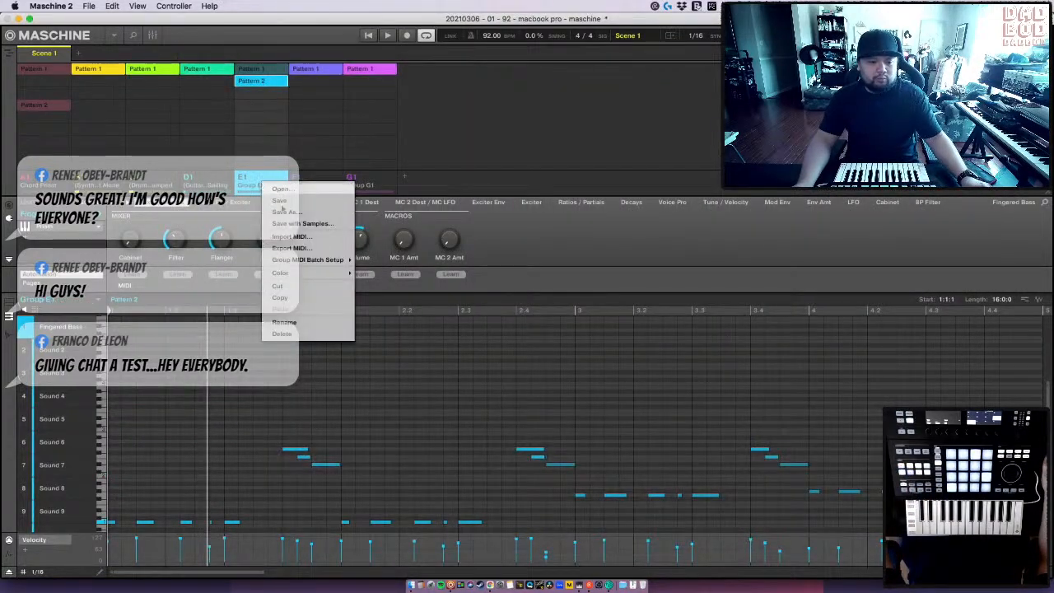
click(300, 323)
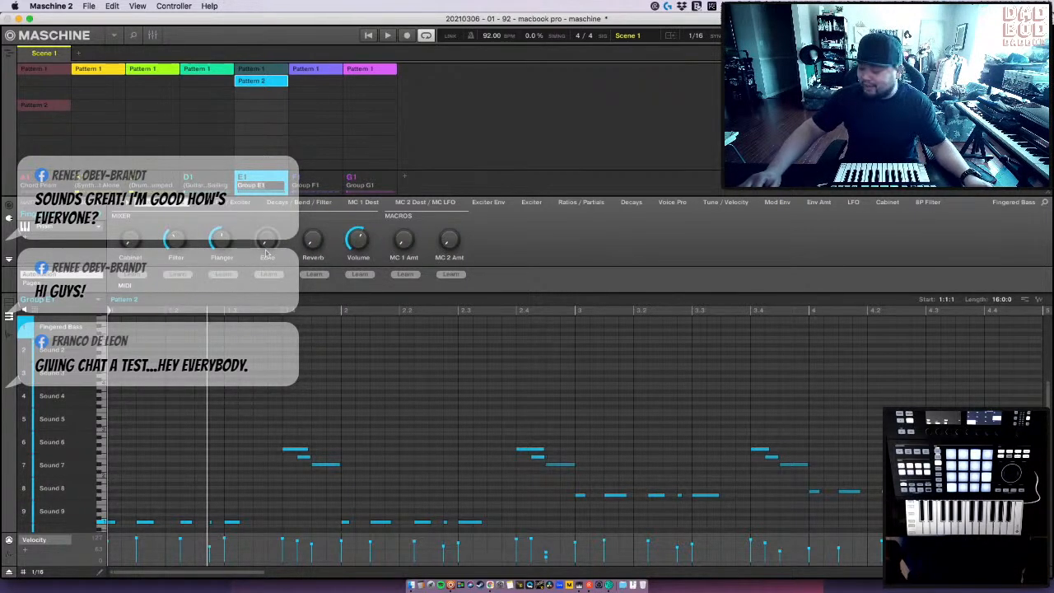
text(Fingered Bass)
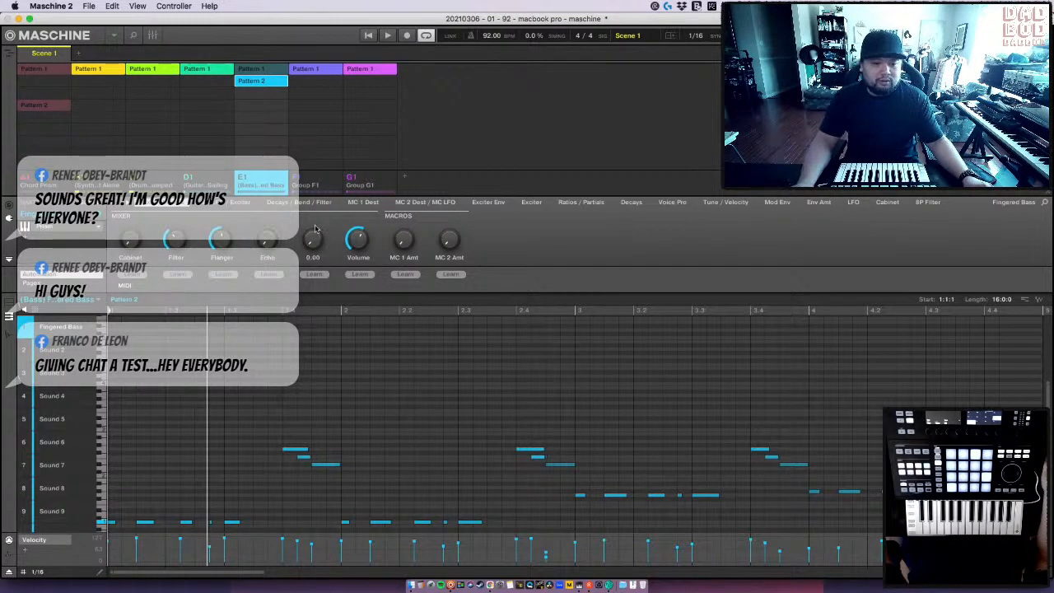
- Rename group F1 as "(Keys) FM Rhodes 2"
click(314, 184)
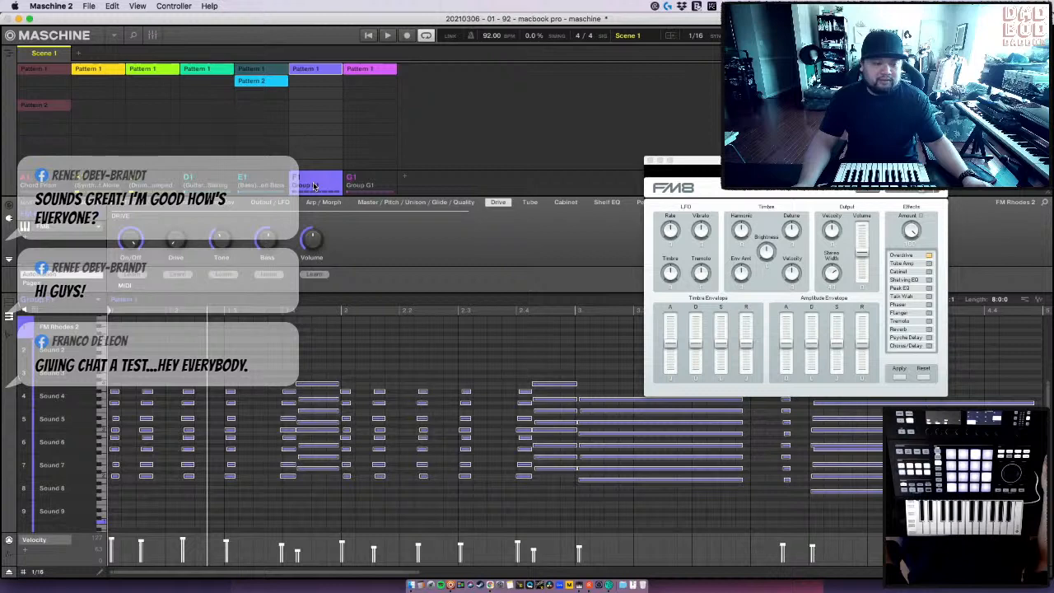
right_click(314, 186)
click(358, 328)
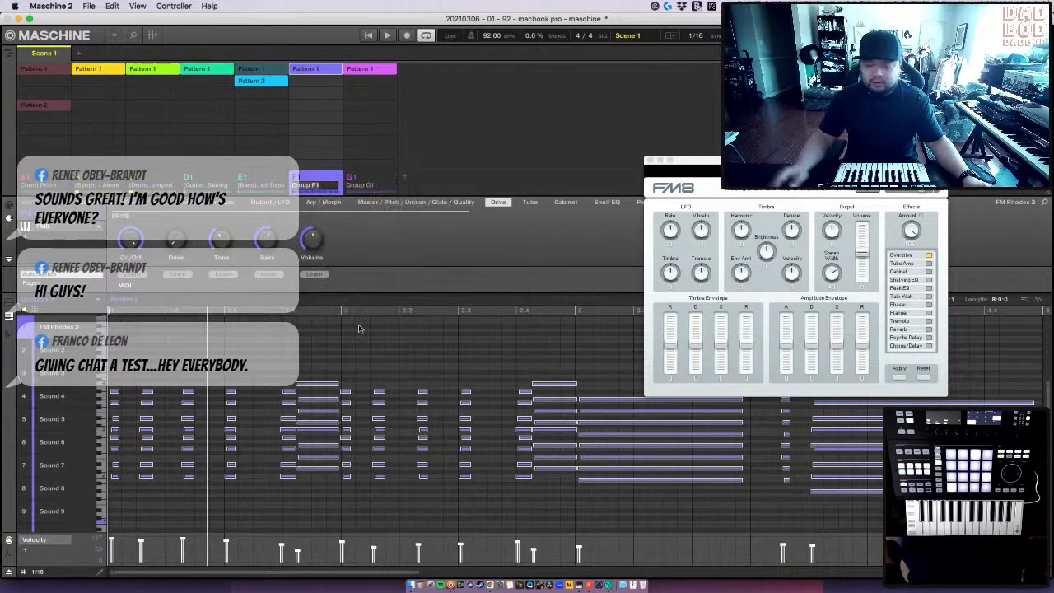
text(Keys)
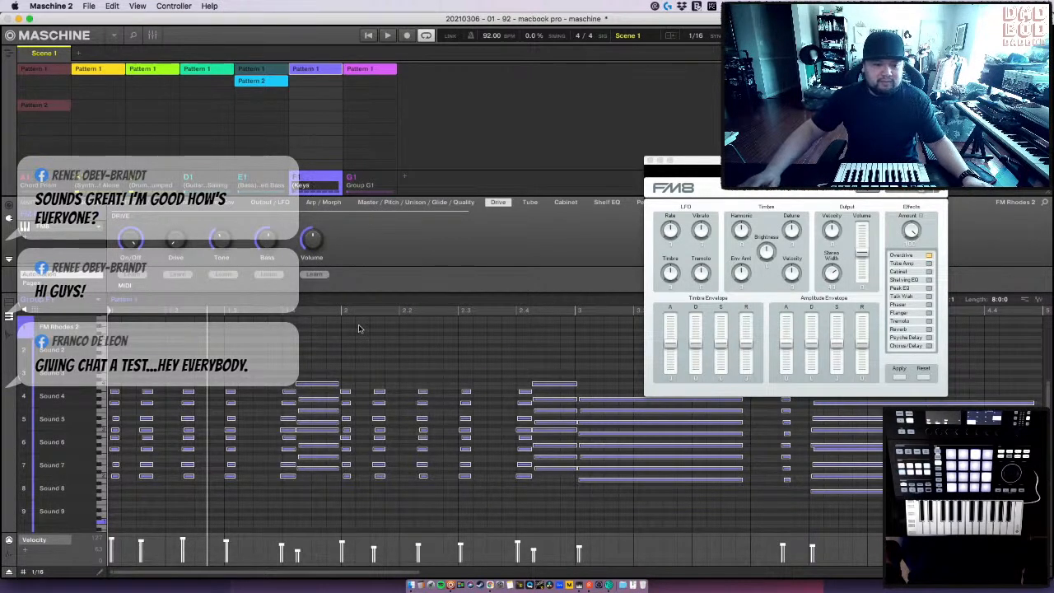
text() FM)
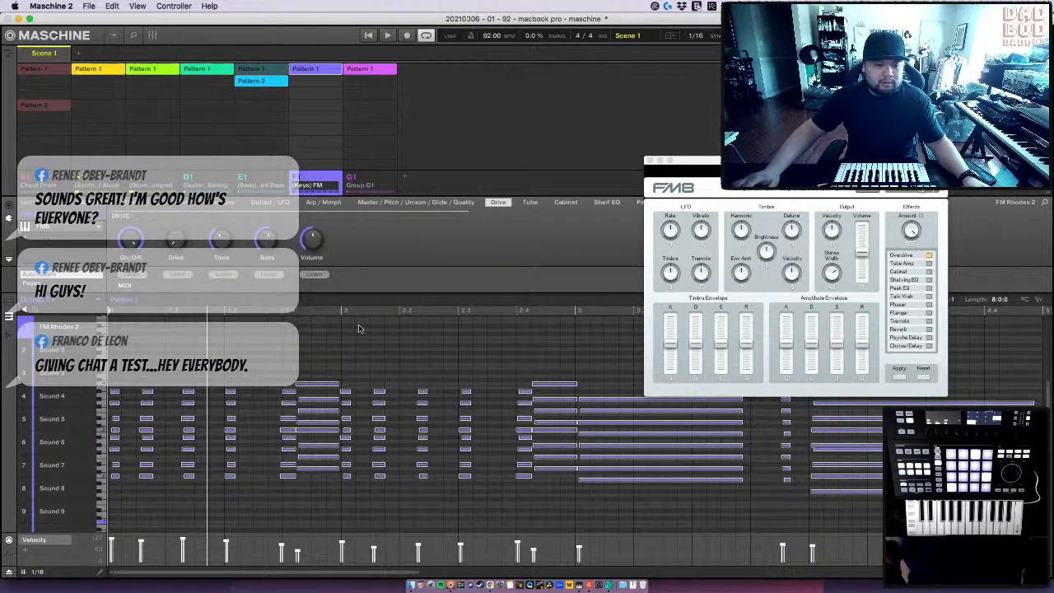
text( Rhodes)
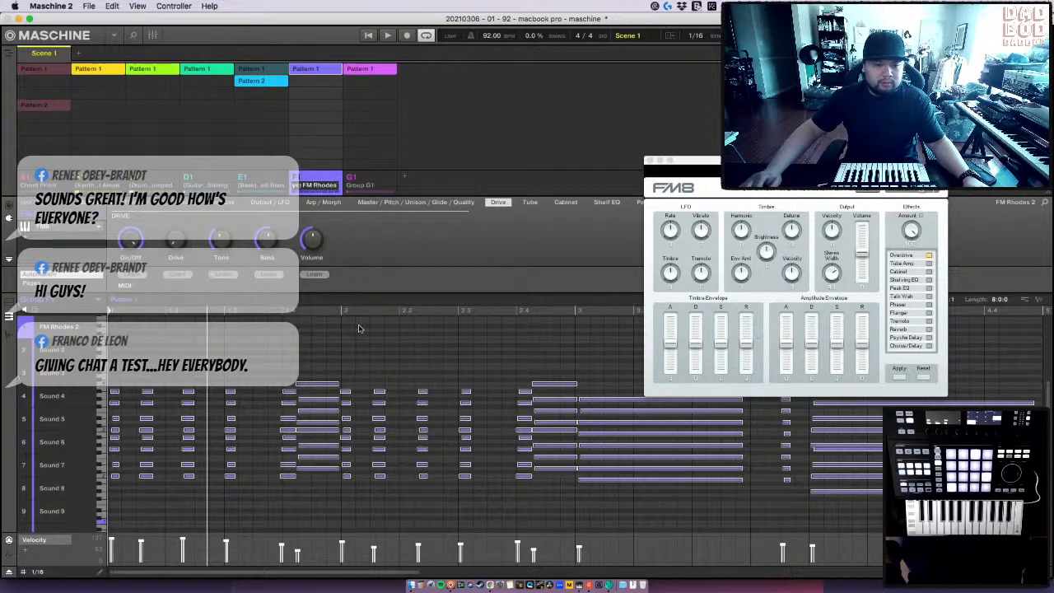
text( 2)
key(Return)
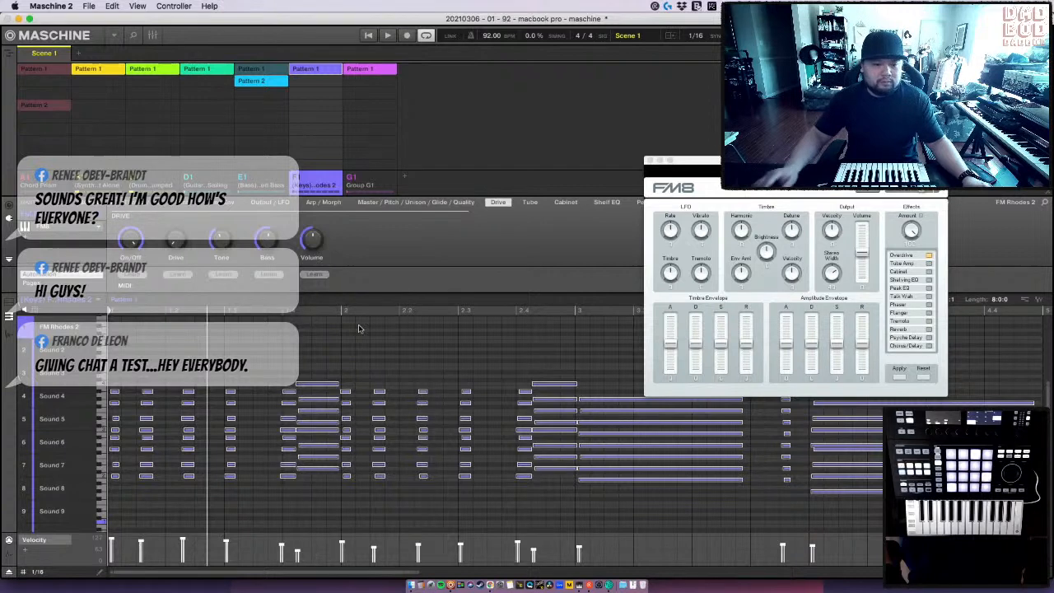
- Check which Arcade kit group G1 uses and rename the group as "(Samples) Arcade - Initiate"
click(368, 183)
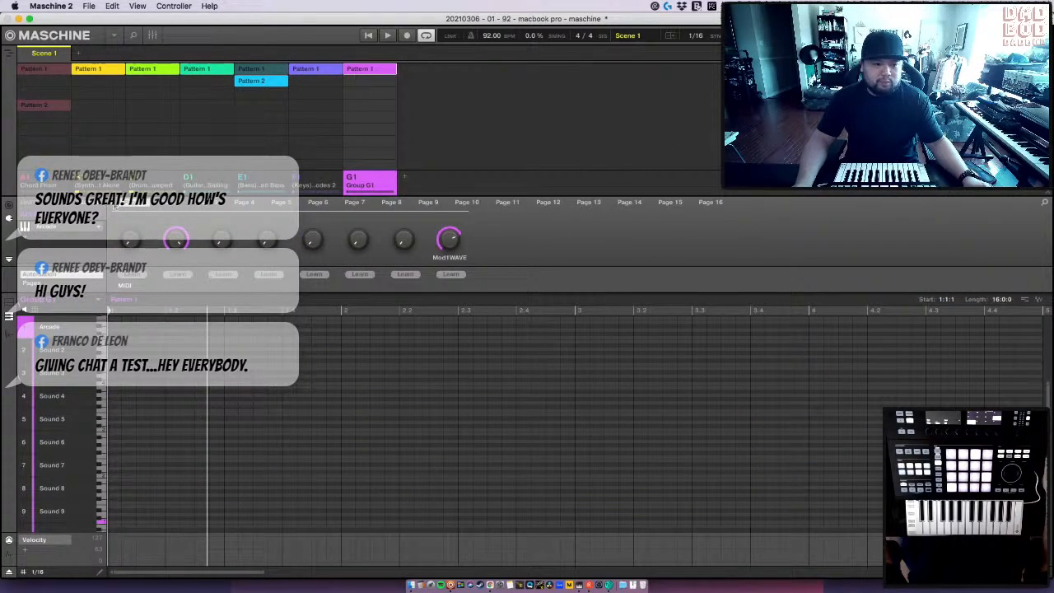
click(116, 206)
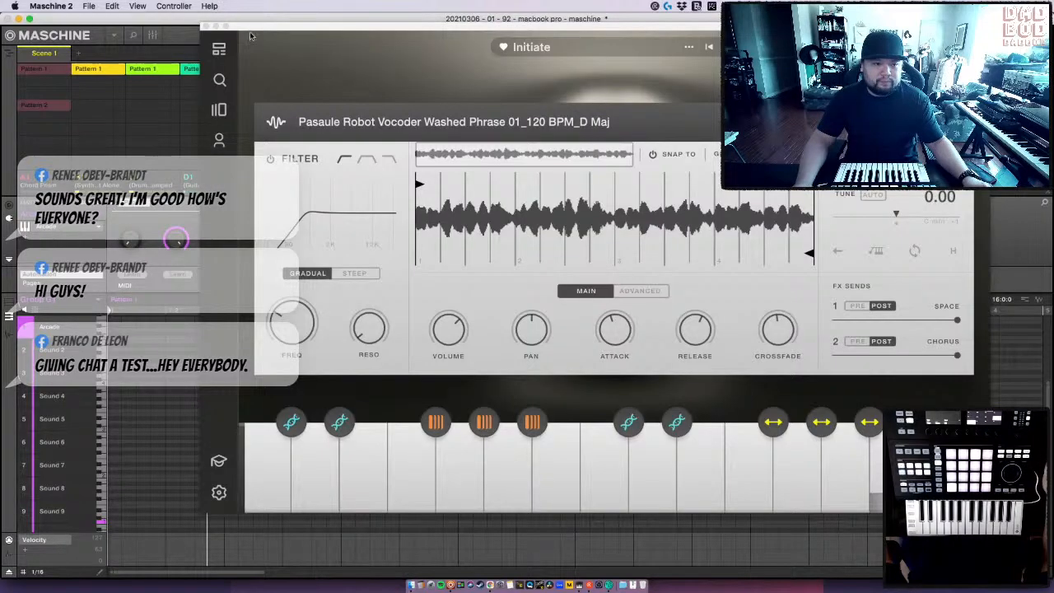
drag(289, 42, 442, 80)
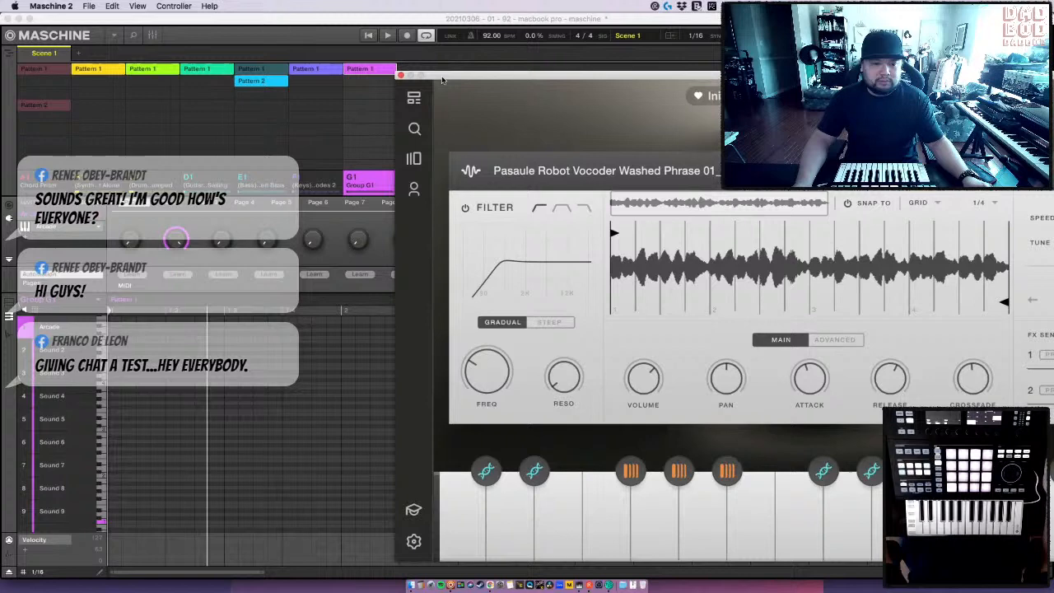
right_click(365, 186)
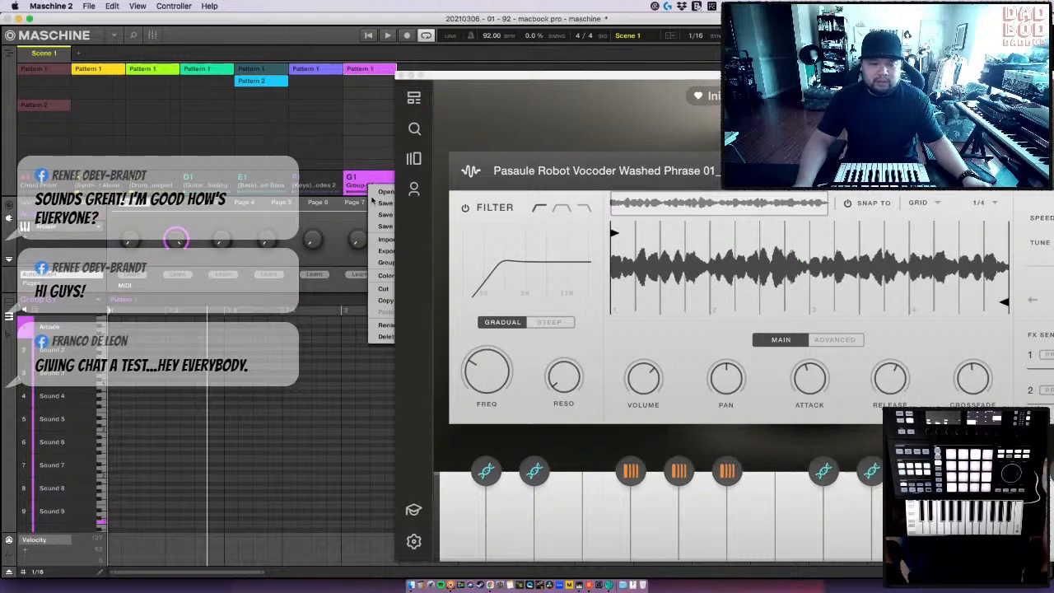
click(382, 300)
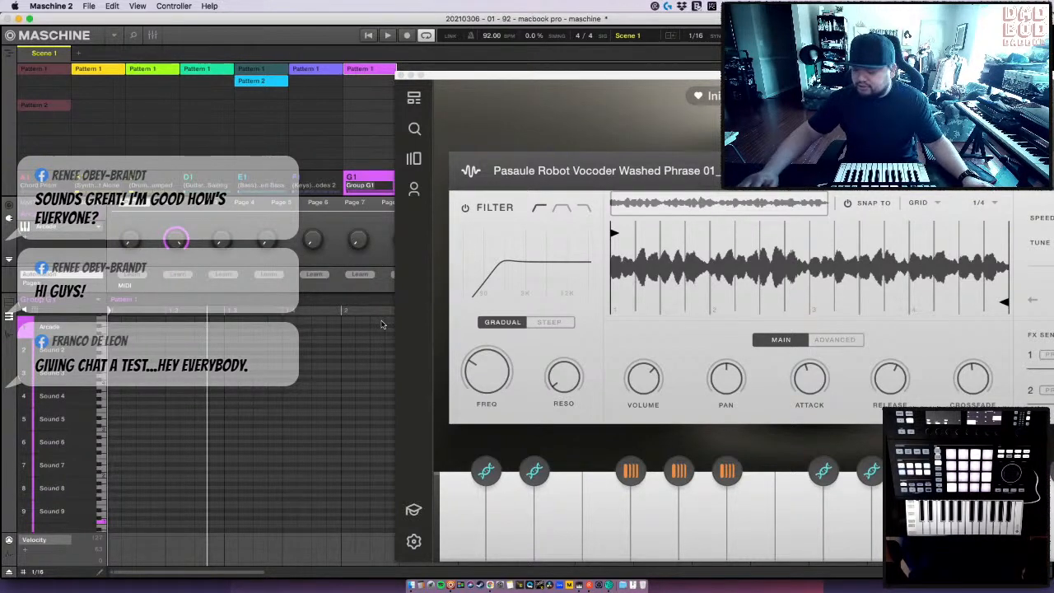
text((Sa)
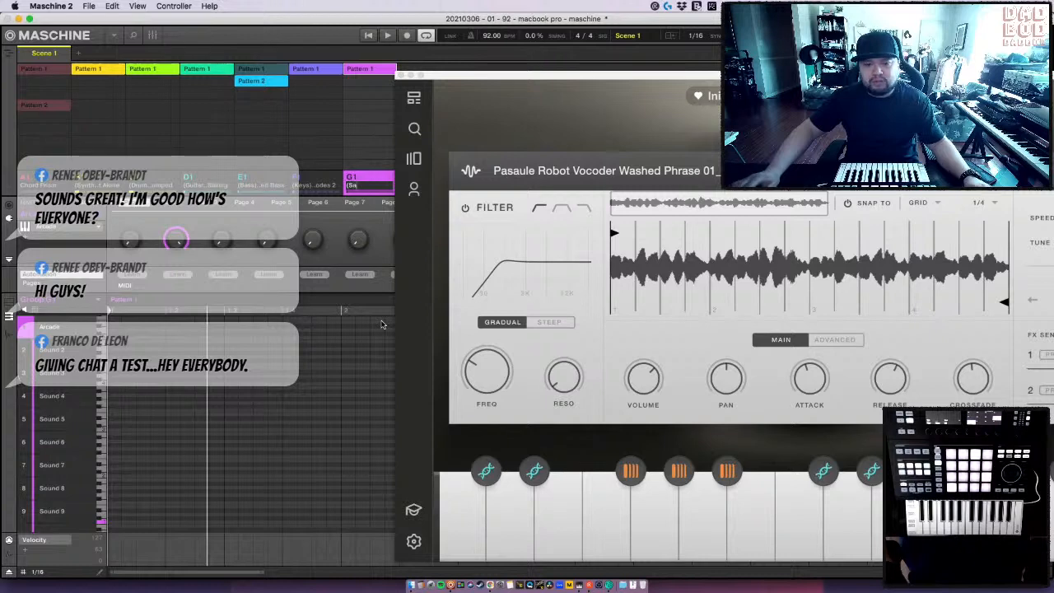
text(les) Arcade)
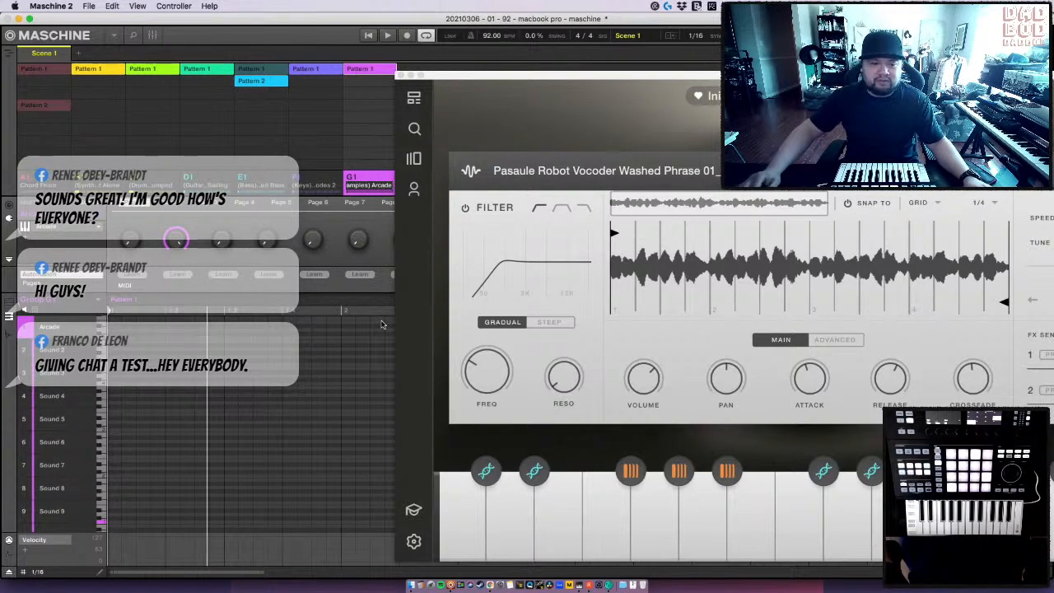
text( - Init)
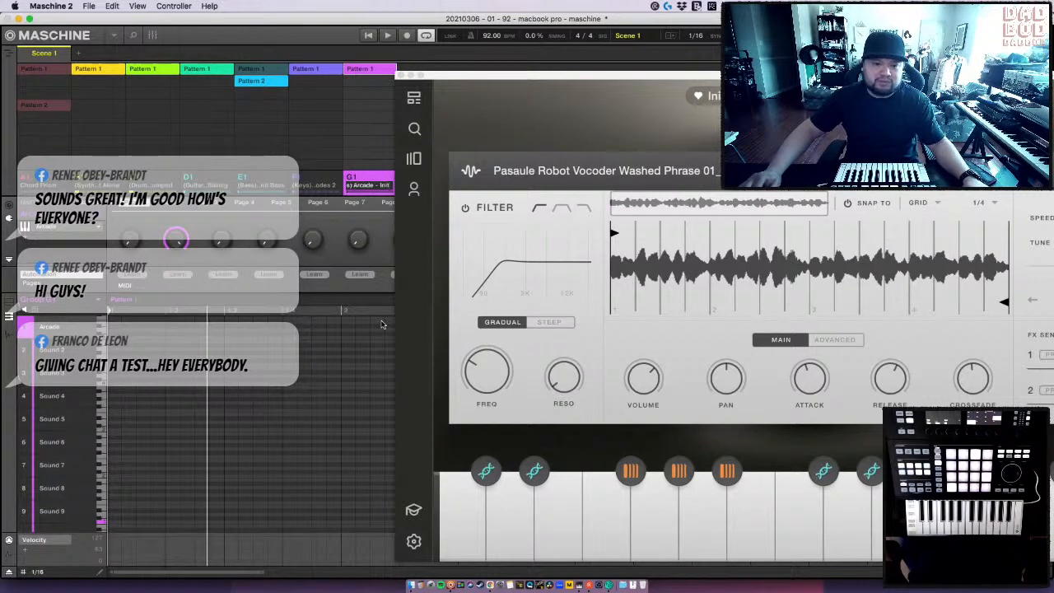
text(iate)
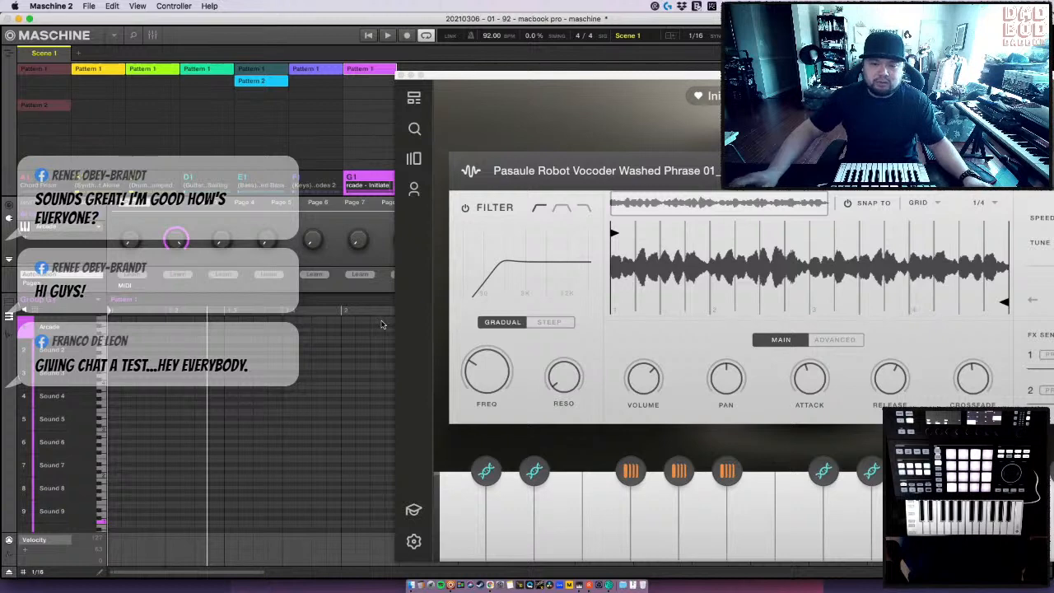
key(Return)
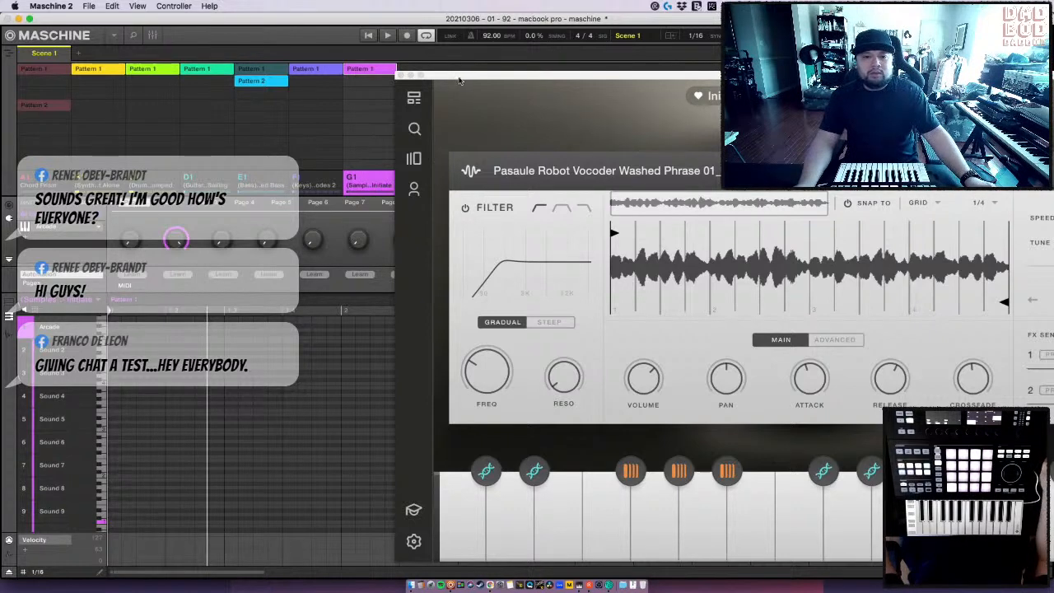
- Move the Arcade window so the Initiate kit's controls are in view and start playback of Scene 1
drag(441, 74, 221, 58)
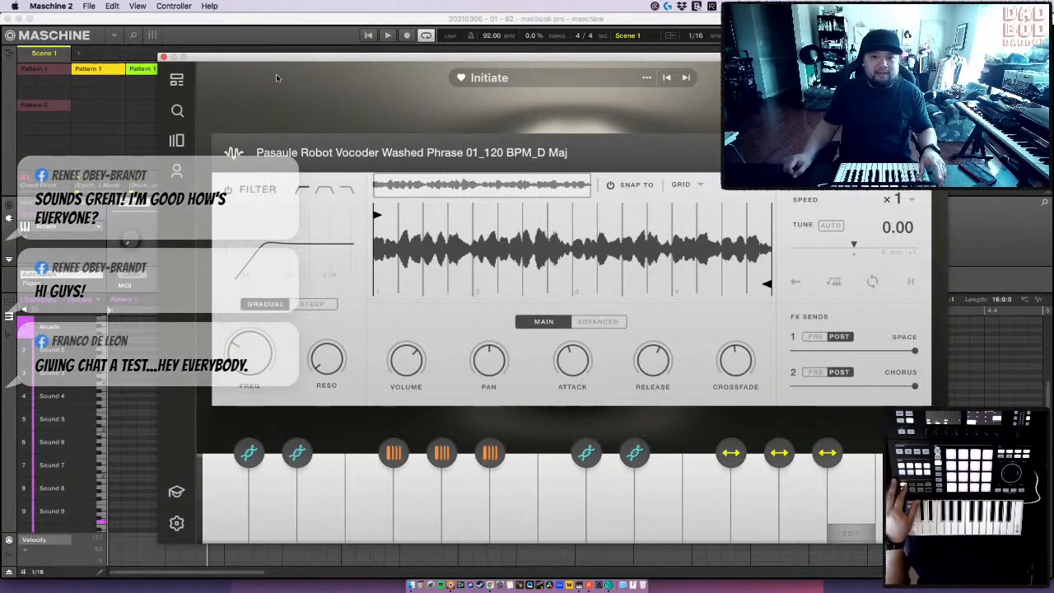
key(space)
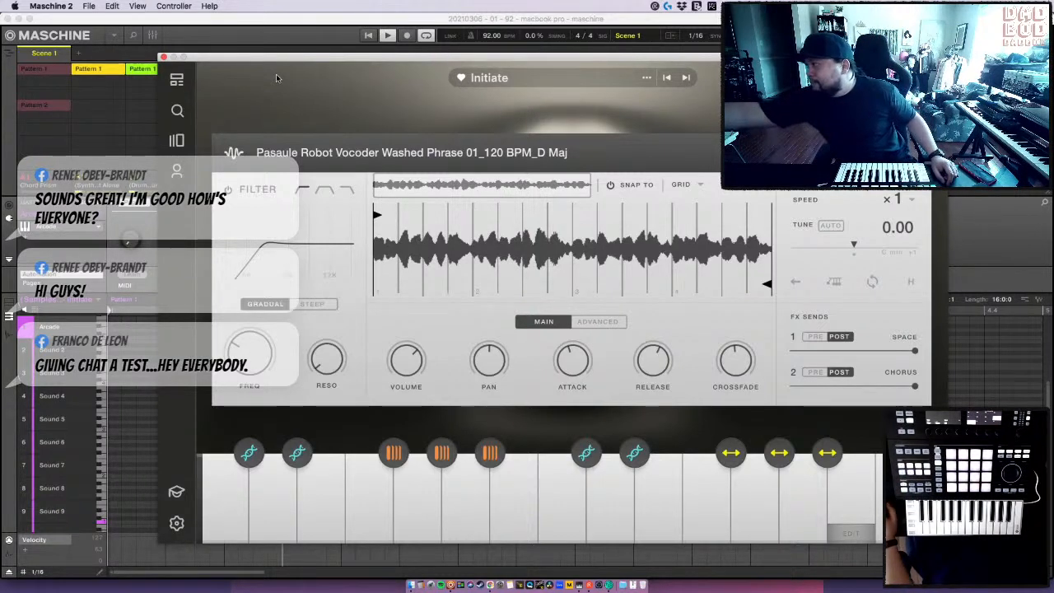